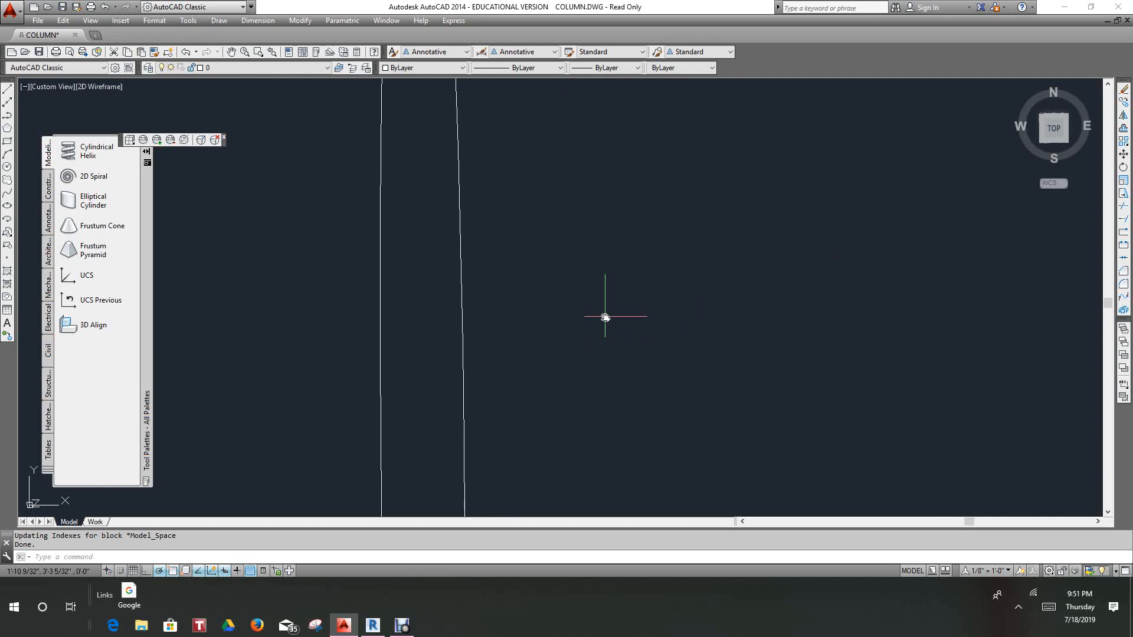
- Examine the whole column profile in the COLUMN.DWG drawing
scroll(636, 345, "down", 7)
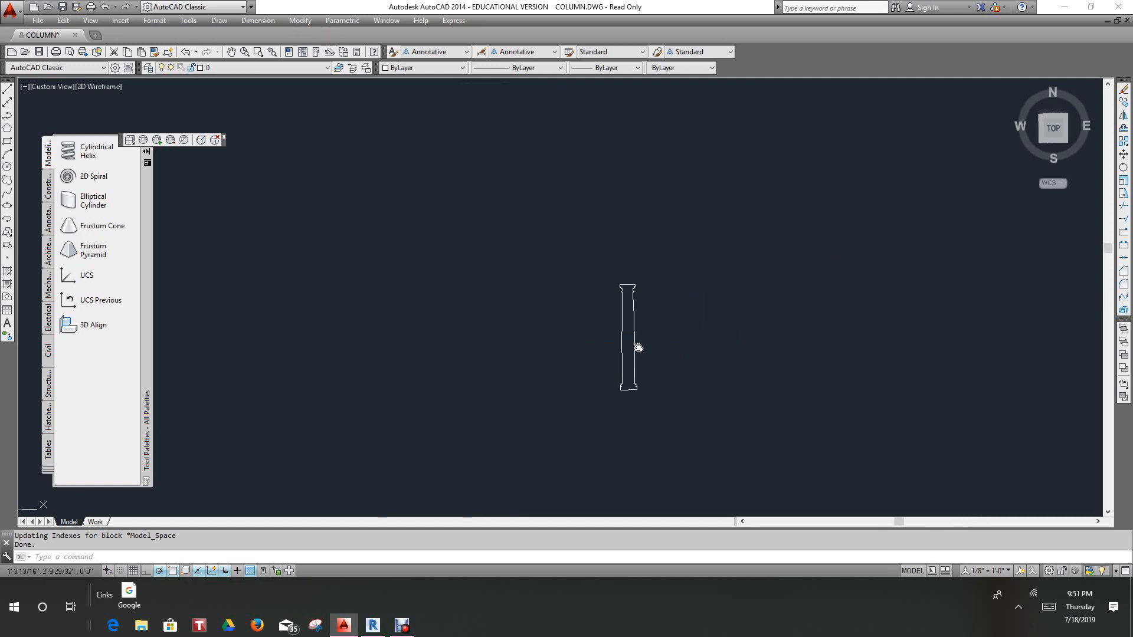
middle_click(656, 311)
middle_click(657, 310)
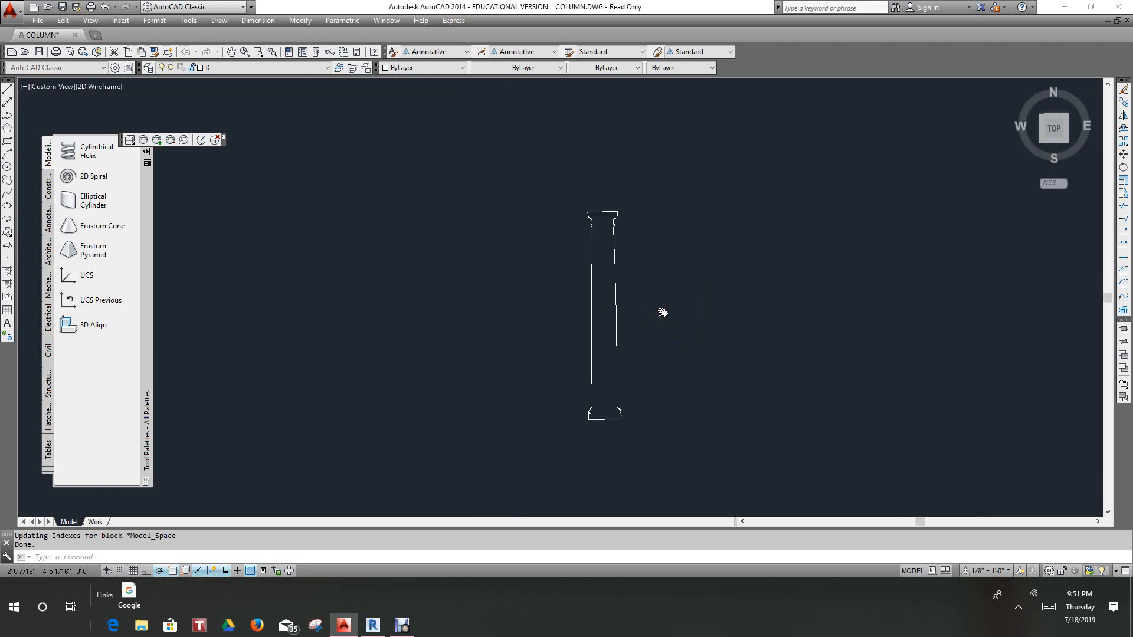
scroll(663, 324, "down", 3)
middle_click(662, 325)
middle_click(662, 325)
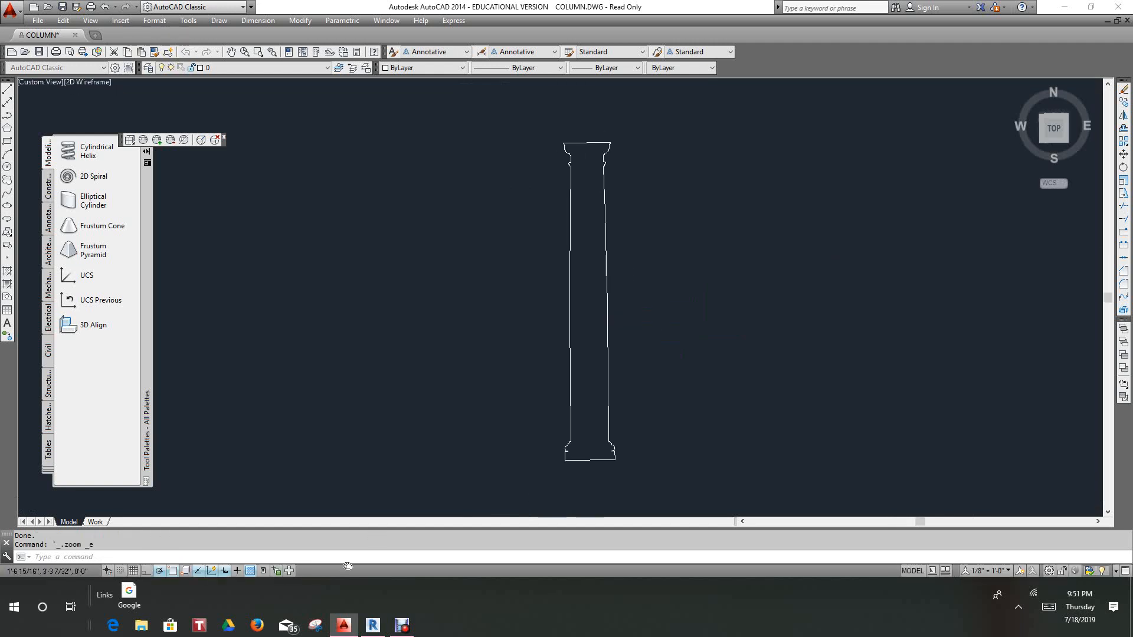
- Switch to Revit and create a new family from the Generic Model floor based.rft template
left_click(372, 624)
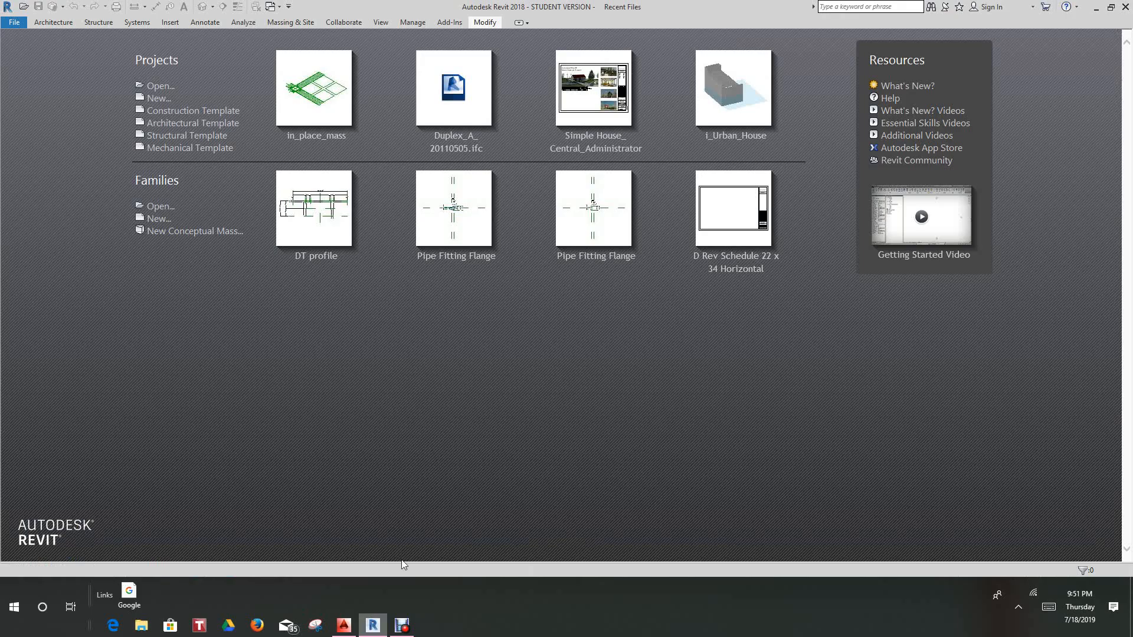
left_click(159, 220)
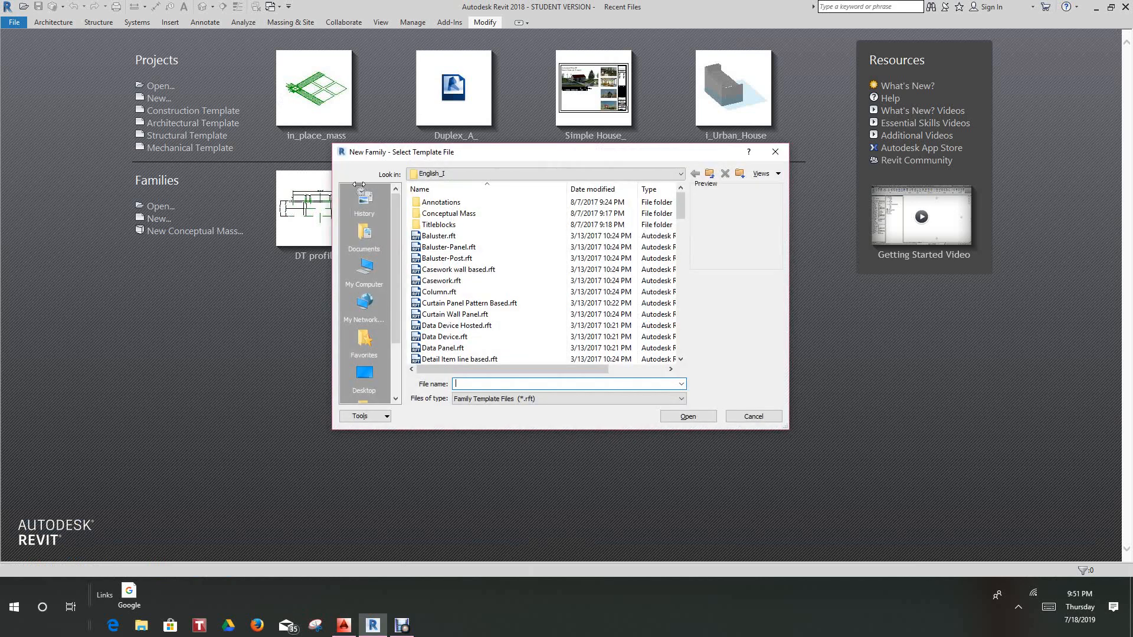
scroll(463, 270, "down", 7)
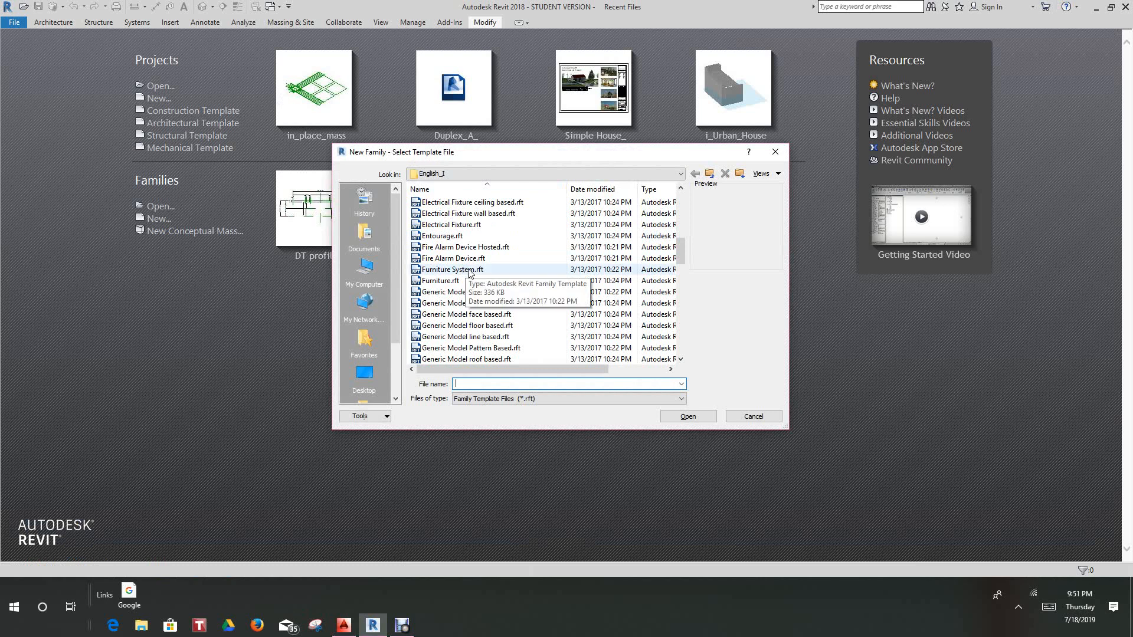
left_click(501, 325)
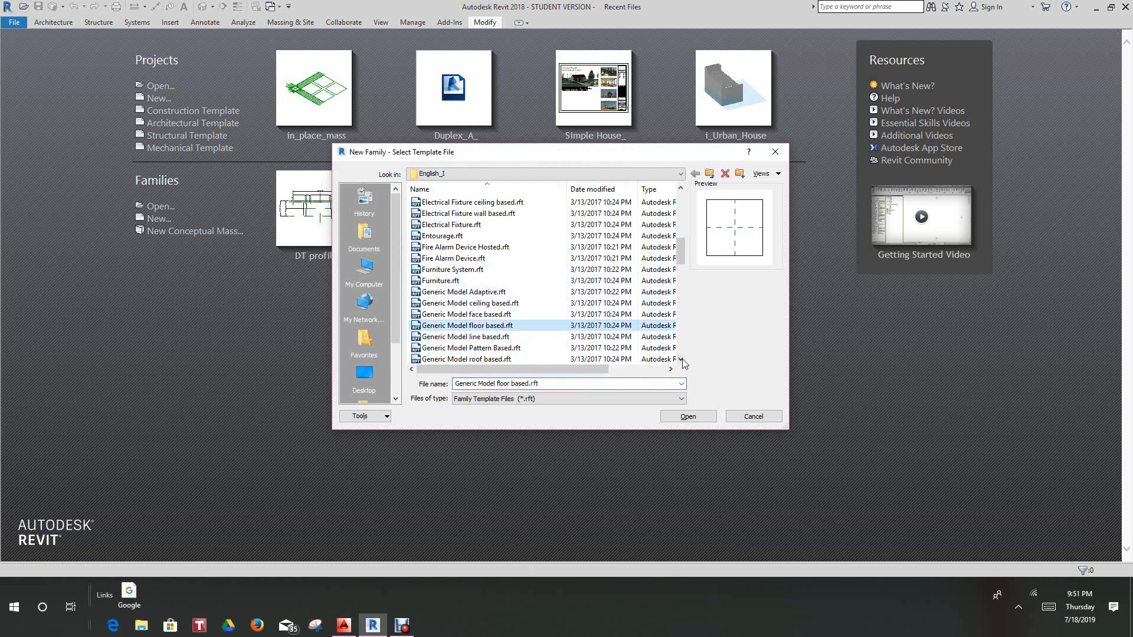
left_click(688, 416)
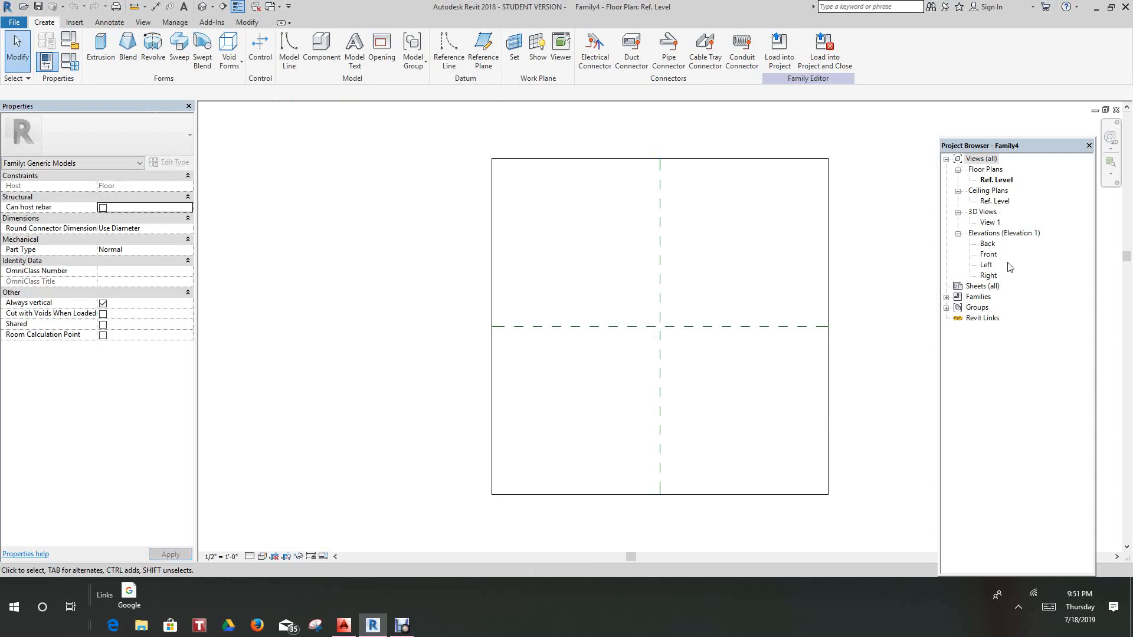
- Open the Front elevation view of the new family
double_click(988, 255)
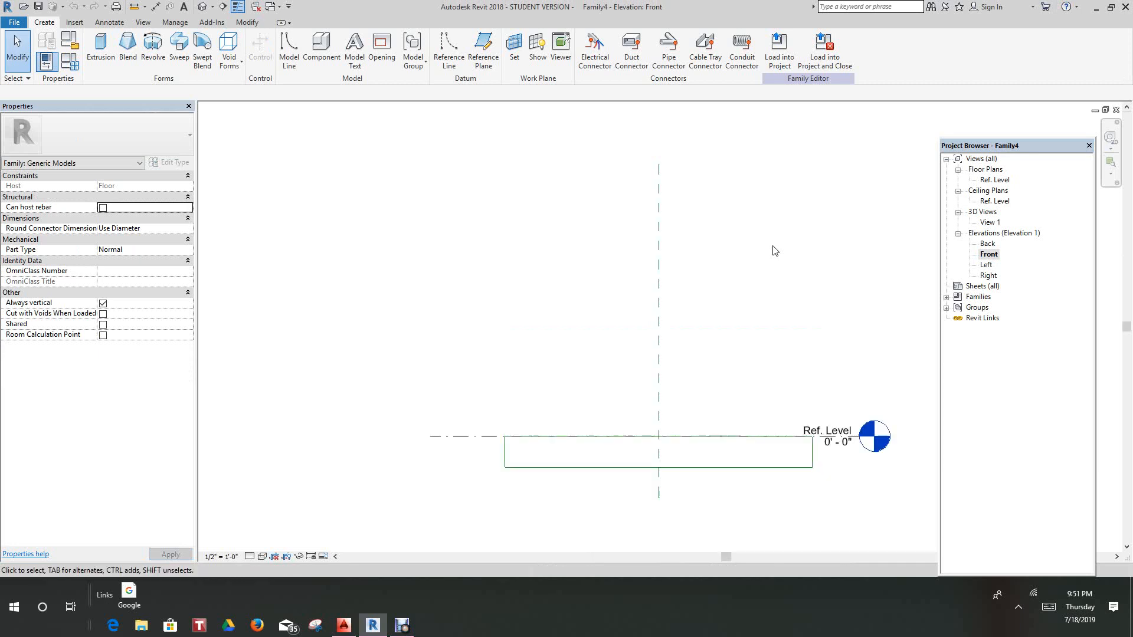
middle_click_drag(773, 255, 681, 254)
scroll(680, 254, "up", 3)
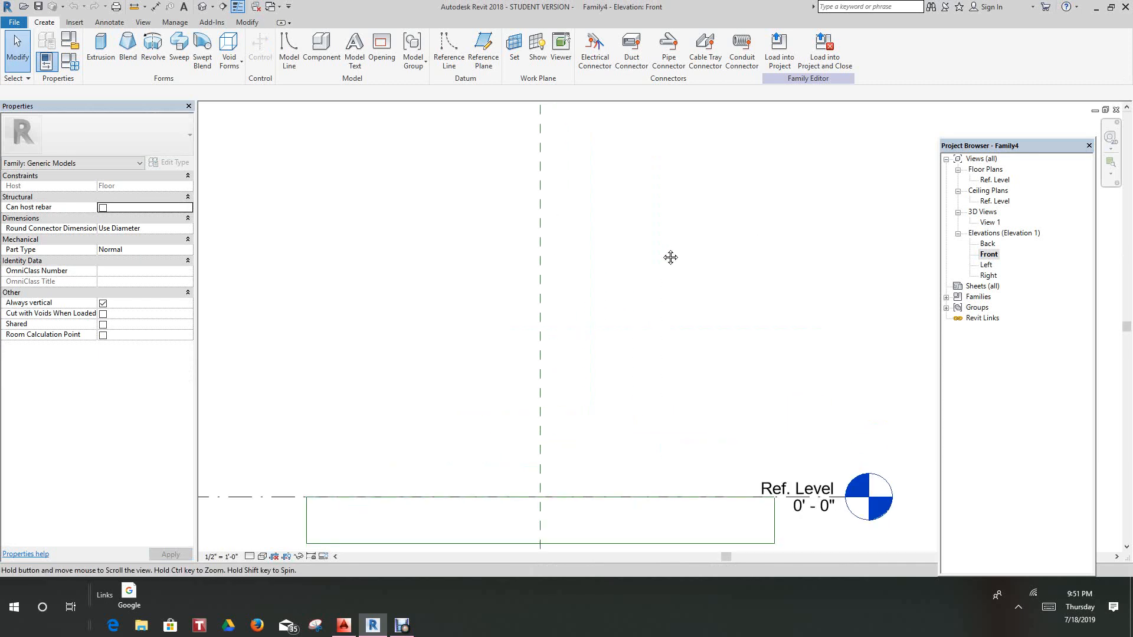
scroll(693, 252, "down", 1)
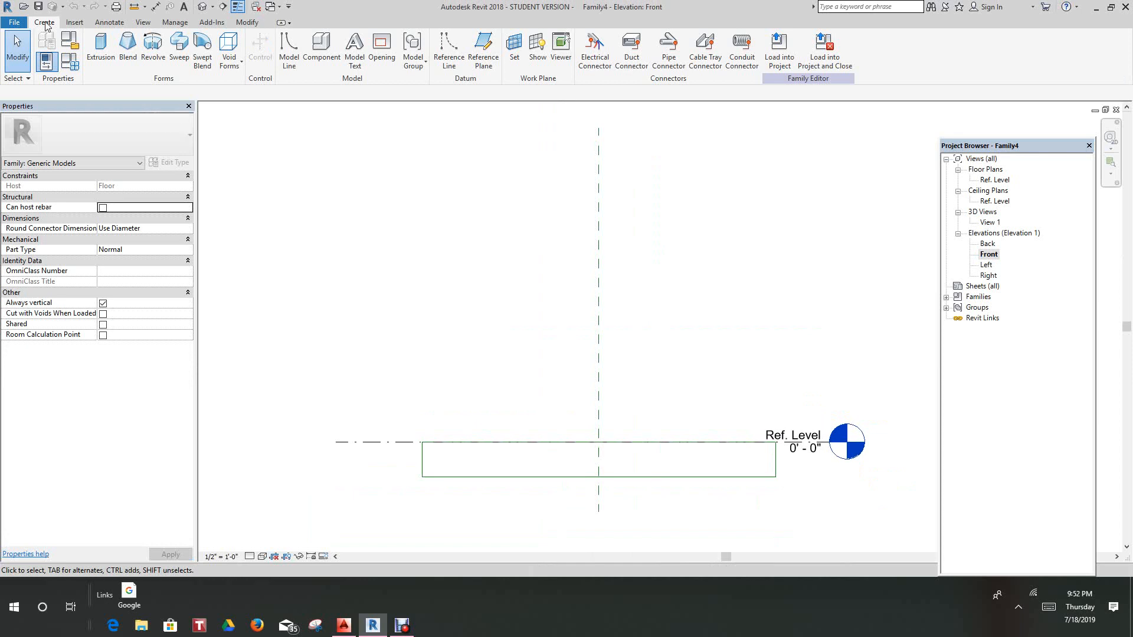
- Start a Revolve sketch and import column.dwg into it with Manual - Origin positioning at Ref. Level, dismissing any warning
left_click(153, 47)
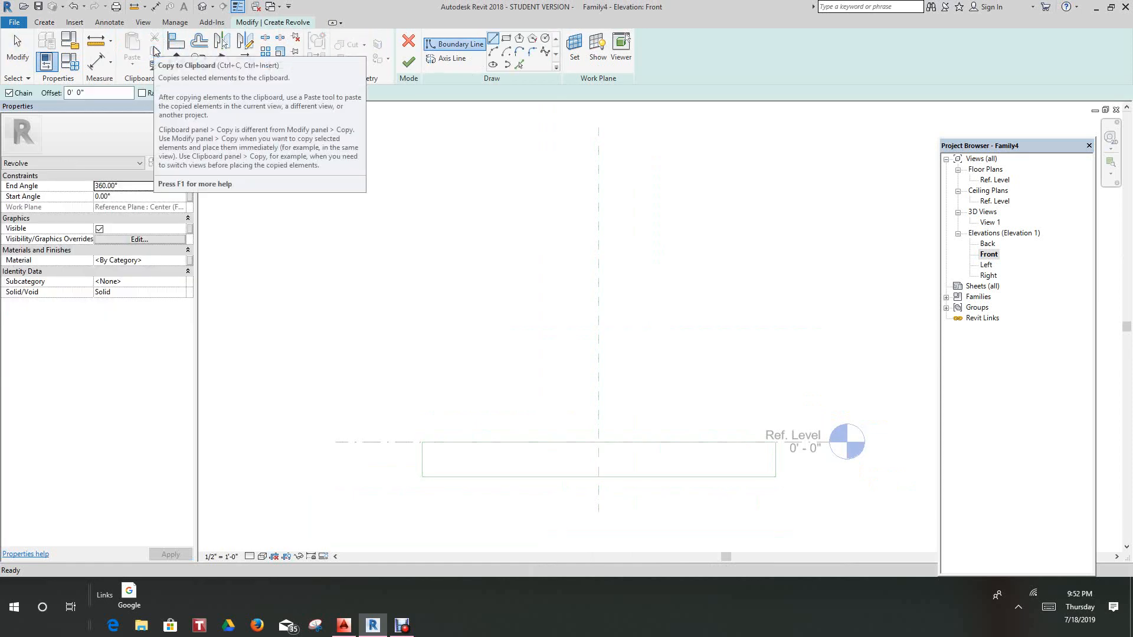
left_click(69, 23)
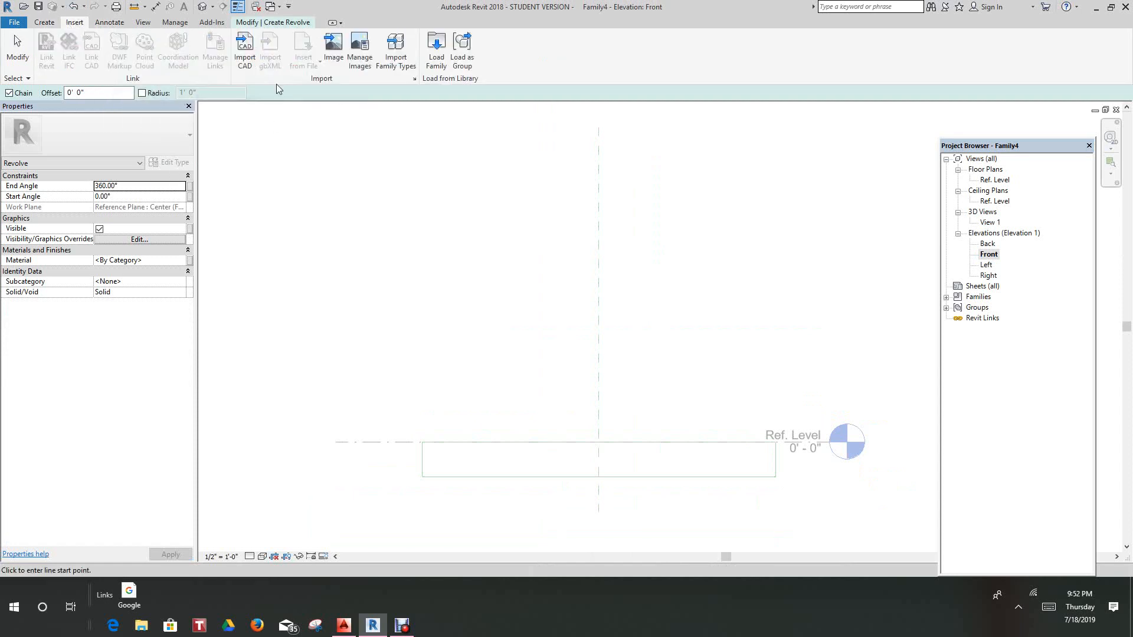
left_click(244, 52)
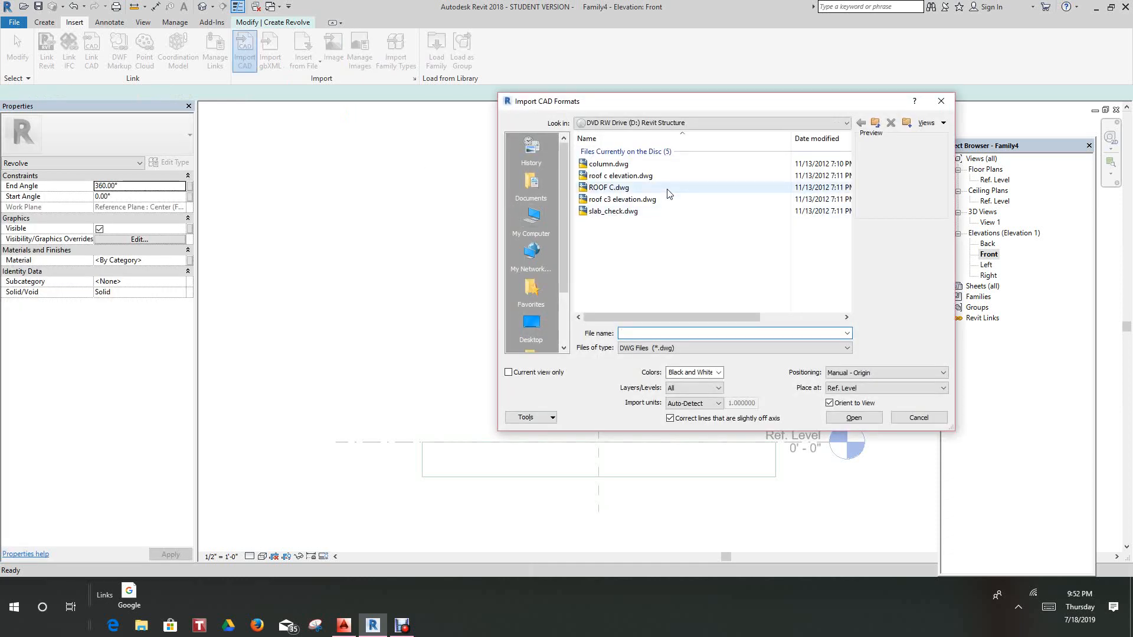
left_click(608, 164)
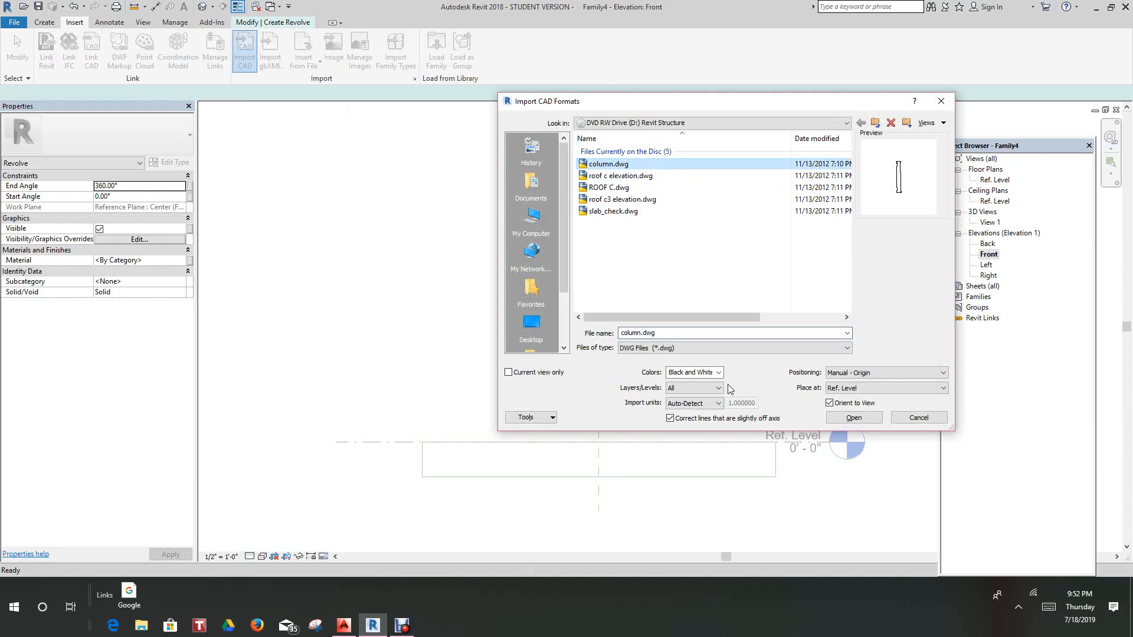
left_click(845, 418)
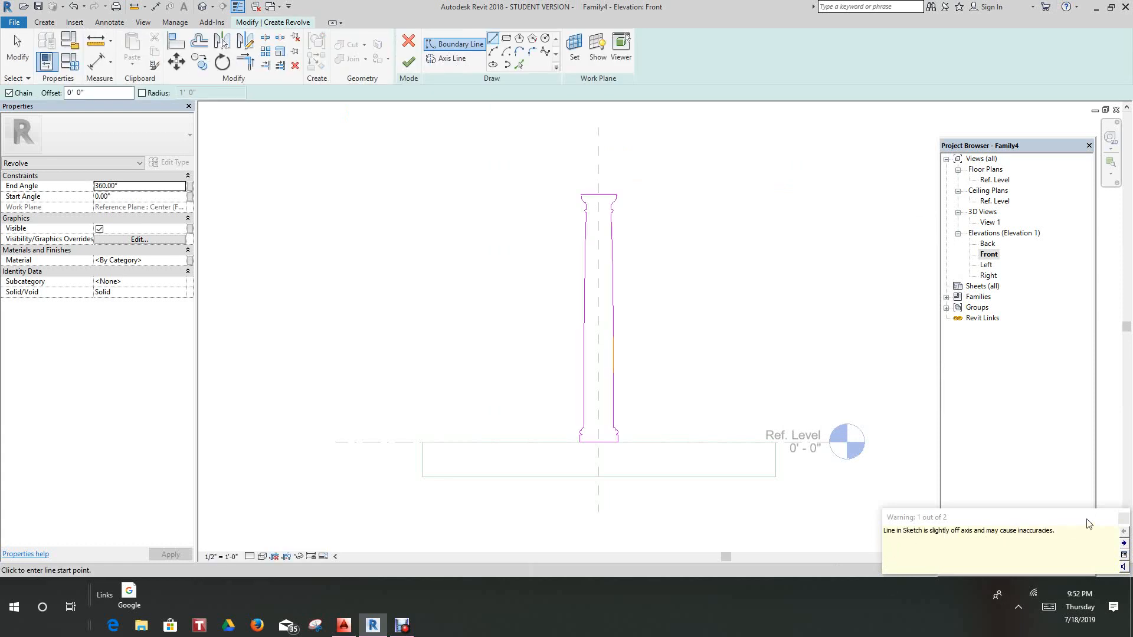
left_click(1124, 517)
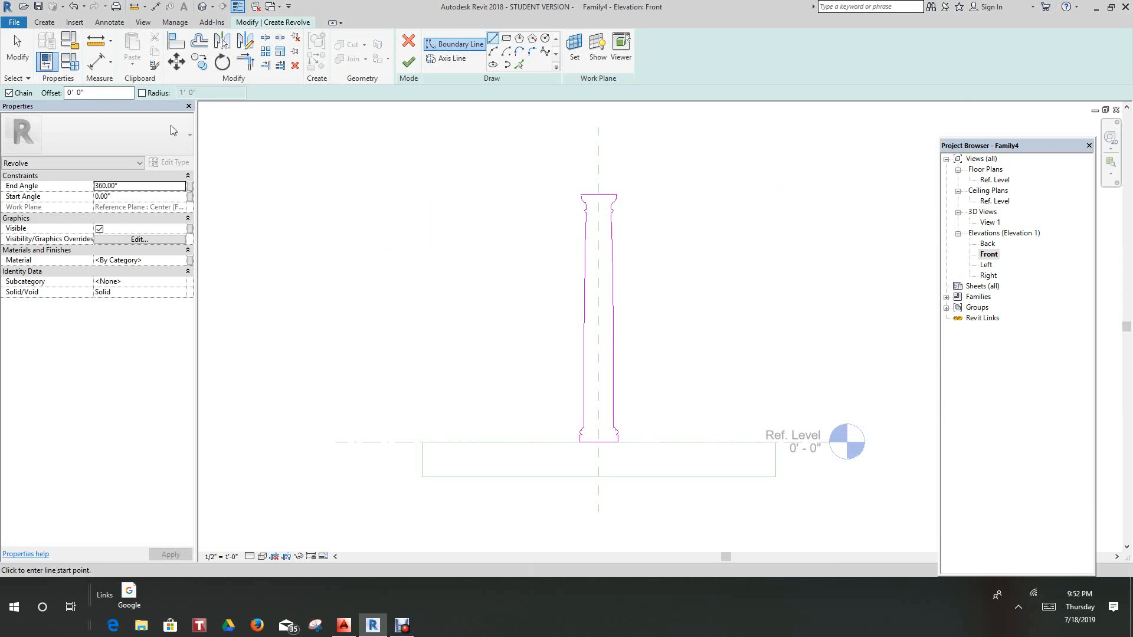
- Delete the right-hand side of the imported column profile, keeping the horizontal top and base lines
key("Escape")
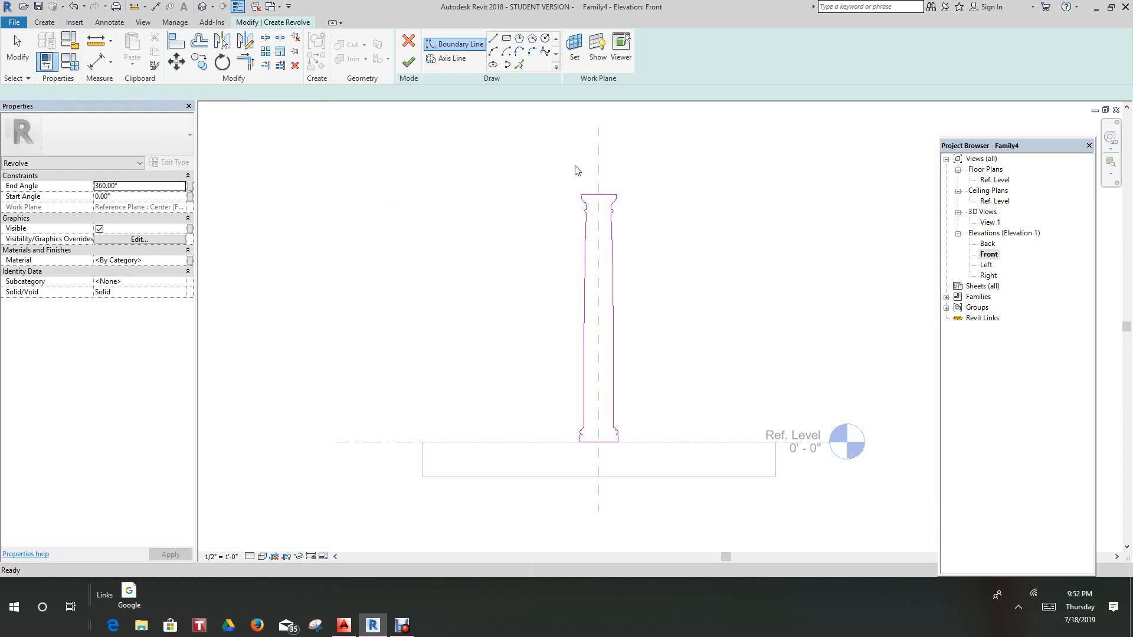
key("Escape")
mouse_move(593, 172)
left_mouse_down()
mouse_move(625, 248)
mouse_move(643, 481)
mouse_move(642, 468)
left_mouse_up()
key("Delete")
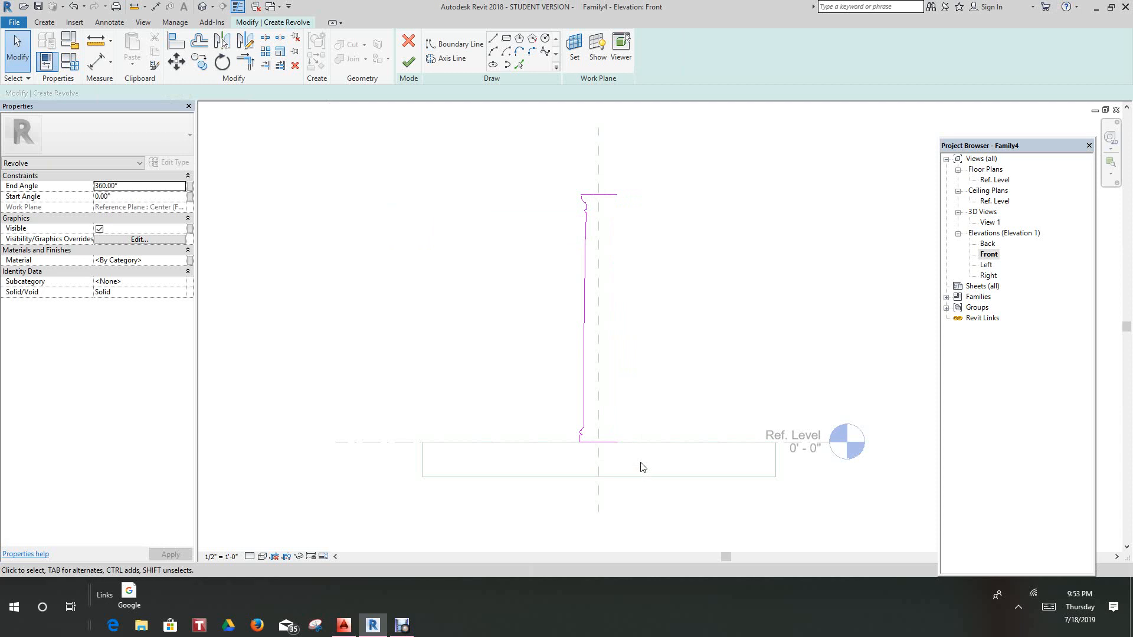
- Draw a vertical boundary line along the centre reference plane from just above the column's top to just below its base
left_click(442, 45)
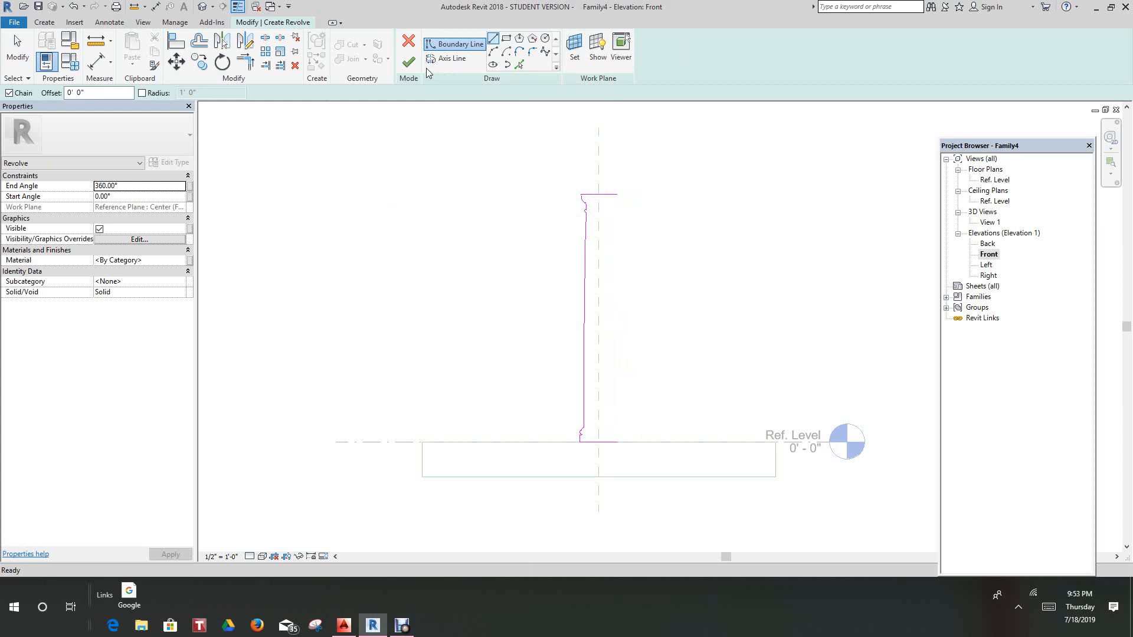
left_click(598, 189)
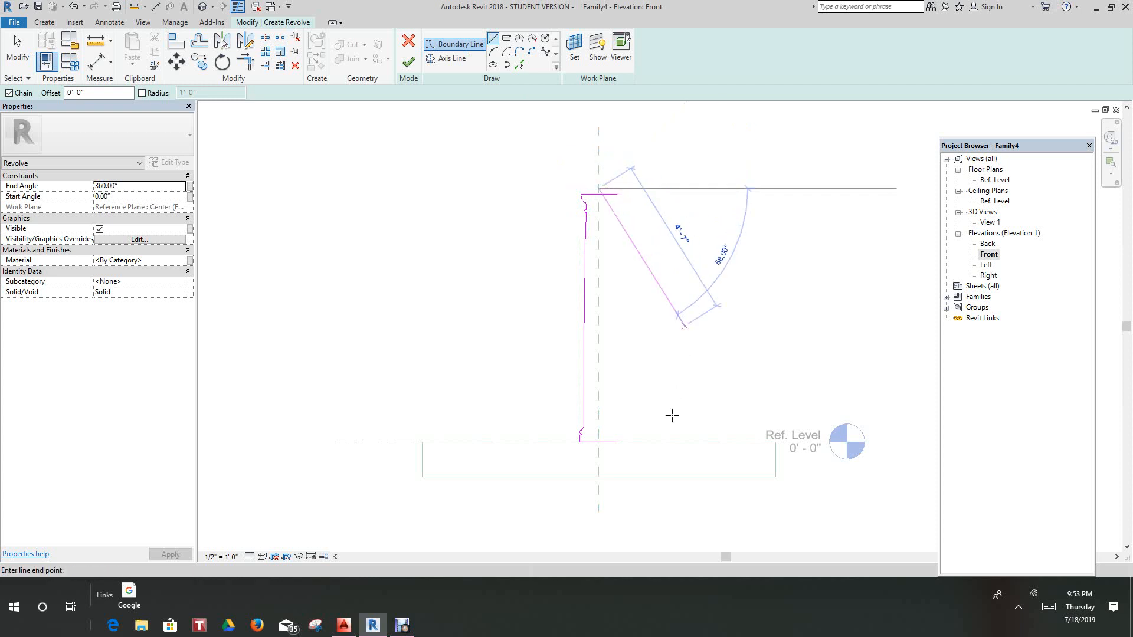
left_click(597, 466)
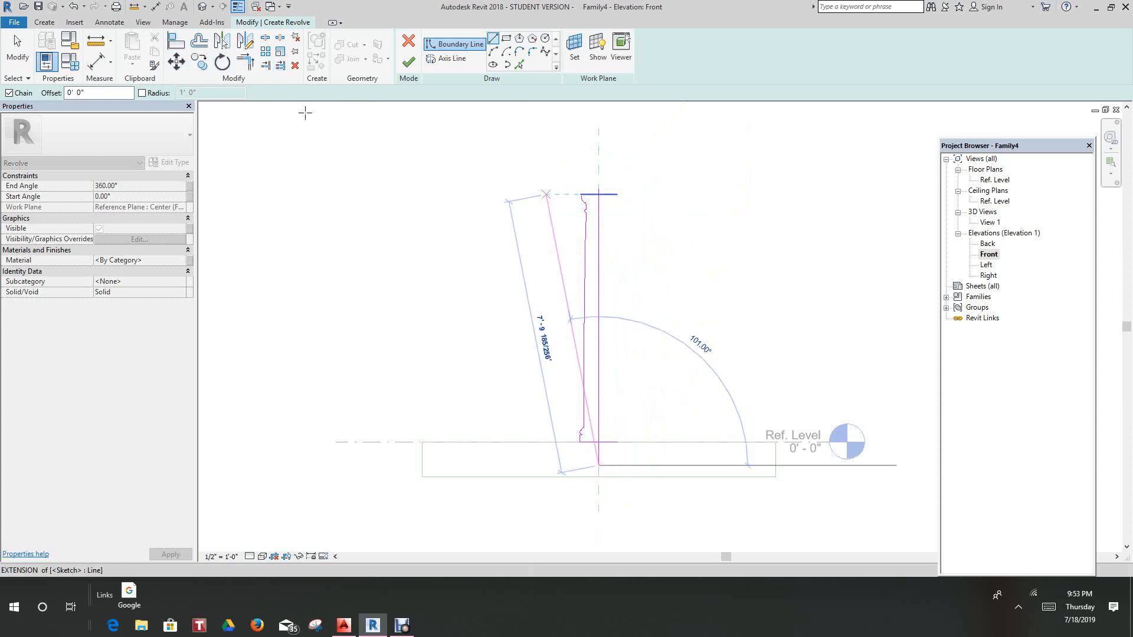
left_click(29, 56)
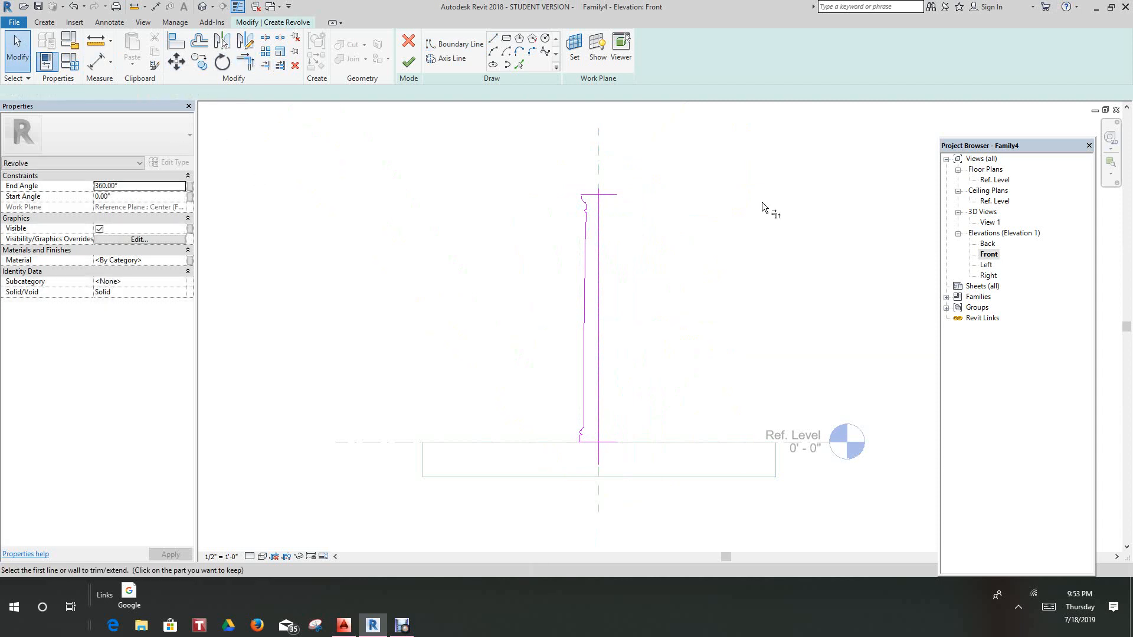
- Trim the profile's top and base lines to the vertical centre line, closing the left half of the column outline
scroll(587, 207, "up", 5)
key("t")
key("r")
left_click(575, 179)
left_click(592, 206)
scroll(624, 253, "down", 2)
middle_click_drag(649, 243, 640, 59)
scroll(606, 289, "down", 2)
middle_click_drag(611, 294, 598, 223)
scroll(545, 394, "up", 2)
left_click(620, 386)
scroll(650, 331, "down", 1)
middle_click_drag(650, 331, 618, 368)
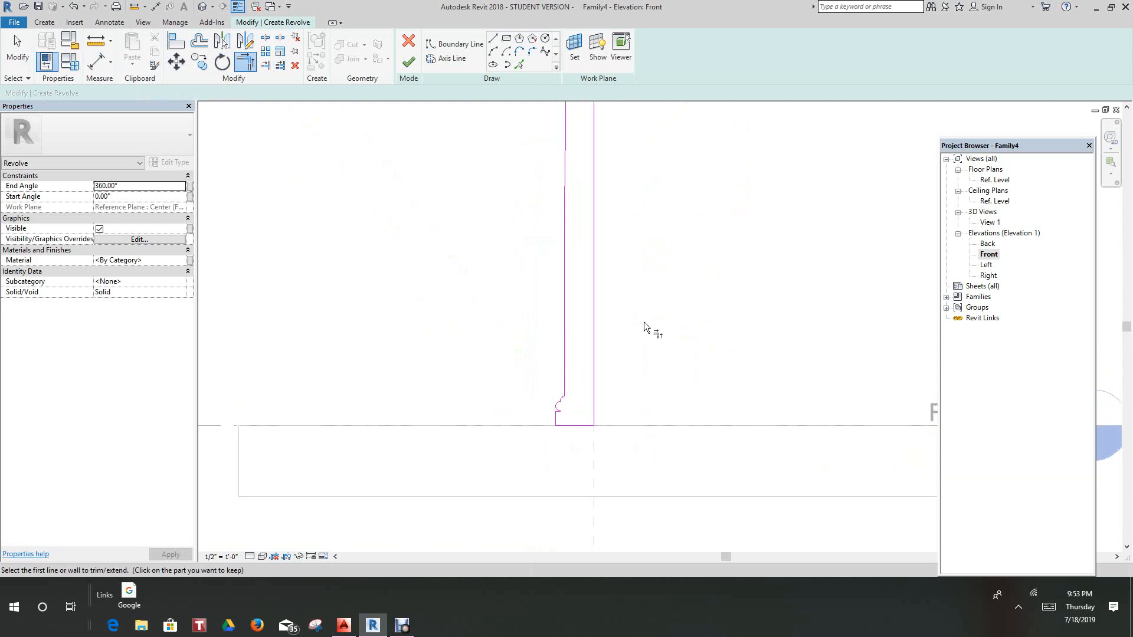
scroll(644, 323, "down", 1)
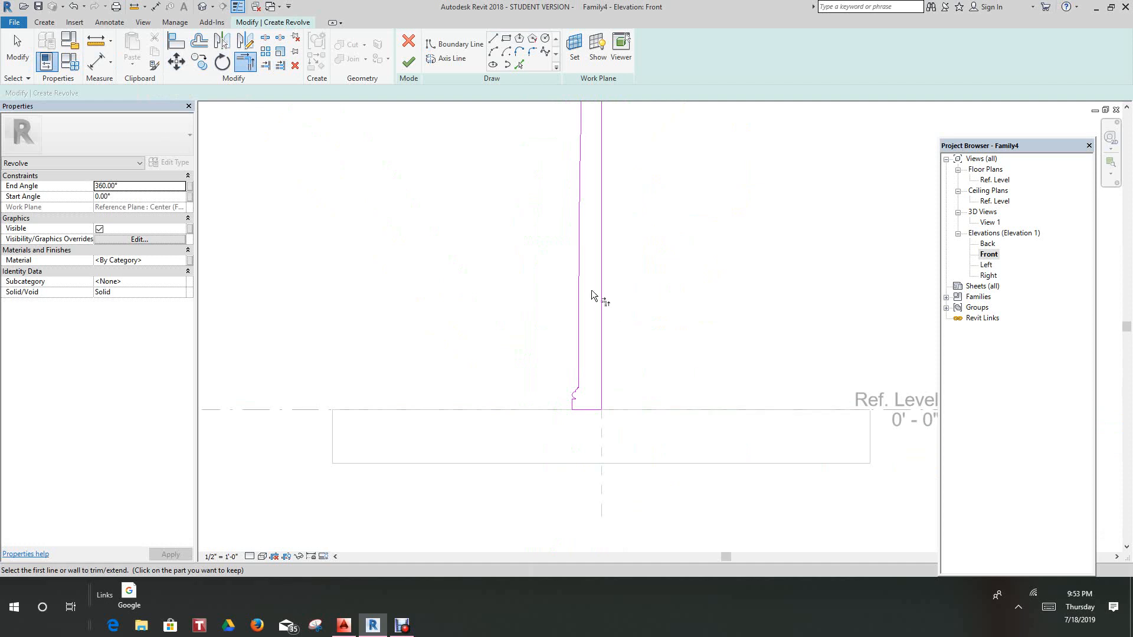
- Place a horizontal reference plane at the top of the base moulding, running from the profile to well past the centre line
left_click(46, 24)
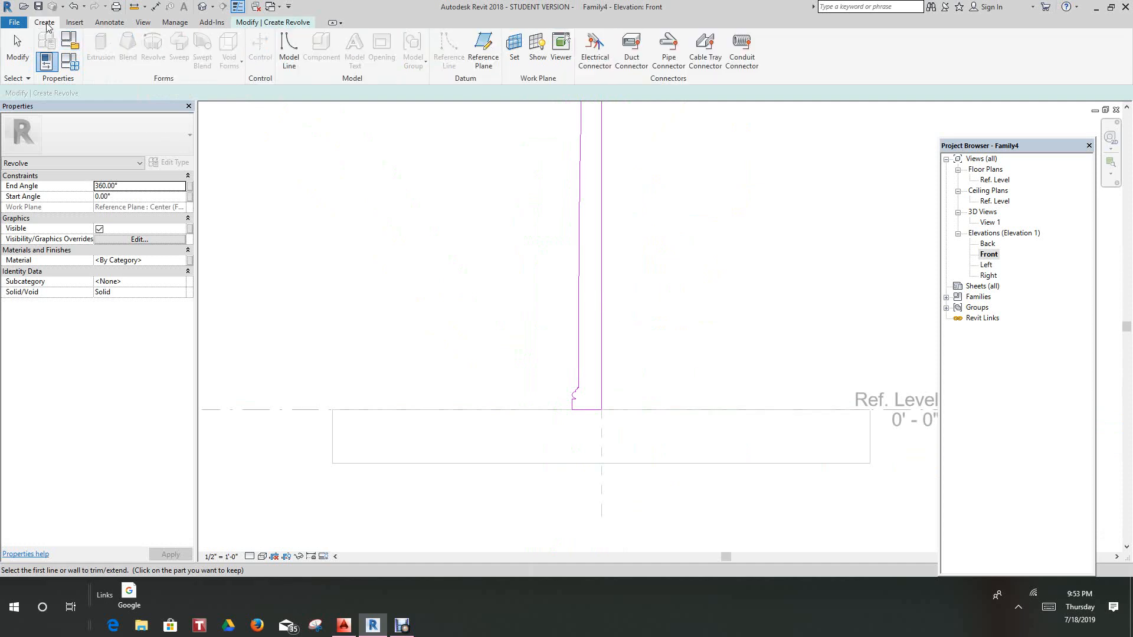
left_click(476, 41)
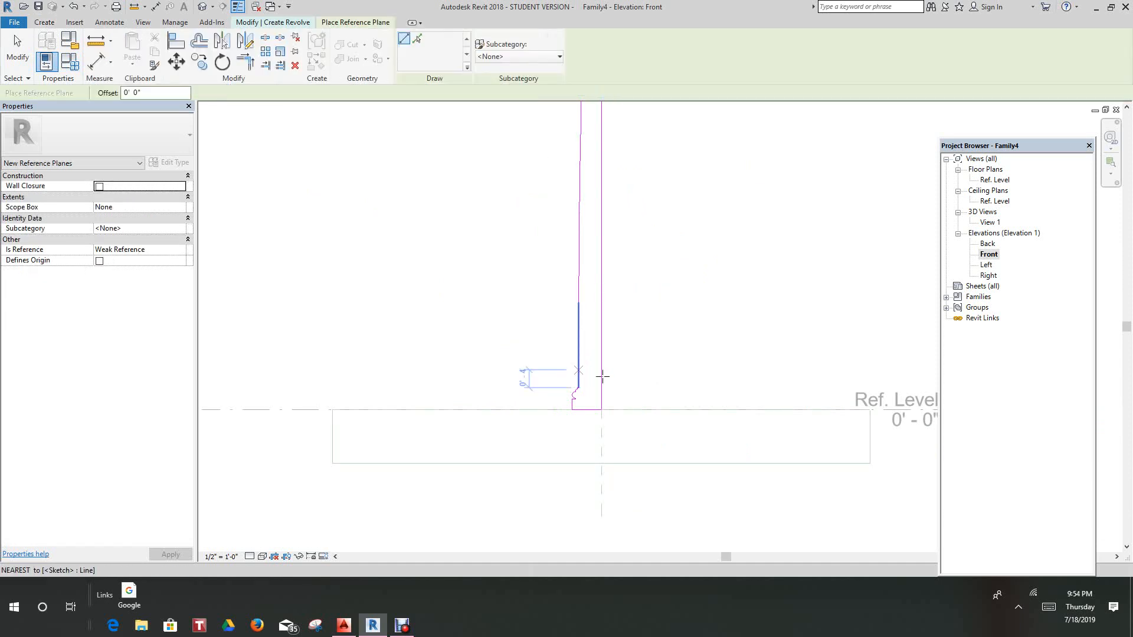
scroll(601, 374, "up", 2)
scroll(570, 400, "up", 3)
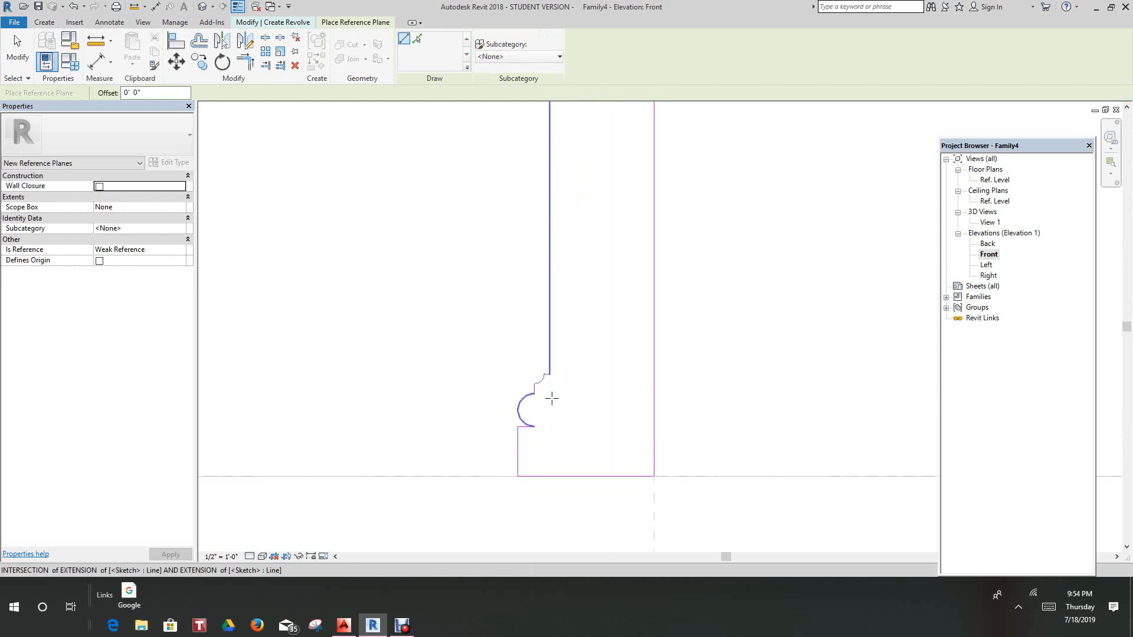
left_click(541, 368)
scroll(852, 338, "down", 1)
middle_click_drag(826, 354, 625, 384)
scroll(735, 387, "down", 1)
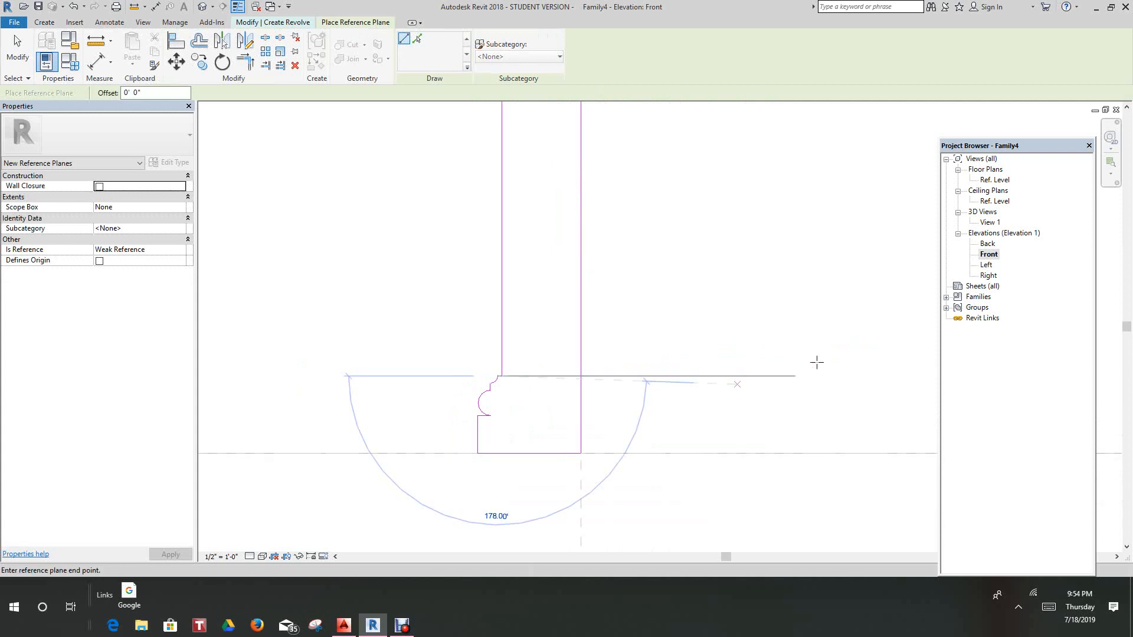
left_click(838, 376)
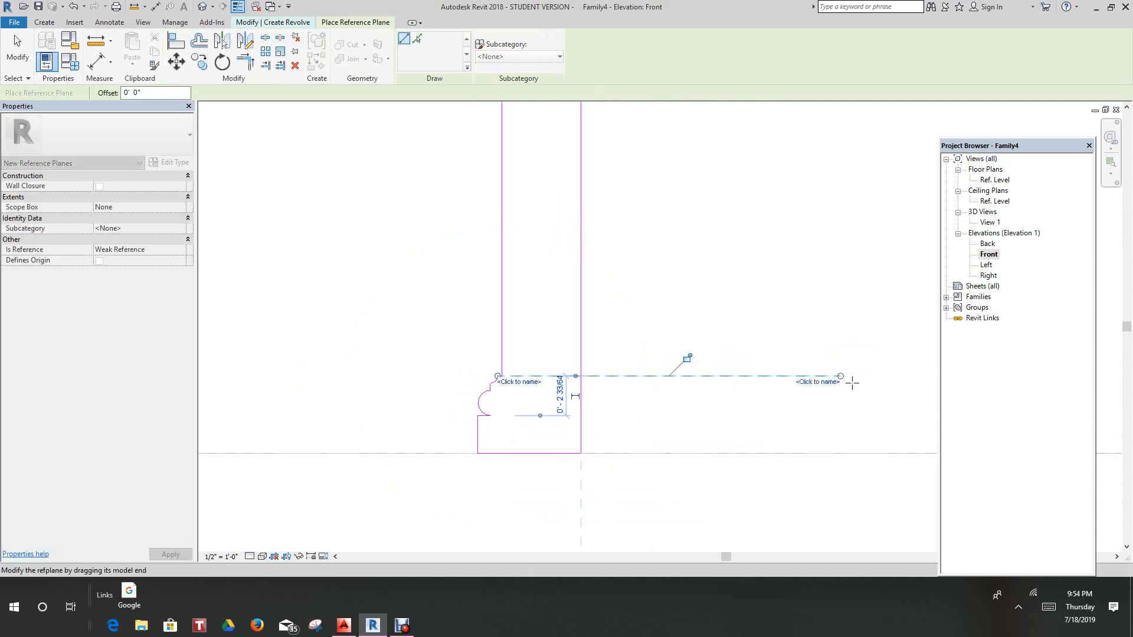
right_click(840, 381)
left_click(868, 387)
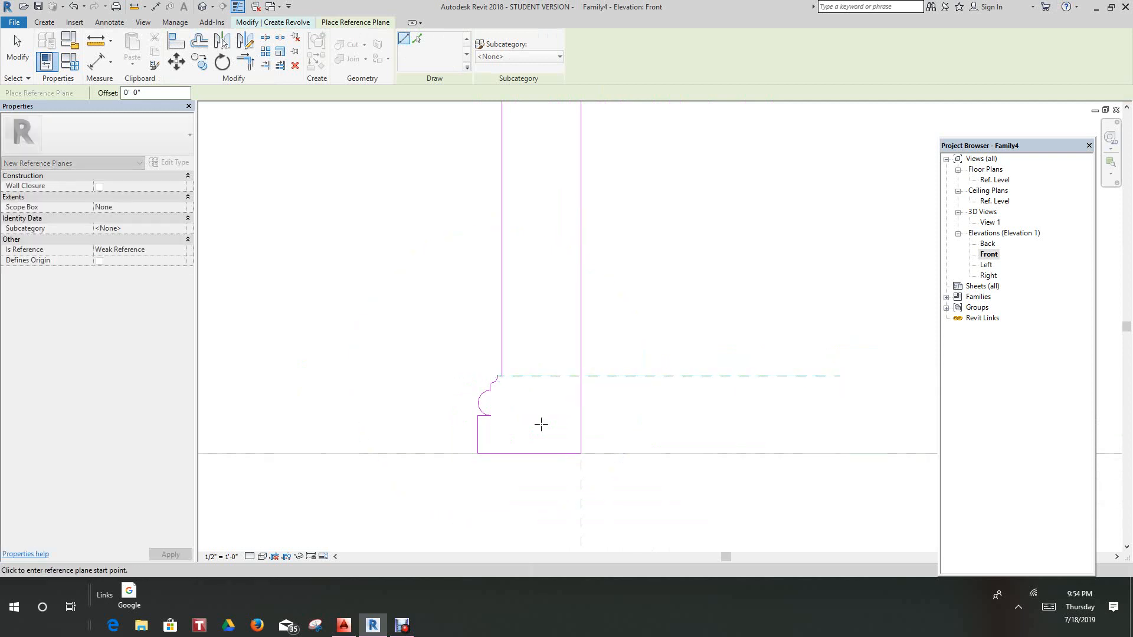
- Place a second horizontal reference plane along the top edge of the column's square base block, below the rounded moulding
left_click(490, 415)
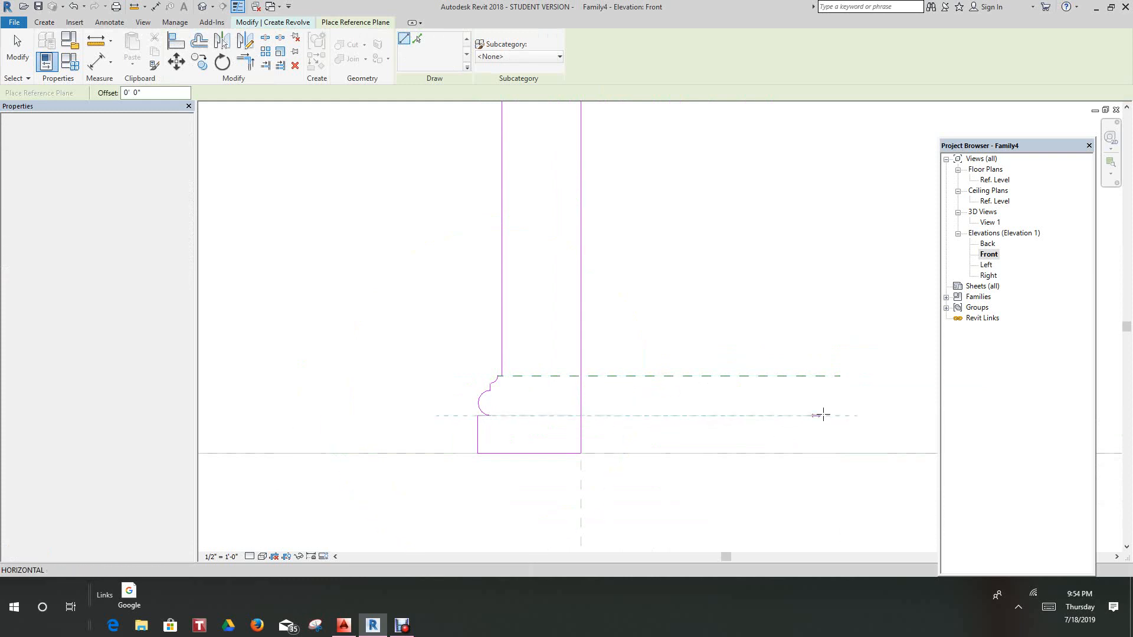
left_click(842, 412)
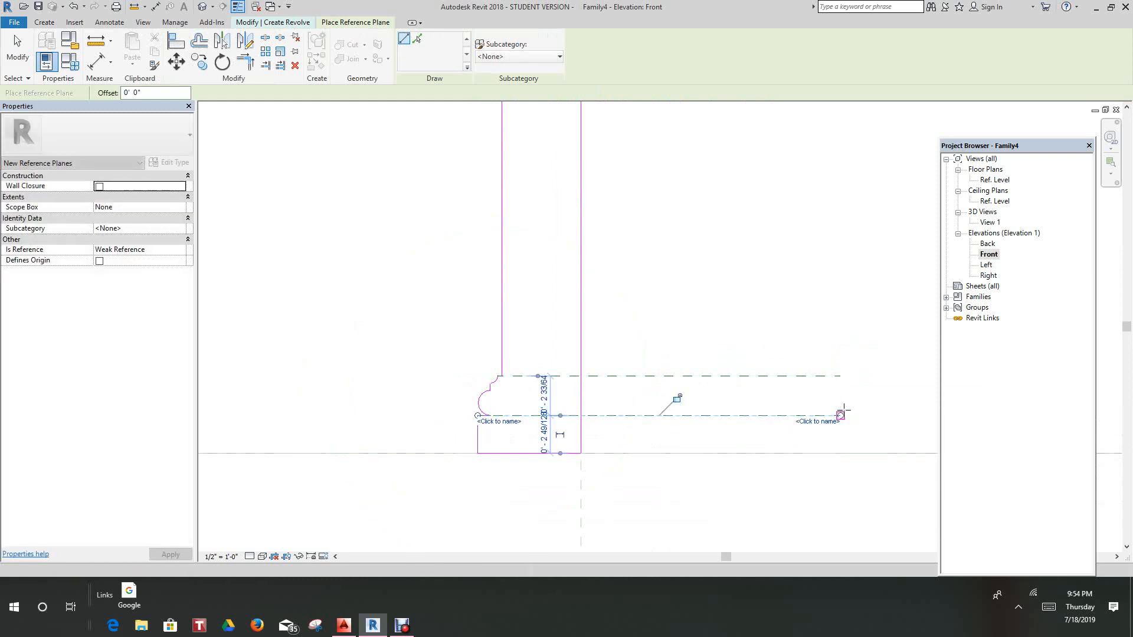
right_click(845, 412)
left_click(873, 420)
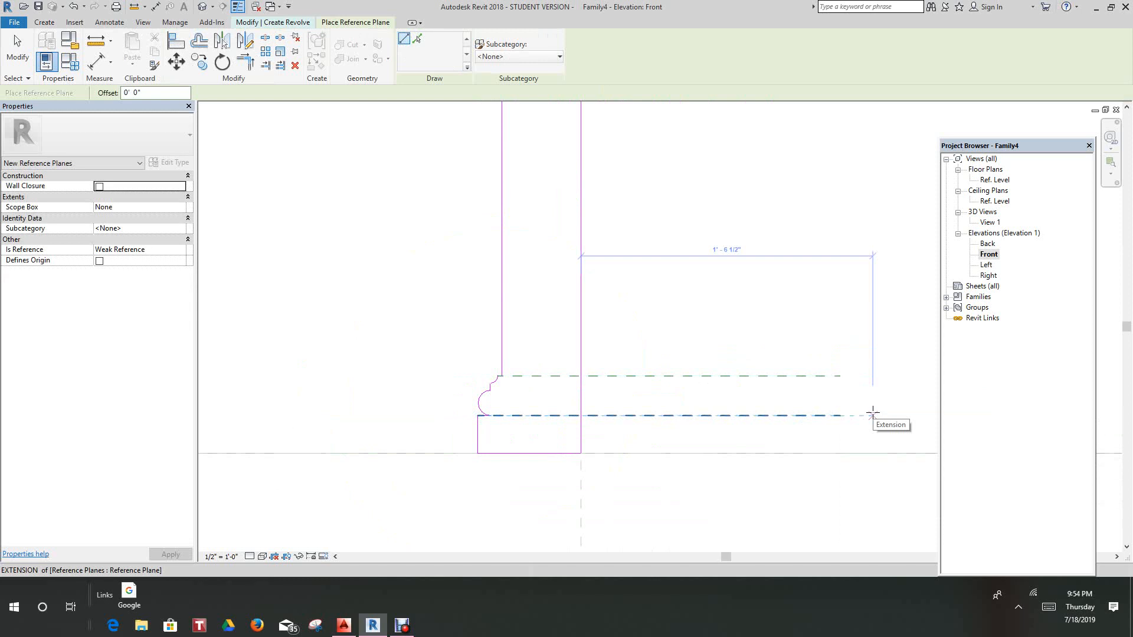
- Align the profile's short edge at the top of the base moulding to the upper reference plane and lock it
scroll(271, 215, "up", 2)
left_click(175, 41)
scroll(574, 426, "up", 5)
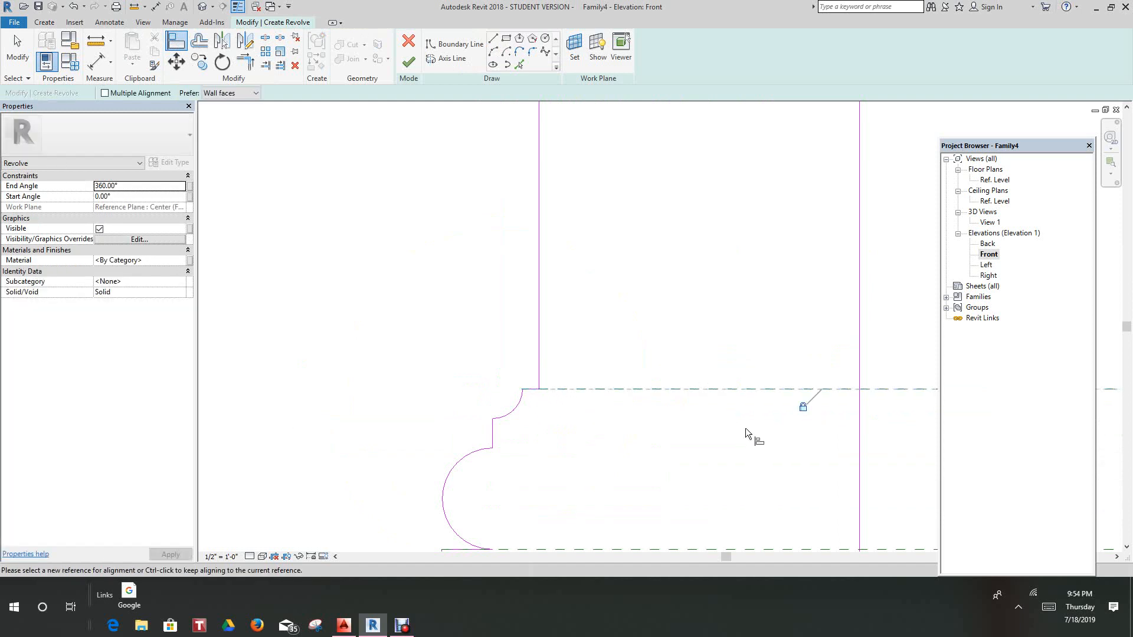
- Align the top edge of the square base block to the lower reference plane and lock the alignment
scroll(719, 420, "down", 1)
middle_click_drag(730, 396, 711, 254)
scroll(604, 375, "up", 1)
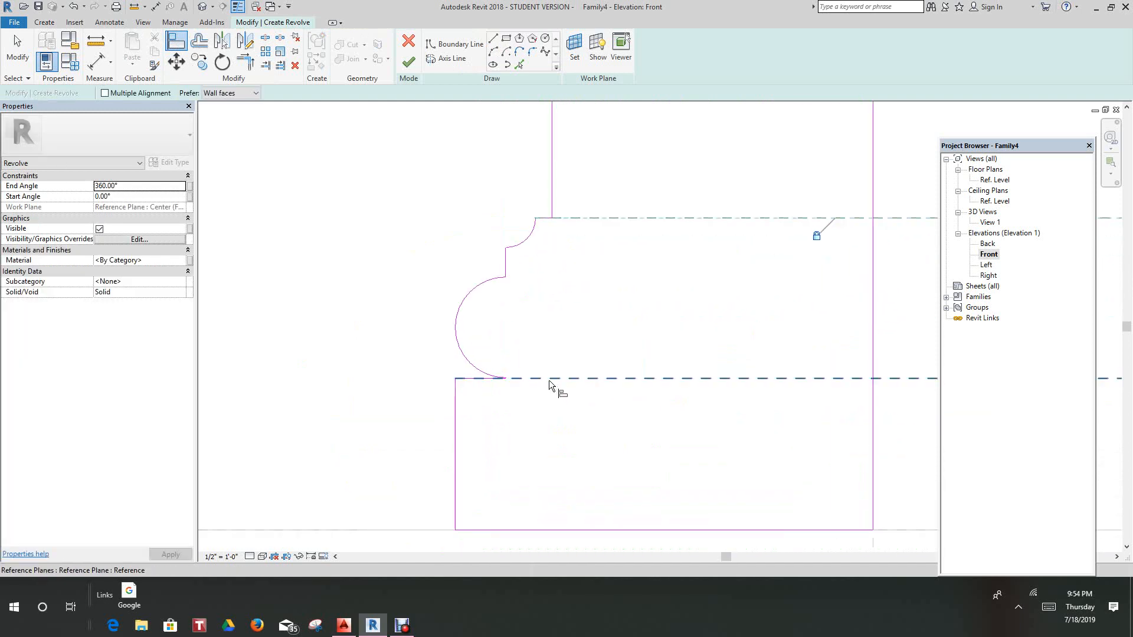
left_click(548, 383)
left_click(487, 380)
left_click(806, 362)
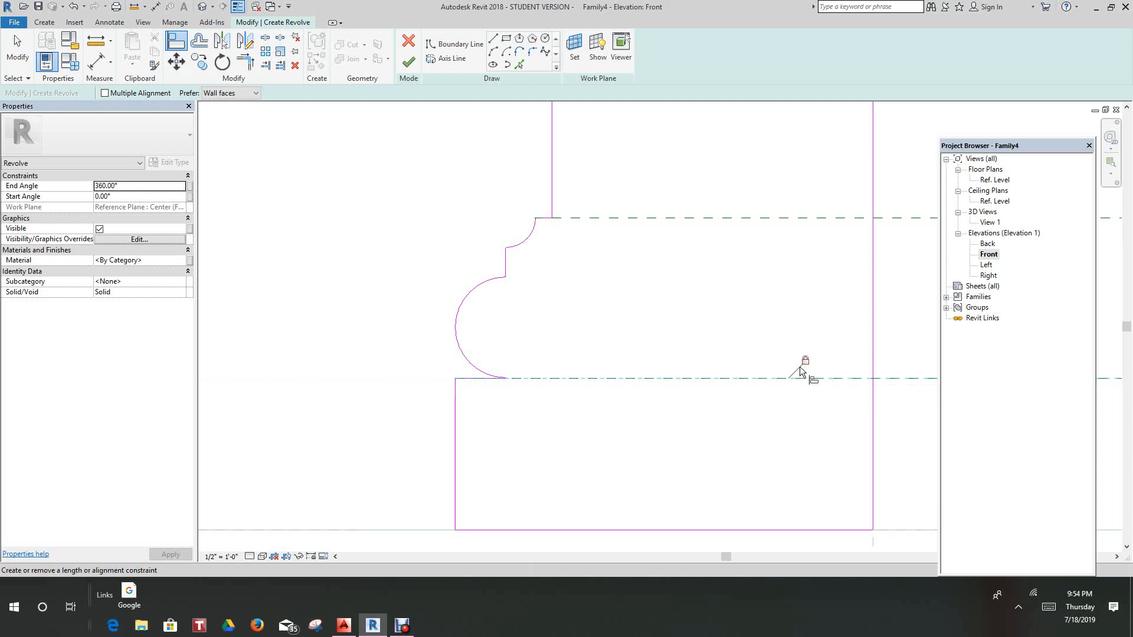
- Add an aligned dimension from the column's base level to the reference plane on top of the square base block
scroll(567, 348, "down", 1)
middle_click_drag(566, 348, 346, 359)
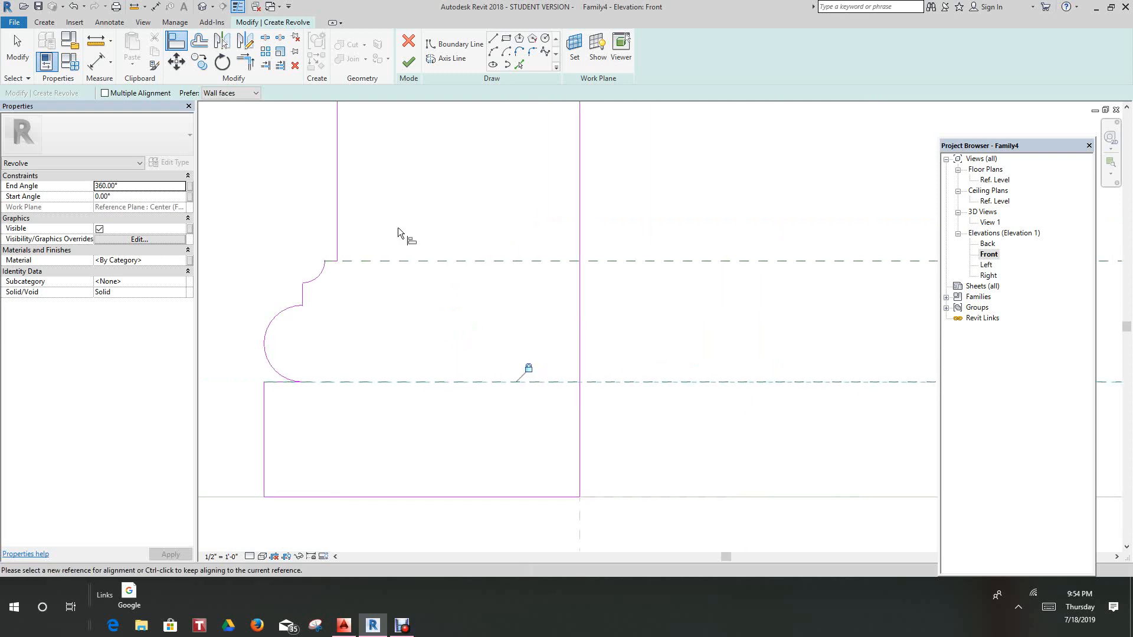
left_click(104, 66)
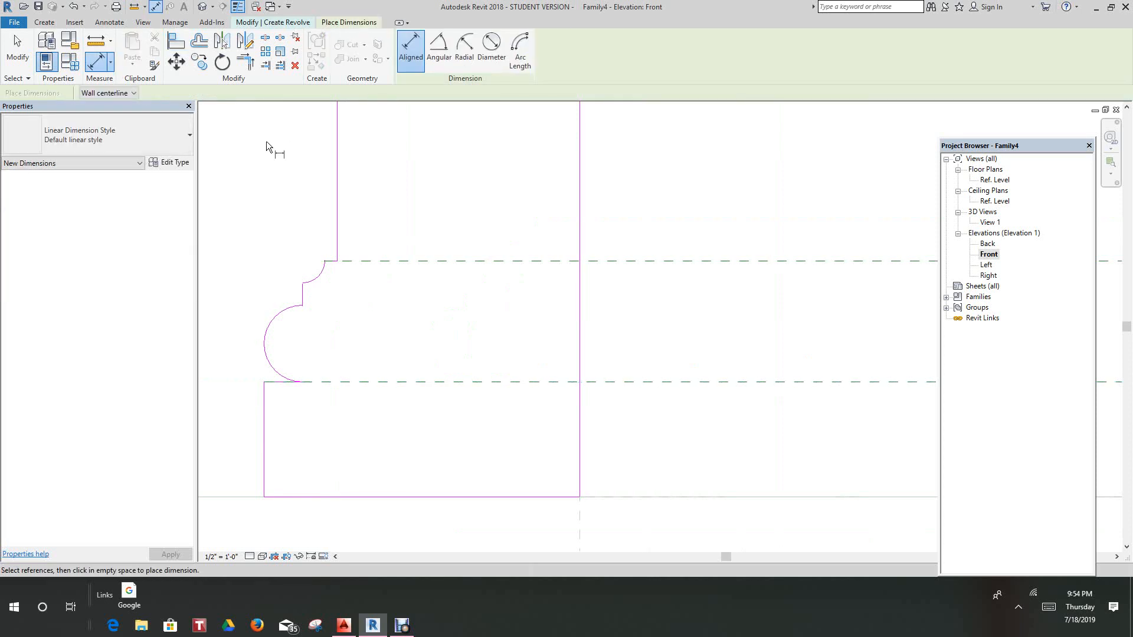
left_click(752, 498)
left_click(752, 378)
scroll(746, 324, "down", 3)
middle_click_drag(682, 356, 510, 406)
left_click(692, 218)
- Add a second aligned dimension from the base level to the reference plane at the top of the base moulding
middle_click_drag(749, 335, 515, 345)
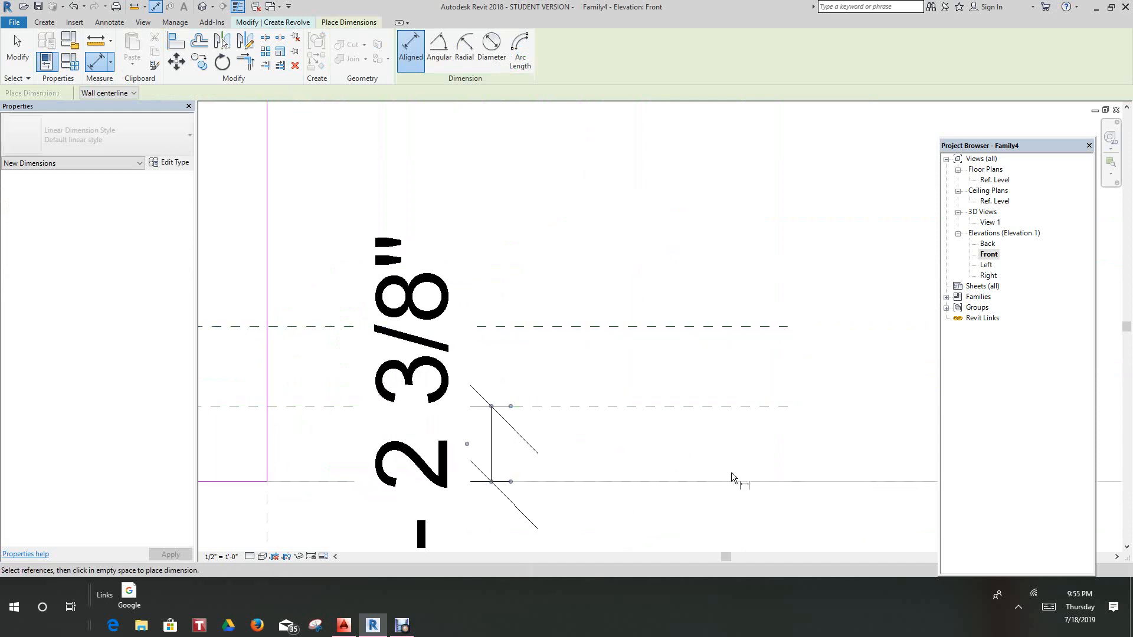
left_click(734, 480)
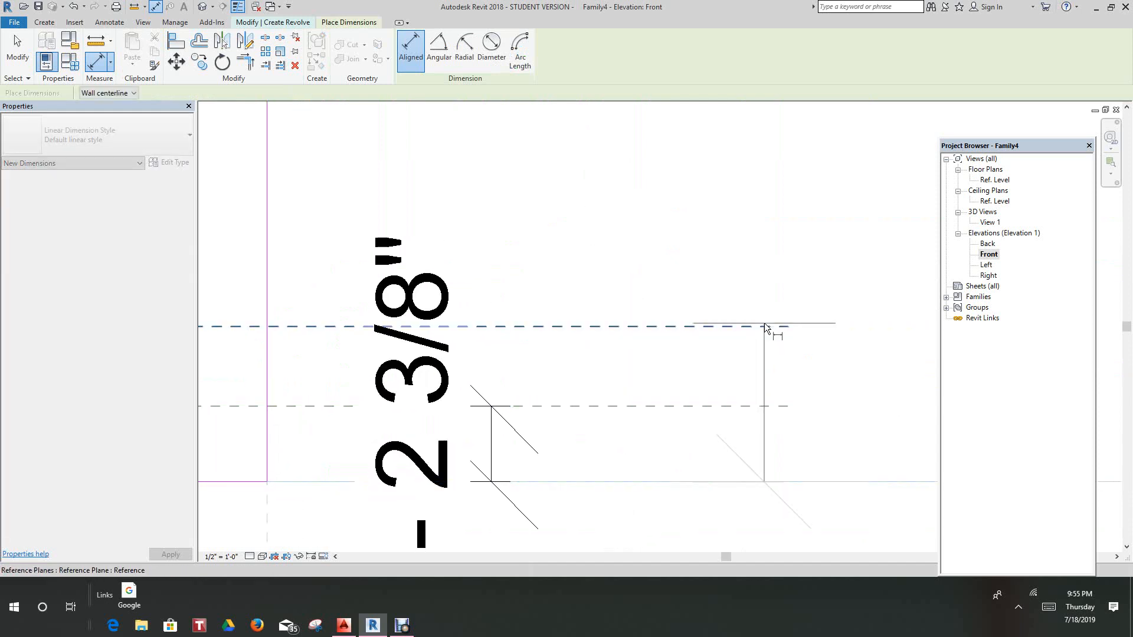
left_click(762, 327)
scroll(762, 185, "down", 3)
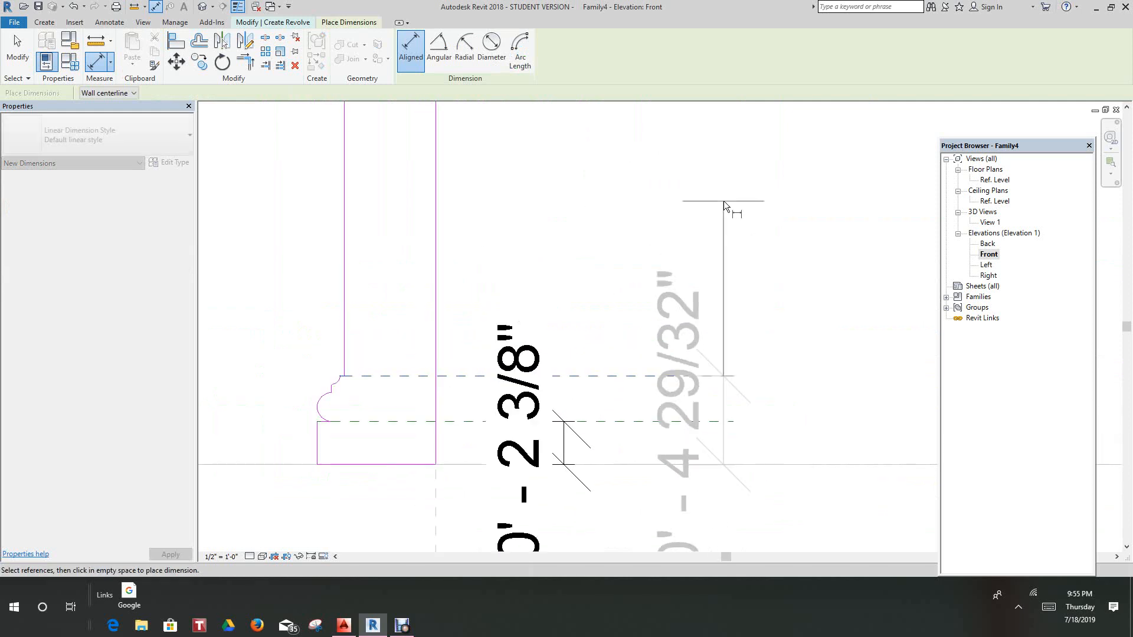
left_click(724, 201)
- Place a horizontal reference plane along the column's top edge, running from the profile's outer corner to well past the centre line
scroll(790, 262, "down", 1)
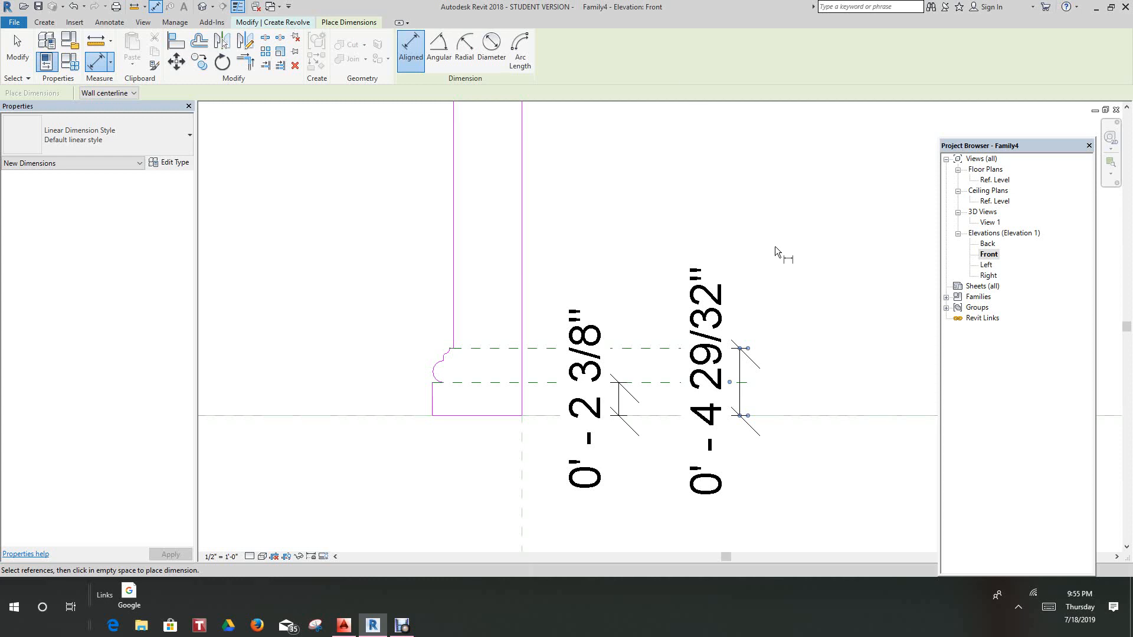
scroll(592, 209, "down", 2)
middle_click_drag(596, 236, 590, 525)
middle_click_drag(640, 206, 634, 546)
scroll(561, 330, "up", 4)
middle_click_drag(561, 331, 841, 324)
scroll(696, 349, "up", 2)
scroll(827, 314, "down", 1)
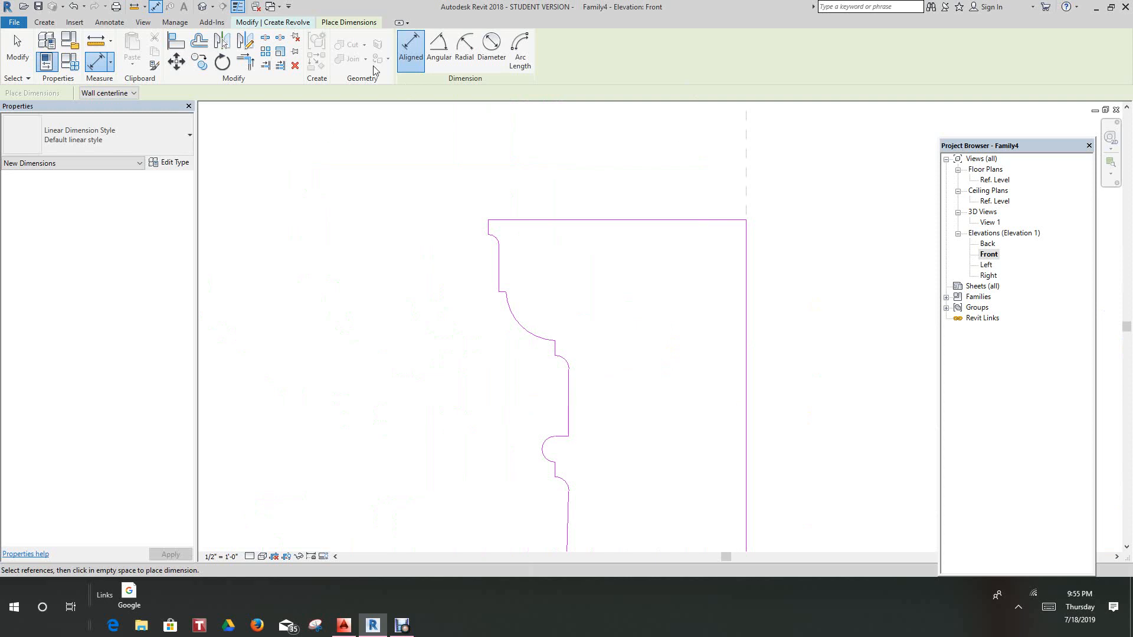
left_click(47, 24)
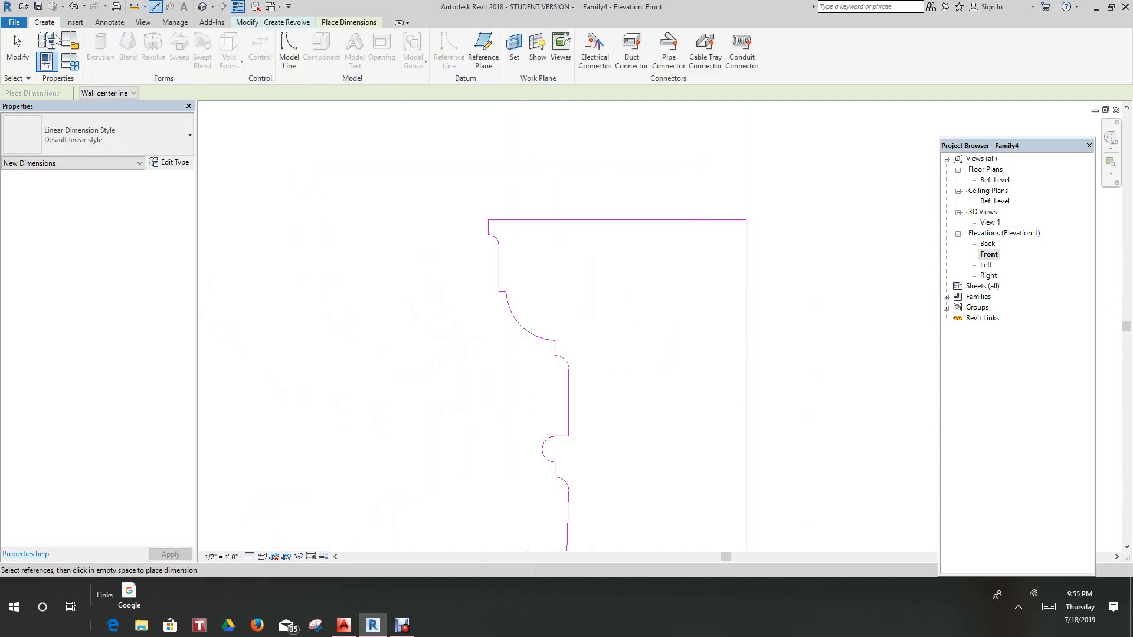
left_click(482, 48)
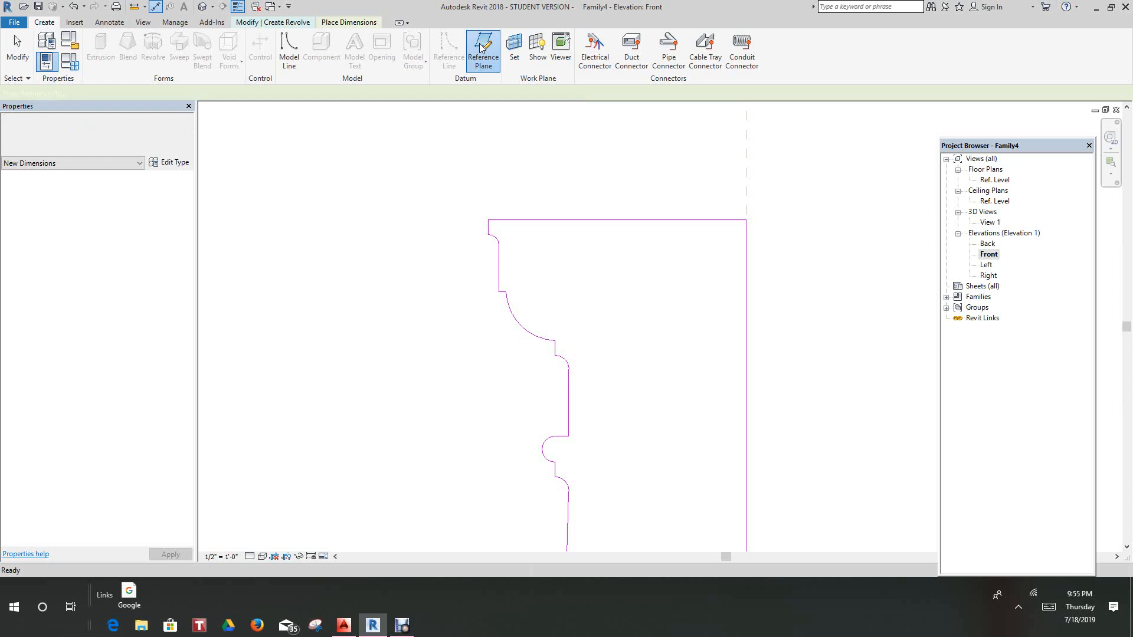
left_click(487, 219)
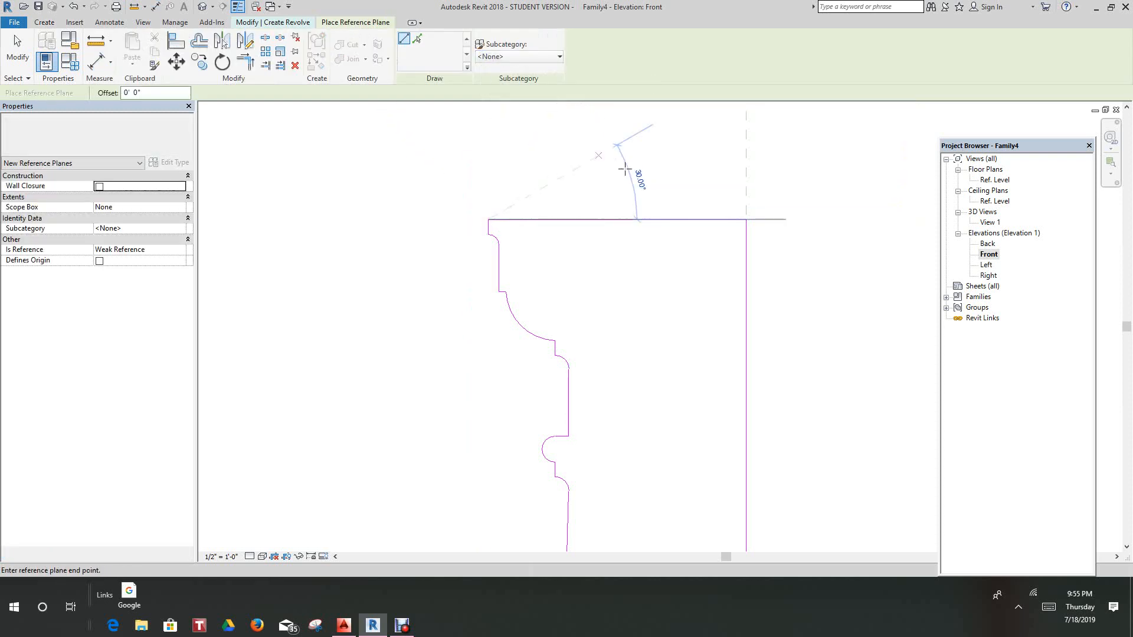
scroll(761, 213, "down", 6)
middle_click_drag(711, 269, 572, 294)
left_click(823, 274)
- Place a horizontal reference plane at the bottom of the capital's top lip, ending flush with the reference plane above
scroll(459, 276, "up", 6)
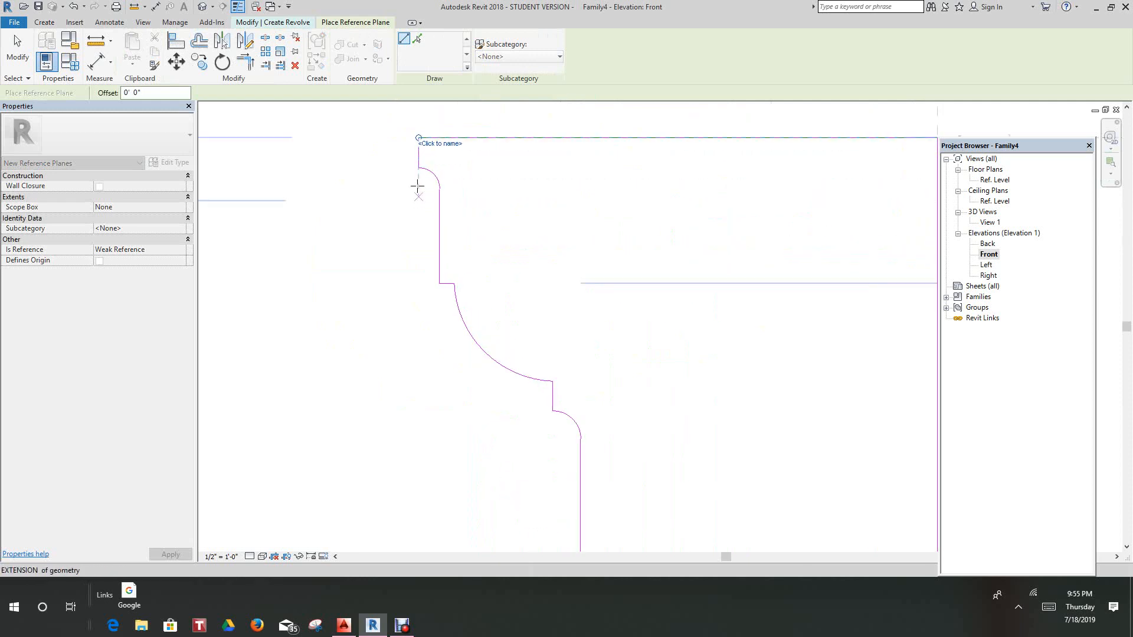
scroll(607, 201, "down", 4)
middle_click_drag(505, 252, 295, 309)
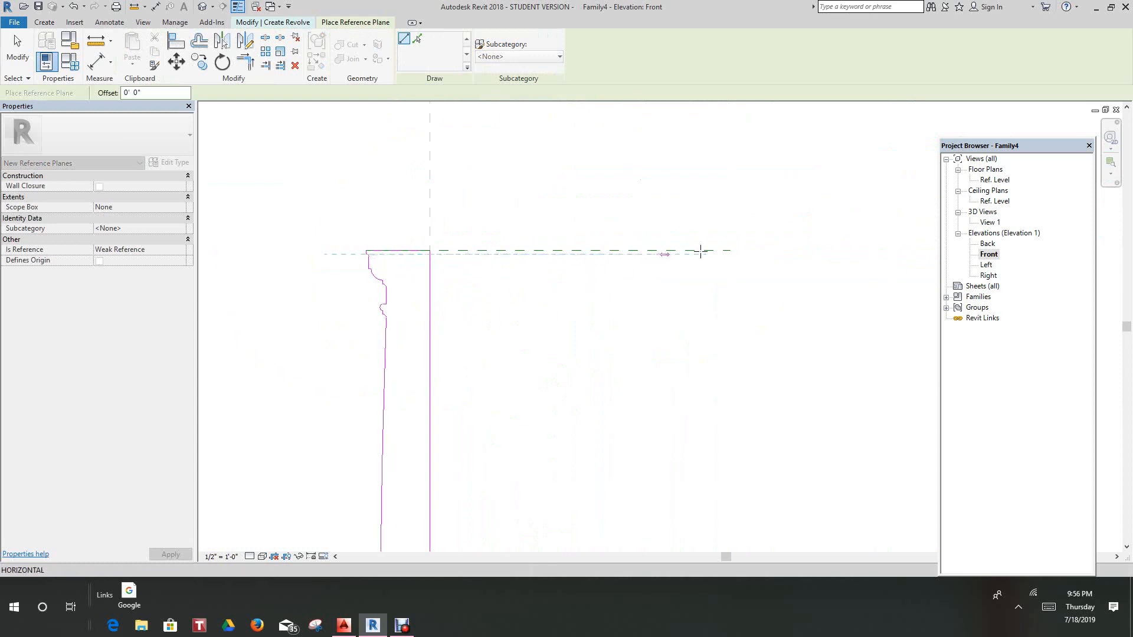
scroll(725, 250, "up", 3)
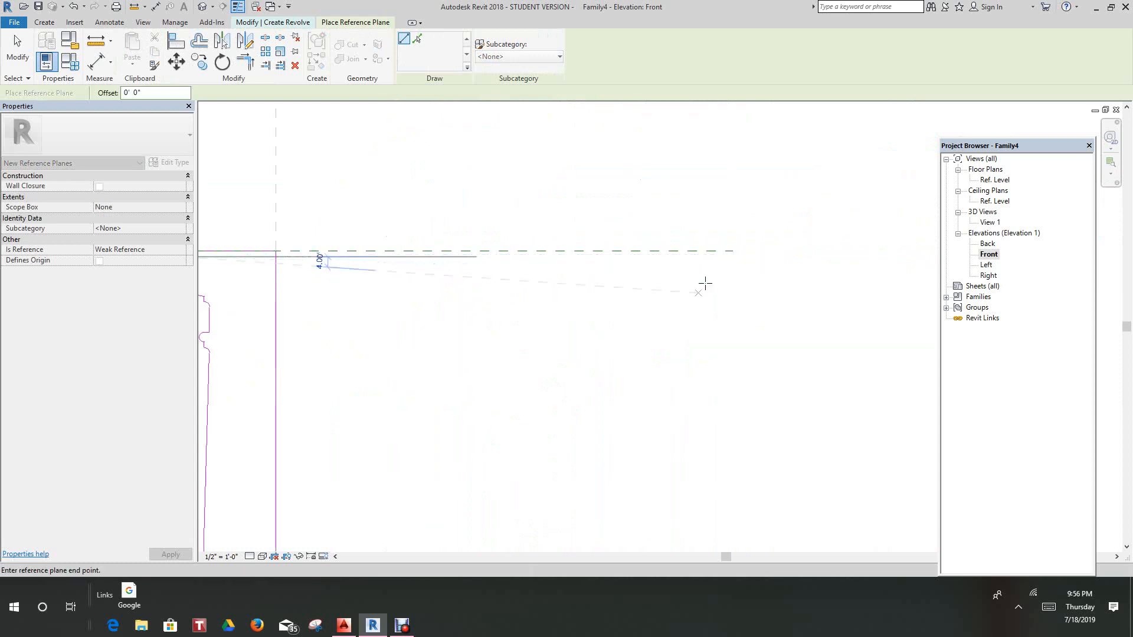
left_click(732, 256)
right_click(712, 300)
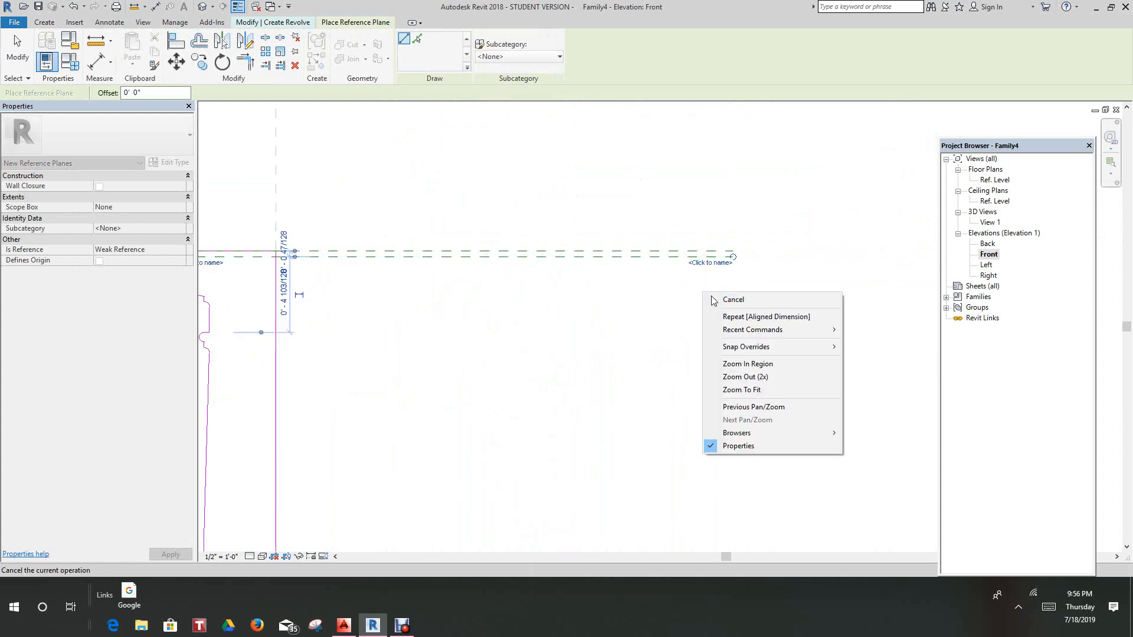
left_click(744, 317)
right_click(673, 314)
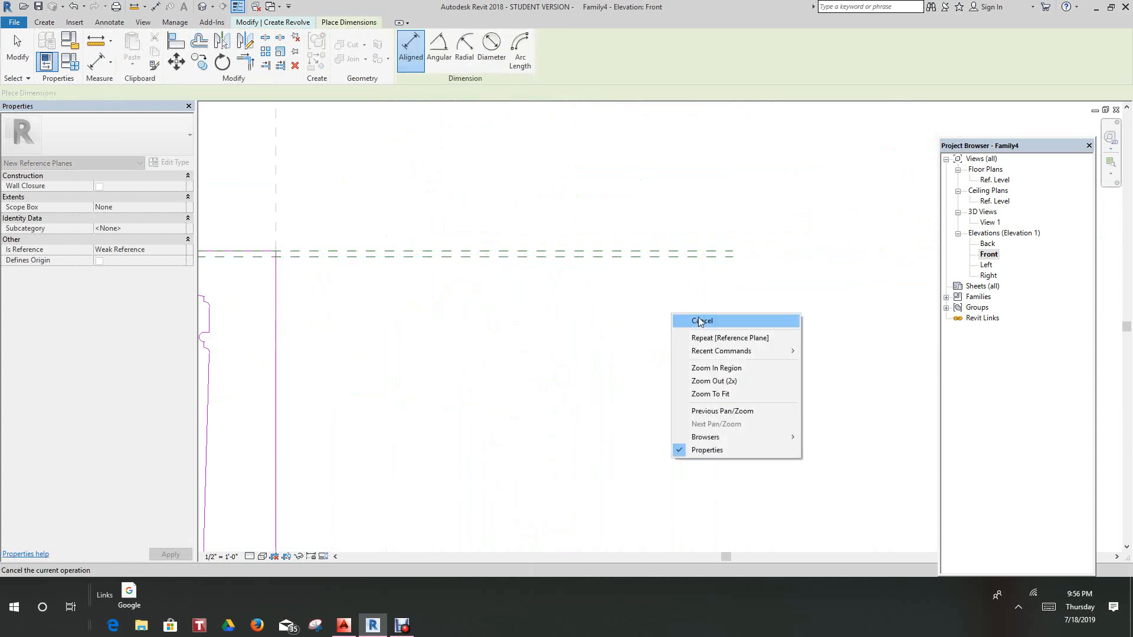
mouse_move(721, 351)
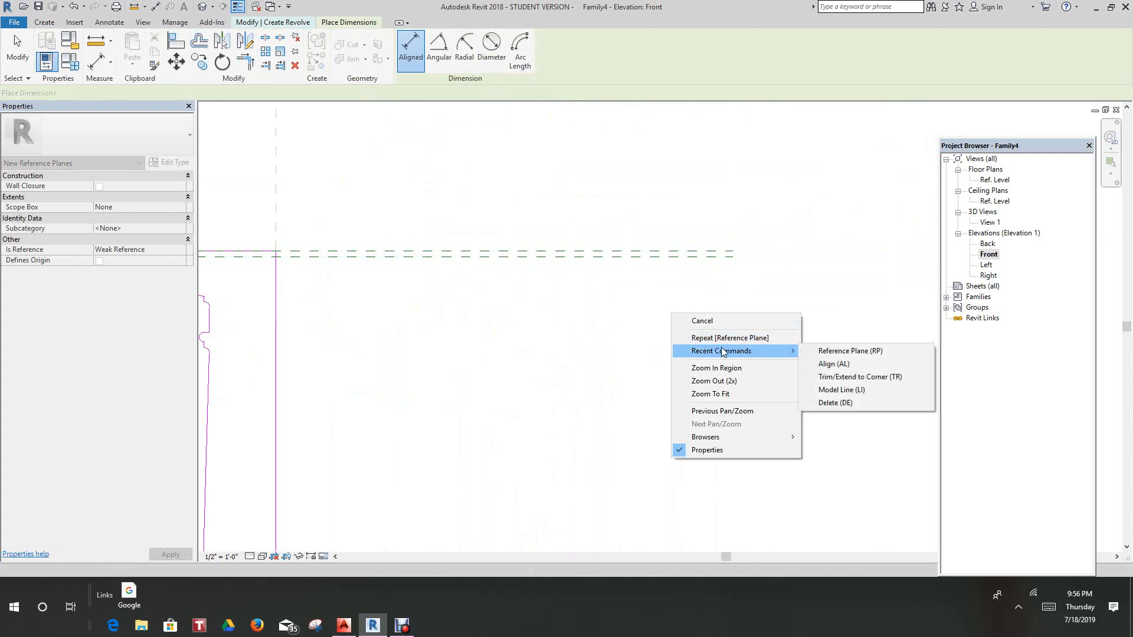
left_click(842, 352)
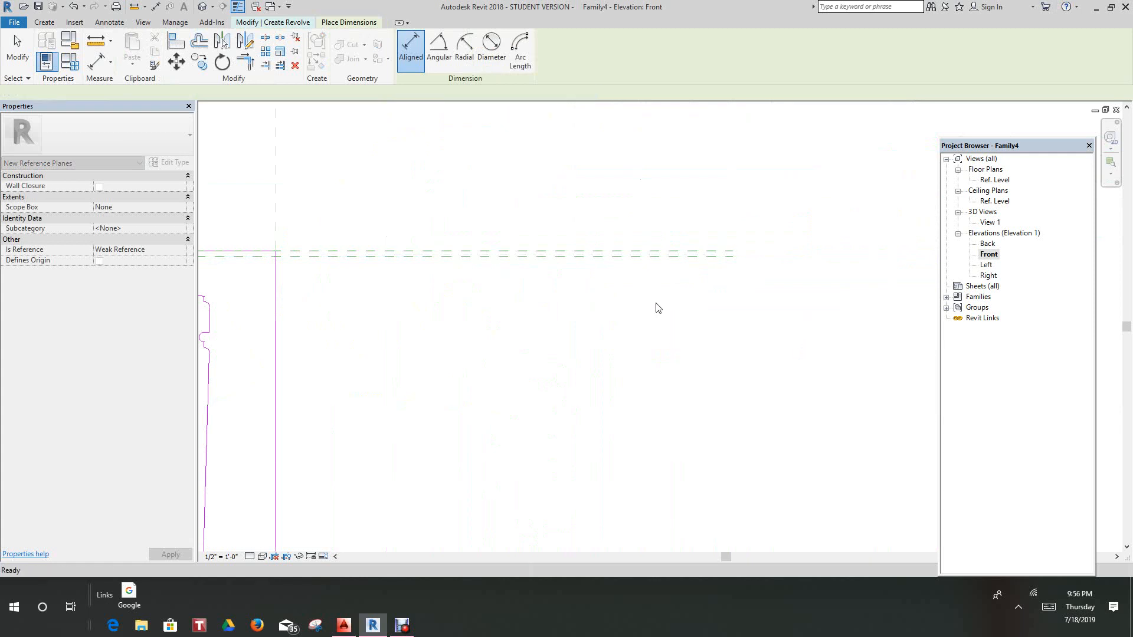
- Place a horizontal reference plane at the small ledge above the capital's large quarter-round, ending flush with the planes above
middle_click_drag(566, 318, 770, 287)
scroll(769, 287, "down", 2)
middle_click_drag(469, 287, 532, 294)
scroll(593, 277, "up", 1)
scroll(624, 267, "up", 5)
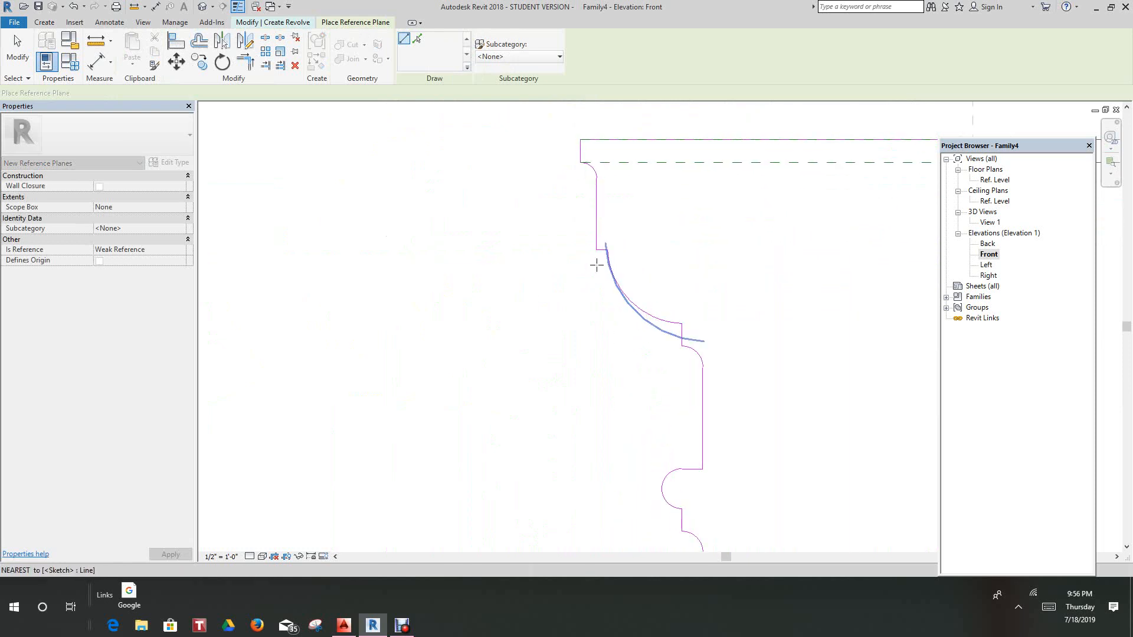
left_click(589, 242)
scroll(690, 237, "down", 3)
scroll(741, 234, "down", 1)
middle_click_drag(741, 235, 283, 341)
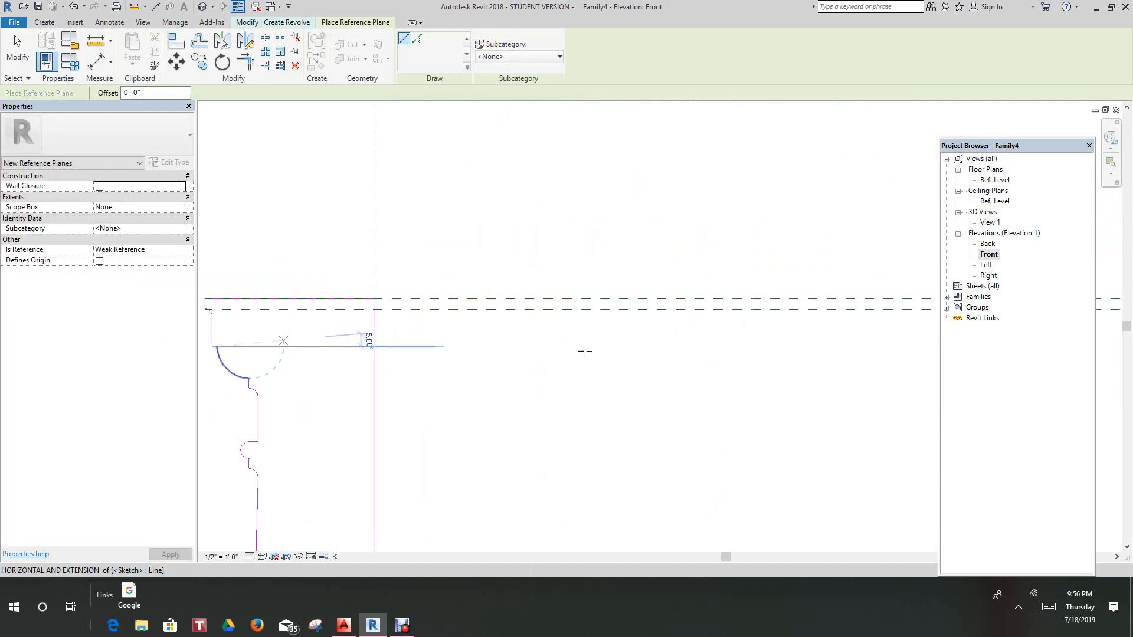
middle_click_drag(688, 337, 524, 360)
scroll(809, 343, "down", 1)
middle_click_drag(814, 348, 416, 375)
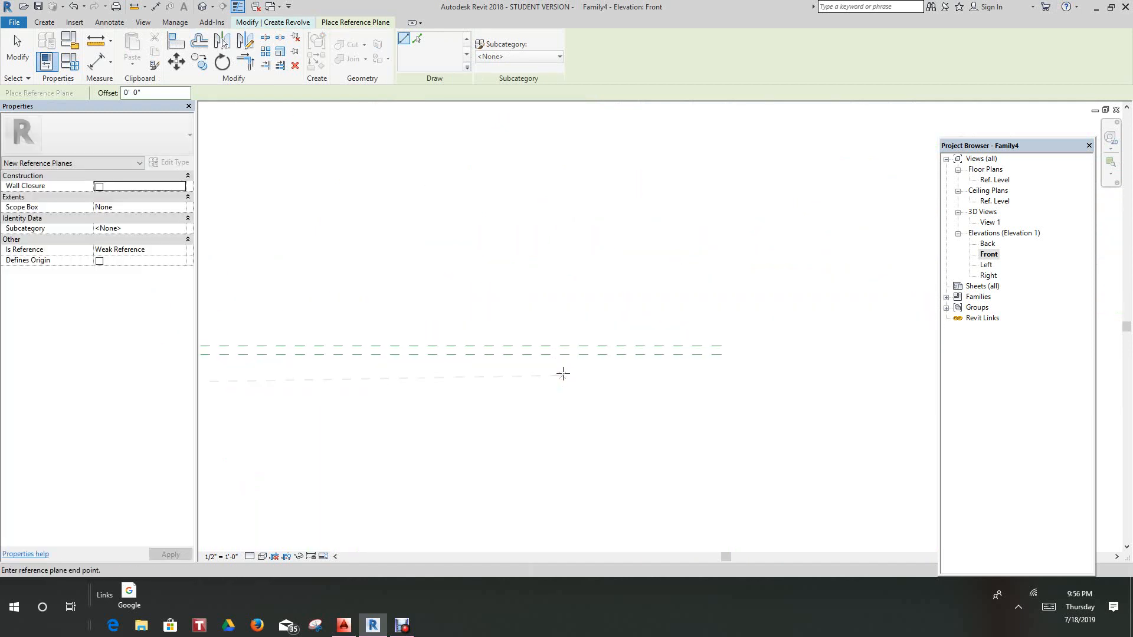
left_click(721, 387)
- Place a horizontal reference plane at the lower end of the small curve under the capital's top lip, matching the other planes' extent
scroll(669, 379, "down", 2)
middle_click_drag(678, 378, 847, 343)
scroll(323, 345, "up", 2)
scroll(323, 344, "up", 3)
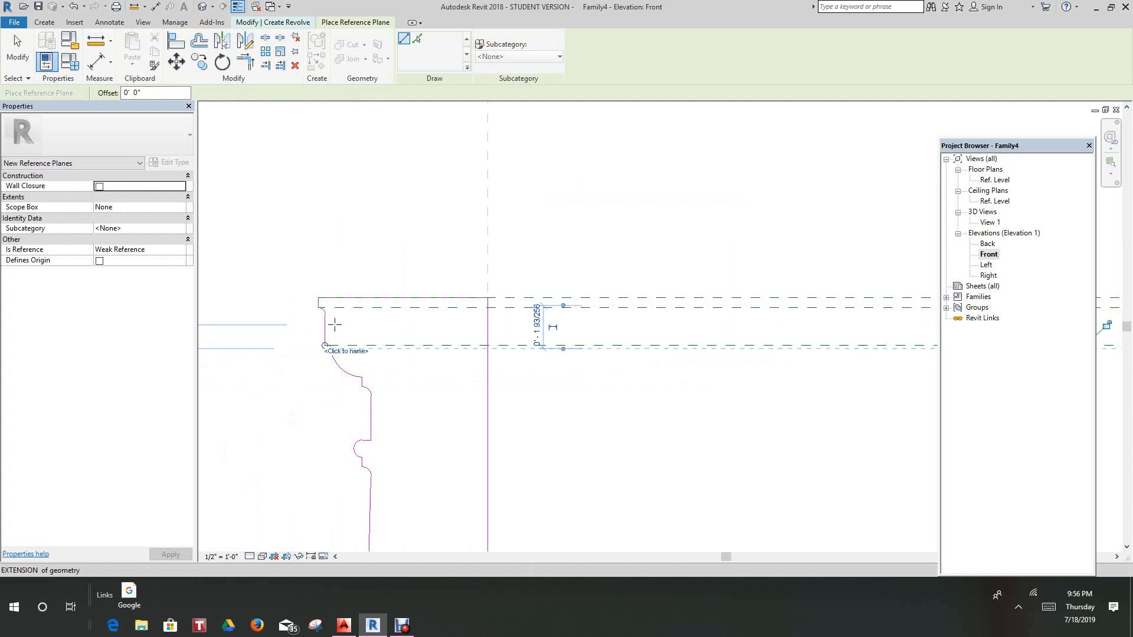
scroll(325, 284, "up", 5)
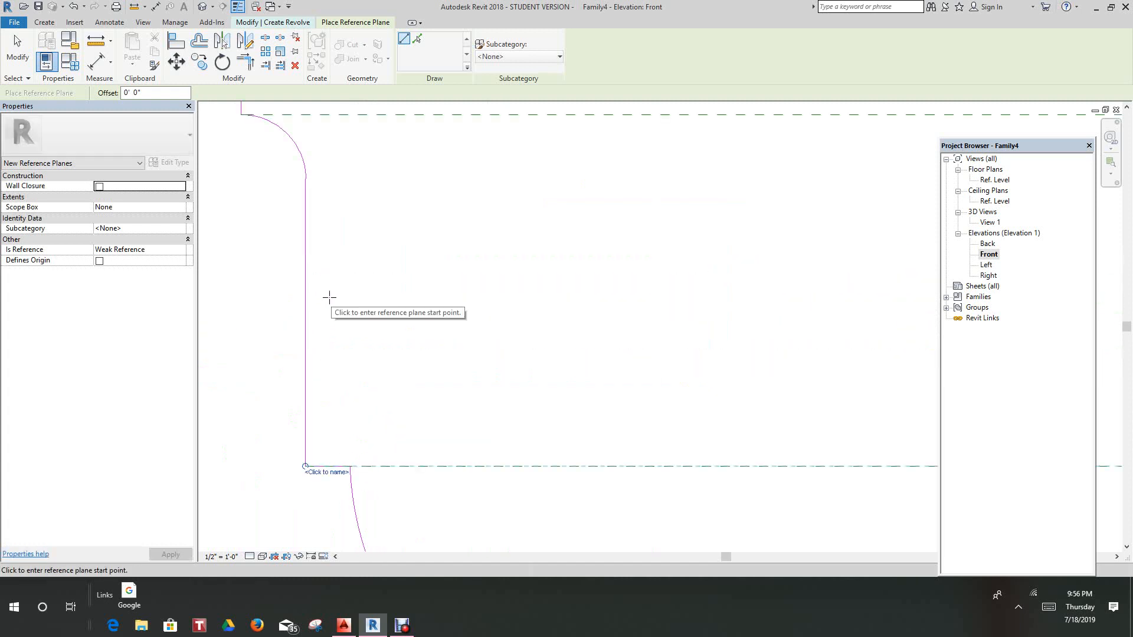
left_click(304, 177)
scroll(448, 180, "down", 8)
scroll(519, 183, "down", 3)
middle_click_drag(640, 199, 377, 260)
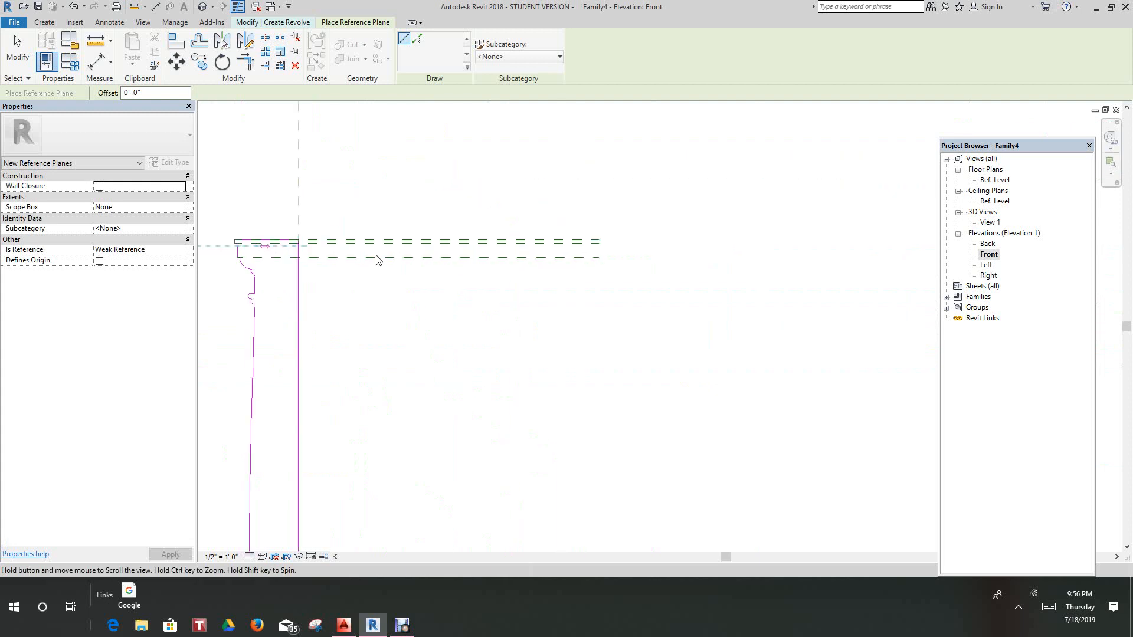
scroll(464, 255, "up", 2)
scroll(643, 241, "up", 4)
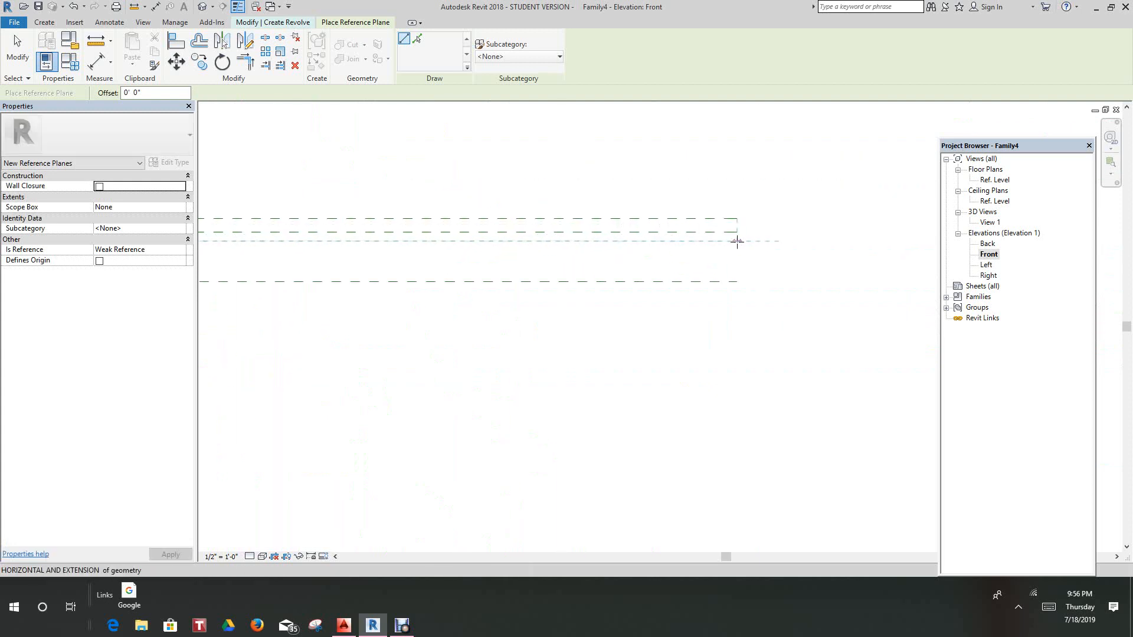
left_click(737, 242)
right_click(746, 242)
left_click(762, 248)
- Place a horizontal reference plane at the lower end of the capital's large quarter-round, ending flush with the planes above
scroll(631, 292, "down", 4)
middle_click_drag(642, 294, 859, 252)
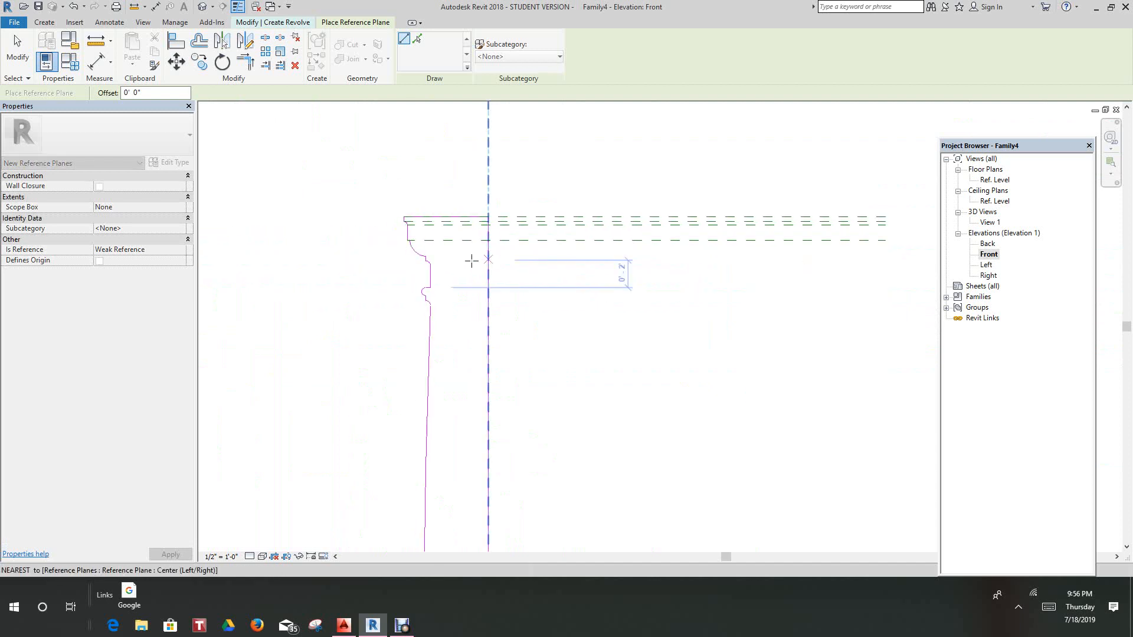
scroll(475, 260, "up", 3)
scroll(402, 274, "up", 2)
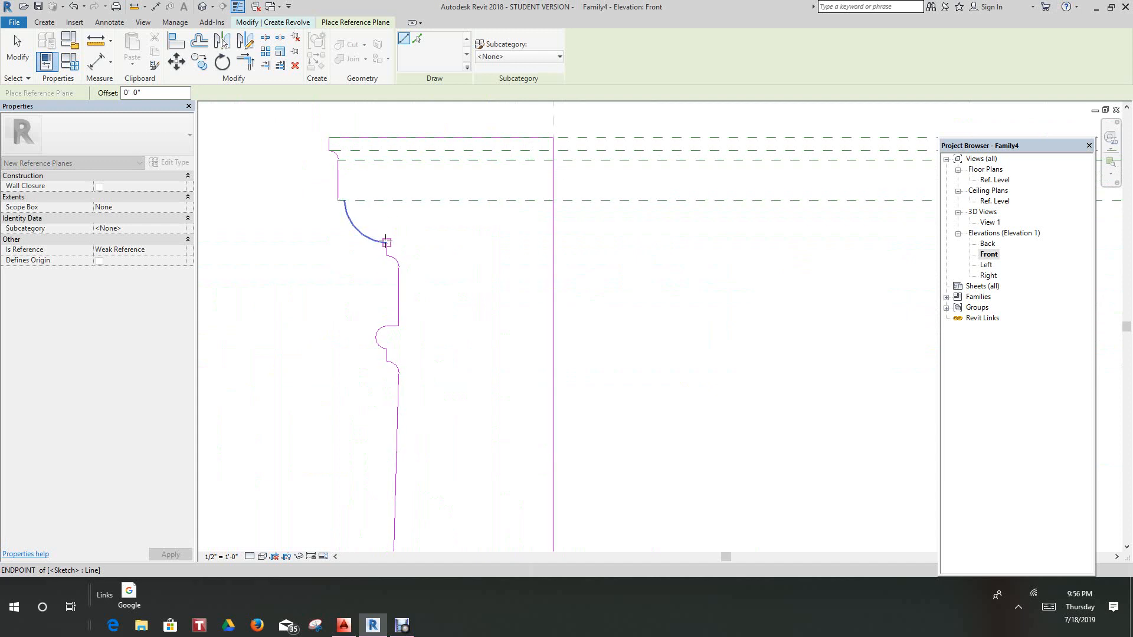
left_click(386, 242)
scroll(720, 220, "down", 6)
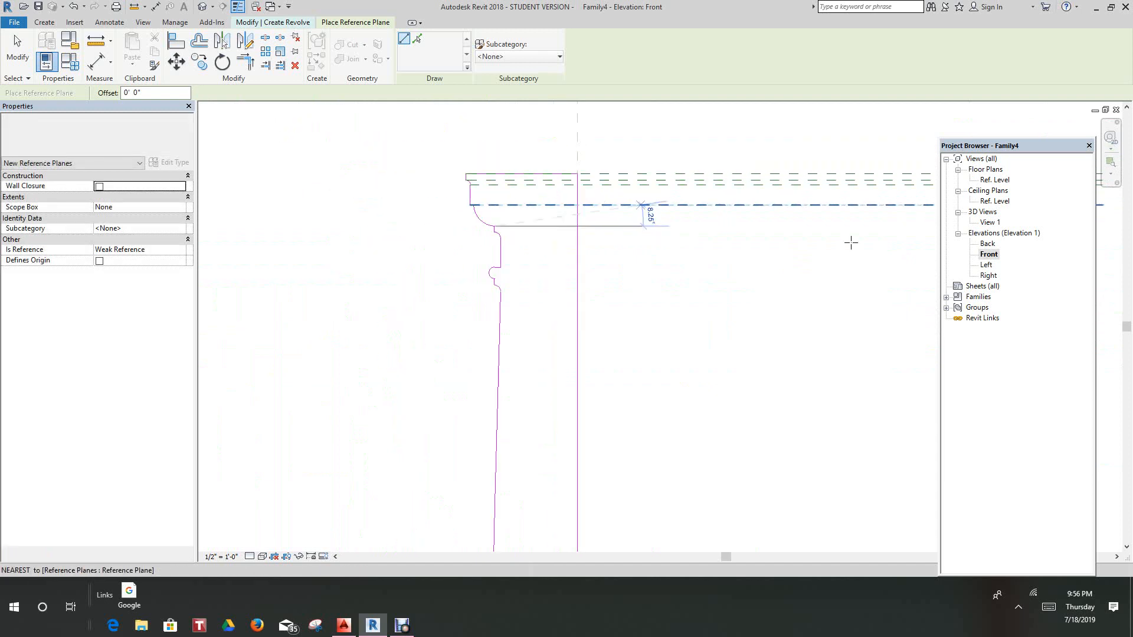
middle_click_drag(857, 283, 557, 321)
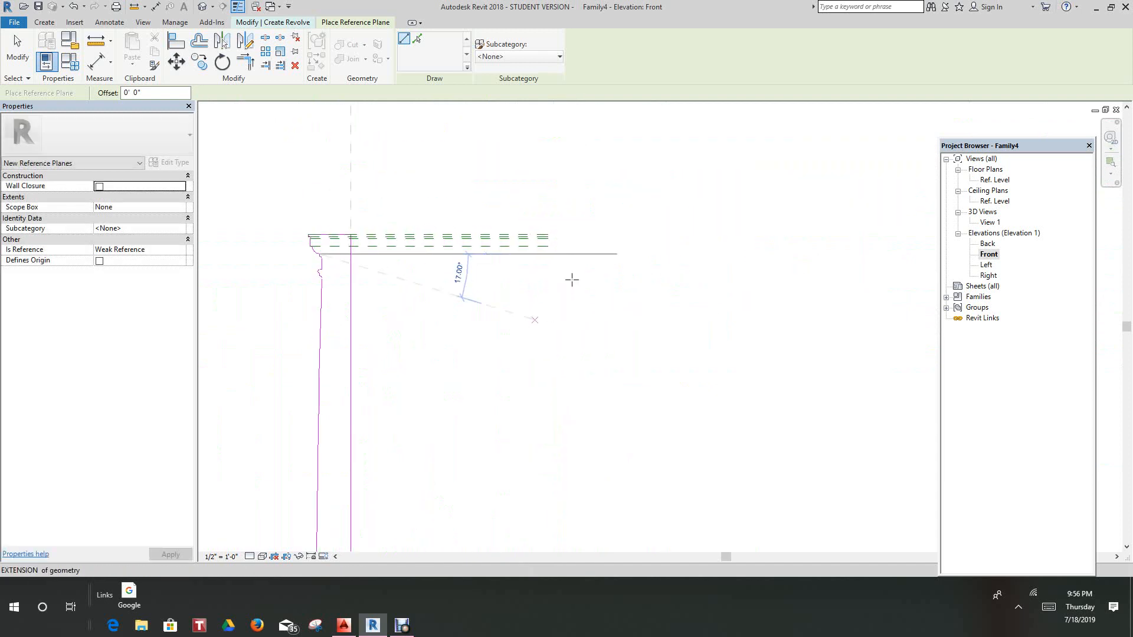
scroll(562, 252, "up", 4)
left_click(542, 251)
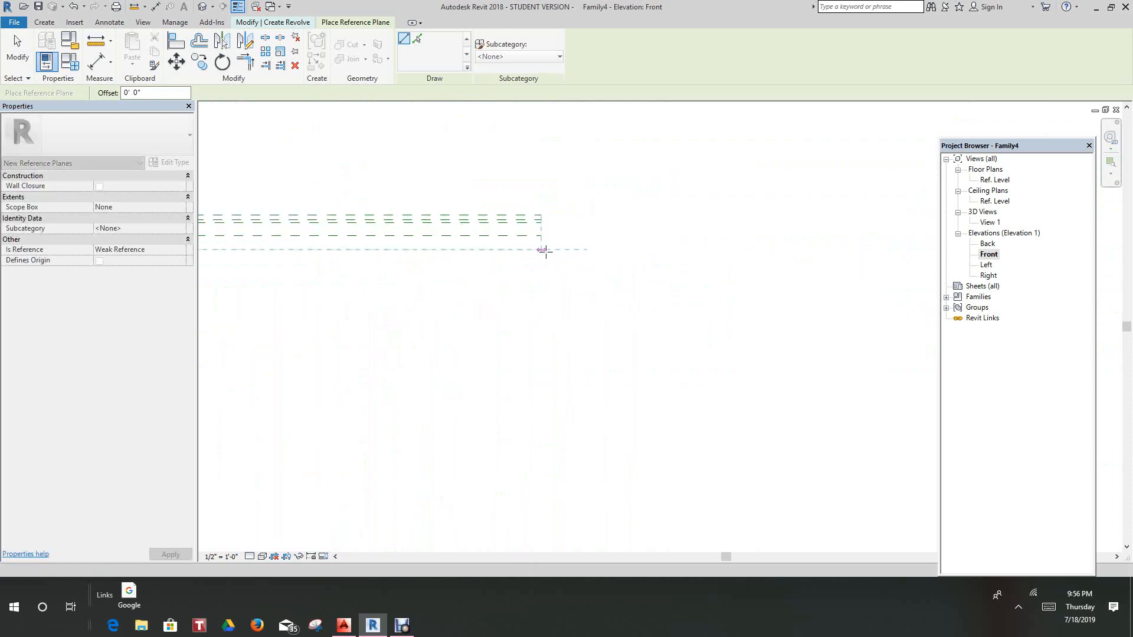
right_click(551, 289)
left_click(594, 296)
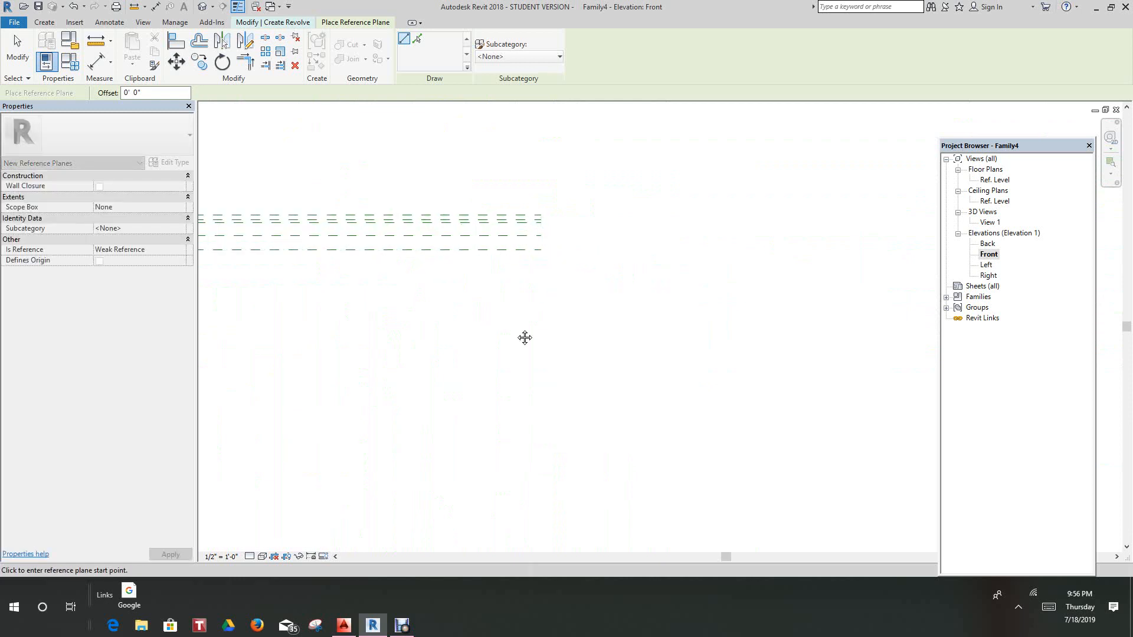
- Place a horizontal reference plane at the upper end of the small curve below the capital's large quarter-round, ending flush with the planes above
middle_click_drag(426, 330, 629, 324)
scroll(395, 258, "up", 5)
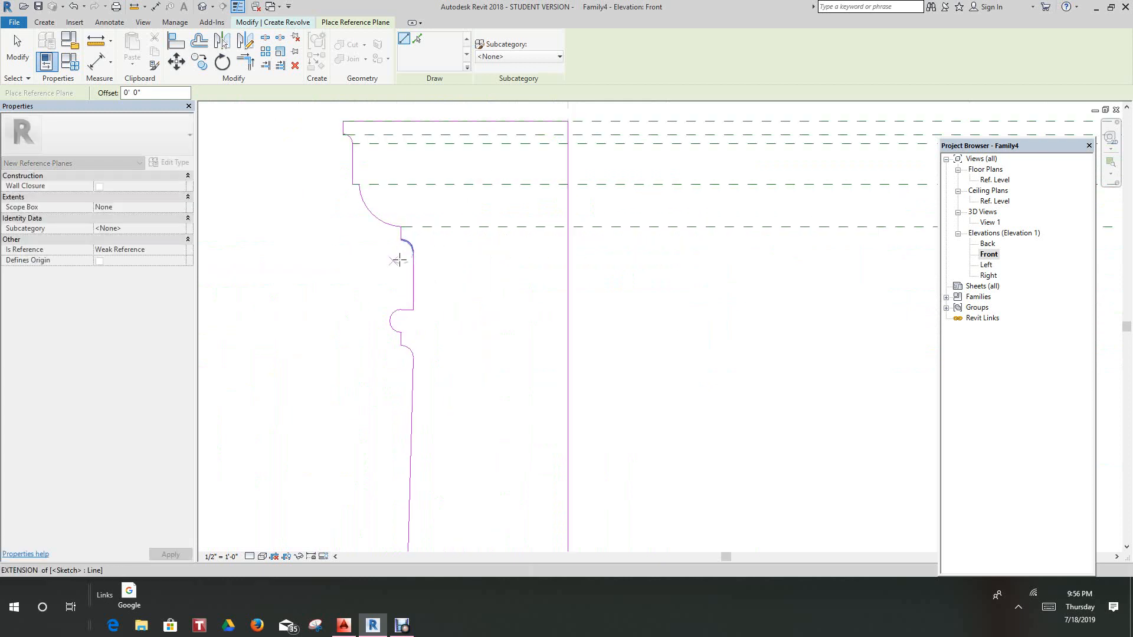
left_click(403, 220)
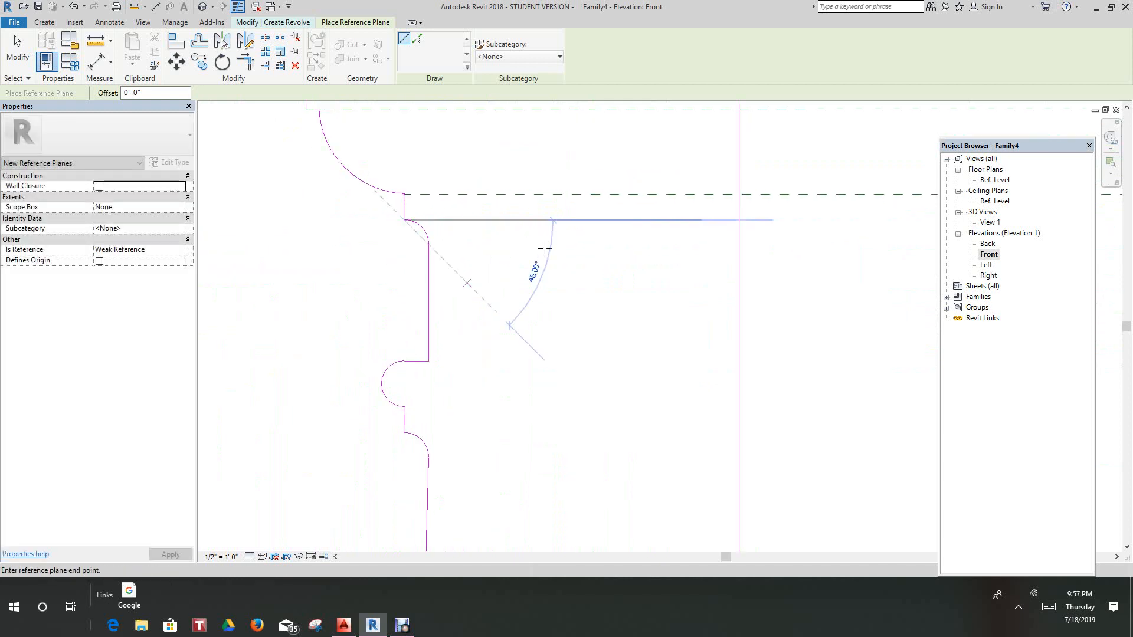
scroll(543, 236, "down", 4)
scroll(597, 272, "down", 1)
middle_click_drag(601, 290, 538, 293)
scroll(626, 265, "up", 4)
scroll(656, 231, "up", 3)
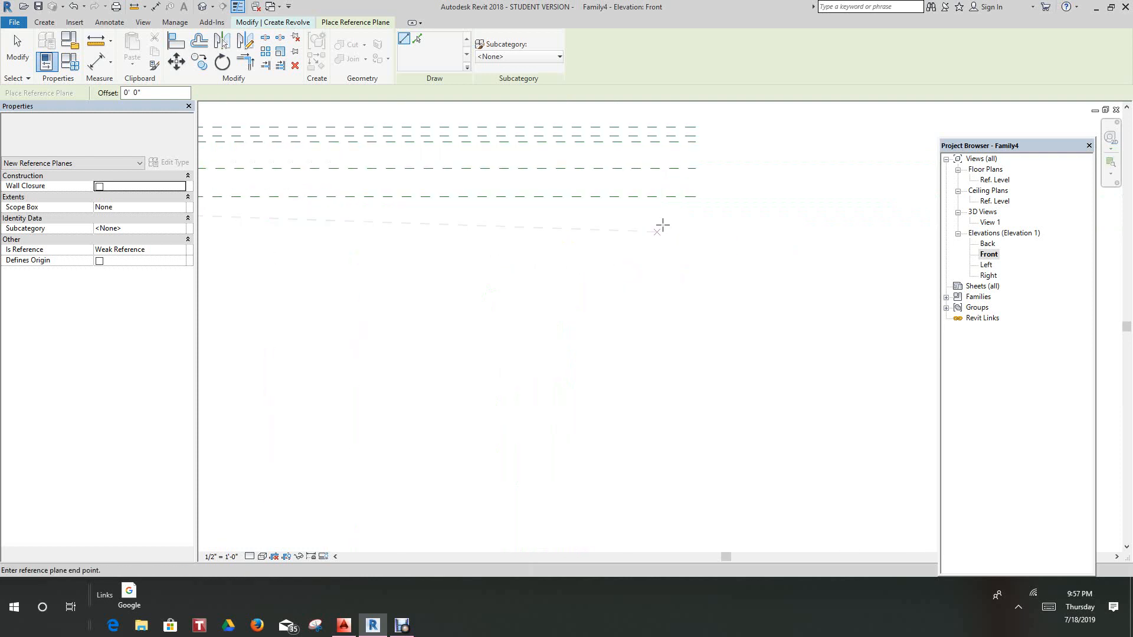
left_click(699, 202)
- Set the view scale to 1" = 1'-0"
left_click(222, 557)
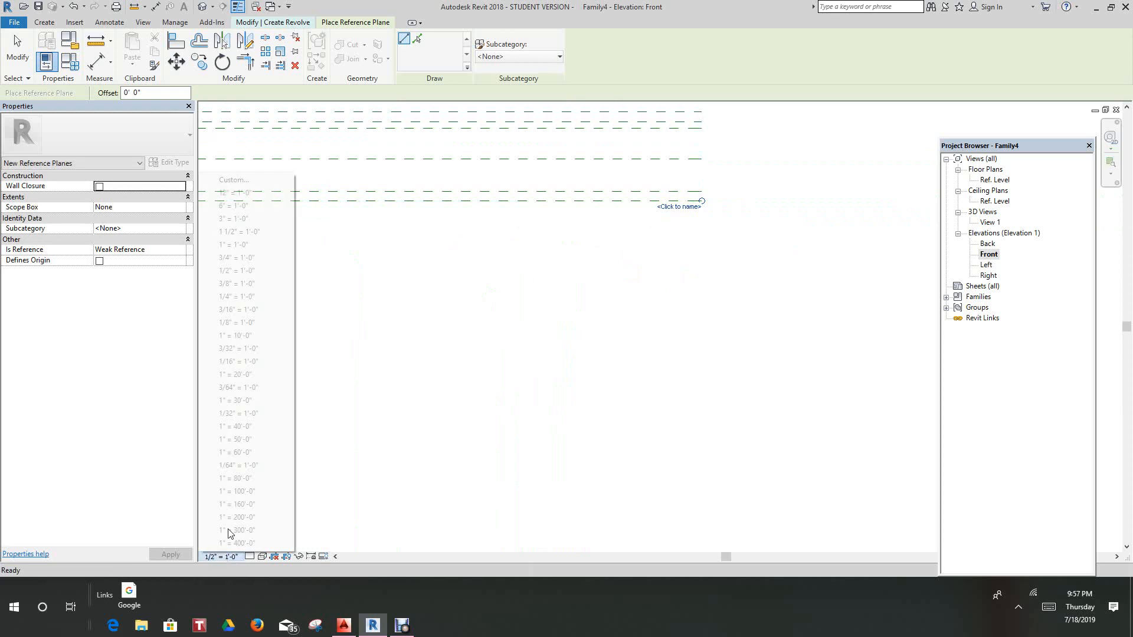
left_click(236, 245)
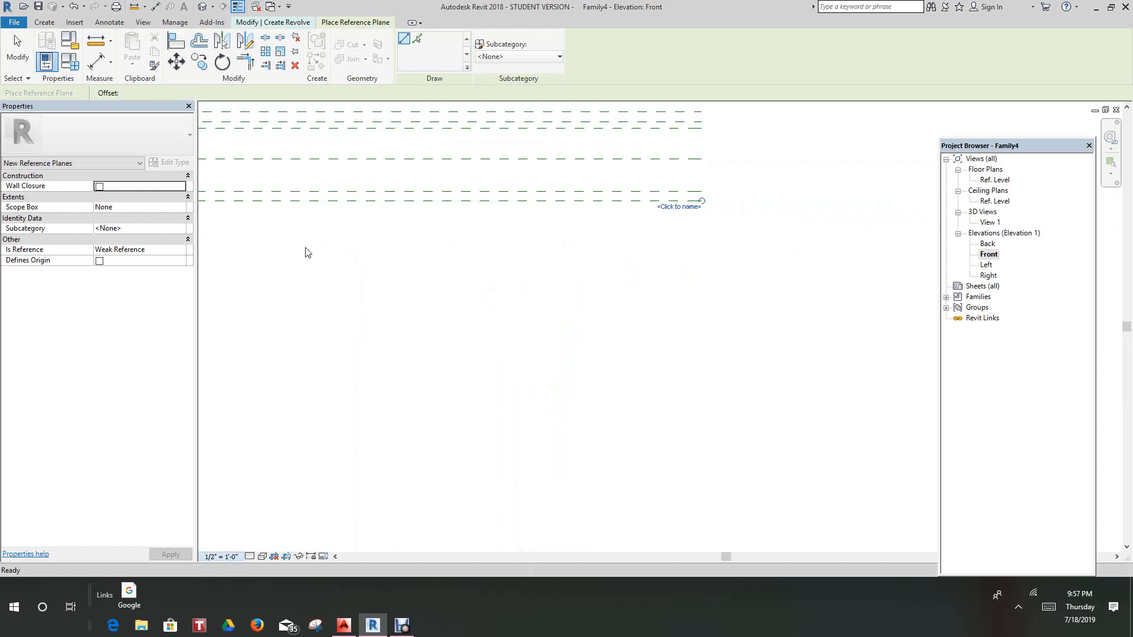
- Place a horizontal reference plane at the lower end of the small curve below the large quarter-round, matching the other planes' extent
middle_click_drag(606, 387, 629, 406)
scroll(446, 395, "down", 6)
middle_click_drag(446, 395, 419, 399)
scroll(369, 384, "up", 6)
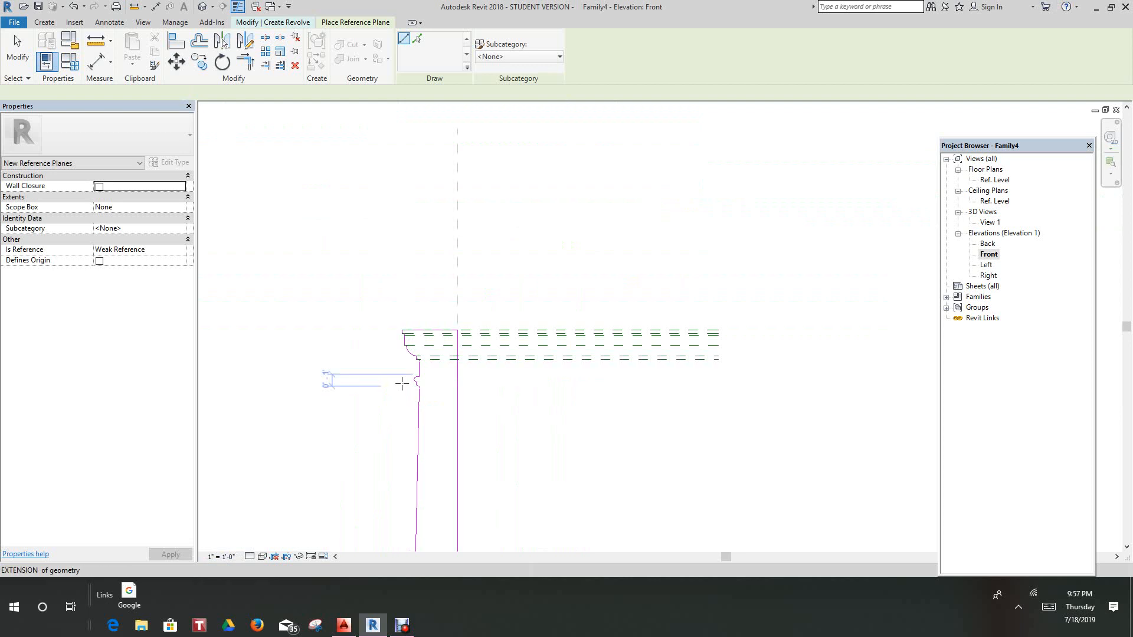
scroll(435, 350, "up", 3)
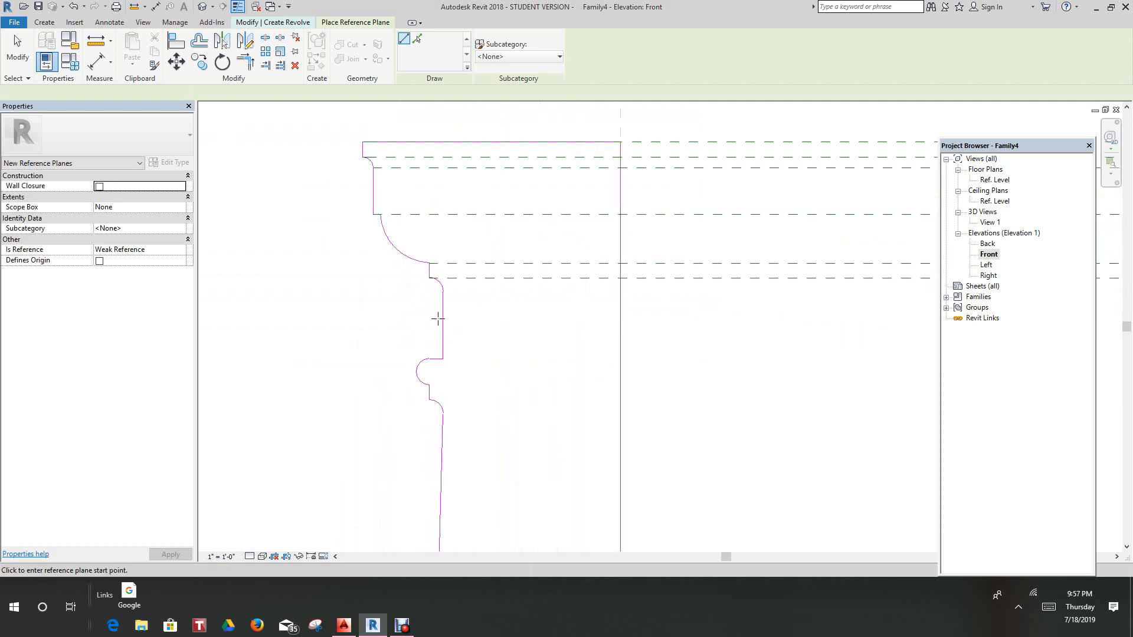
left_click(444, 278)
scroll(560, 334, "down", 4)
middle_click_drag(578, 341, 488, 353)
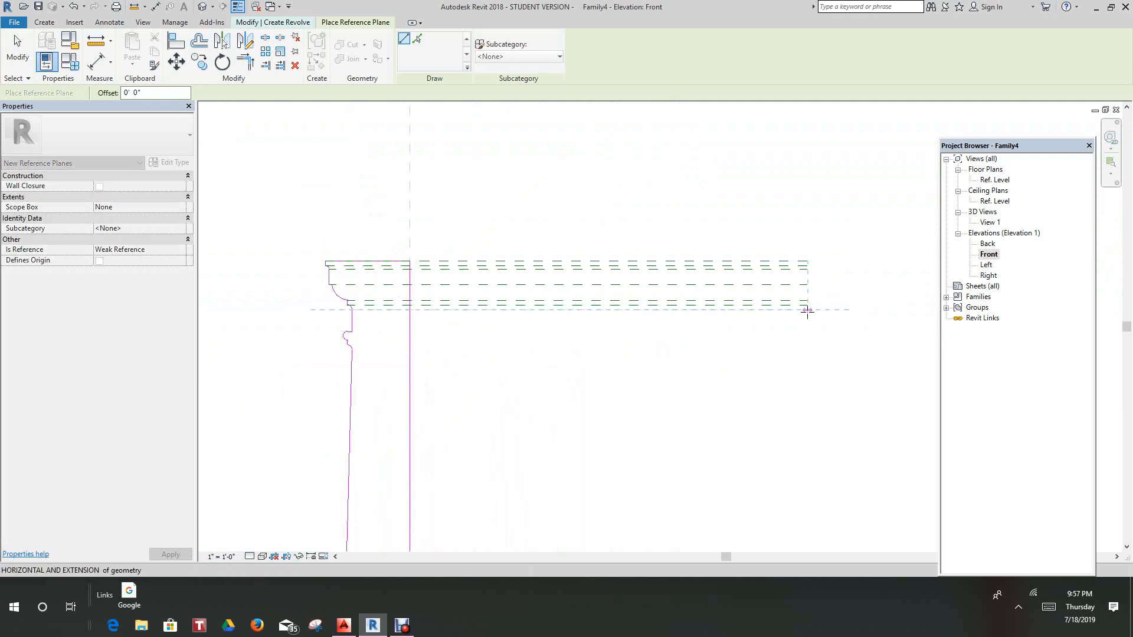
left_click(807, 312)
right_click(813, 314)
left_click(835, 326)
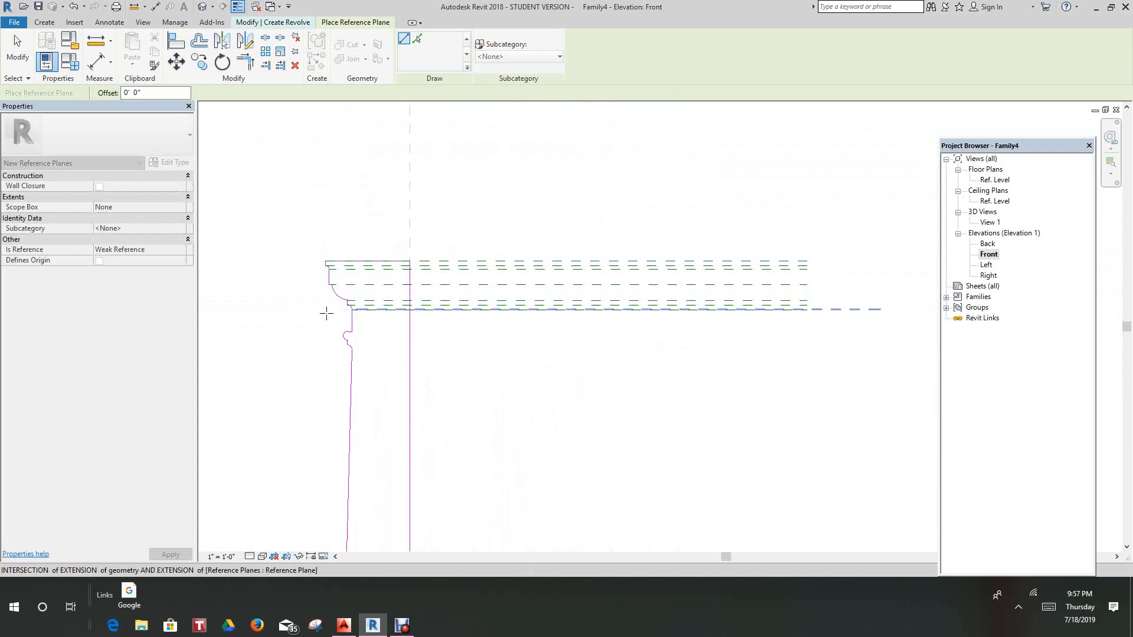
- Place a horizontal reference plane at the top of the half-round bead below the capital, ending flush with the planes above
scroll(352, 337, "up", 5)
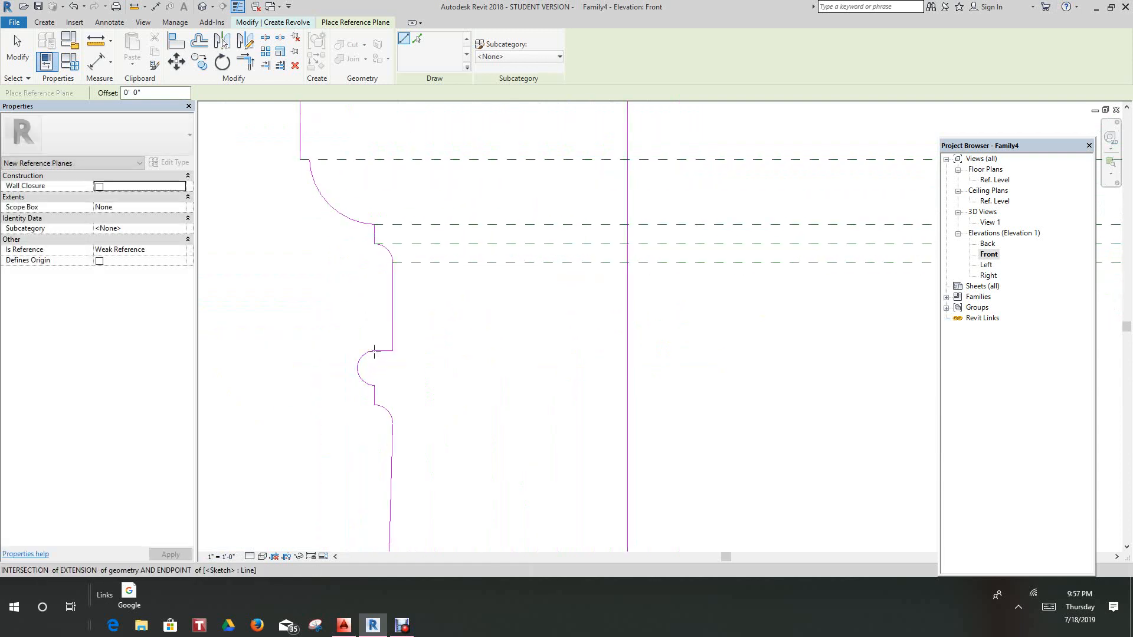
left_click(374, 351)
scroll(485, 327, "down", 6)
middle_click_drag(535, 370, 367, 382)
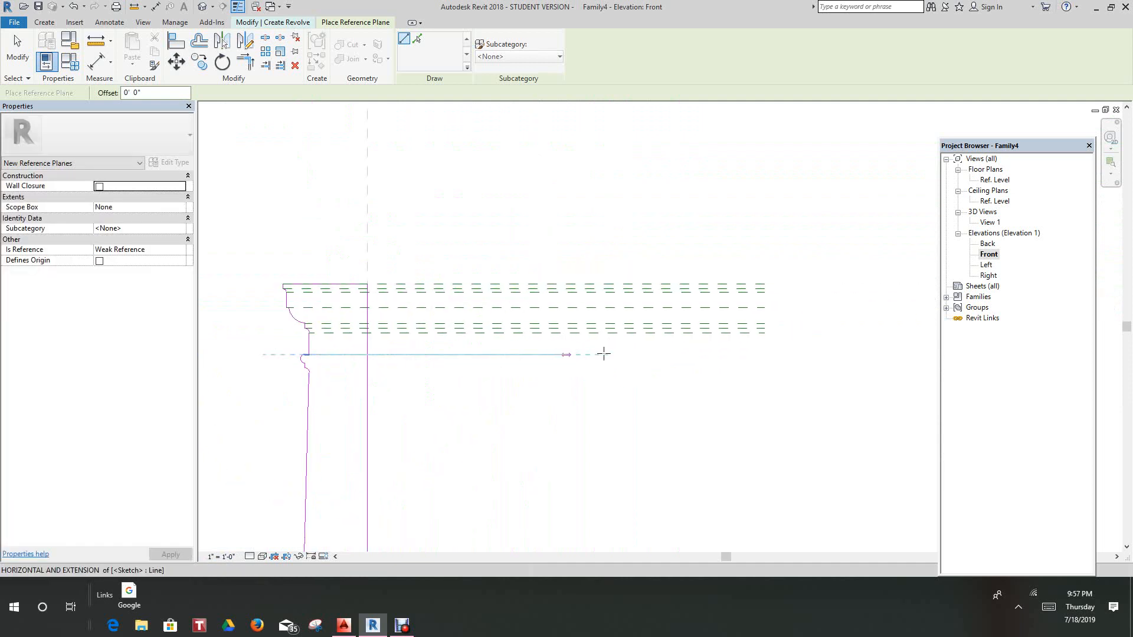
left_click(764, 354)
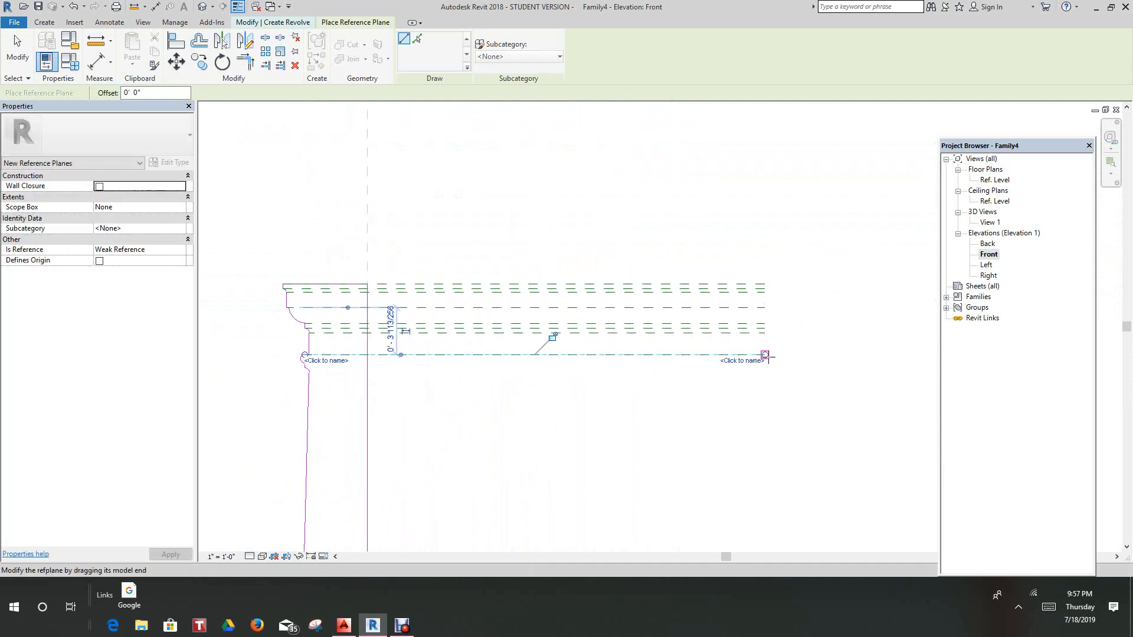
- Place a horizontal reference plane at the bottom of the half-round bead, ending flush with the planes above
scroll(283, 370, "up", 4)
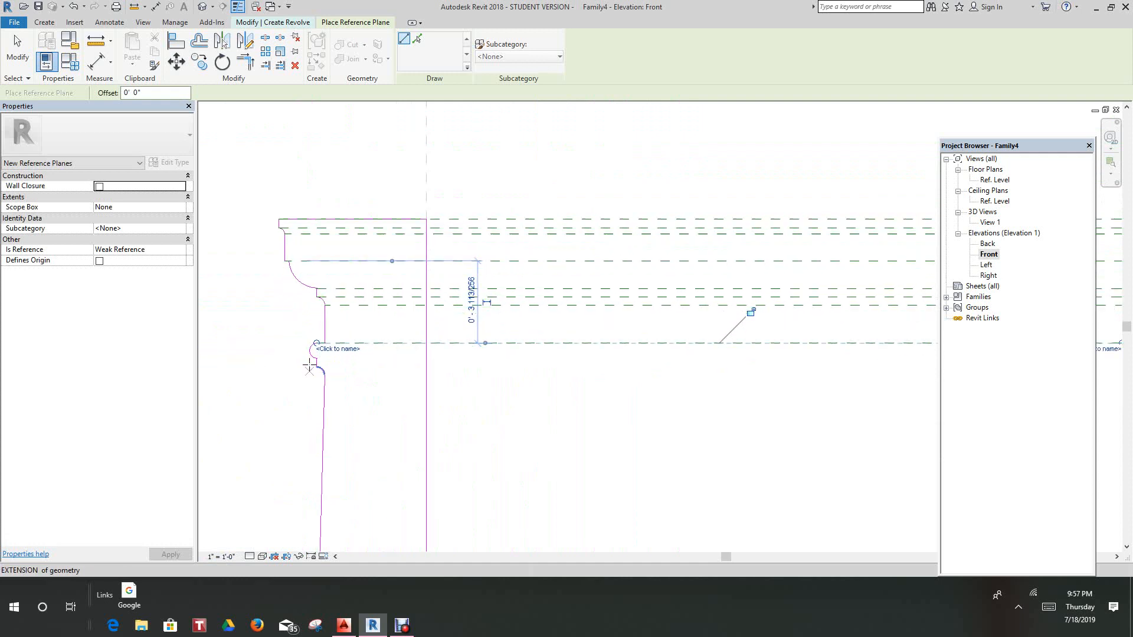
scroll(319, 345, "up", 3)
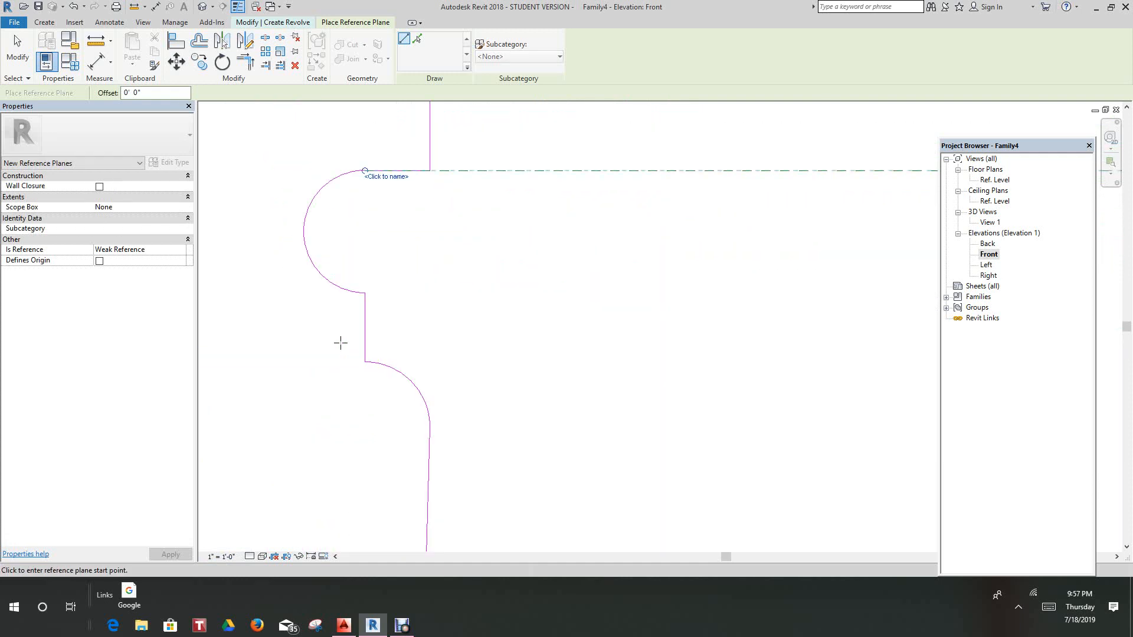
left_click(364, 294)
scroll(533, 331, "down", 7)
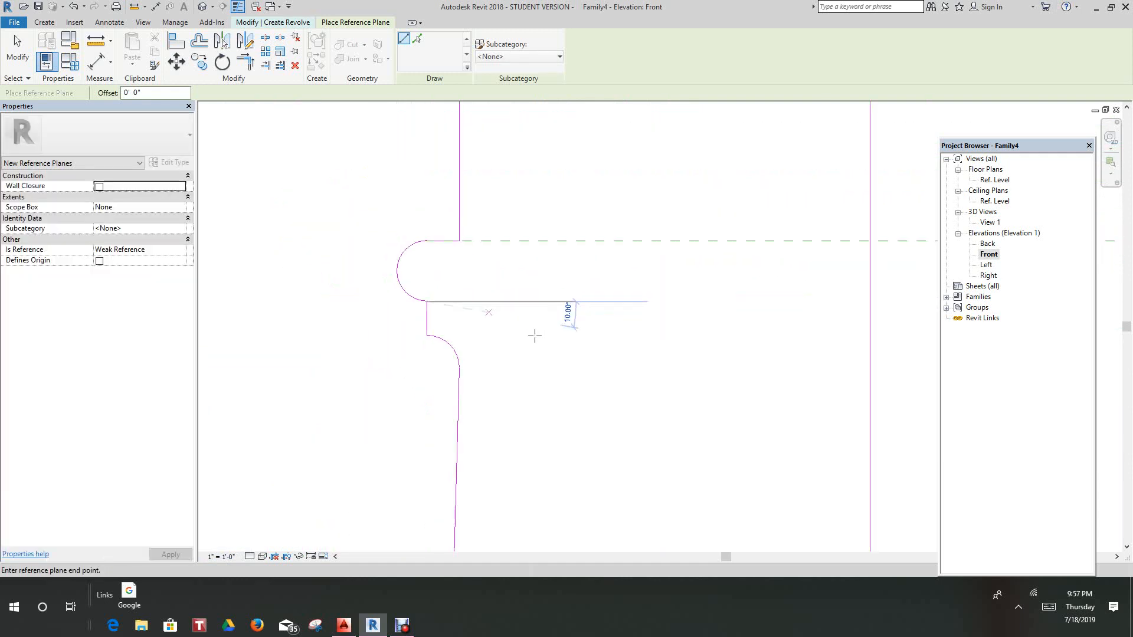
scroll(560, 345, "down", 2)
middle_click_drag(871, 349, 598, 359)
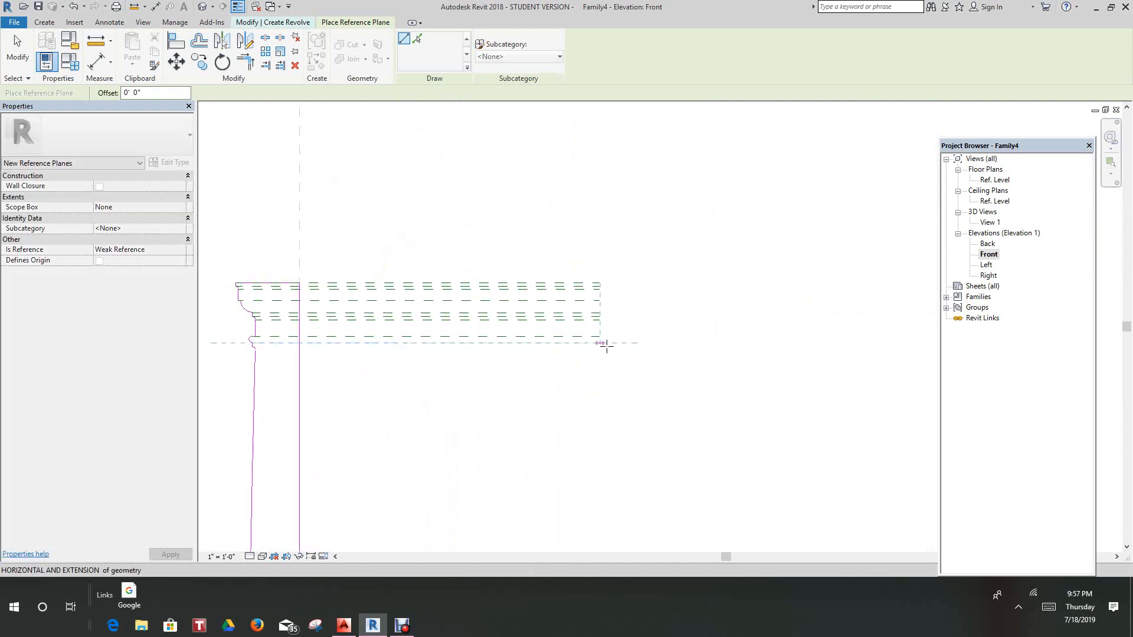
left_click_drag(586, 365, 585, 366)
- Place a horizontal reference plane at the upper end of the small curve under the half-round bead, matching the other planes' extent
middle_click_drag(510, 392, 584, 383)
scroll(330, 344, "up", 2)
scroll(330, 343, "up", 5)
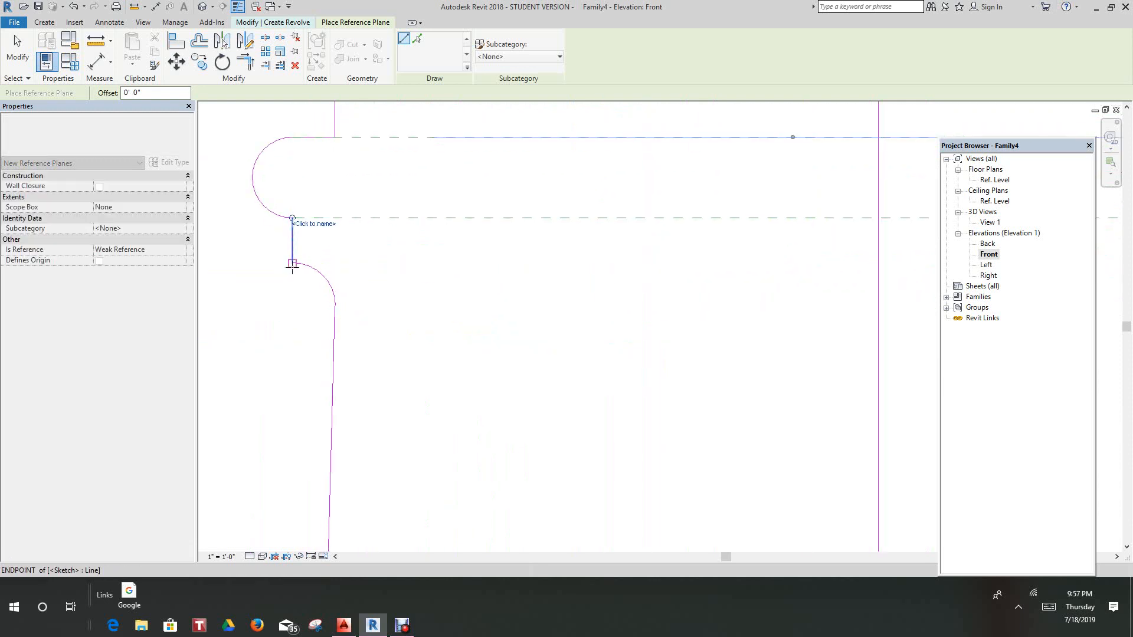
left_click(293, 263)
scroll(505, 343, "down", 8)
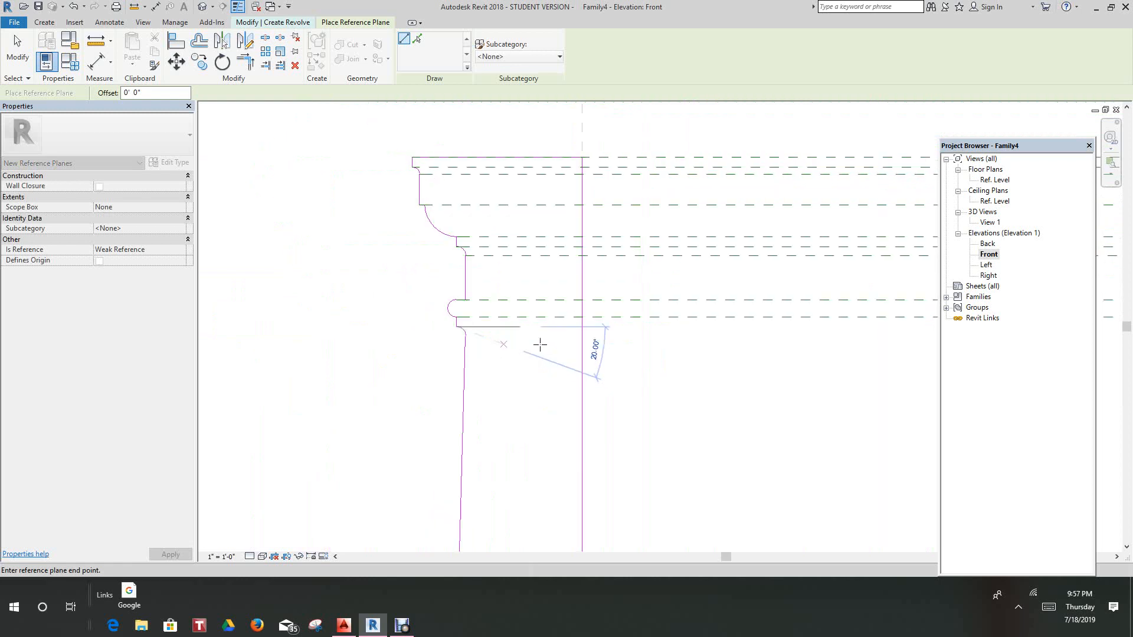
scroll(695, 368, "up", 4)
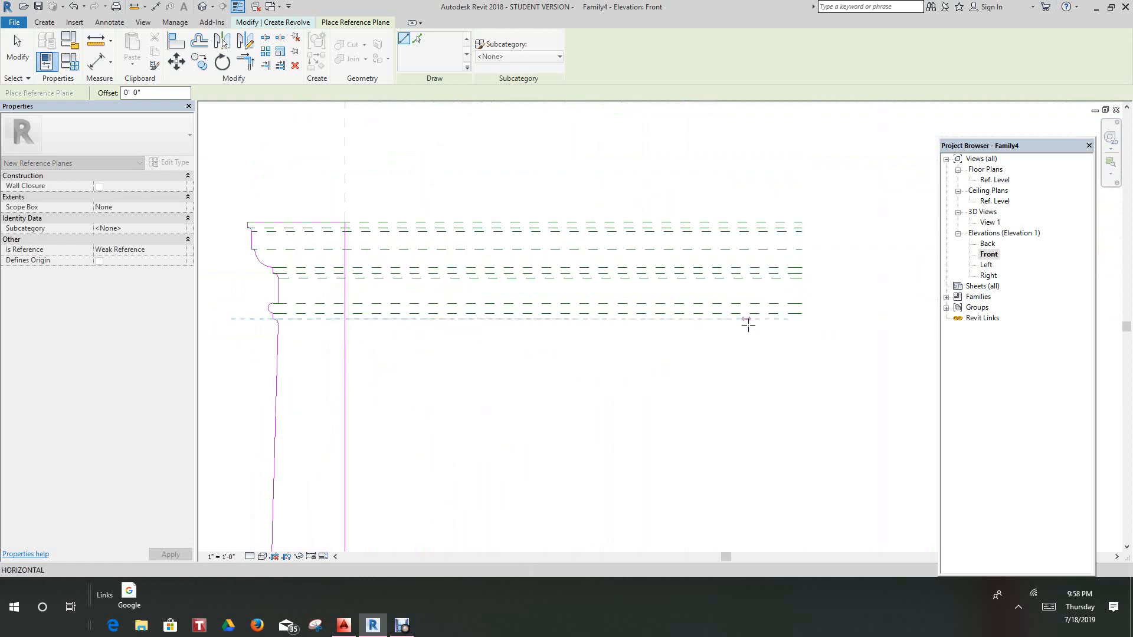
left_click(803, 318)
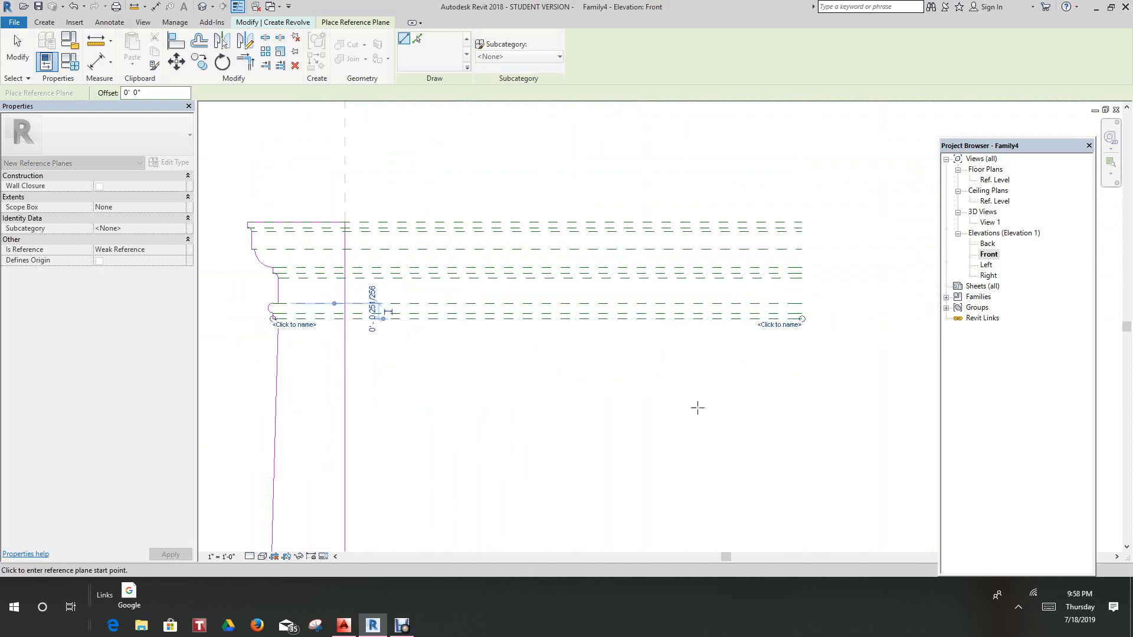
- Place a horizontal reference plane where the small curve under the bead meets the tapered shaft, flush with the planes above, and end the placement
scroll(676, 417, "down", 2)
scroll(413, 359, "up", 2)
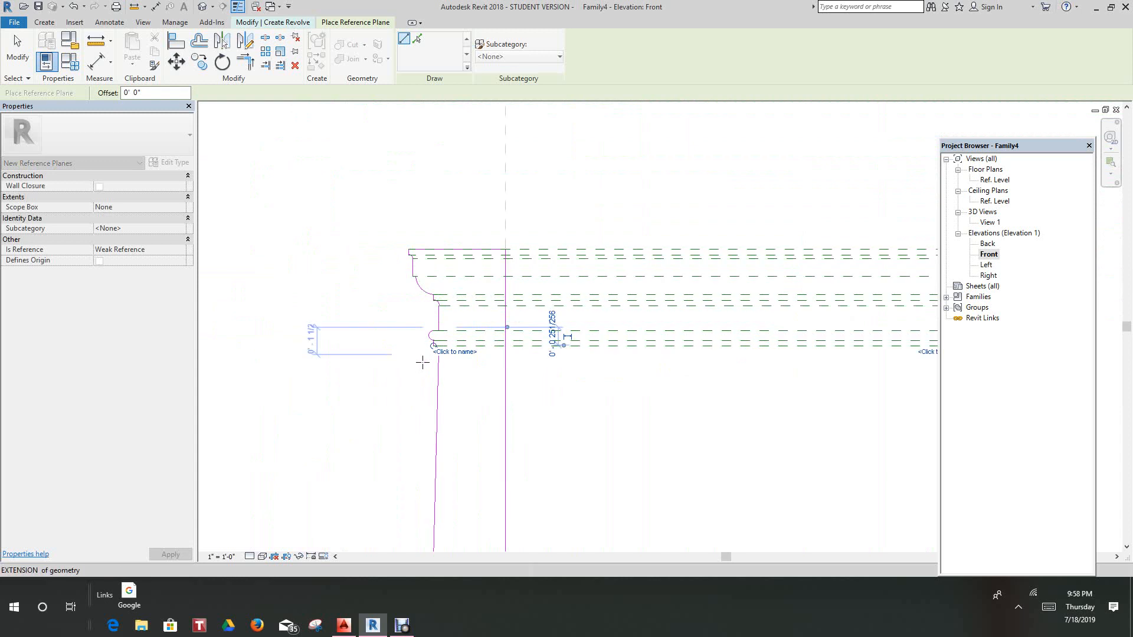
scroll(450, 367, "up", 3)
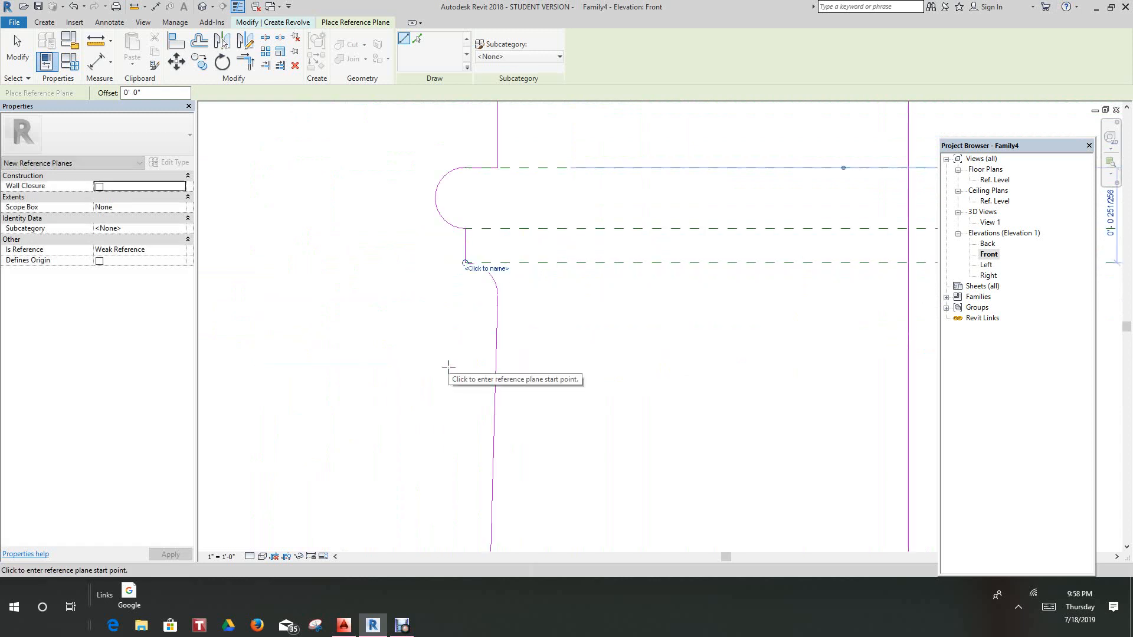
left_click(499, 294)
scroll(673, 339, "down", 2)
middle_click_drag(608, 351, 397, 372)
scroll(700, 361, "down", 1)
middle_click_drag(691, 367, 530, 375)
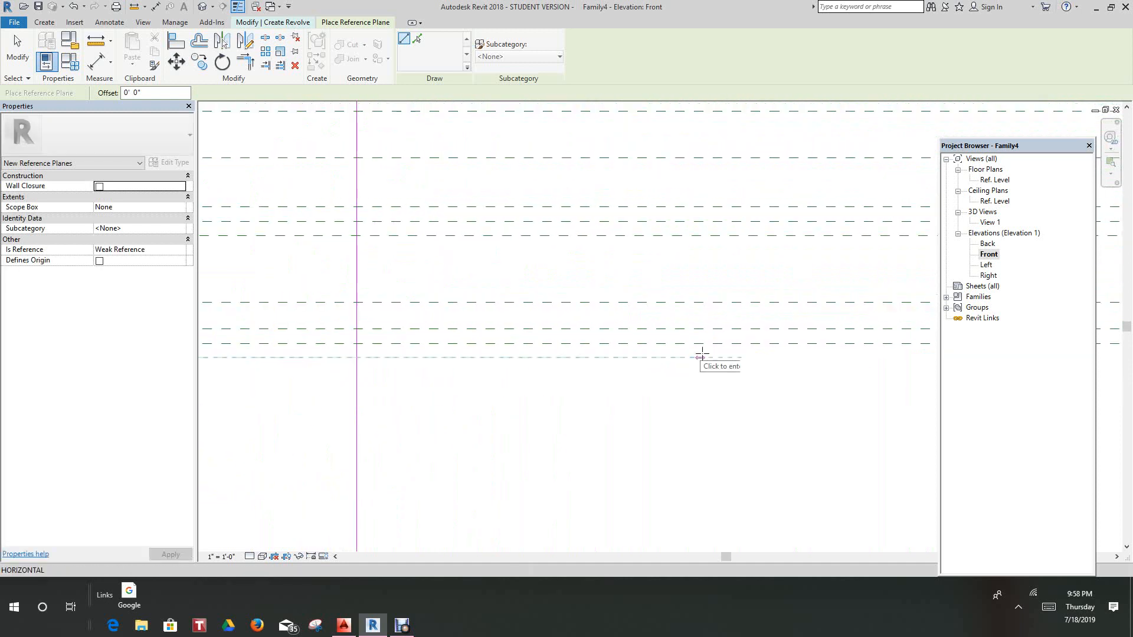
middle_click_drag(648, 372, 572, 377)
middle_click_drag(658, 391, 610, 416)
mouse_move(663, 409)
middle_mouse_down()
mouse_move(601, 418)
mouse_move(659, 415)
mouse_move(663, 427)
mouse_move(571, 423)
middle_mouse_up()
scroll(725, 421, "down", 6)
scroll(718, 435, "up", 3)
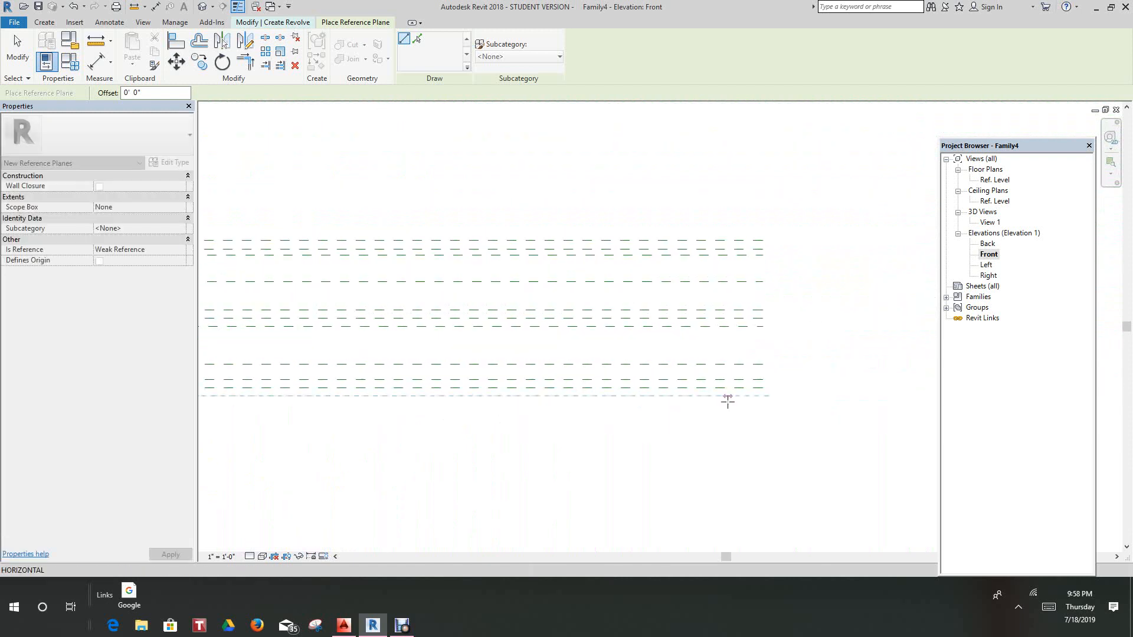
left_click(762, 396)
right_click(771, 413)
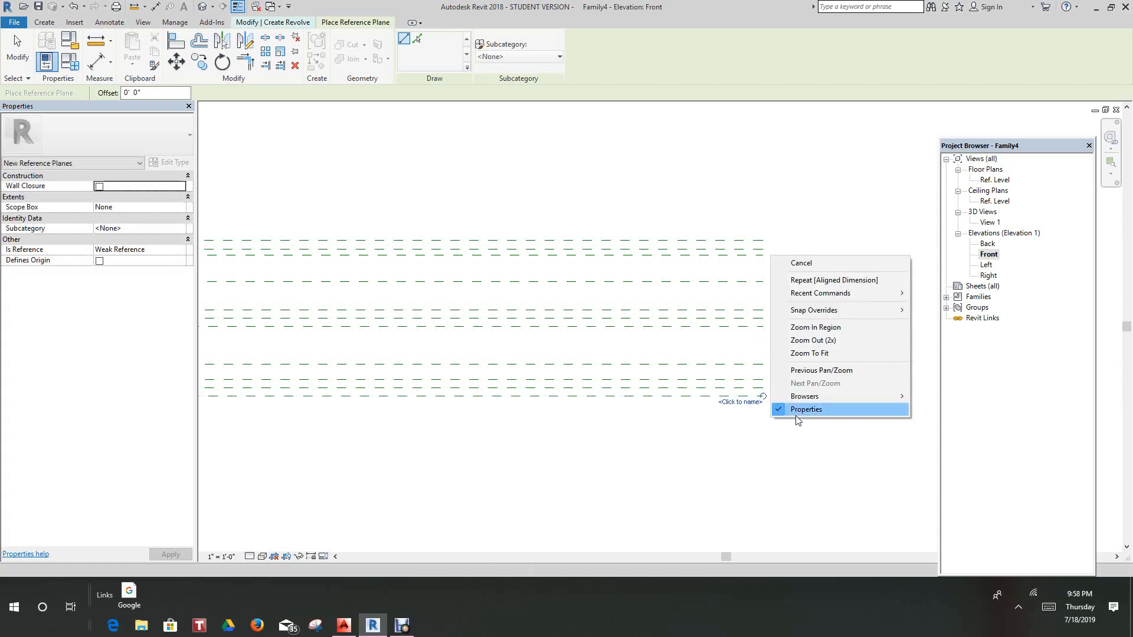
left_click(807, 264)
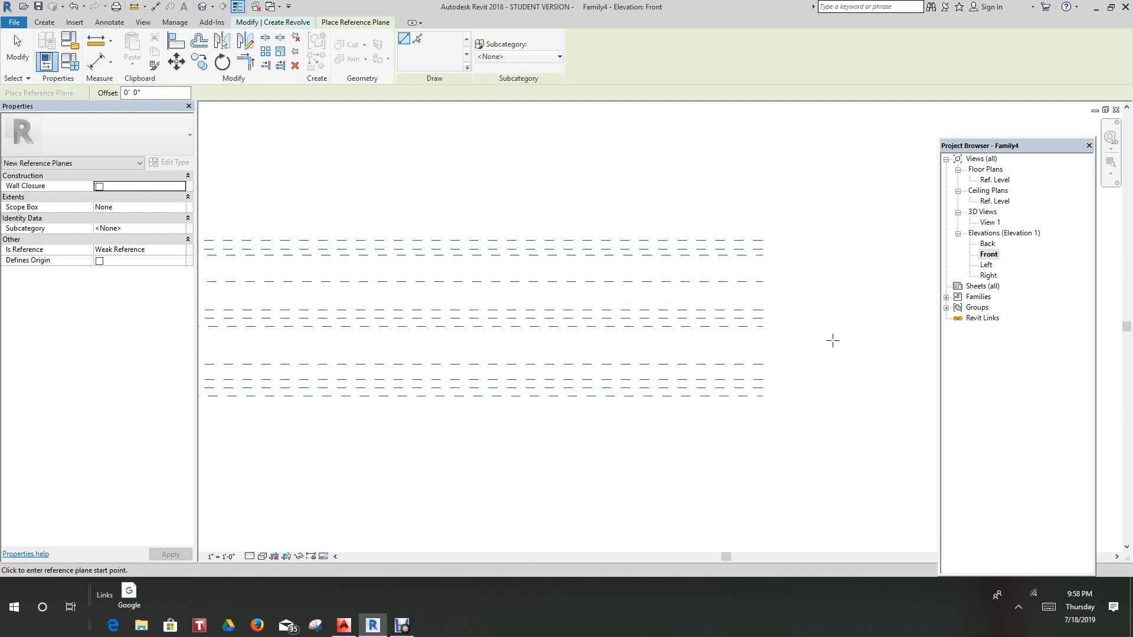
- Align the capital's top sketch line to the uppermost reference plane and lock the alignment
scroll(581, 480, "down", 3)
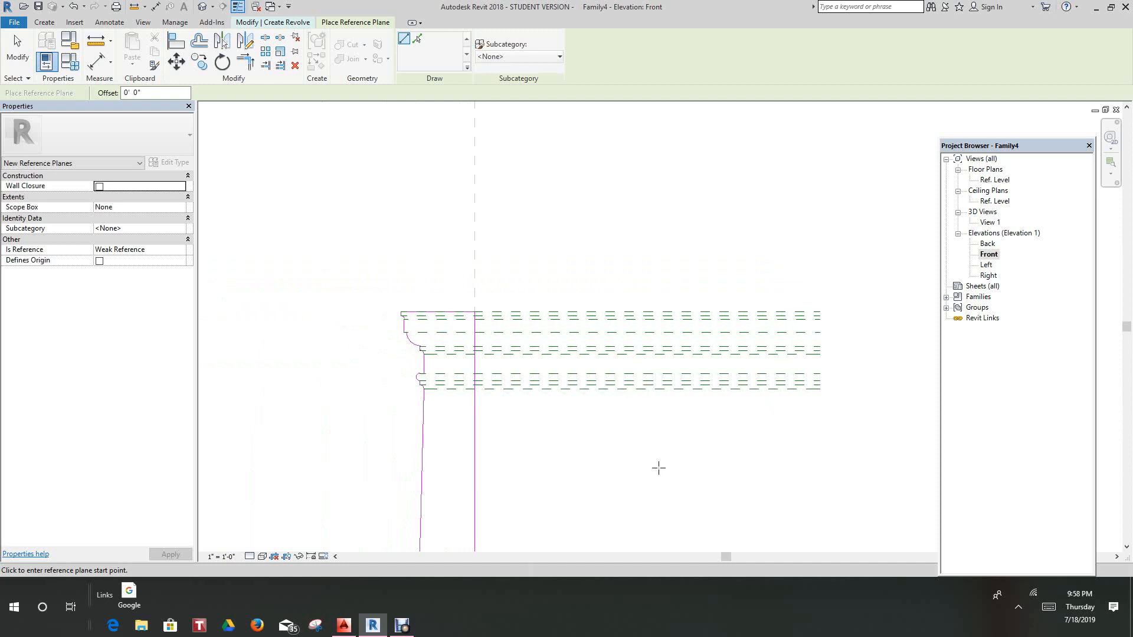
scroll(508, 249, "up", 3)
middle_click_drag(508, 248, 590, 176)
left_click(176, 40)
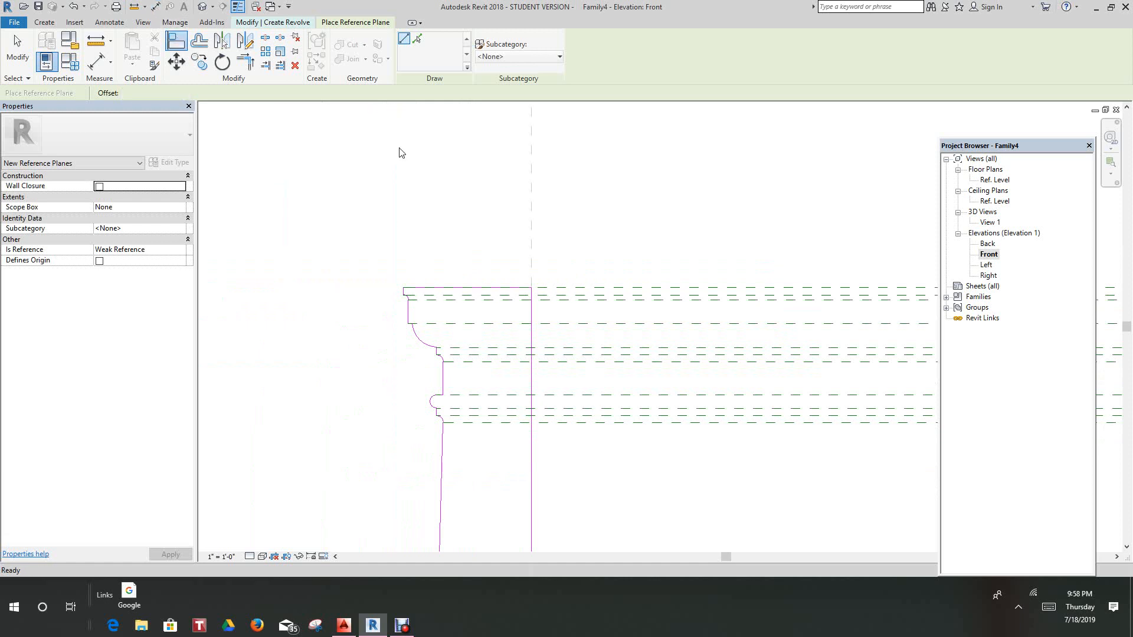
left_click(583, 289)
left_click(523, 288)
left_click(780, 270)
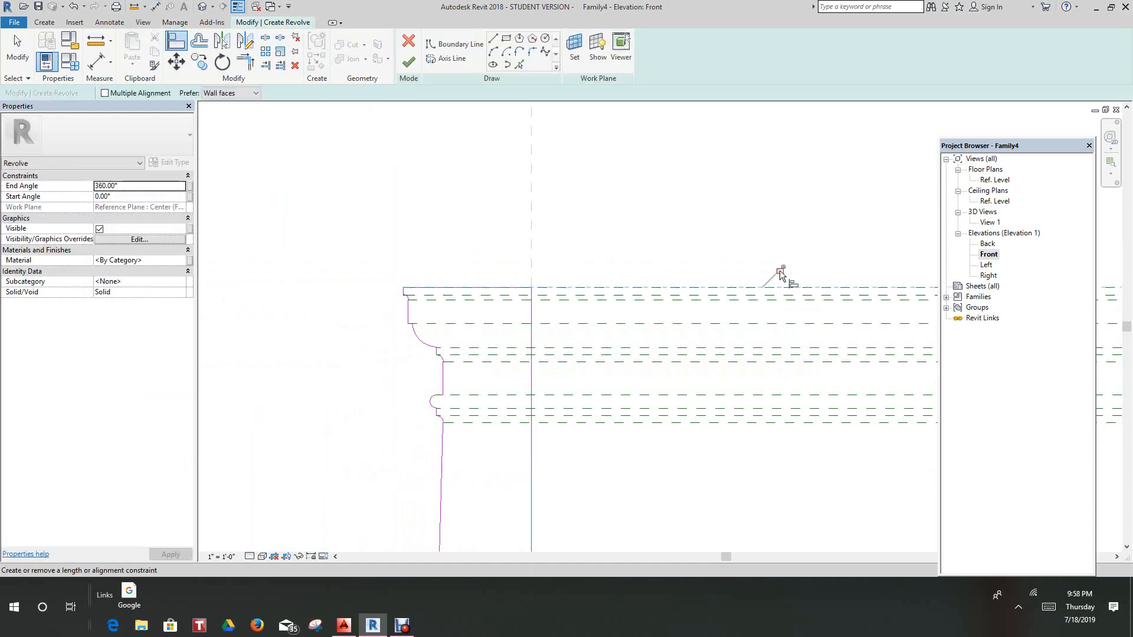
- Try to repeat the alignment at the uppermost reference plane and undo the last alignment
left_click(620, 289)
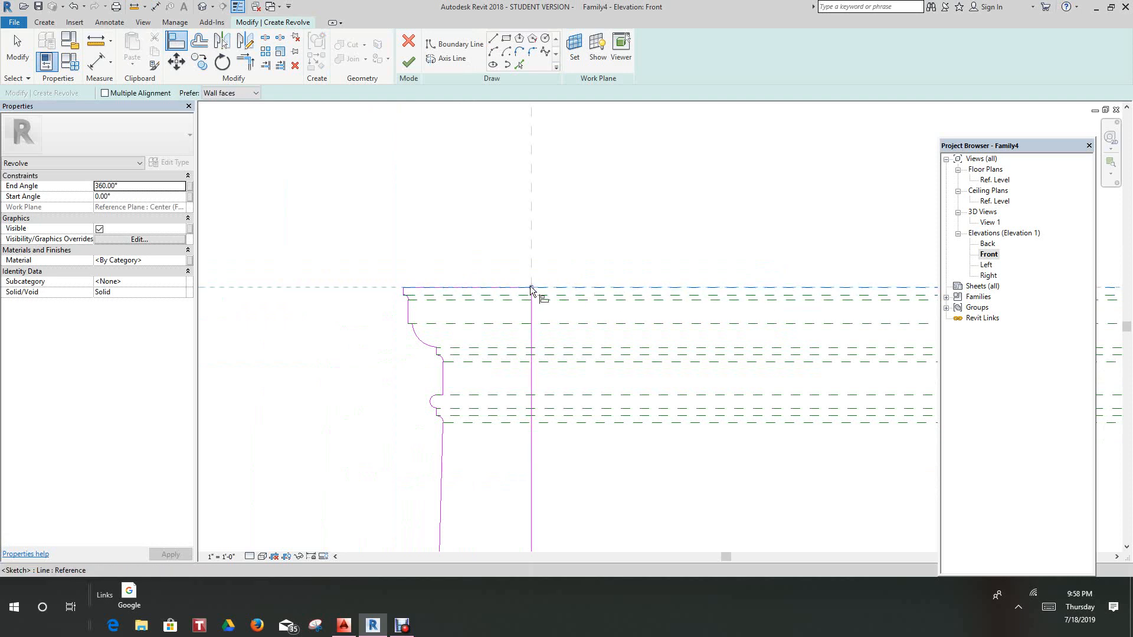
left_click(780, 269)
left_click(431, 289)
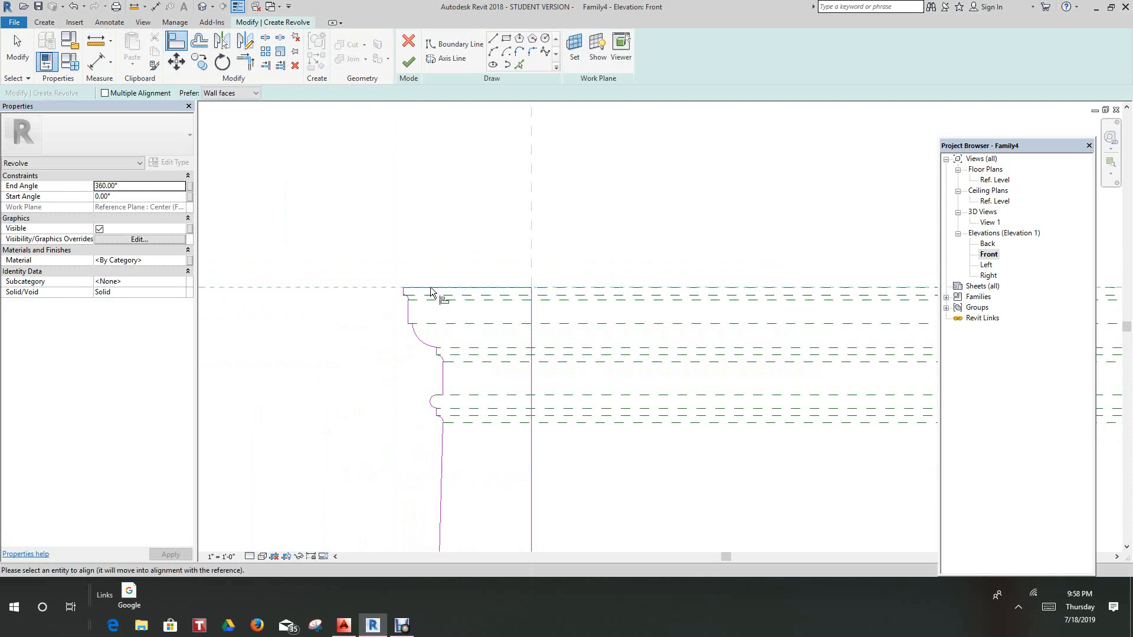
scroll(559, 296, "up", 2)
left_click(556, 295)
scroll(522, 314, "down", 2)
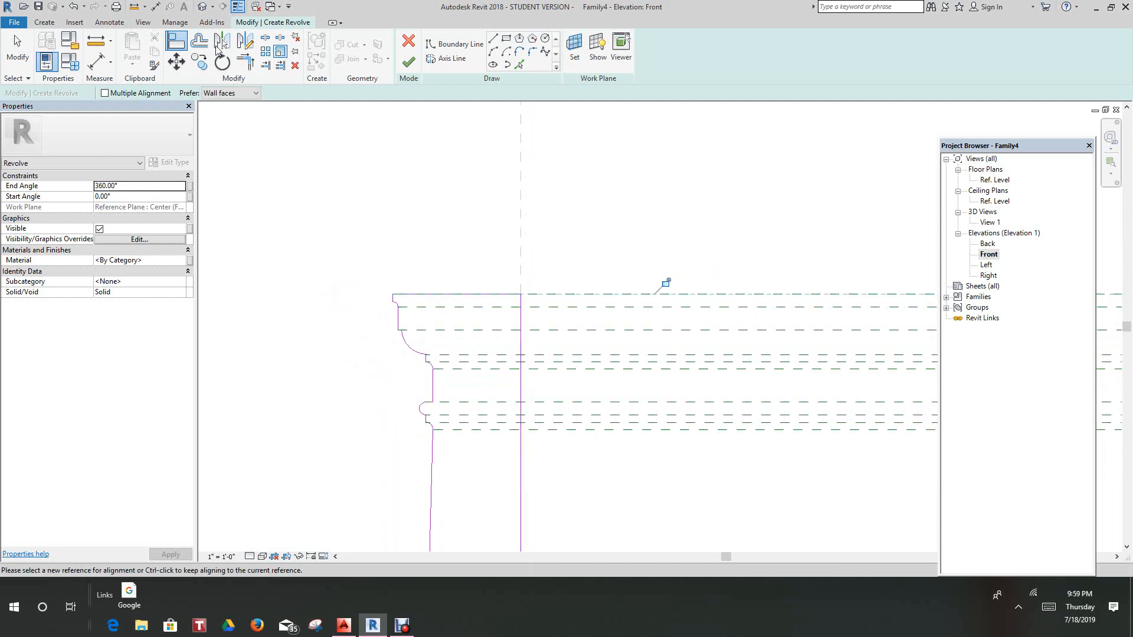
left_click(75, 7)
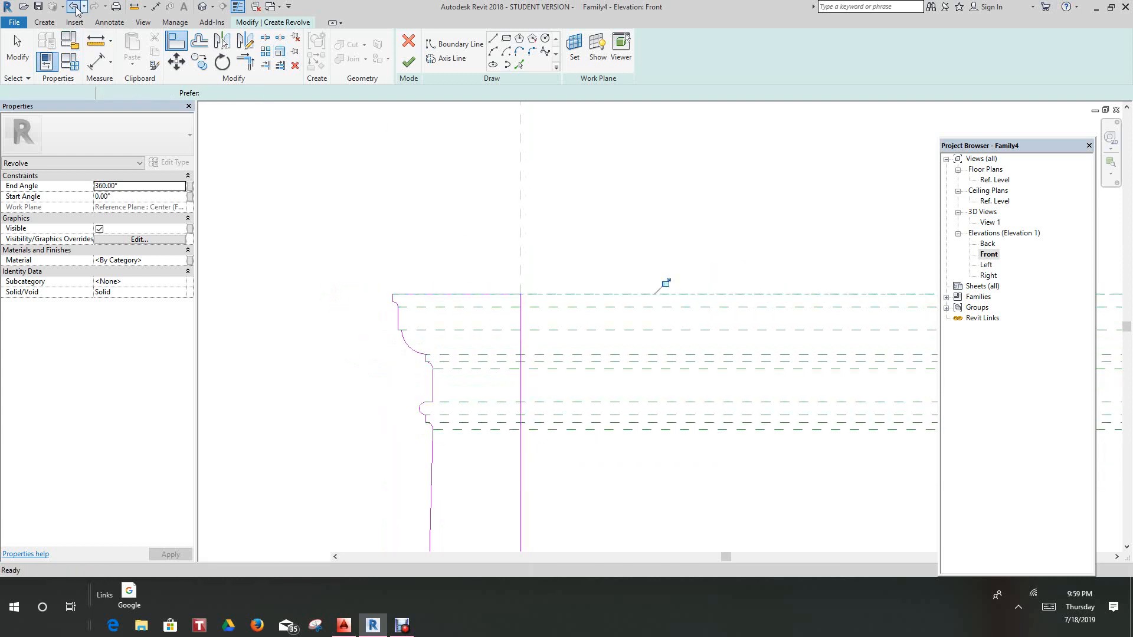
- Align the capital's top sketch line to the uppermost reference plane again and lock the alignment
scroll(530, 292, "up", 1)
scroll(566, 241, "up", 1)
middle_click_drag(569, 246, 584, 213)
scroll(570, 215, "down", 1)
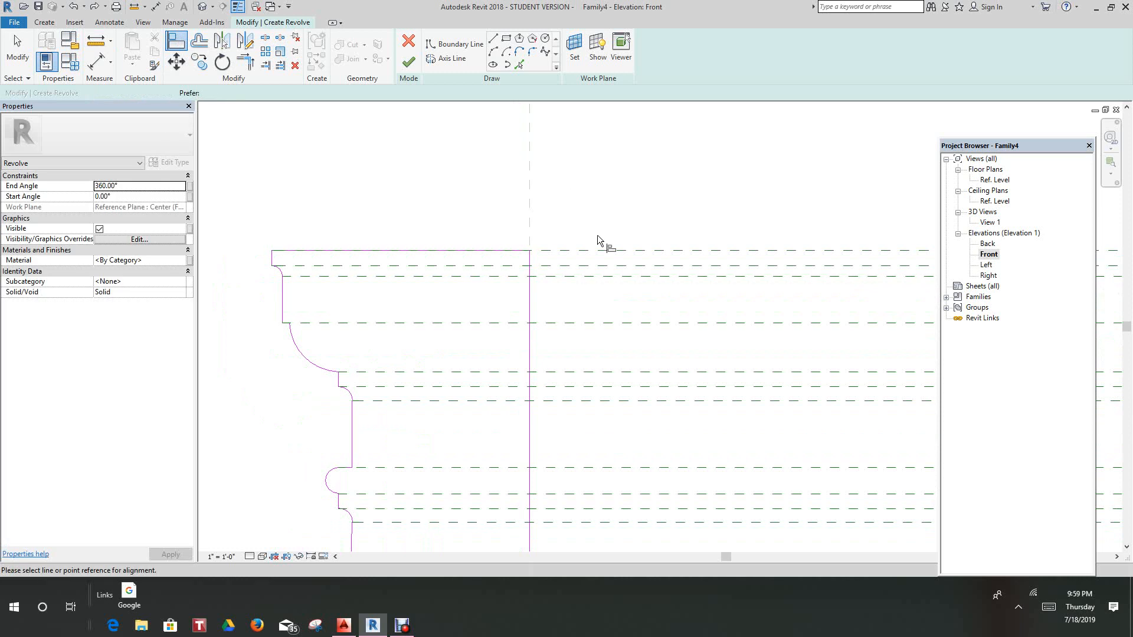
left_click(580, 252)
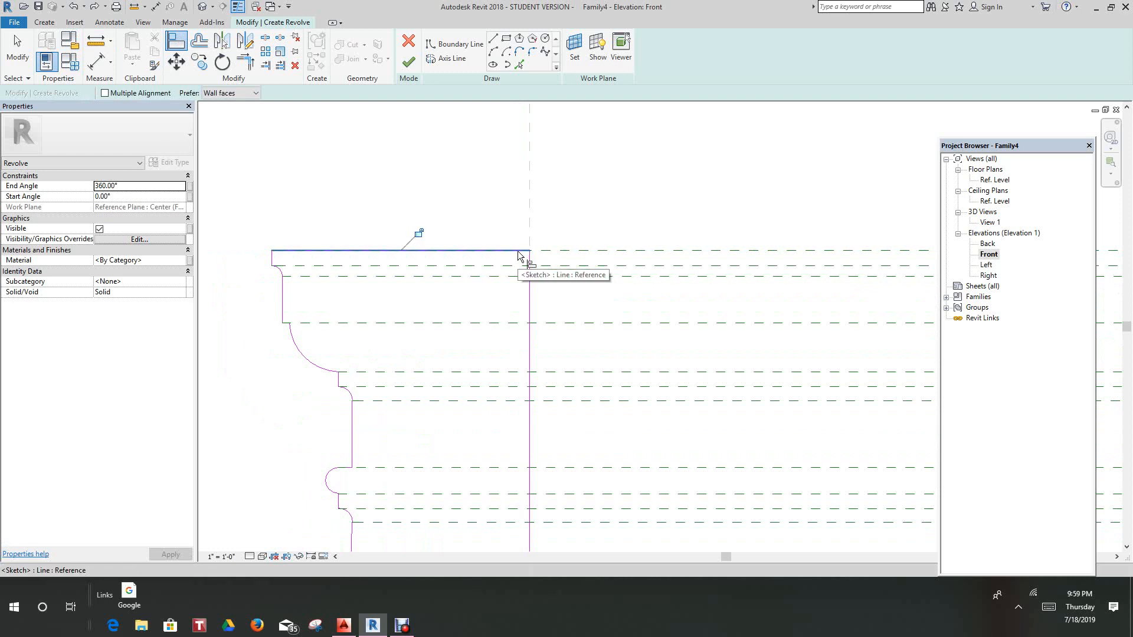
left_click(418, 232)
- Align and lock both ends of the small curve below the capital's top edge to the second and third reference planes
left_click(574, 250)
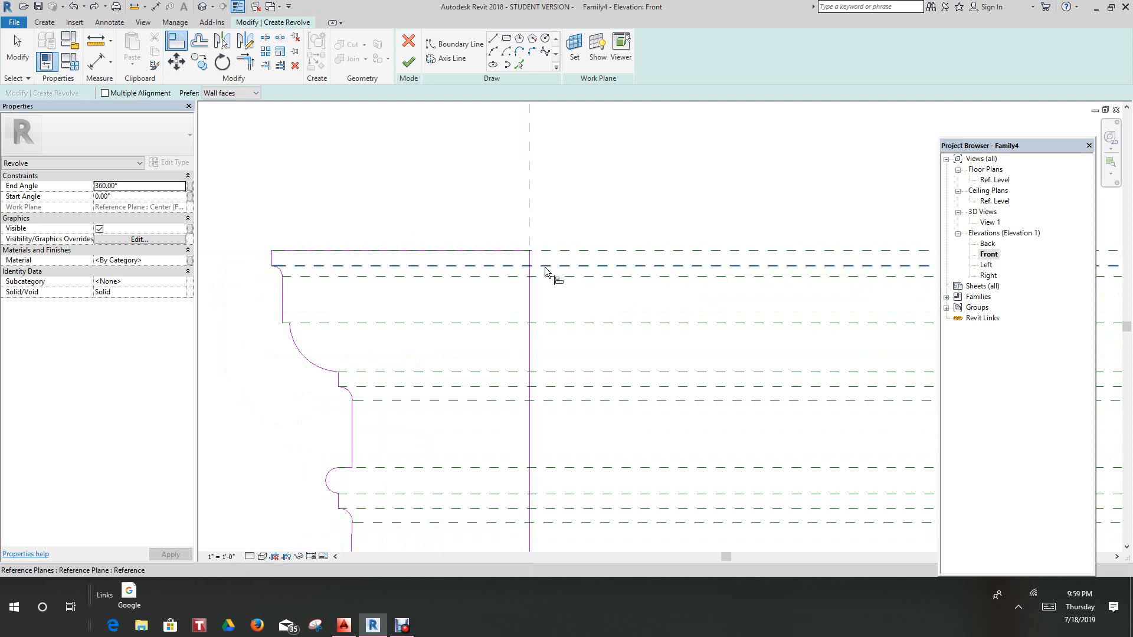
scroll(276, 274, "up", 3)
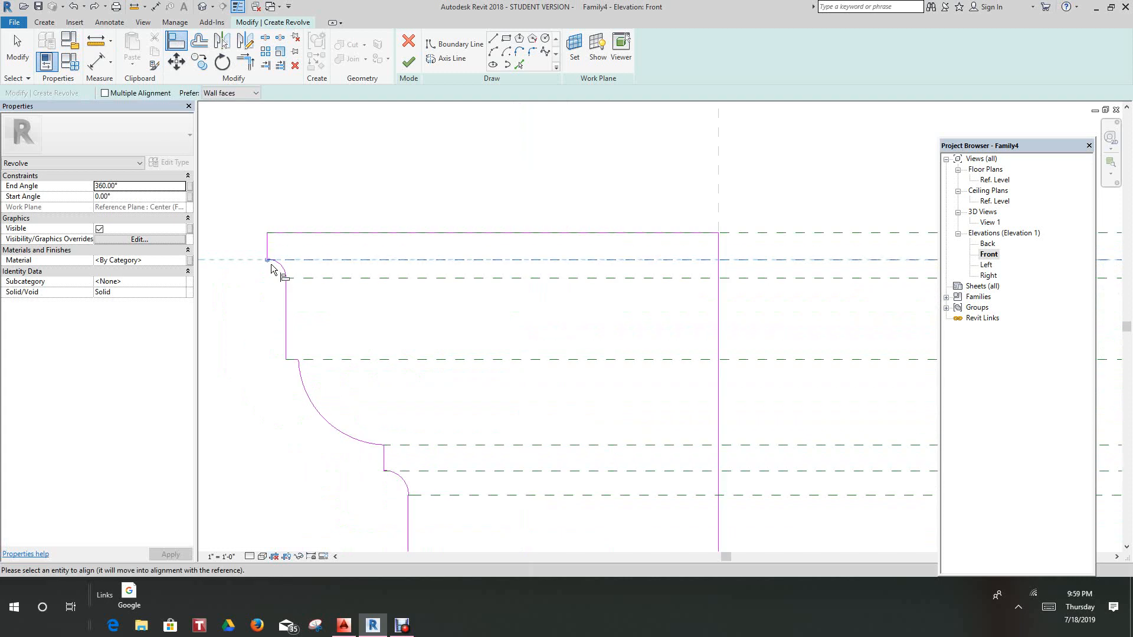
left_click(713, 242)
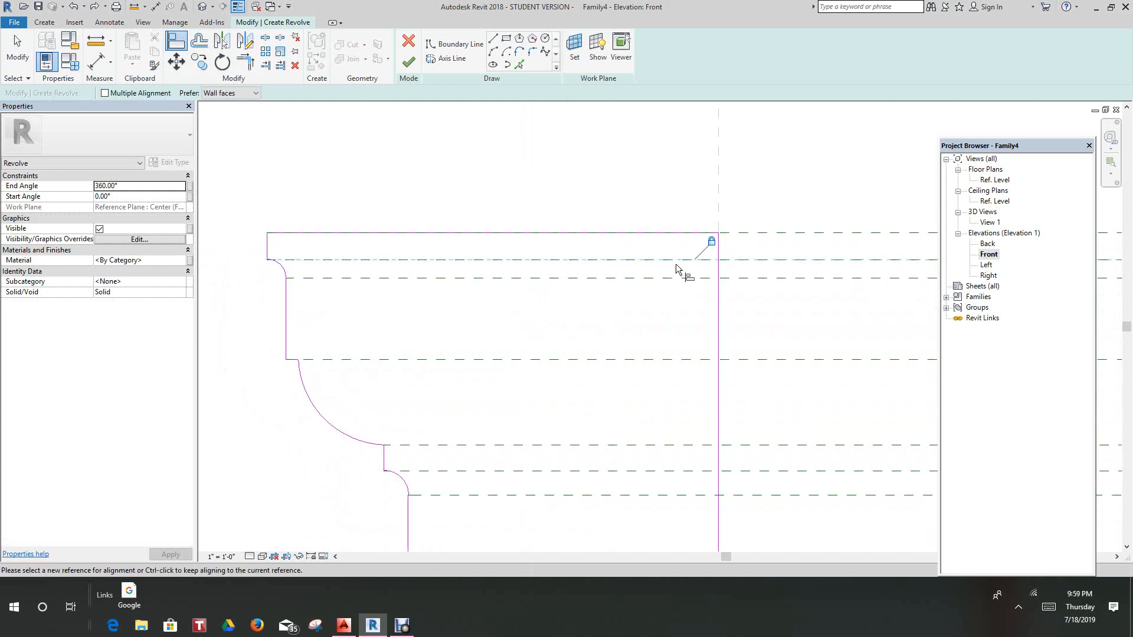
left_click(401, 279)
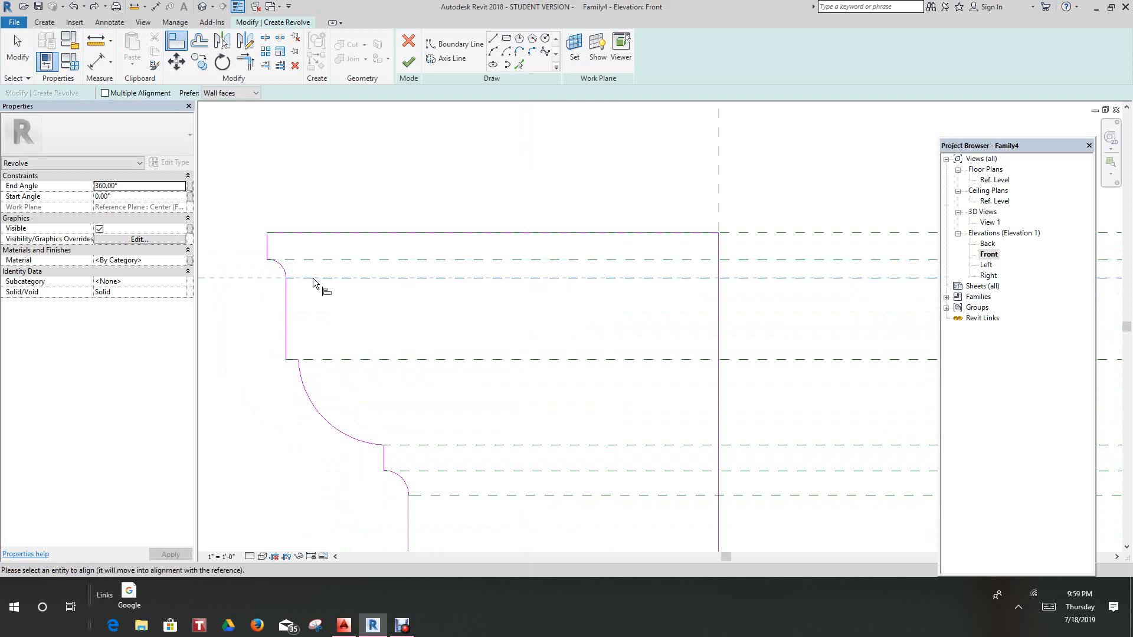
left_click(286, 279)
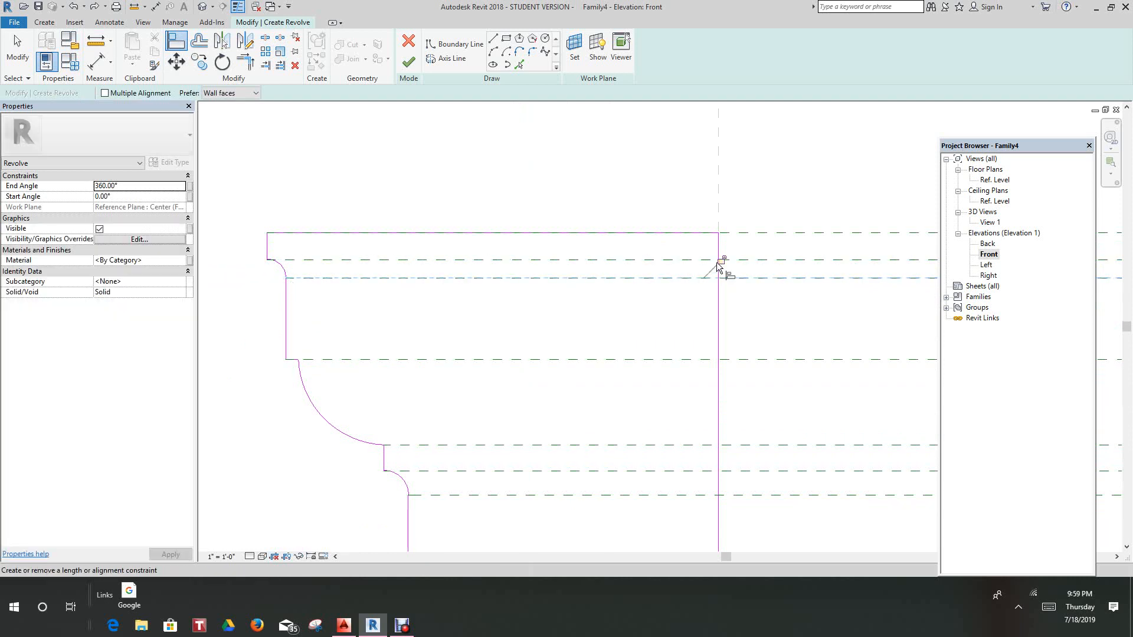
left_click(724, 260)
- Align the short ledge above the large curve and its outer endpoint to the fourth reference plane, locking the alignments
left_click(321, 364)
left_click(710, 358)
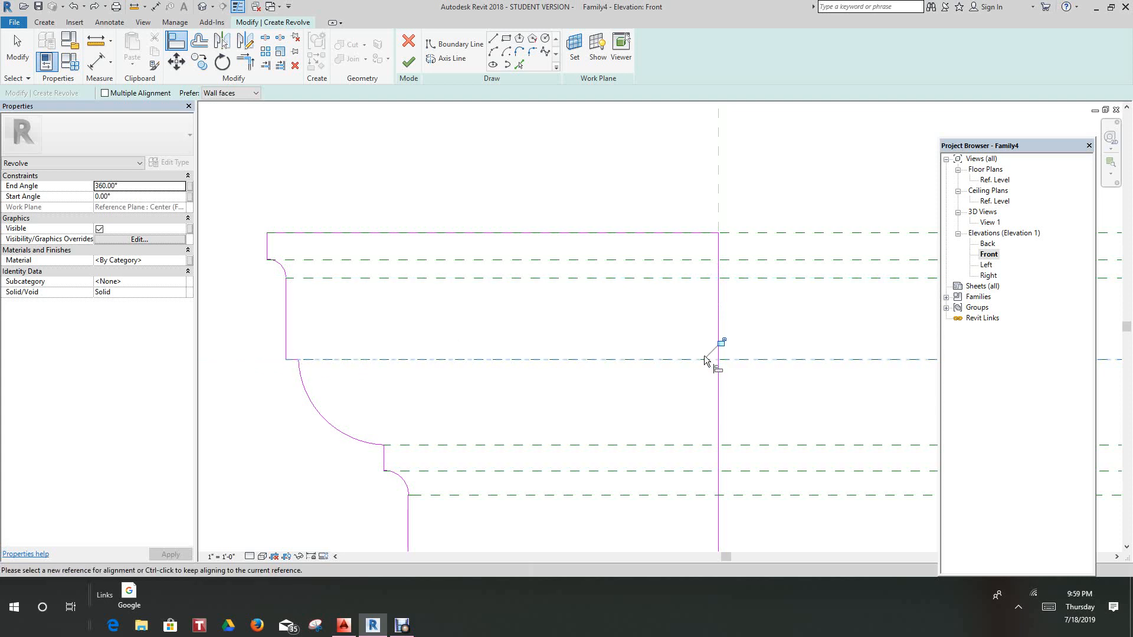
left_click(721, 343)
left_click(335, 364)
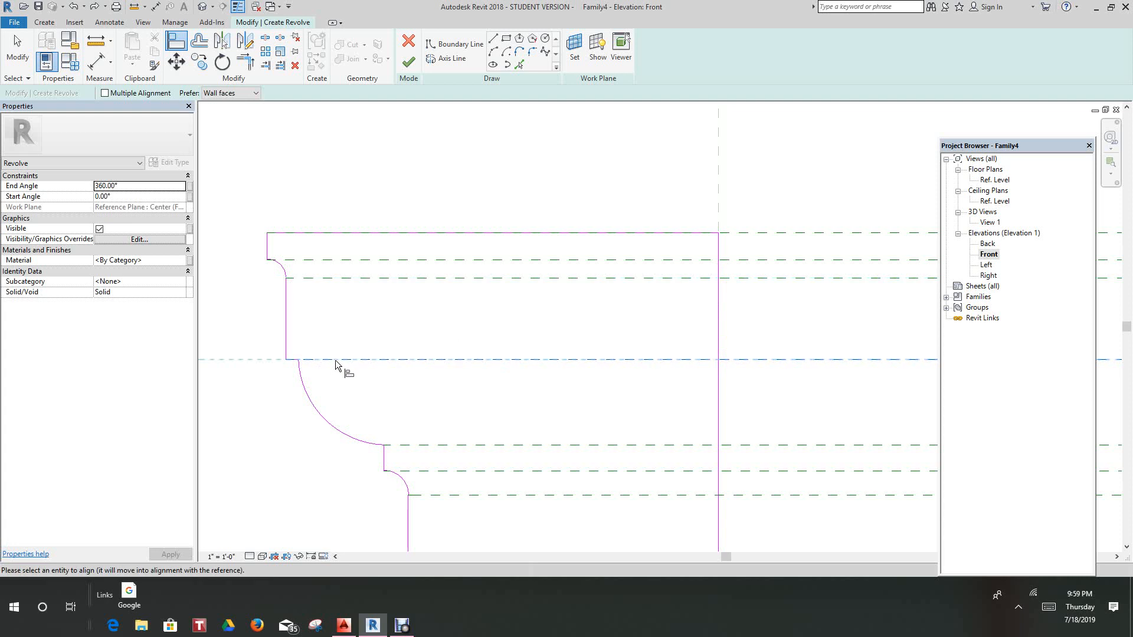
left_click(293, 368)
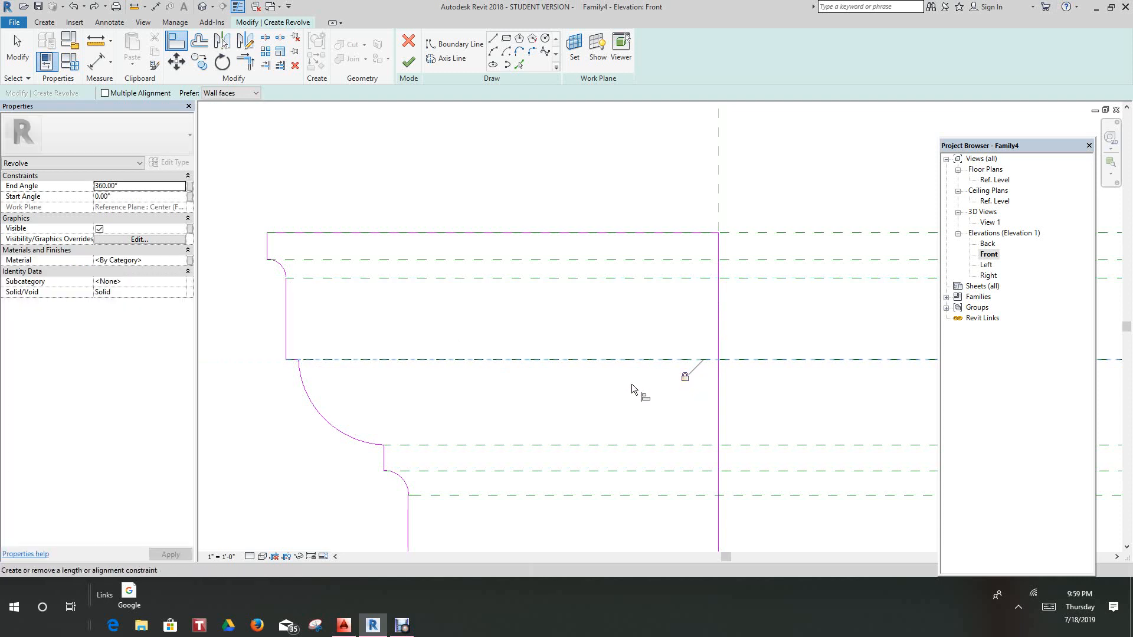
left_click(287, 359)
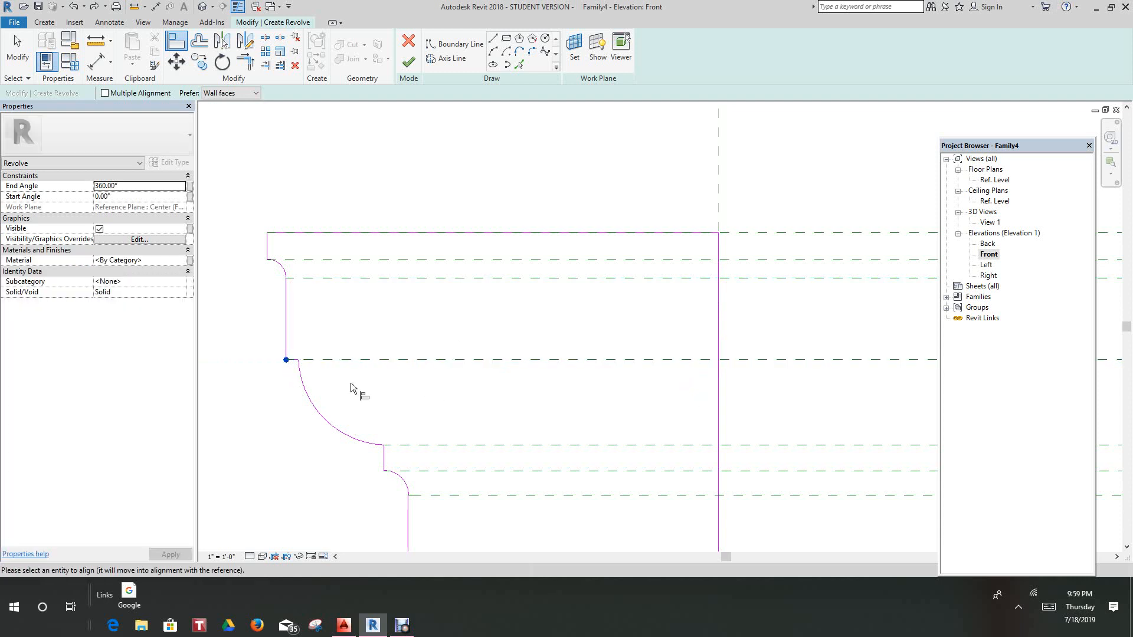
left_click(721, 342)
- Align and lock the large curve's lower end and both ends of the small curve beneath it to their reference planes
middle_click_drag(576, 336, 512, 234)
left_click(364, 343)
left_click(321, 343)
left_click(738, 324)
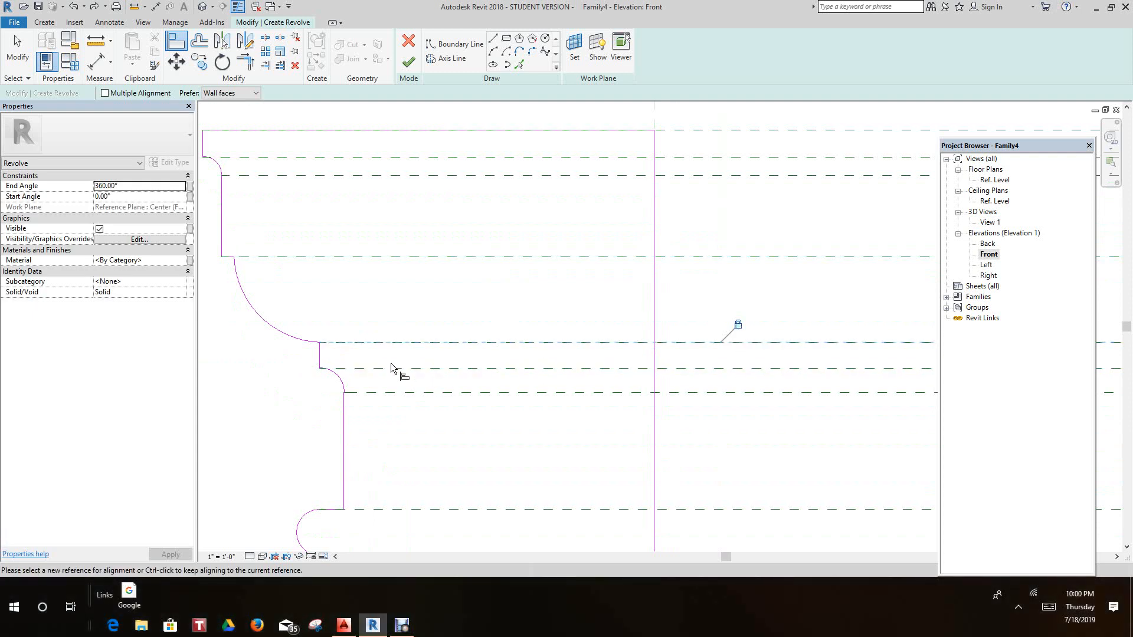
left_click(391, 367)
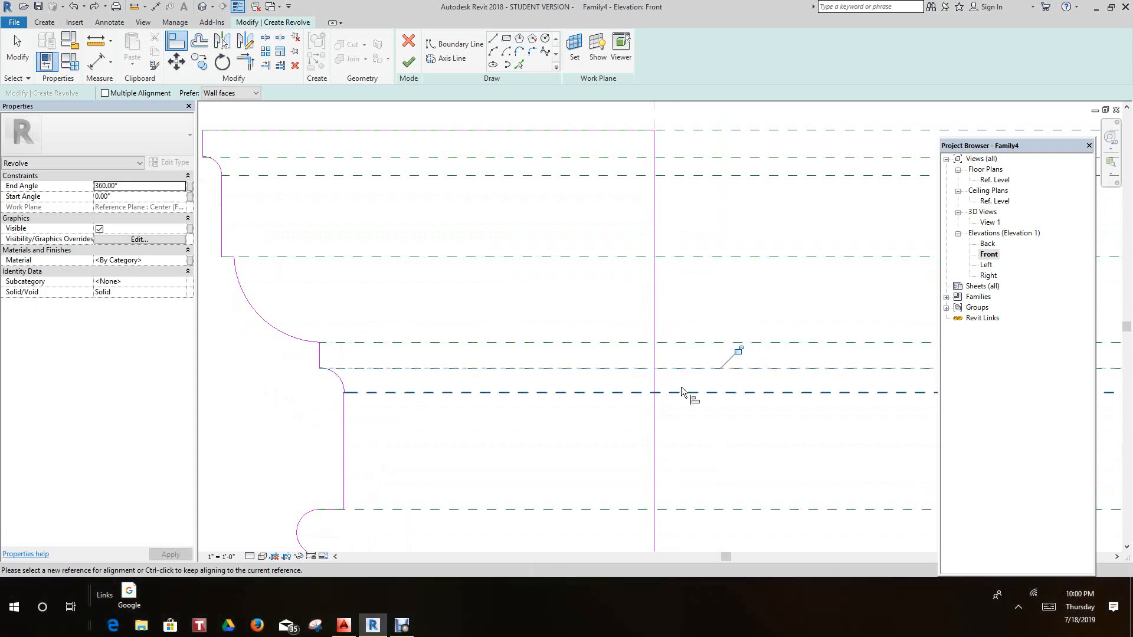
left_click(391, 393)
left_click(345, 394)
- Align and lock the upper and lower ends of the half-round bead to their reference planes
middle_click_drag(429, 478, 480, 320)
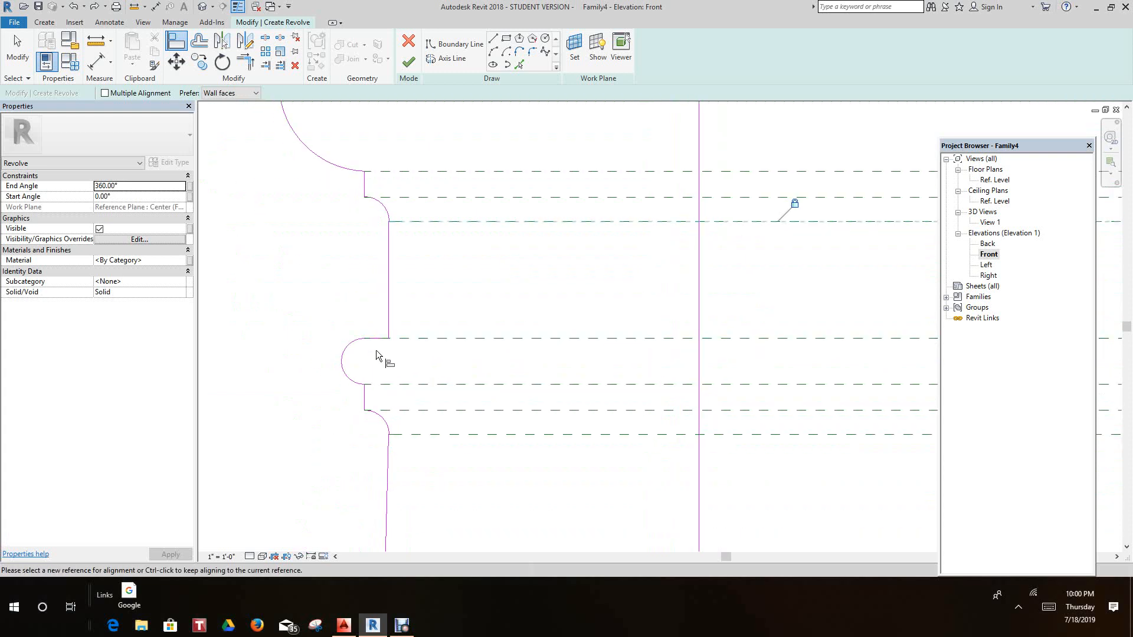
left_click(374, 339)
left_click(405, 336)
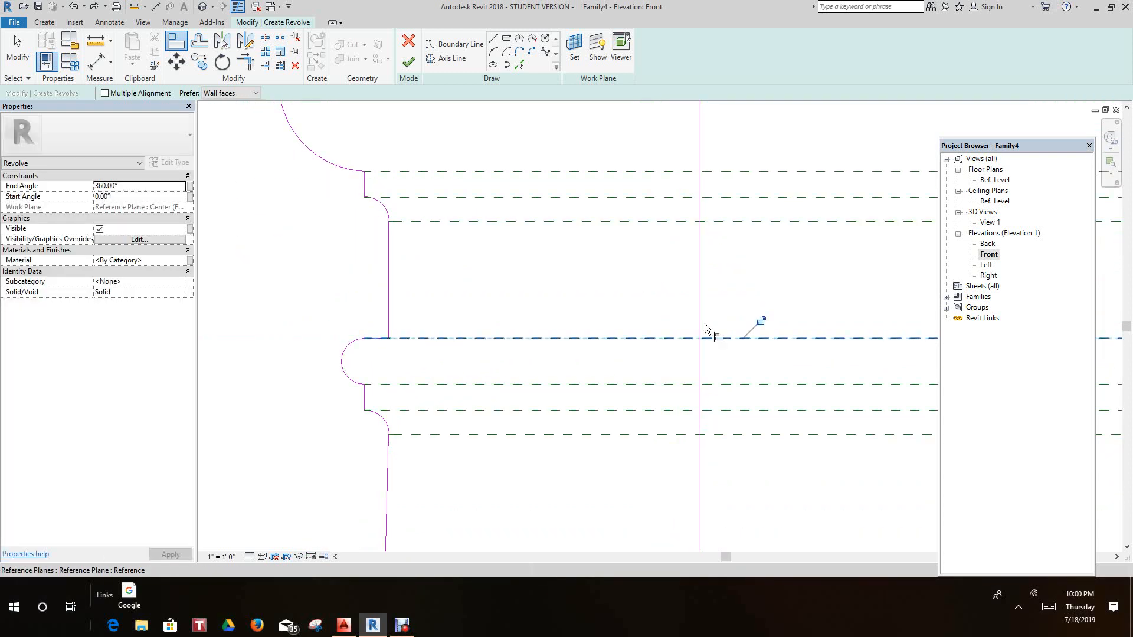
left_click(761, 321)
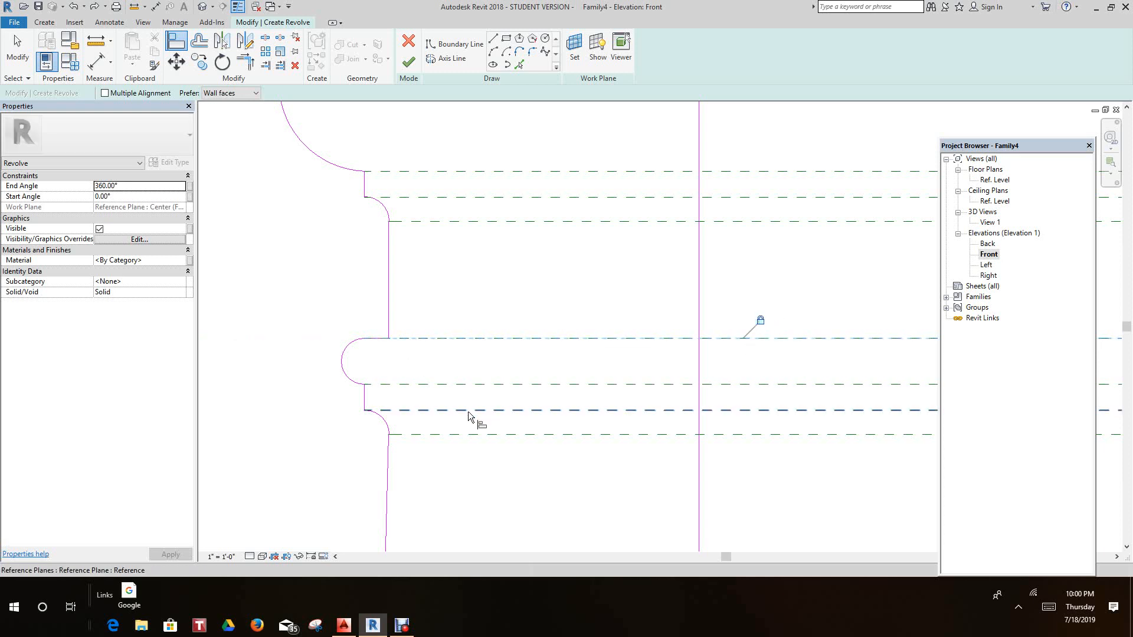
left_click(466, 384)
left_click(366, 388)
left_click(760, 367)
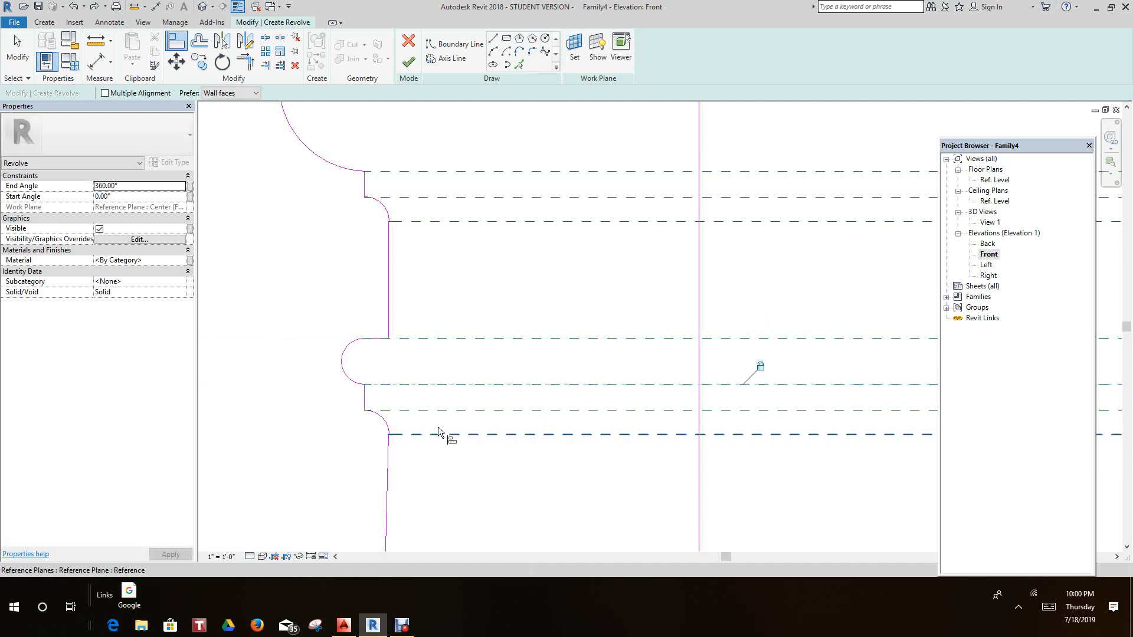
- Align and lock both ends of the small curve under the bead to the two lowest reference planes
left_click(441, 409)
left_click(370, 411)
left_click(761, 392)
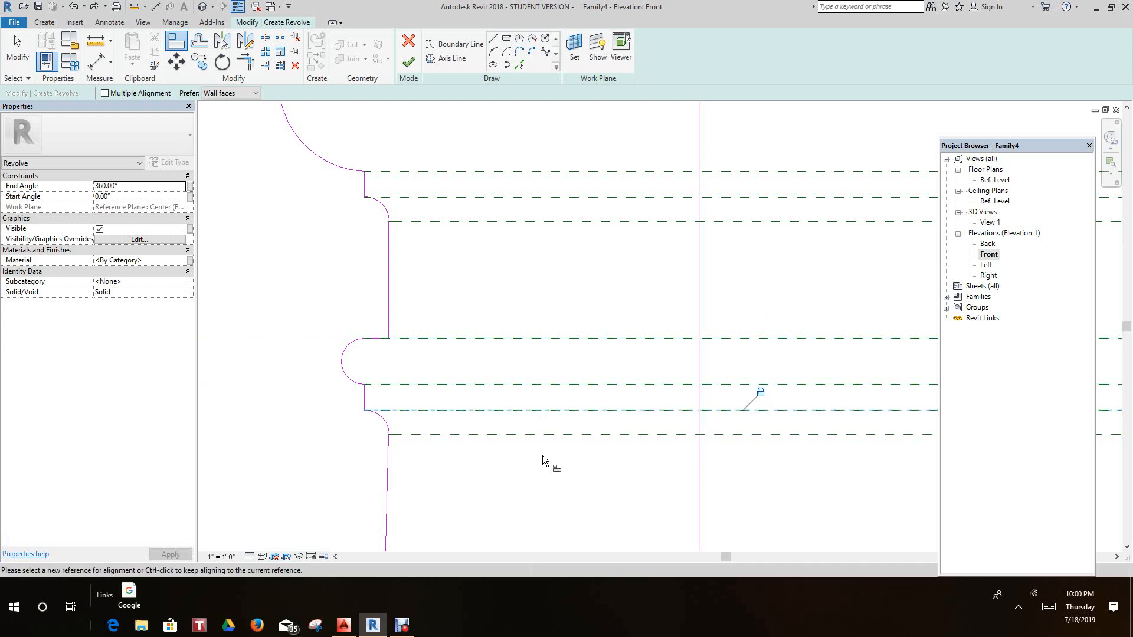
left_click(454, 437)
left_click(390, 443)
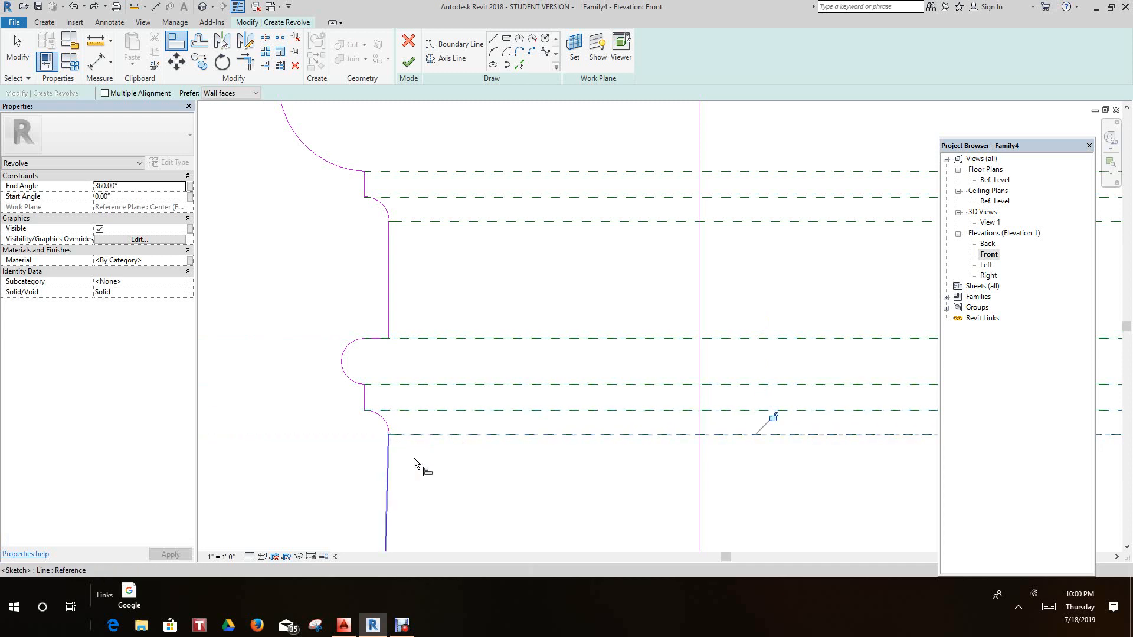
- Add an aligned dimension from the uppermost to the lowest capital reference plane, placed just beyond the planes' outer ends
scroll(794, 472, "down", 1)
middle_click_drag(696, 474, 484, 147)
middle_click_drag(527, 210, 649, 338)
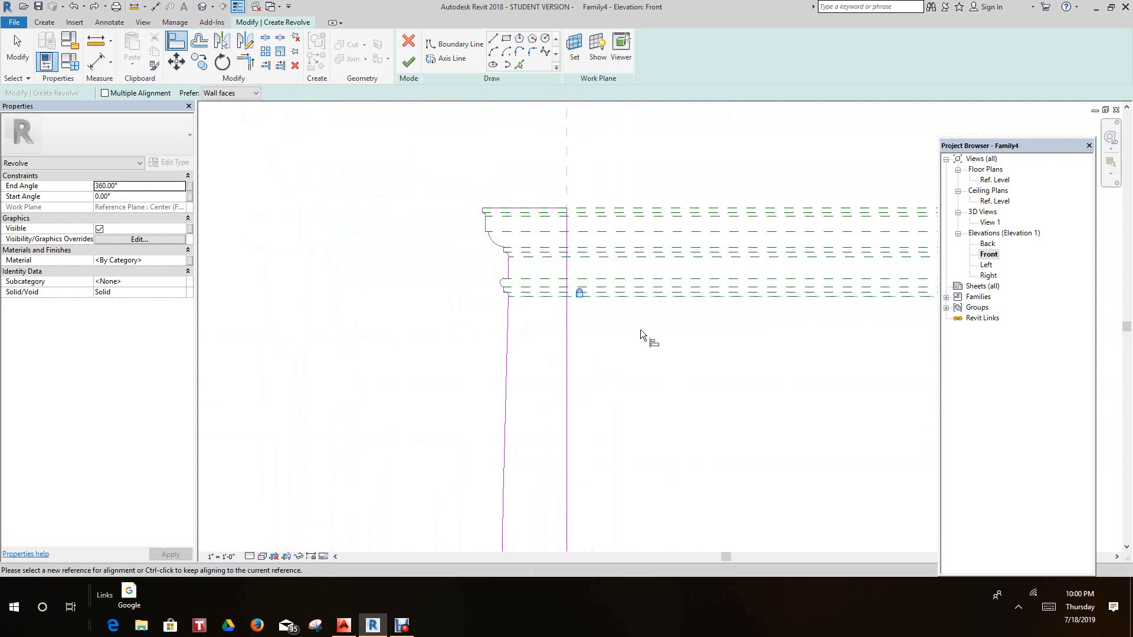
scroll(664, 315, "down", 2)
middle_click_drag(659, 366, 542, 400)
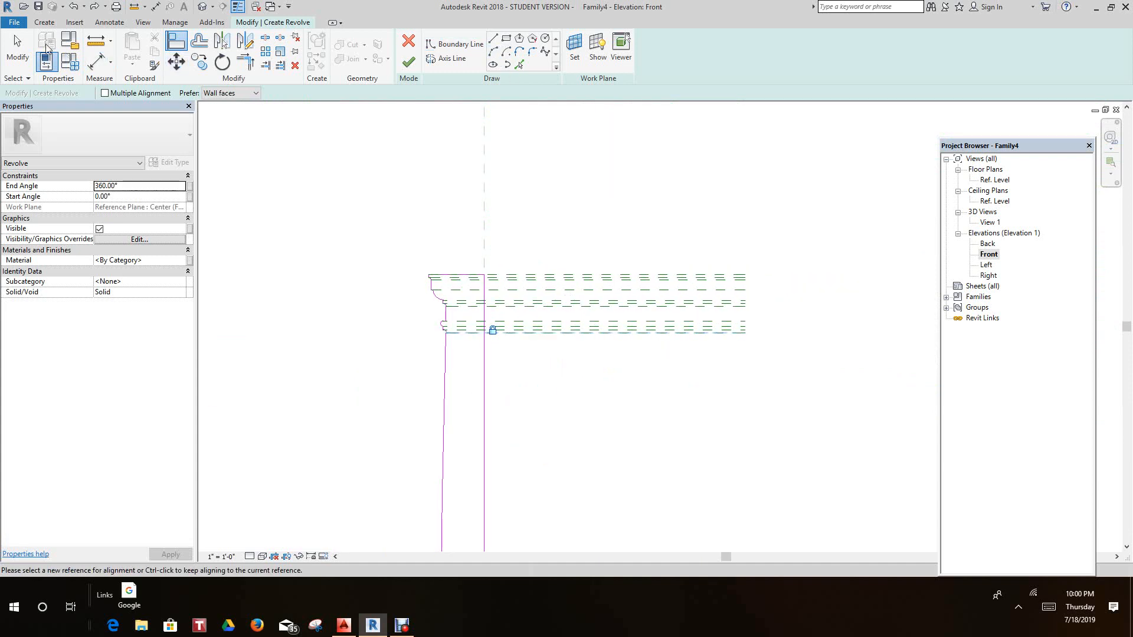
left_click(43, 24)
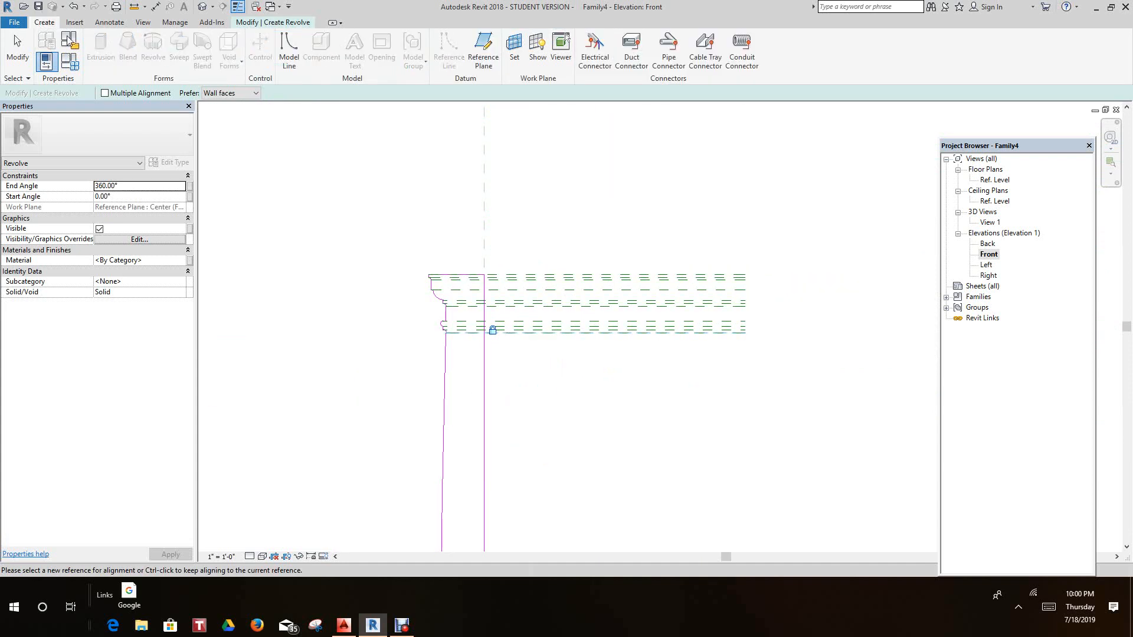
left_click(109, 24)
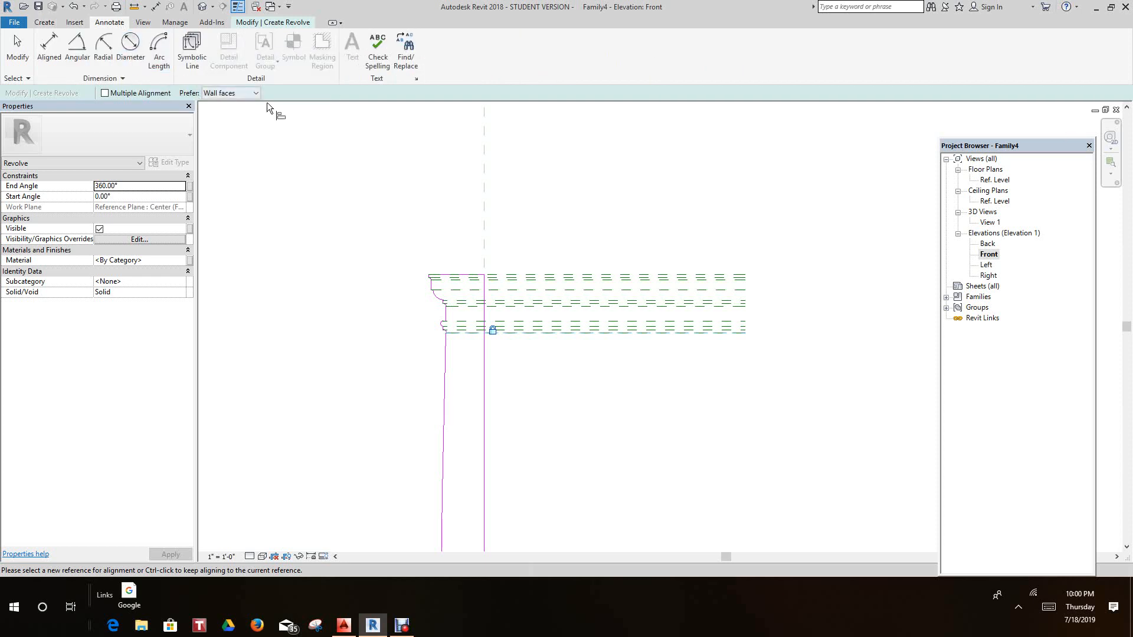
left_click(49, 48)
scroll(842, 386, "up", 3)
scroll(748, 273, "up", 1)
left_click(680, 206)
left_click(676, 323)
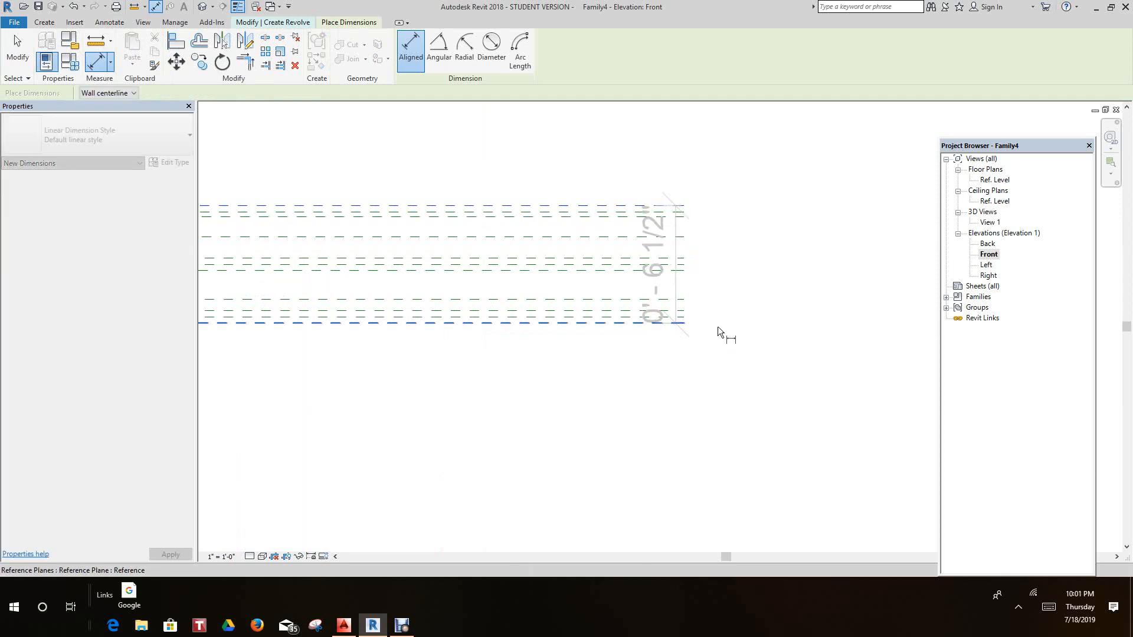
left_click(781, 334)
- Dimension from the uppermost reference plane to the second-lowest and third-lowest planes, placing each dimension inward of the previous one
left_click(645, 206)
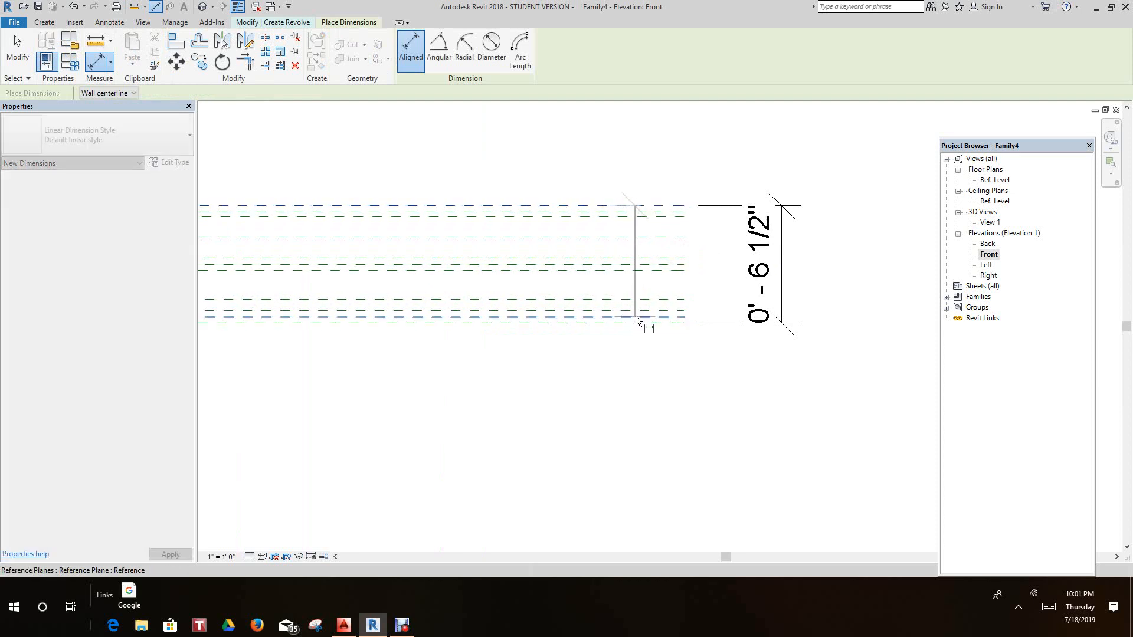
left_click(640, 319)
left_click(682, 355)
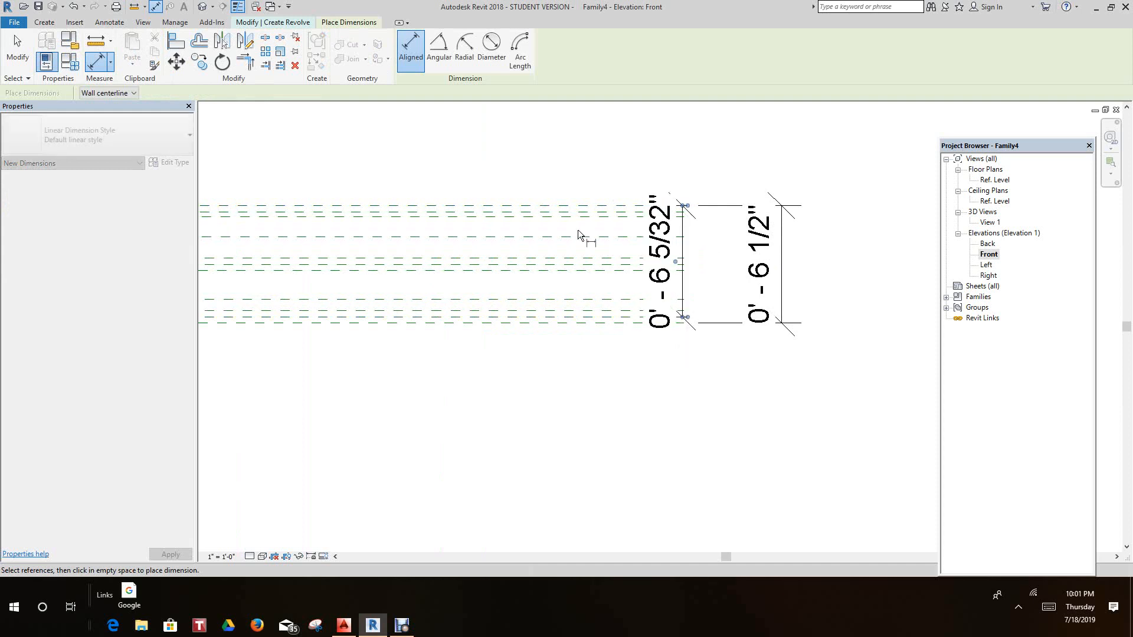
left_click(580, 208)
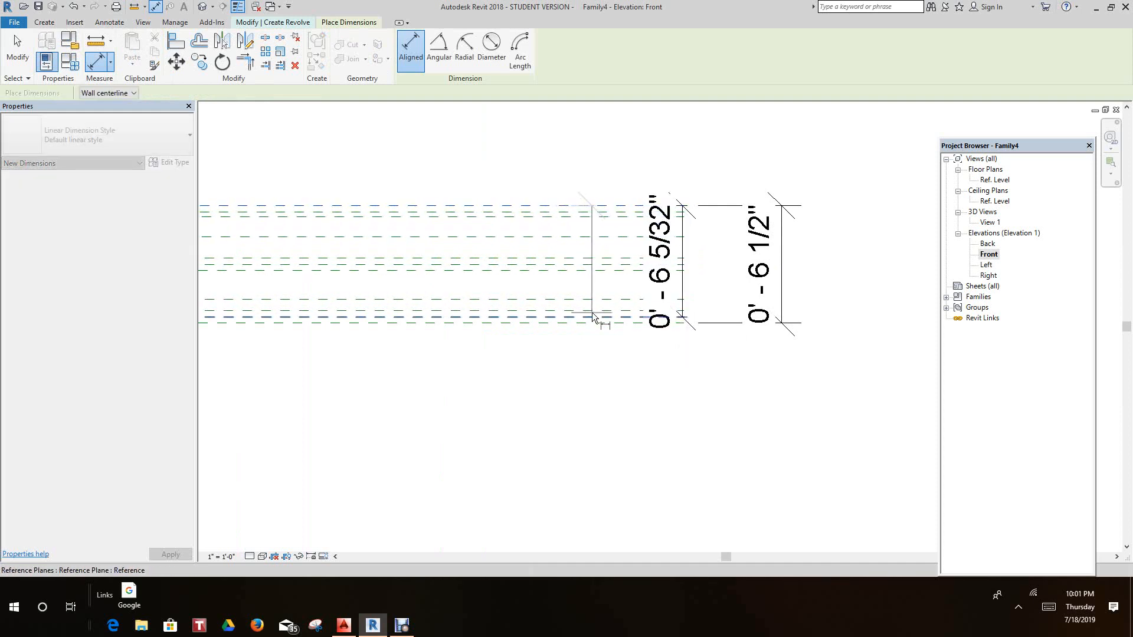
left_click(593, 309)
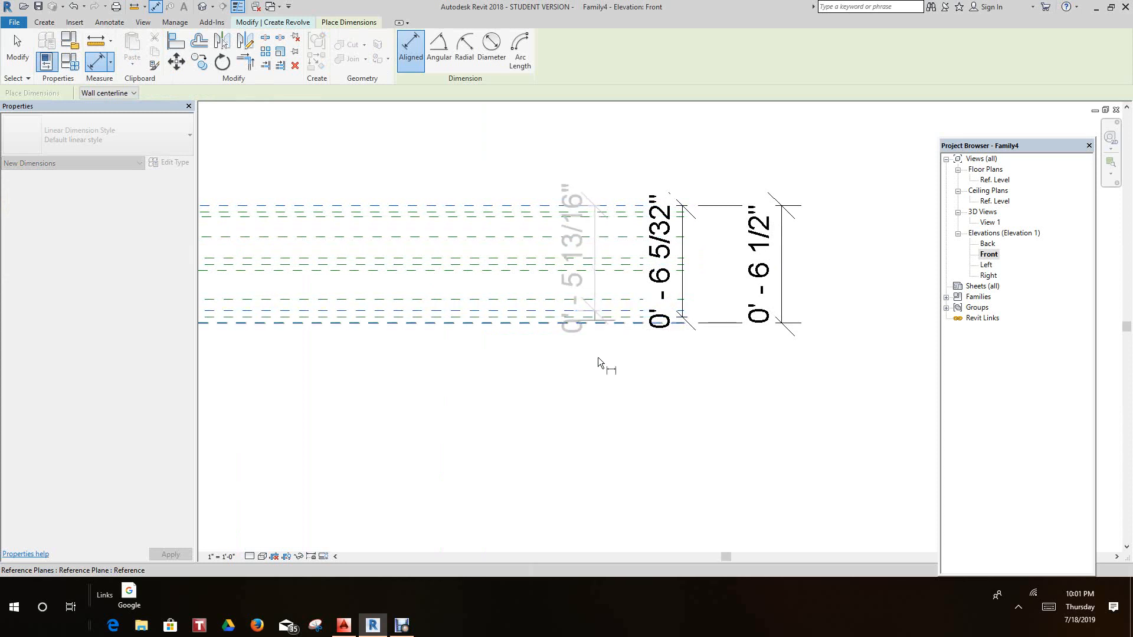
left_click(618, 385)
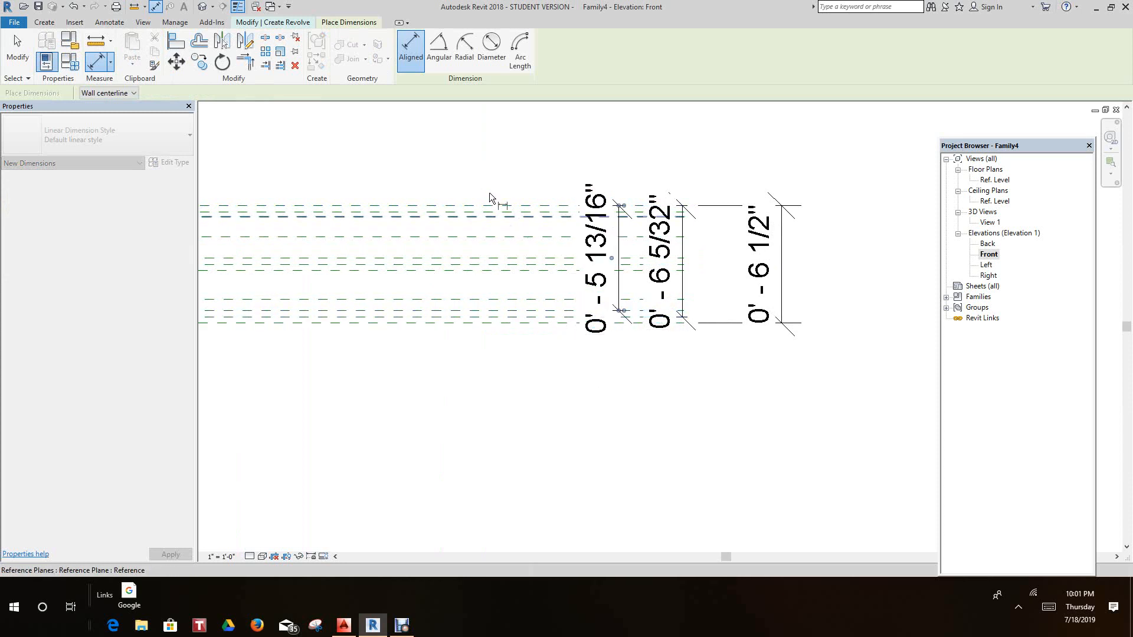
- Dimension from the uppermost reference plane to the bead's upper plane and to the plane directly above it
left_click(500, 205)
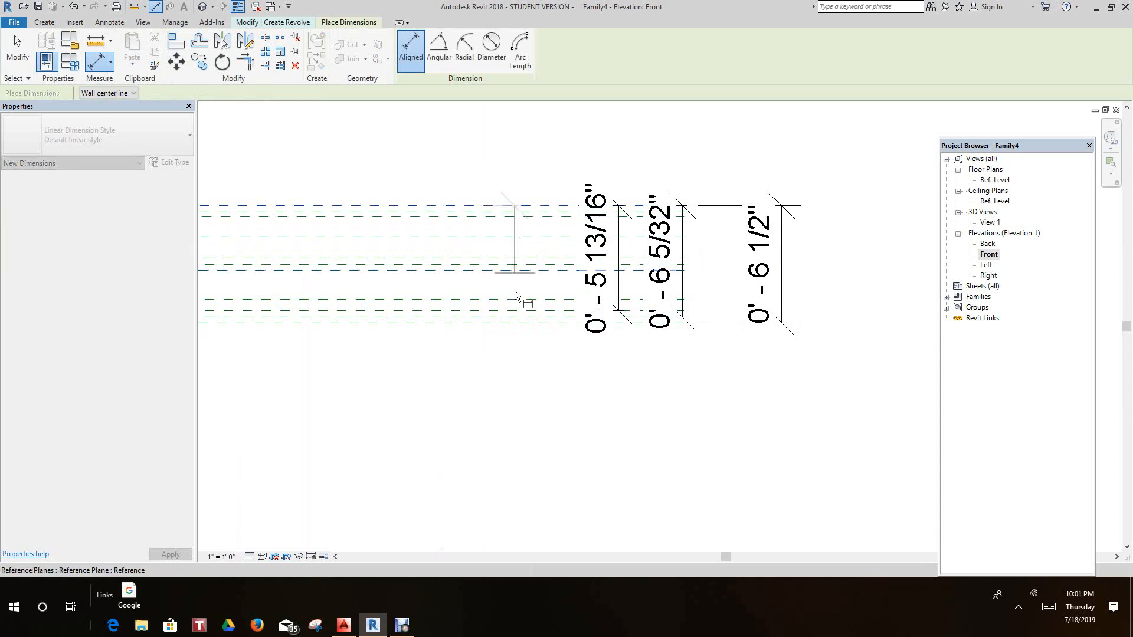
left_click(519, 317)
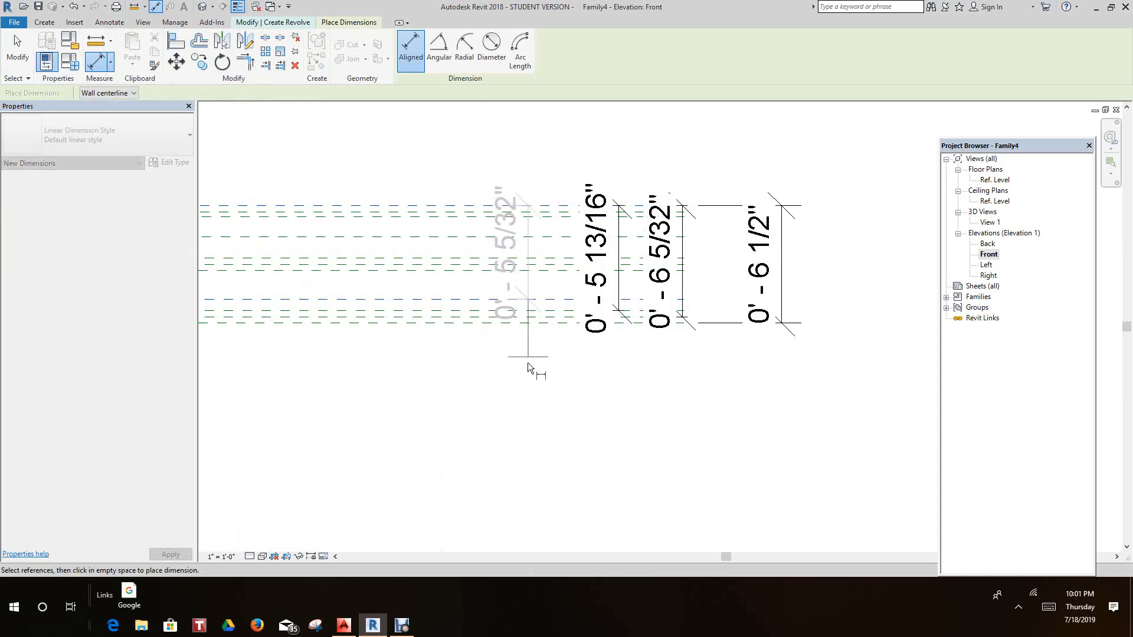
left_click(540, 394)
left_click(455, 211)
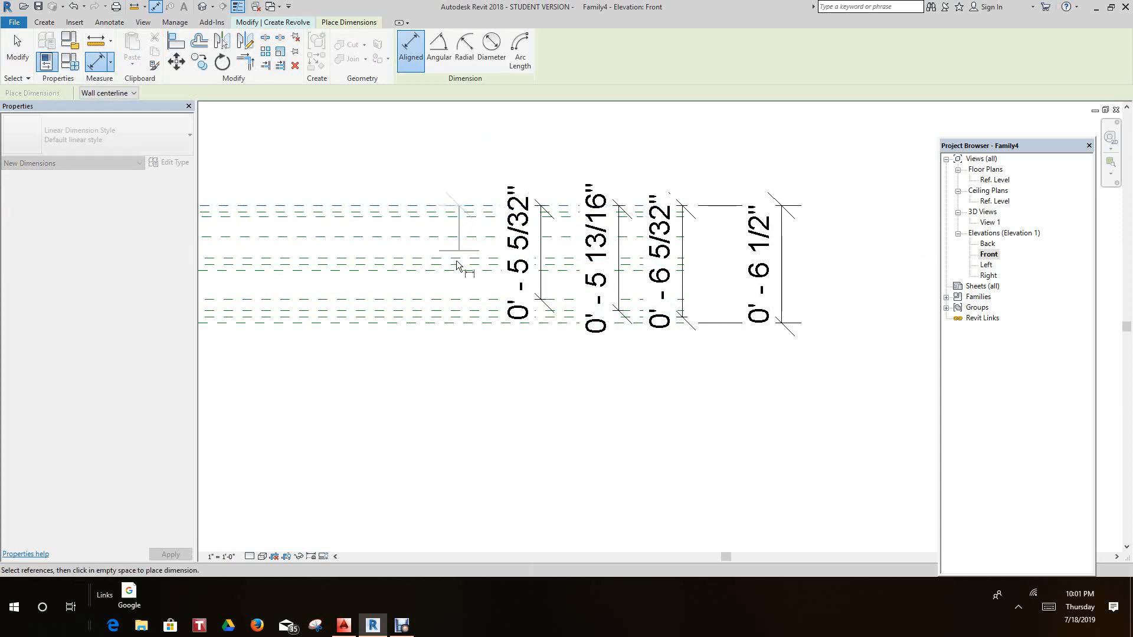
left_click(450, 290)
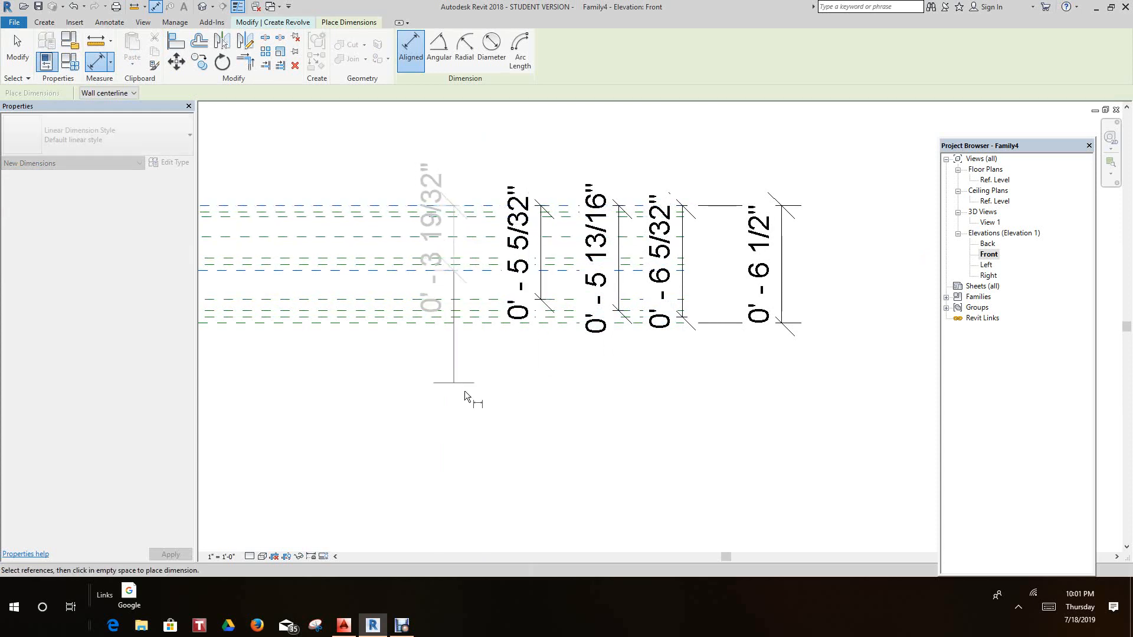
left_click(479, 395)
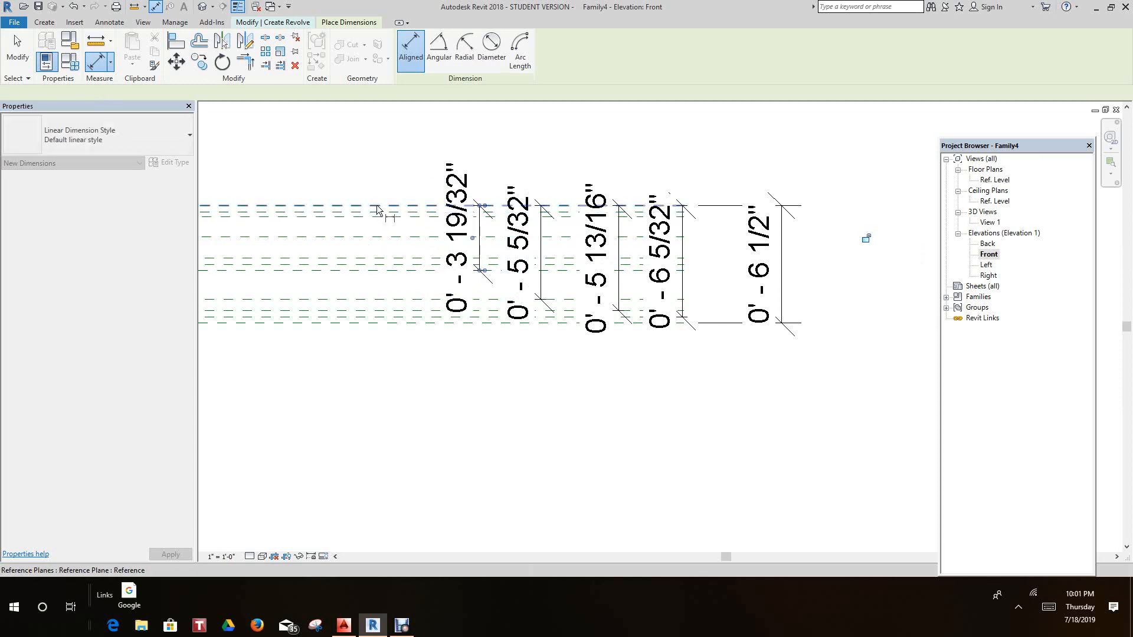
- Dimension from the uppermost capital reference plane to the sixth and fifth planes from the top, placing each dimension inward of the previous one
left_click(374, 207)
left_click(384, 266)
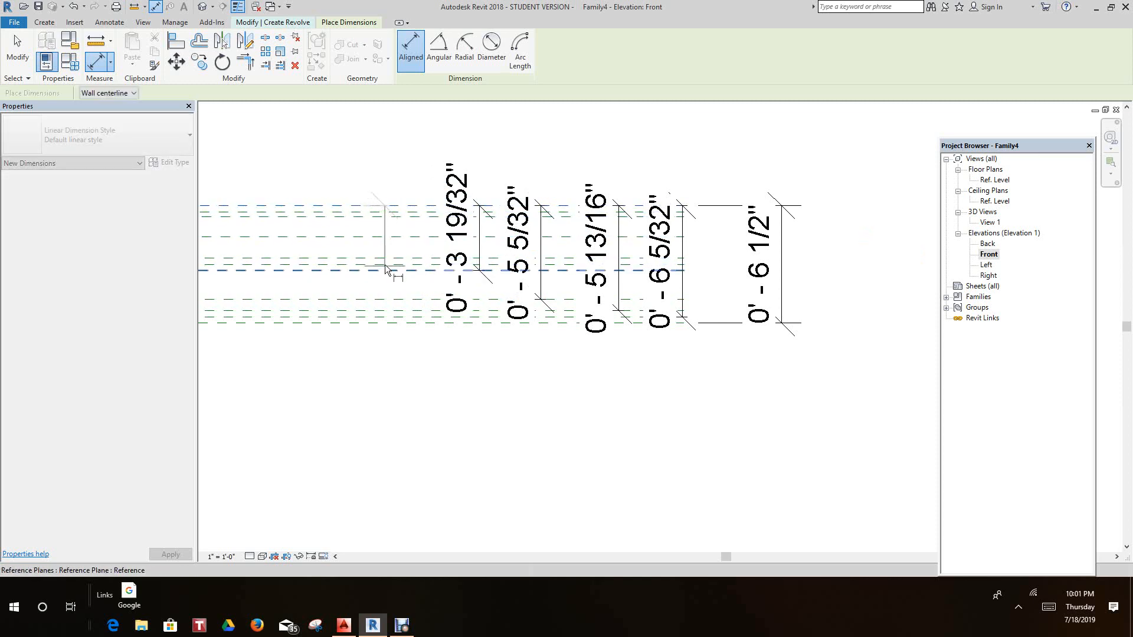
left_click(377, 392)
middle_click_drag(510, 394, 596, 381)
scroll(597, 380, "down", 1)
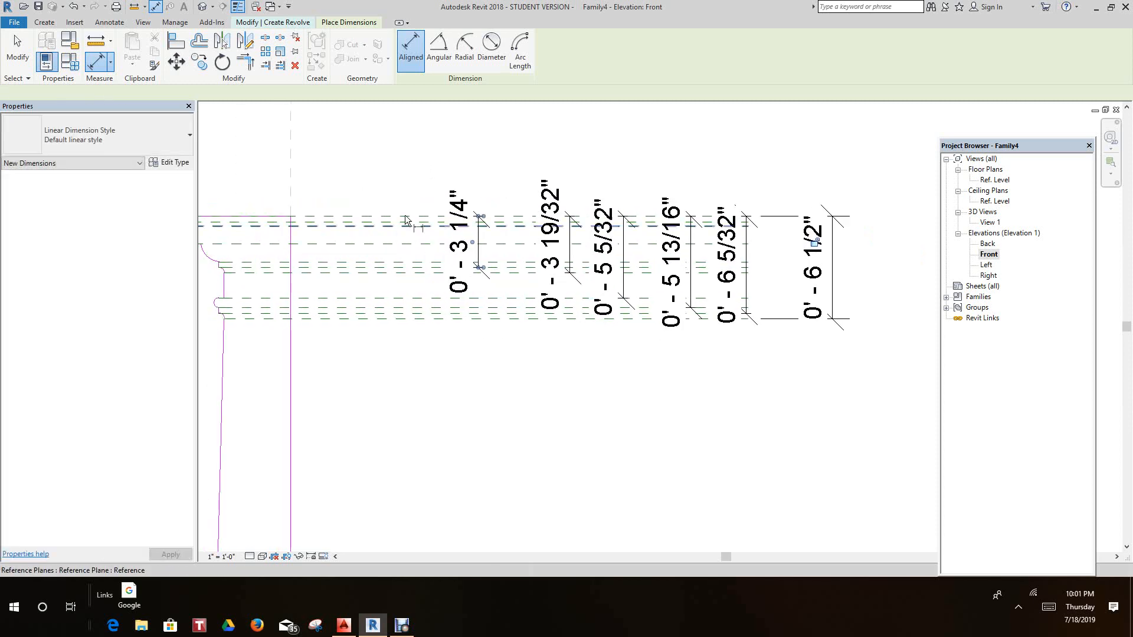
left_click(411, 217)
left_click(416, 273)
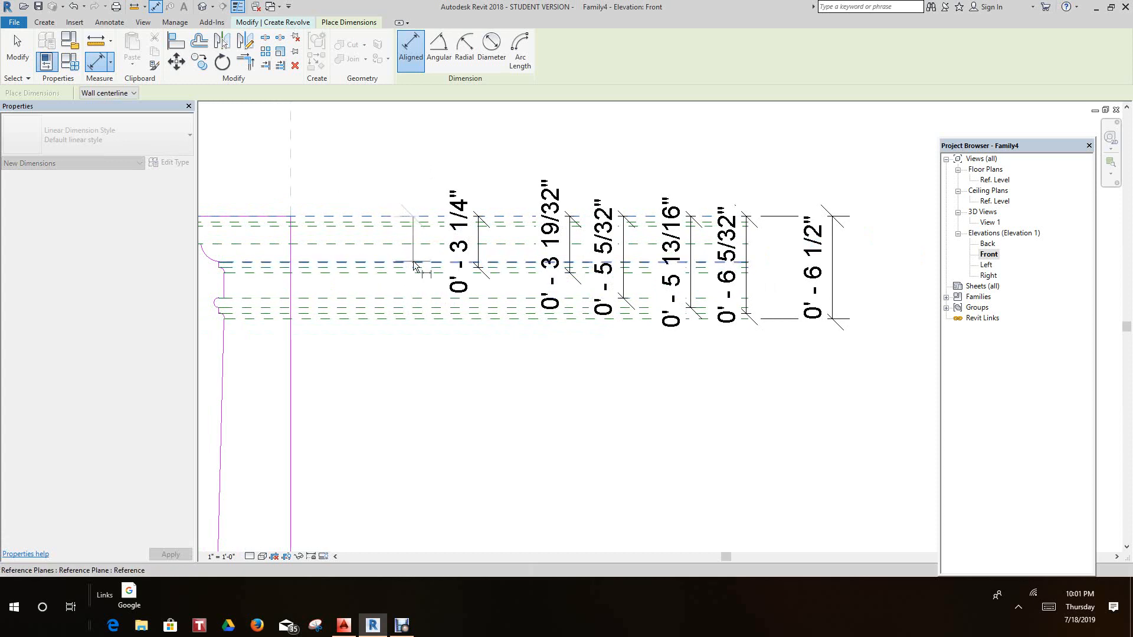
left_click(420, 402)
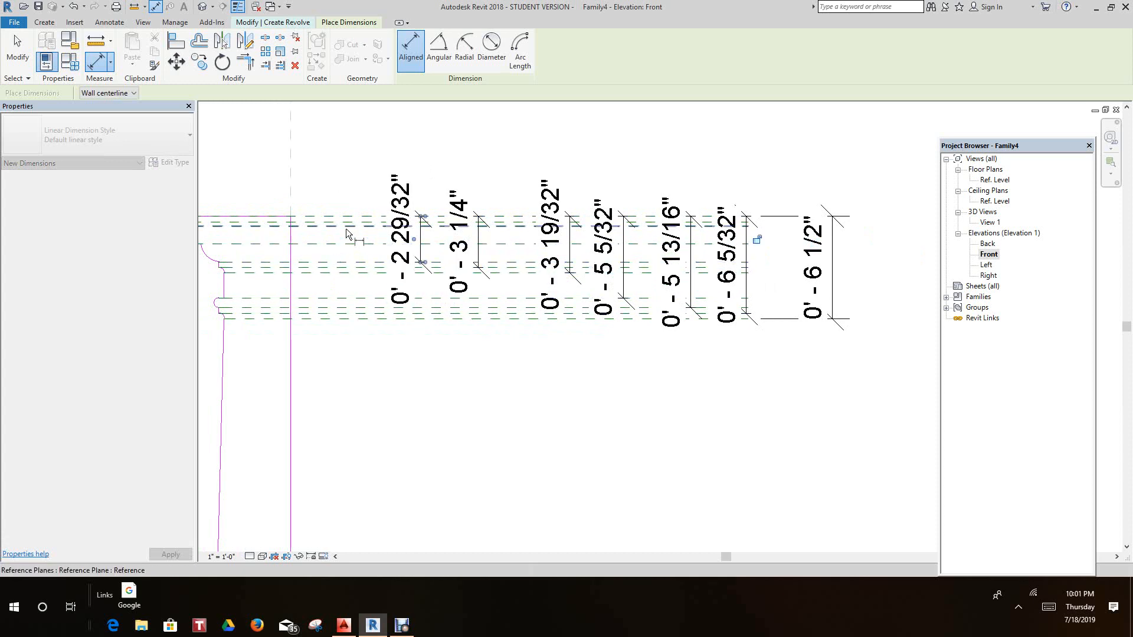
- Dimension from the uppermost reference plane to the fourth, third and second planes from the top, placing each inward of the previous one
left_click(357, 217)
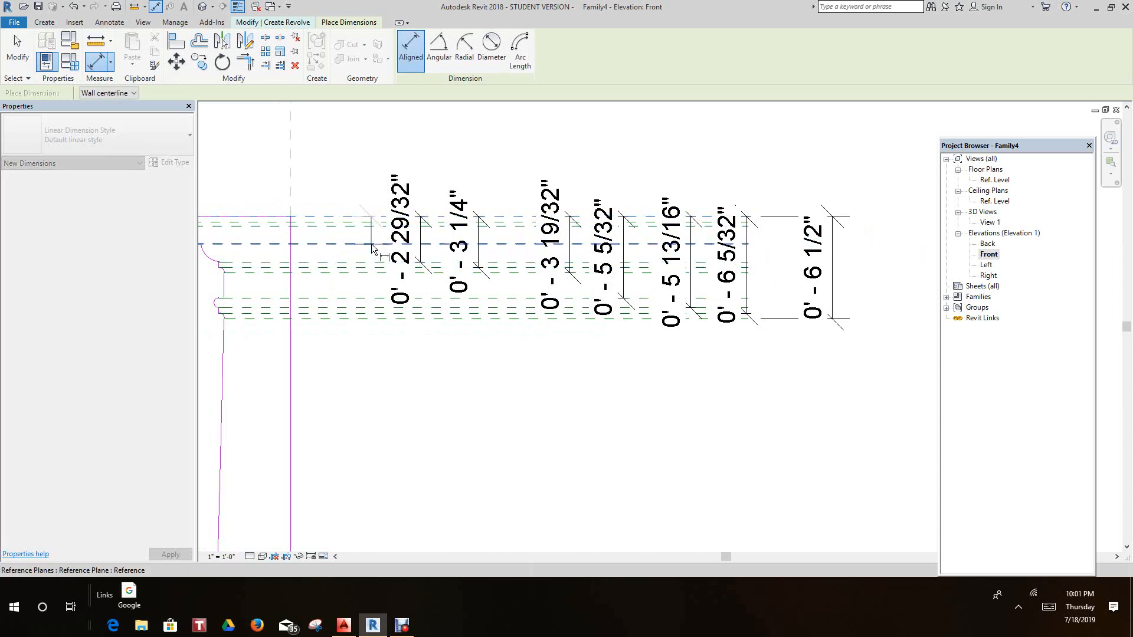
scroll(341, 226, "up", 1)
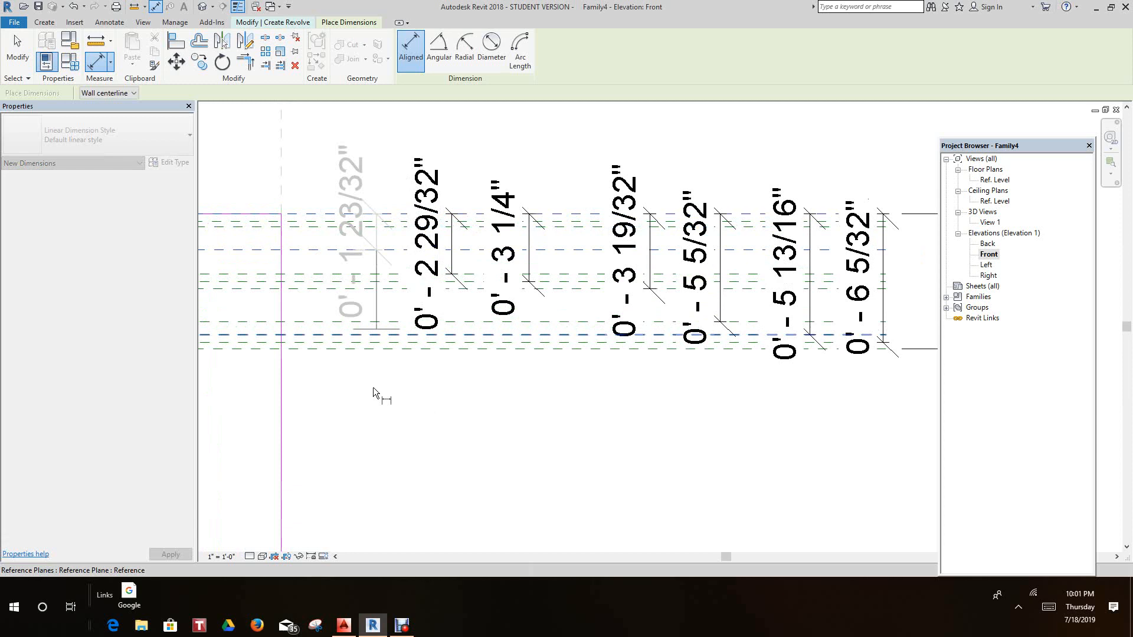
left_click(393, 456)
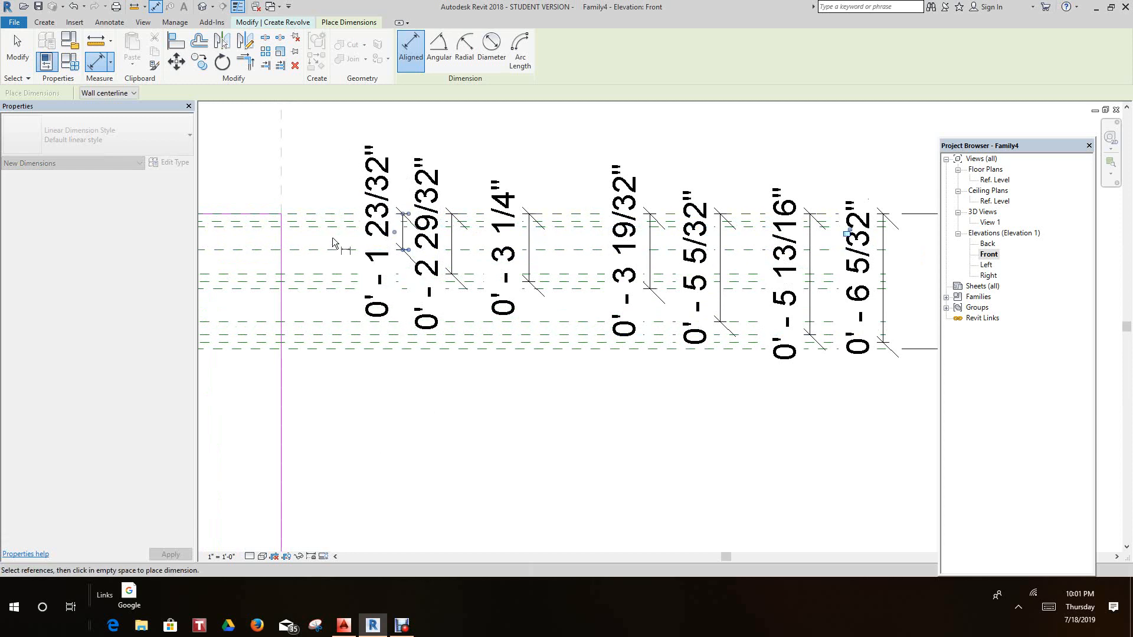
scroll(334, 237, "up", 2)
left_click(354, 189)
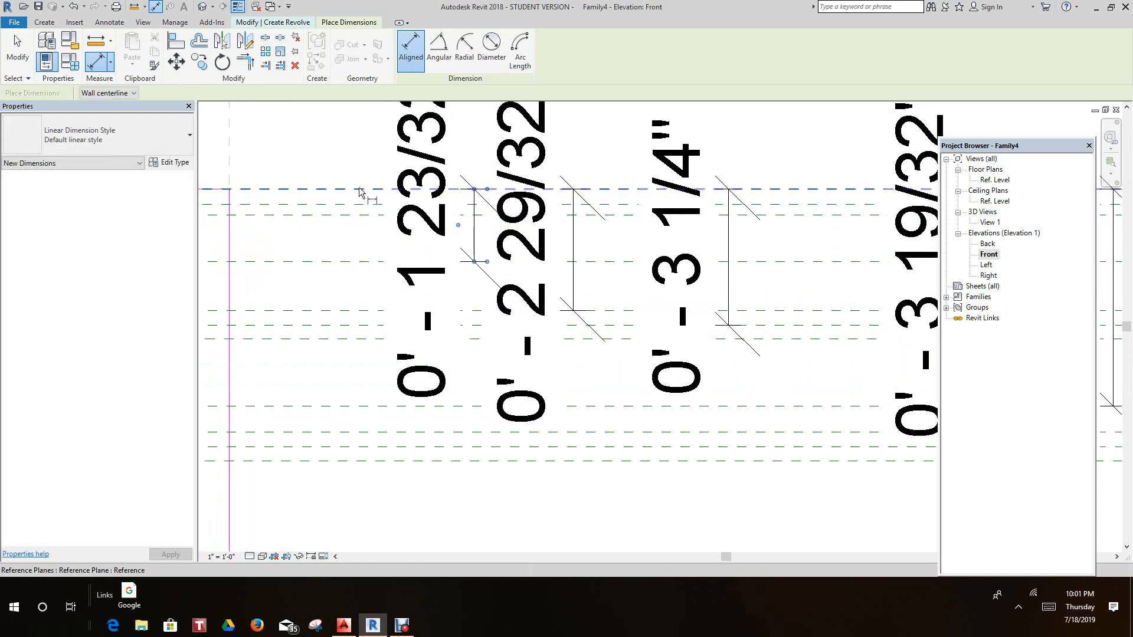
left_click(360, 215)
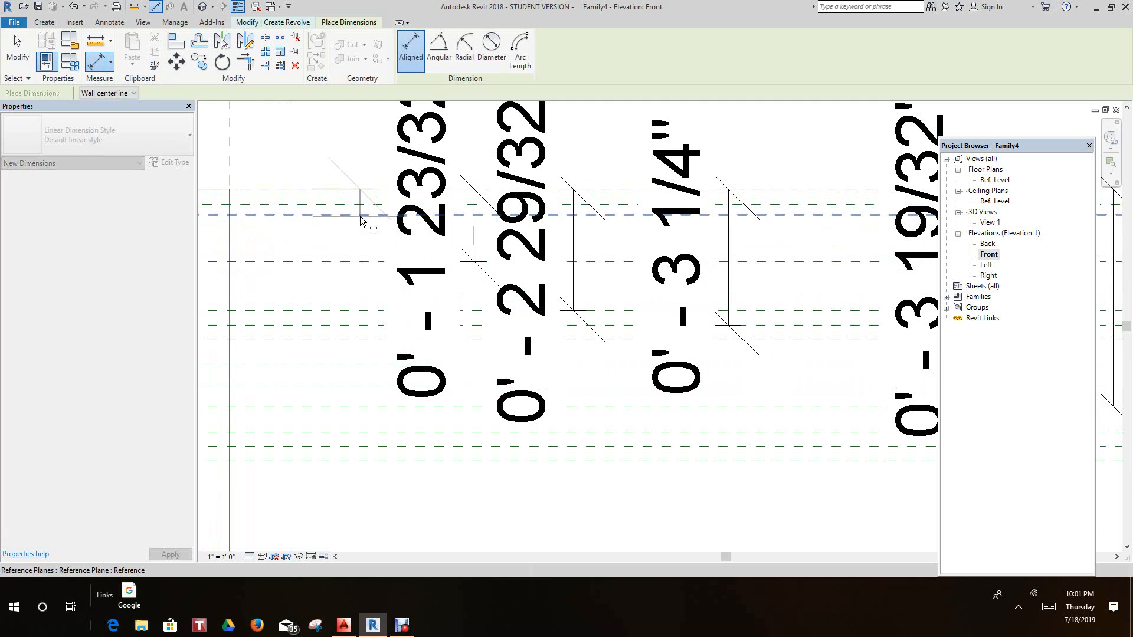
left_click(381, 507)
left_click(257, 190)
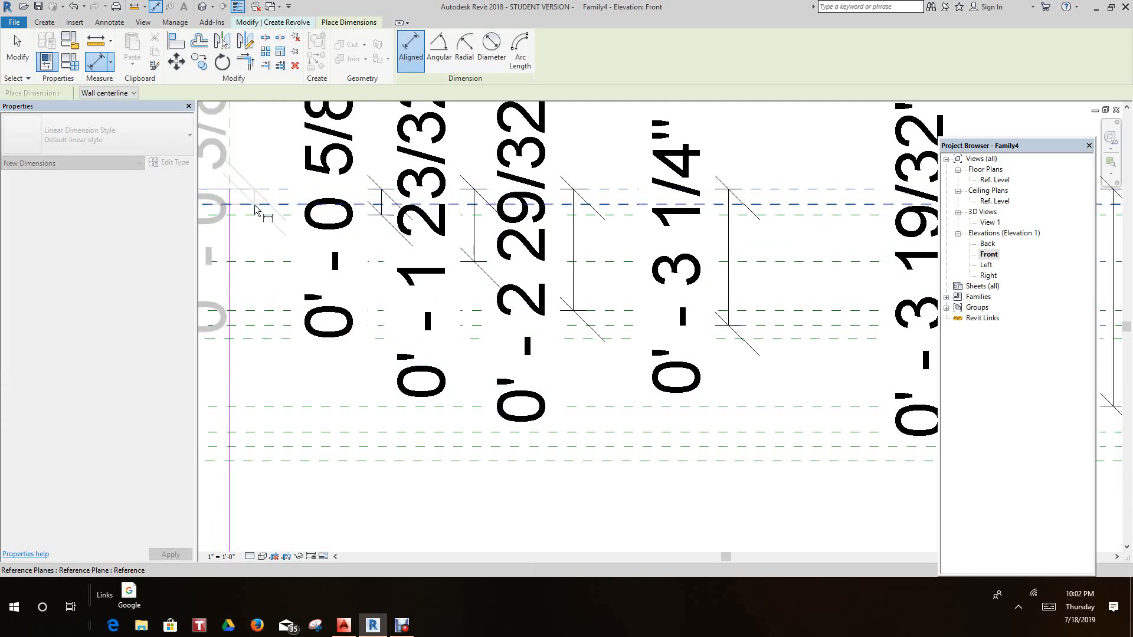
left_click(262, 385)
scroll(348, 291, "down", 8)
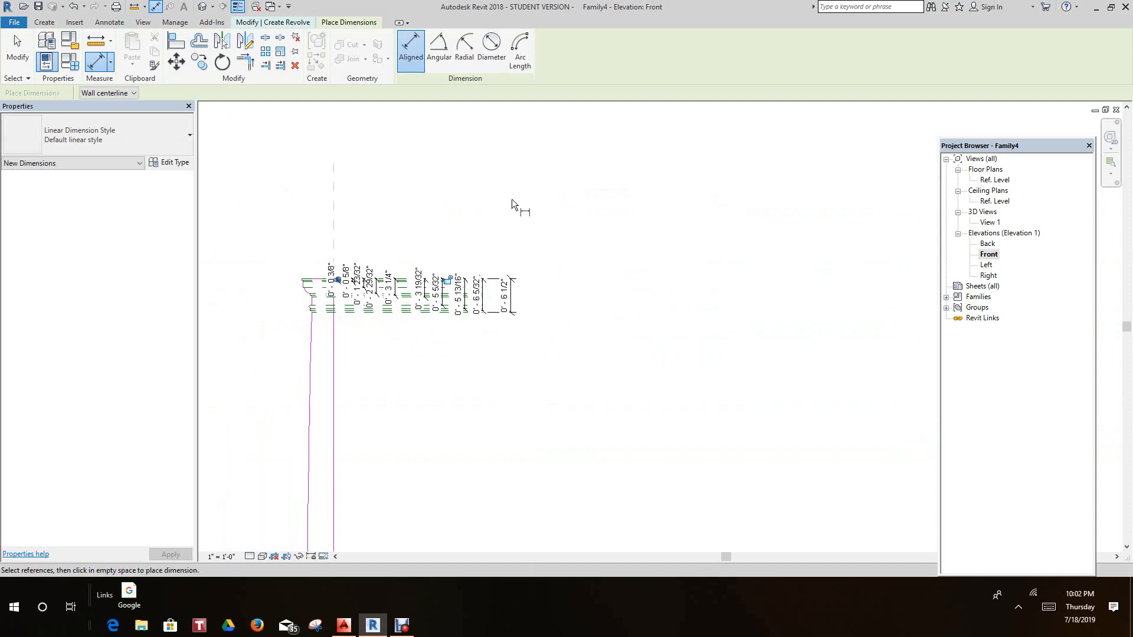
scroll(418, 233, "up", 2)
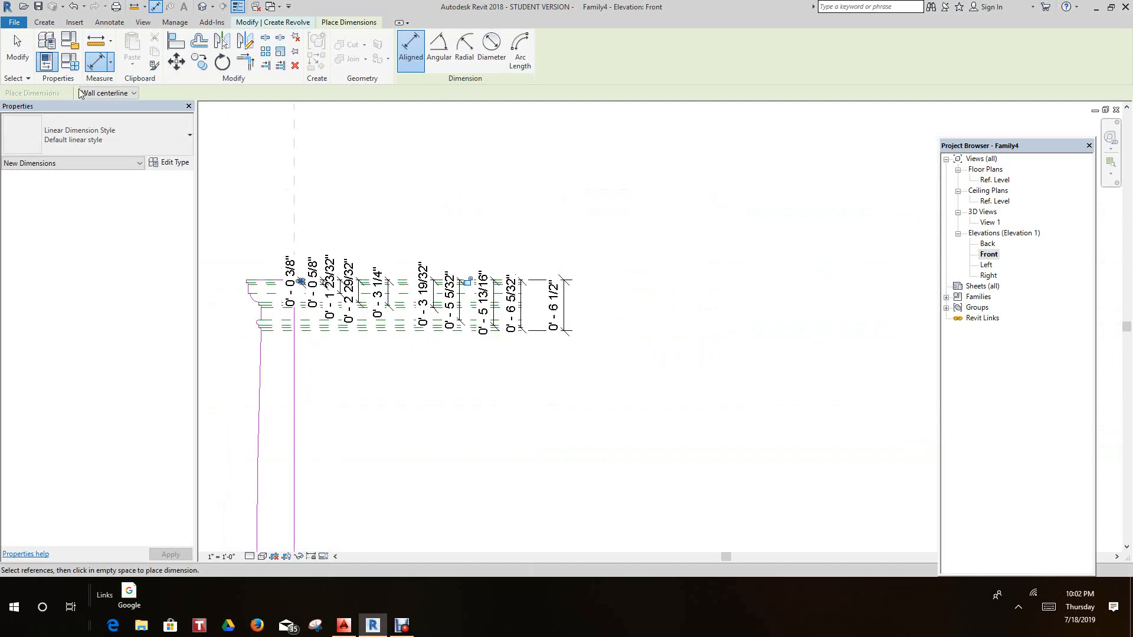
left_click(17, 50)
- Name the uppermost capital reference plane "Top of Column"
scroll(406, 282, "up", 2)
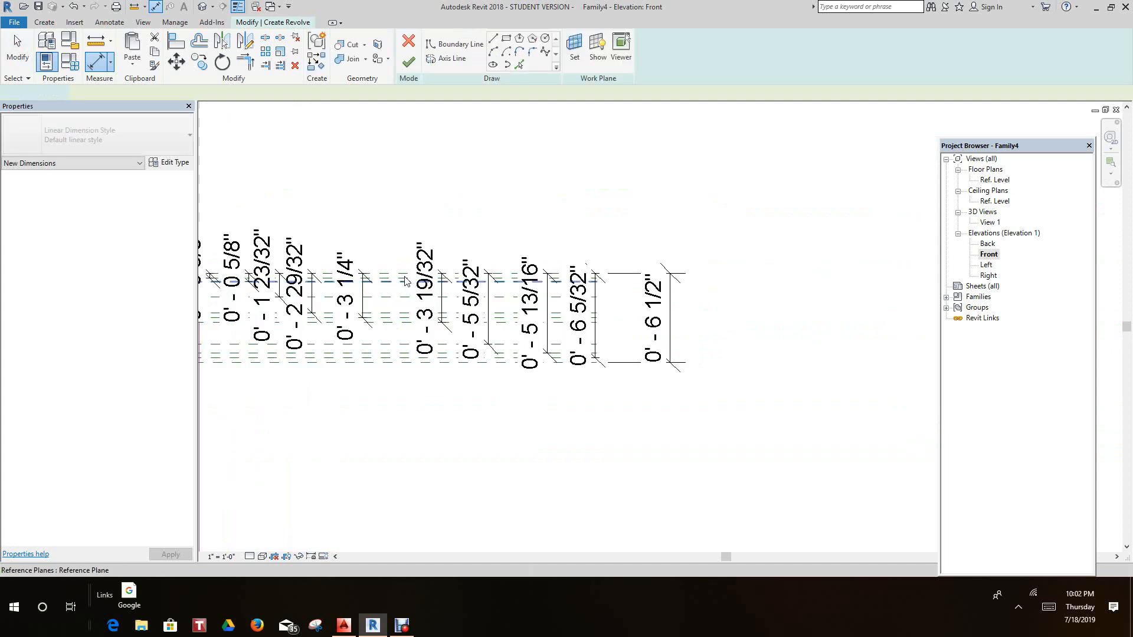
scroll(406, 281, "up", 2)
key("Escape")
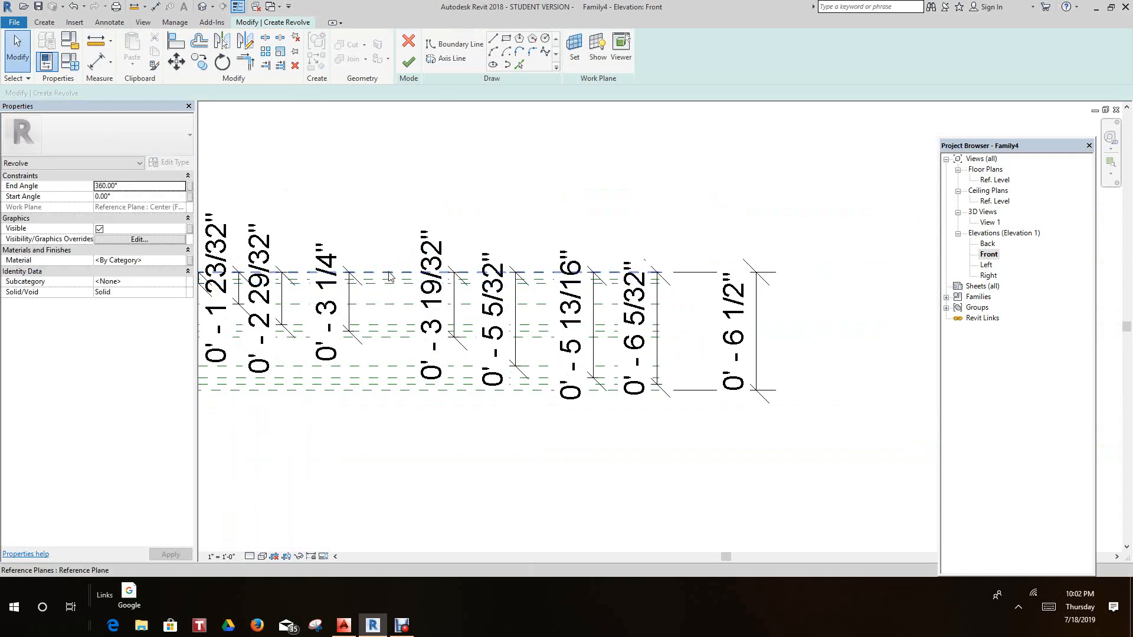
left_click(389, 273)
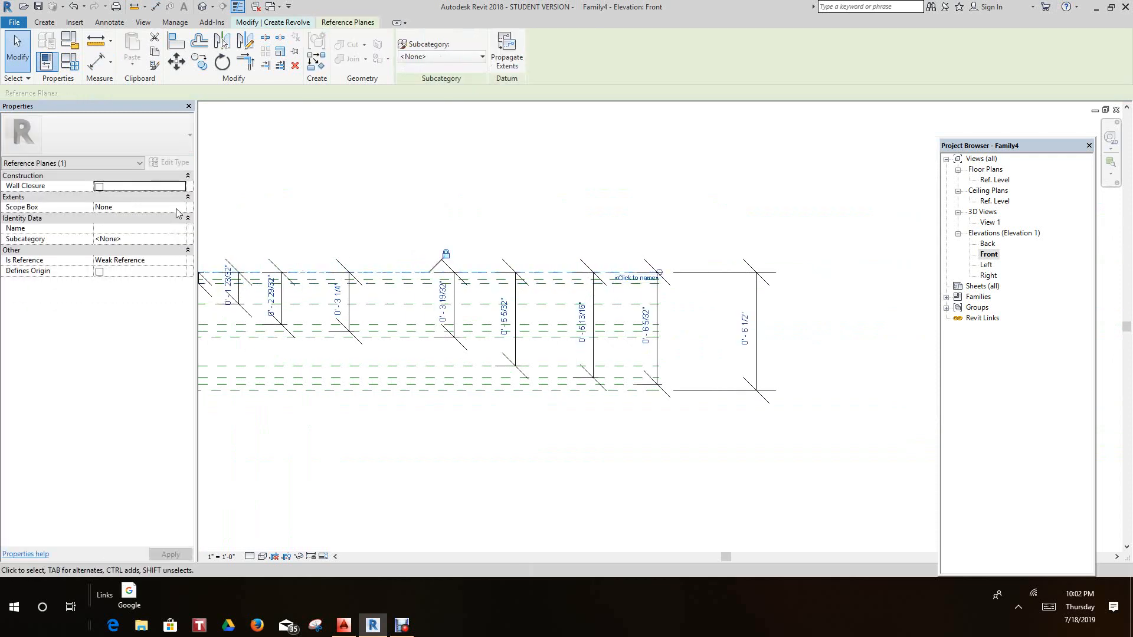
left_click(130, 230)
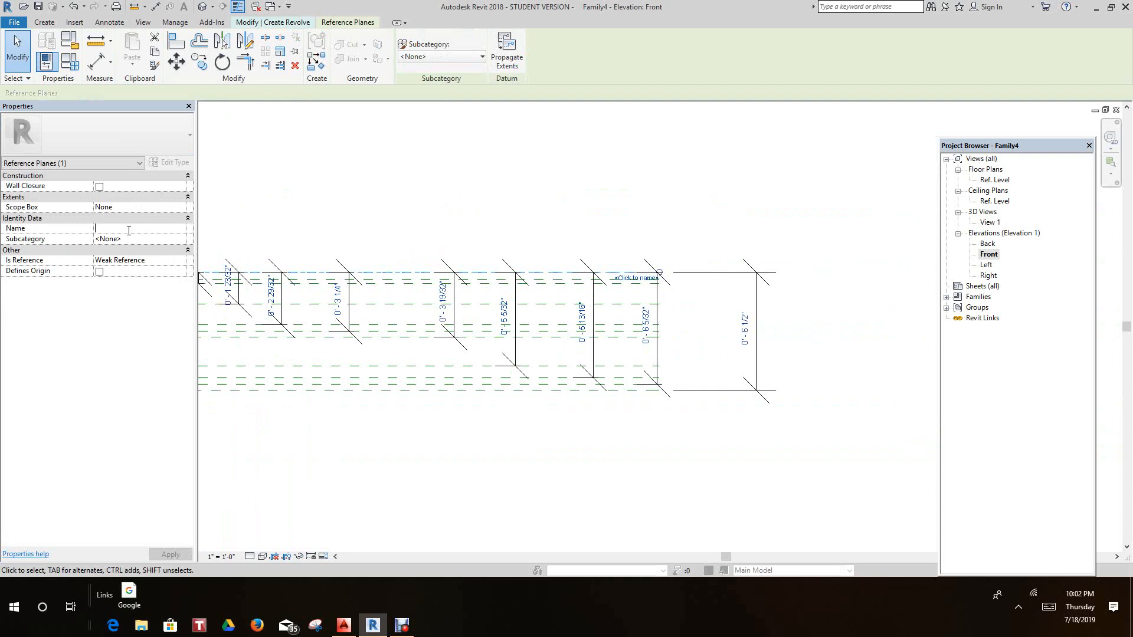
type("Y")
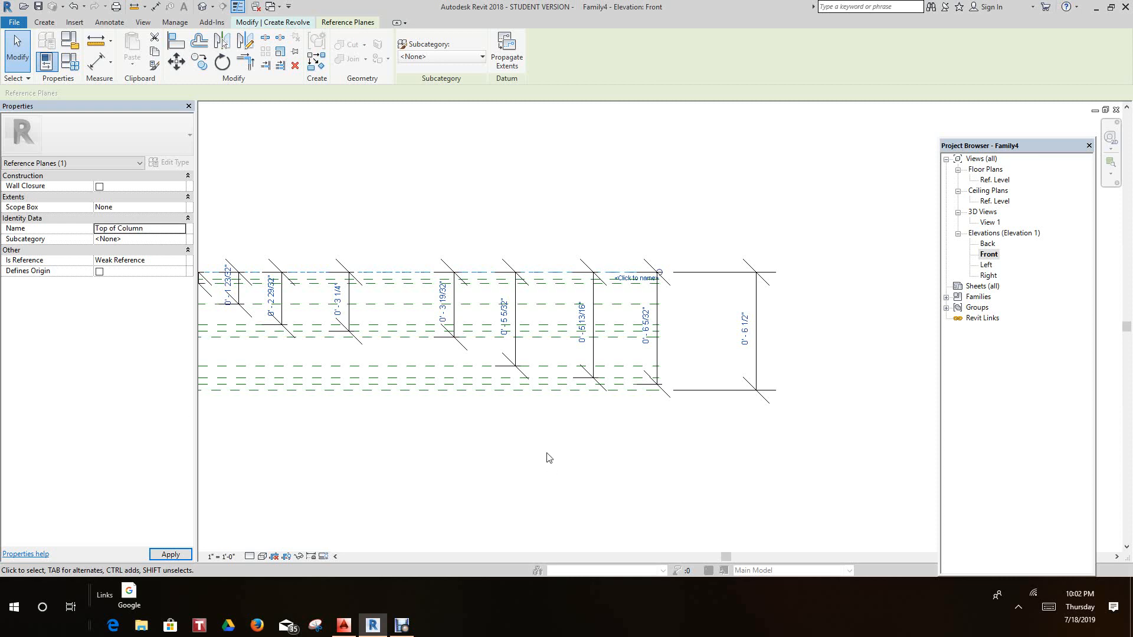
key("Escape")
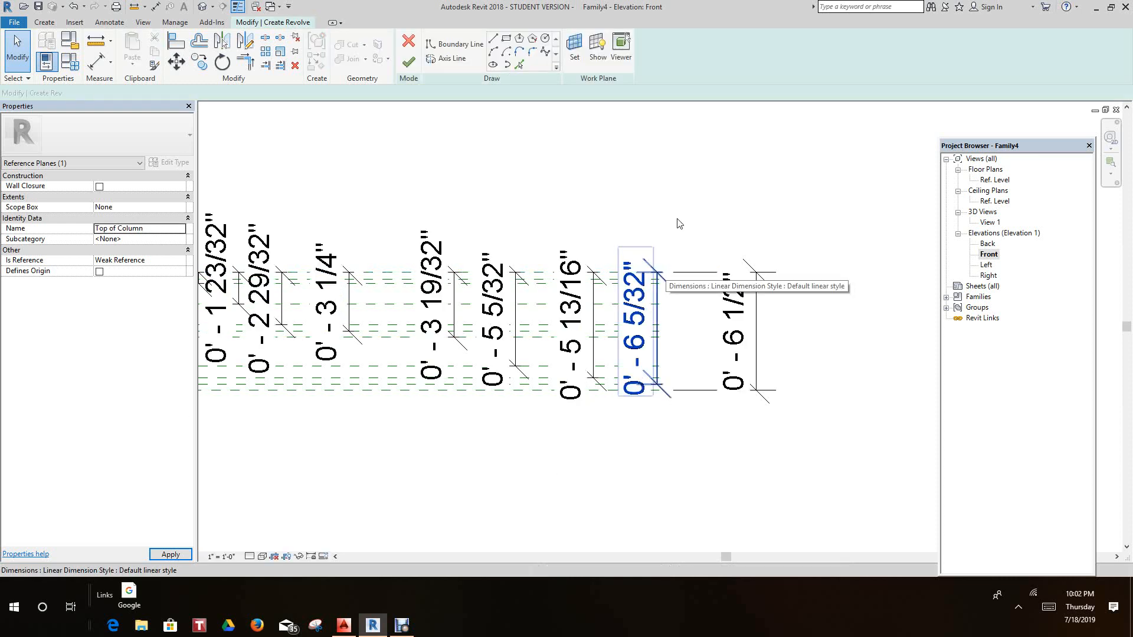
- Try a view scale of 1 1/2" = 1'-0" for the front elevation and settle on 3" = 1'-0"
scroll(666, 226, "up", 3)
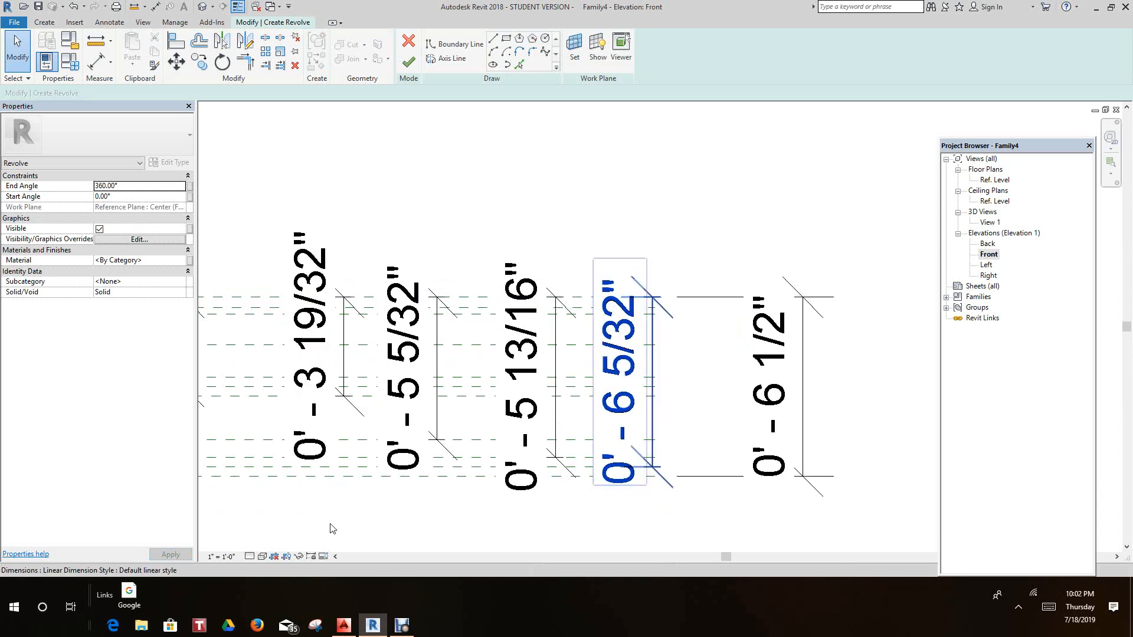
scroll(624, 265, "down", 3)
scroll(467, 400, "down", 1)
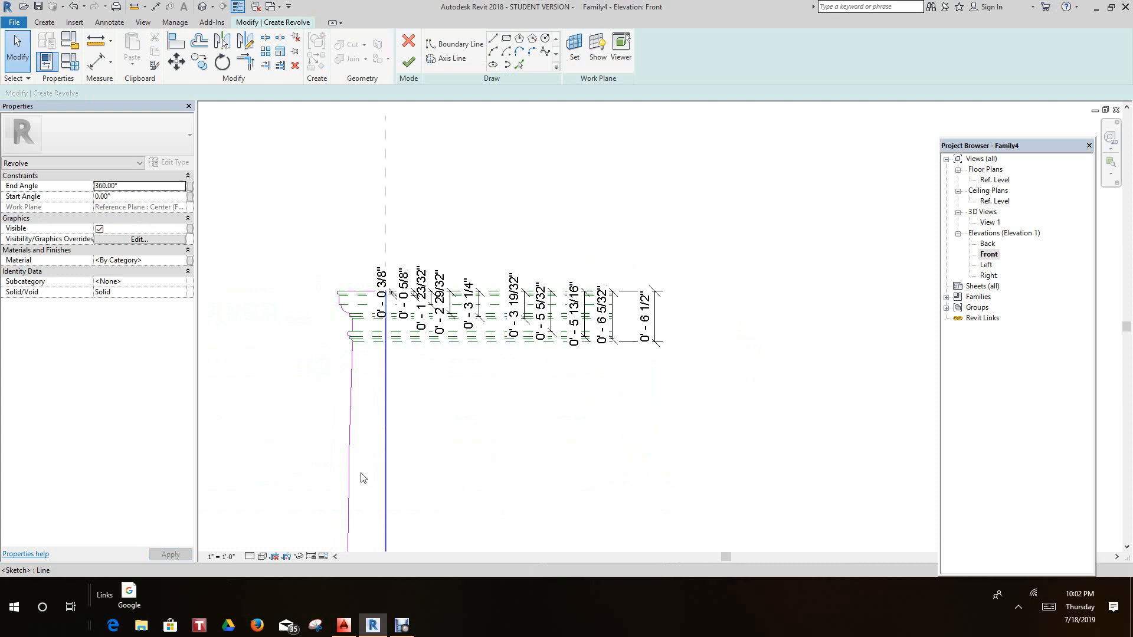
left_click(230, 557)
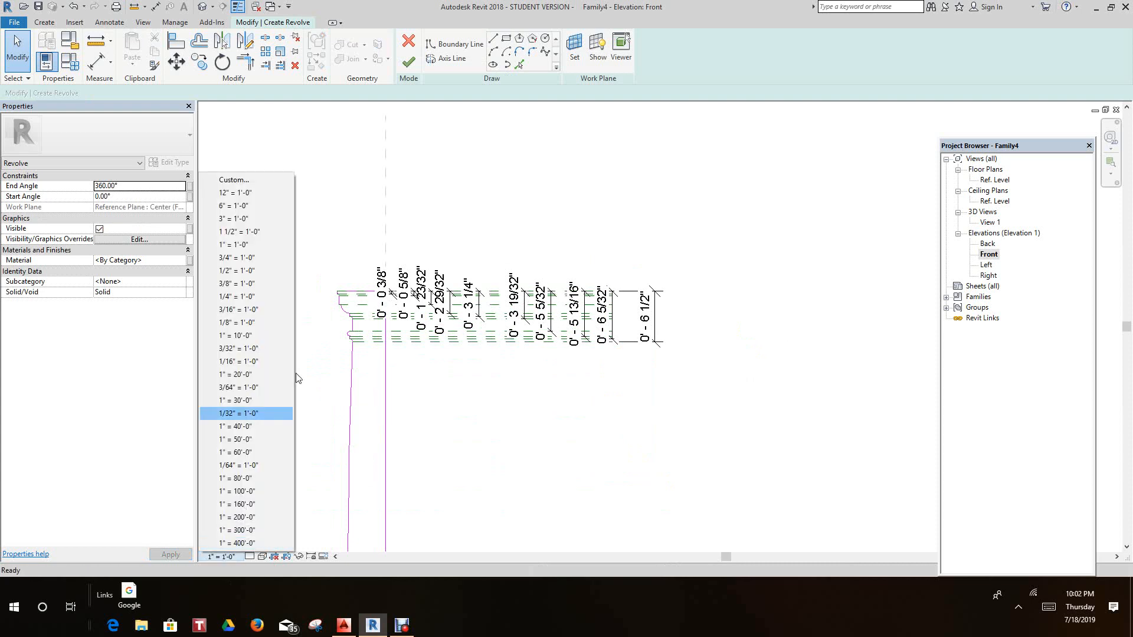
left_click(257, 232)
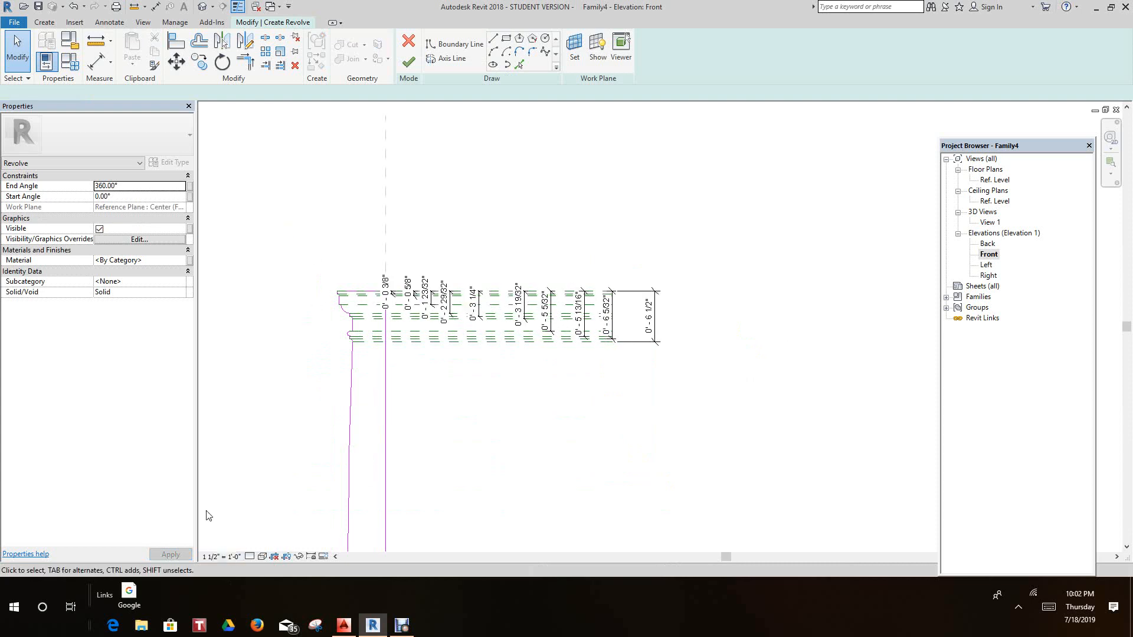
left_click(218, 556)
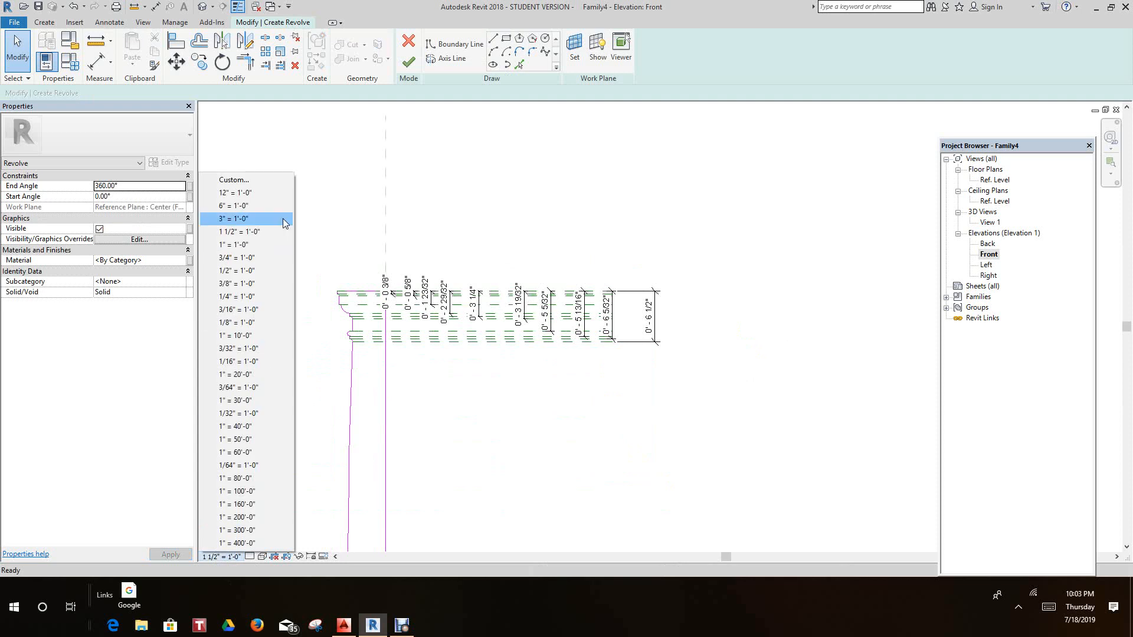
left_click(250, 219)
- Add an aligned overall height dimension from the Top of Column plane to the Ref. Level, placed outside the existing capital dimensions
middle_click_drag(425, 187, 578, 129)
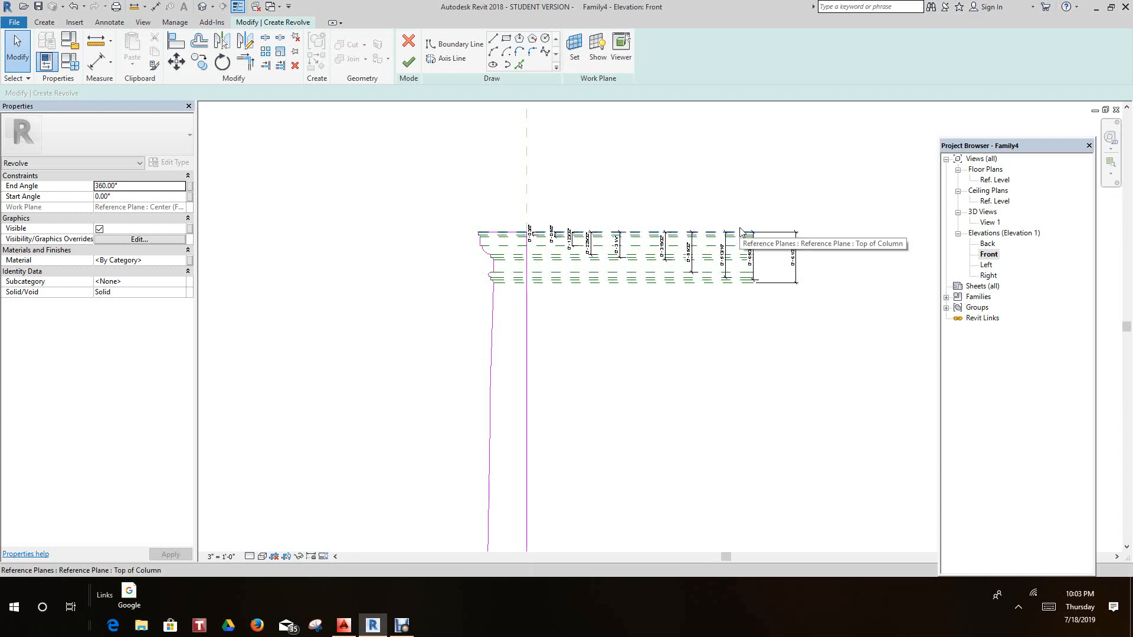
left_click(95, 61)
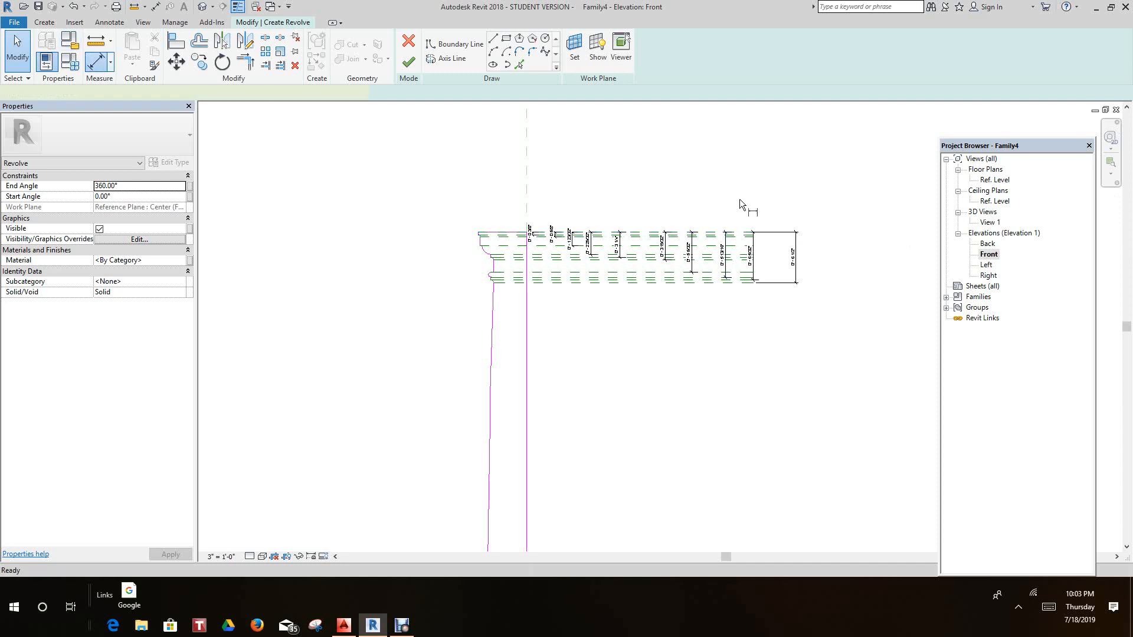
left_click(742, 231)
scroll(735, 406, "down", 1)
middle_click_drag(733, 374, 742, 177)
scroll(726, 369, "down", 1)
middle_click_drag(693, 418, 729, 346)
scroll(784, 413, "down", 1)
middle_click_drag(819, 447, 713, 480)
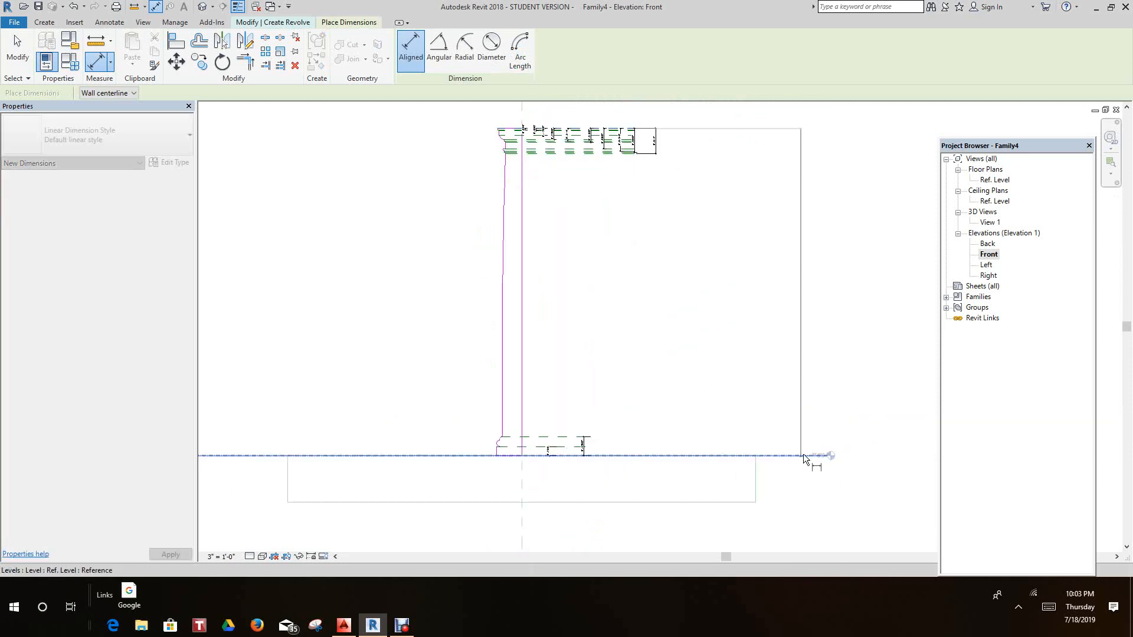
scroll(797, 460, "up", 1)
scroll(788, 457, "up", 2)
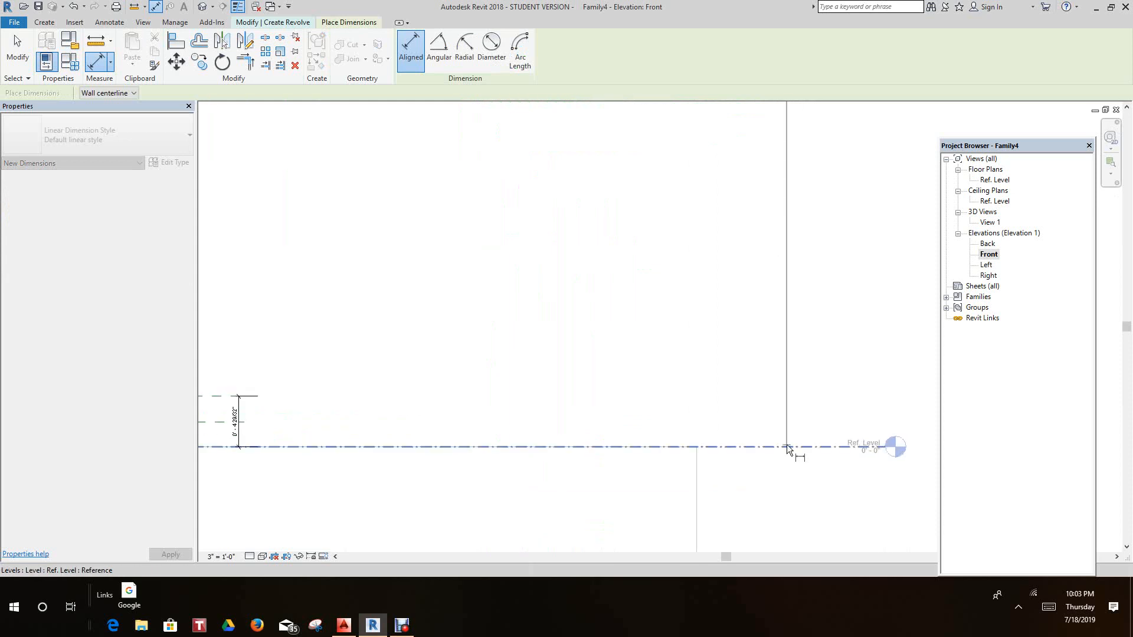
left_click(788, 447)
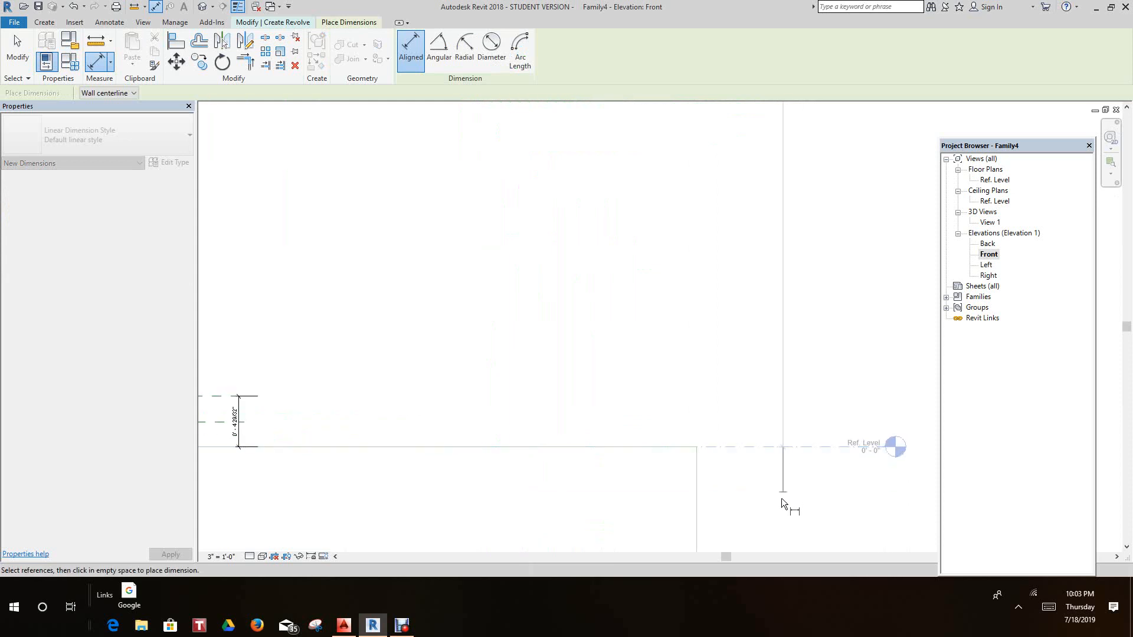
left_click(780, 501)
scroll(848, 309, "down", 1)
middle_click_drag(848, 309, 750, 466)
scroll(769, 273, "down", 1)
key("Escape")
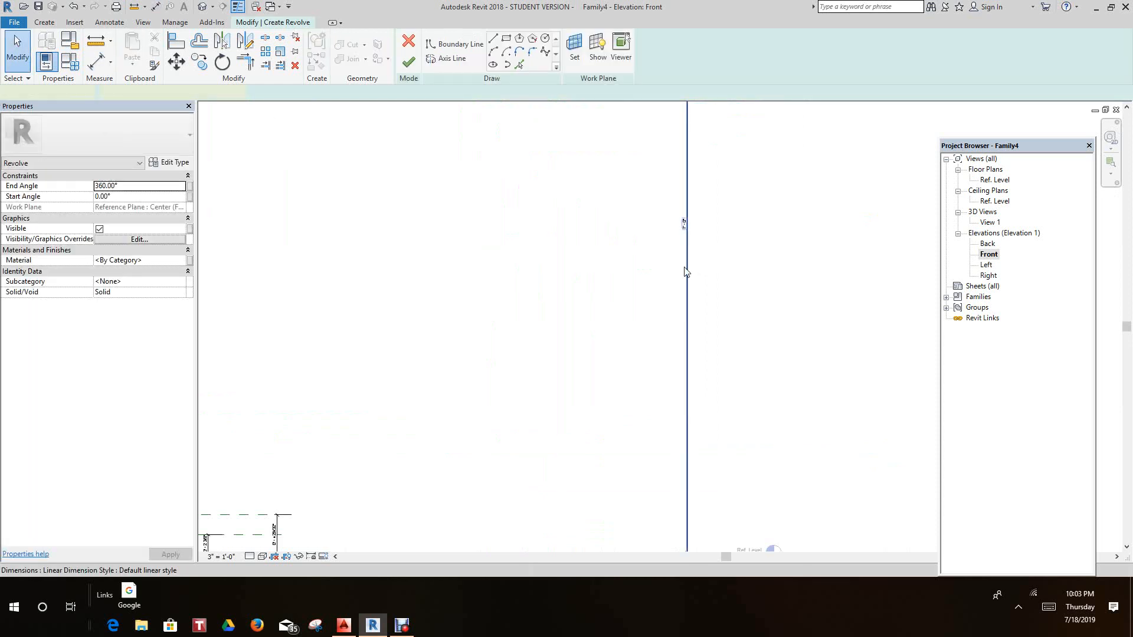
right_click(684, 271)
left_click(702, 333)
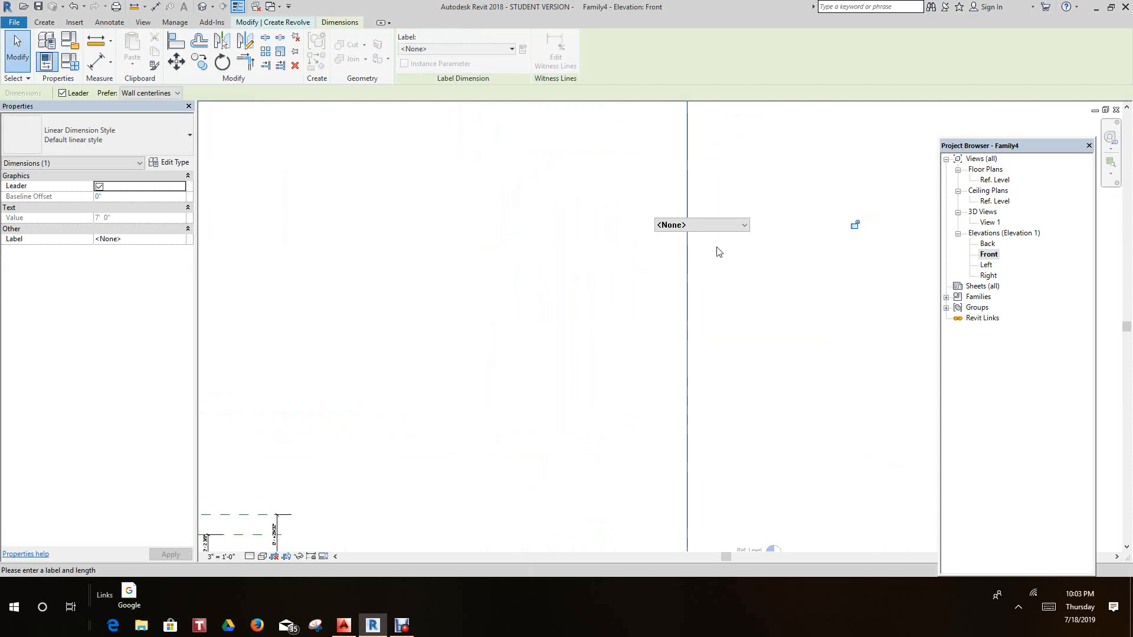
left_click(743, 227)
left_click(721, 253)
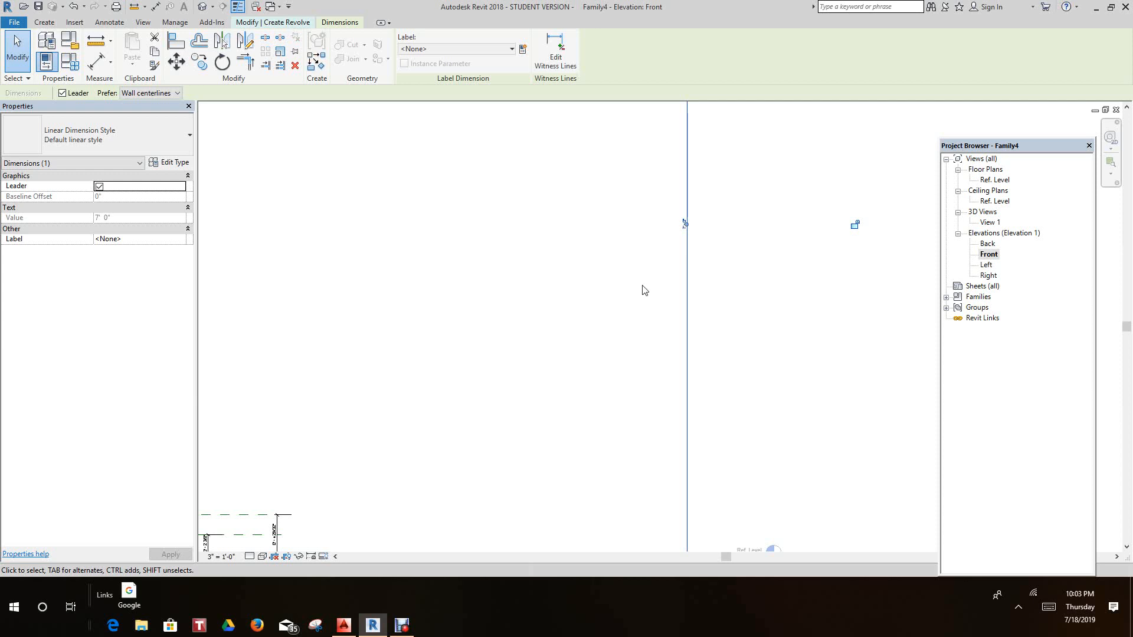
- Label the overall column height dimension with a new family type parameter named "Height", grouped under Dimensions
right_click(688, 257)
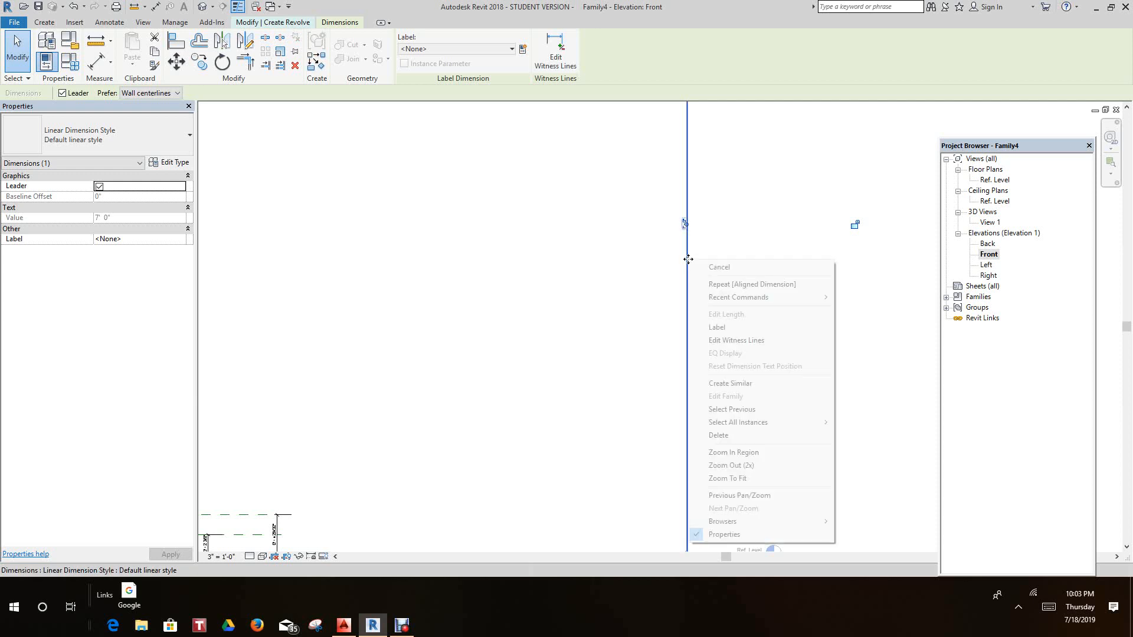
left_click(730, 329)
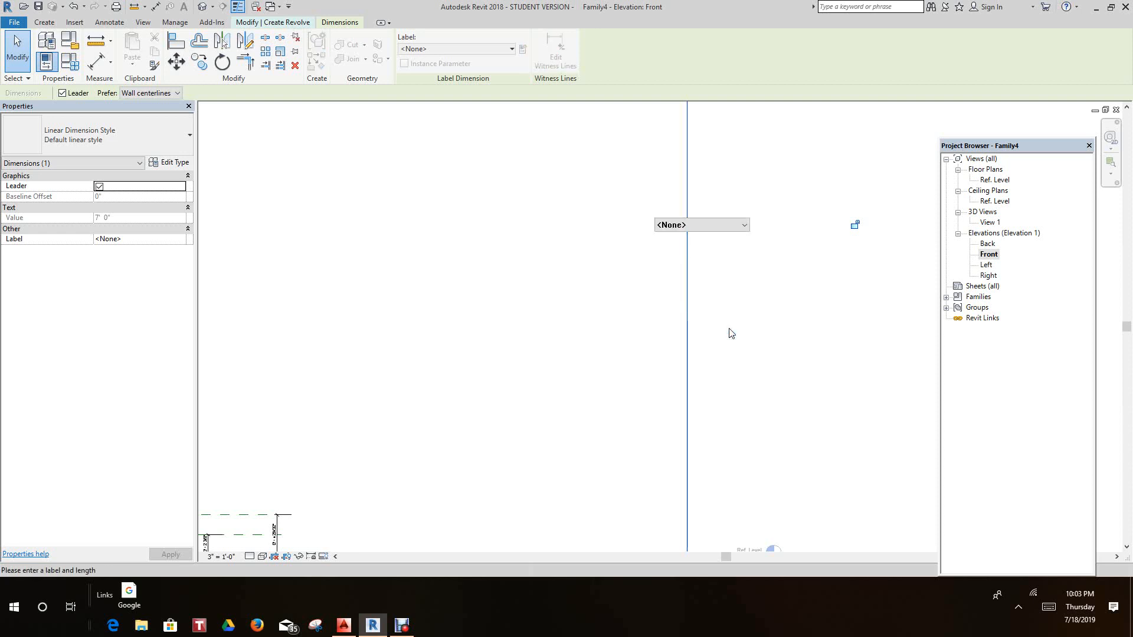
left_click(737, 229)
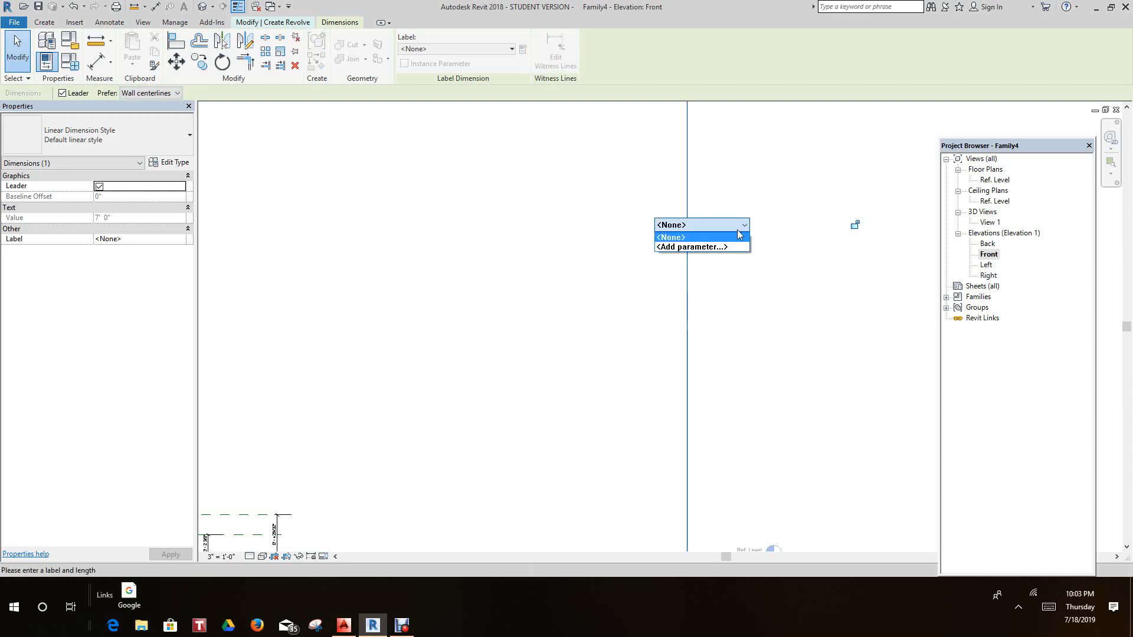
left_click(711, 246)
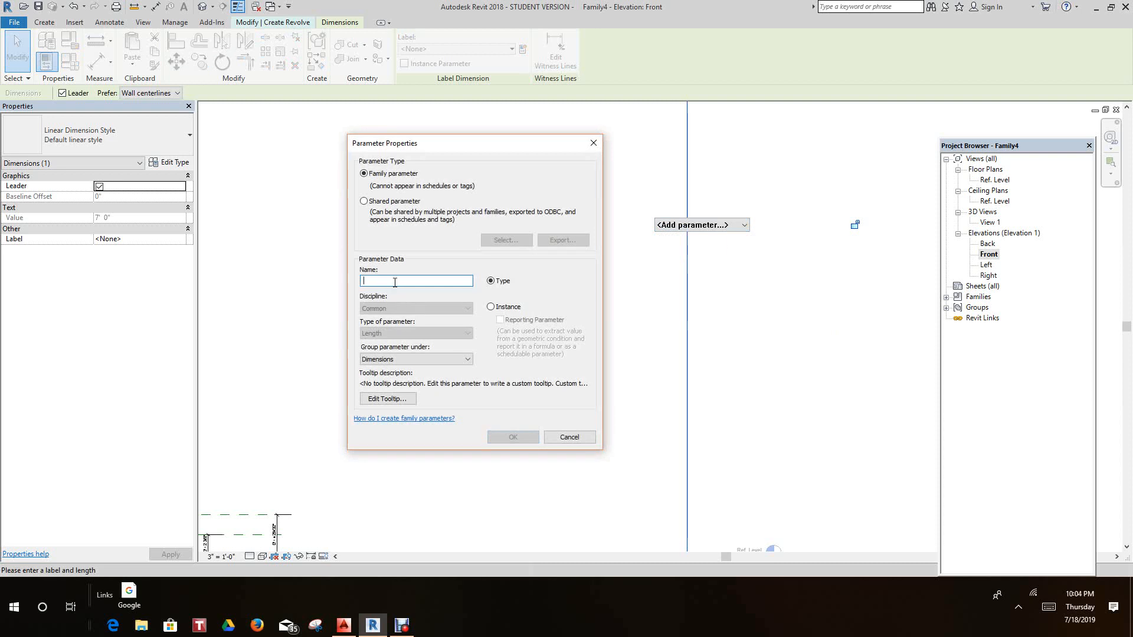
type("Height")
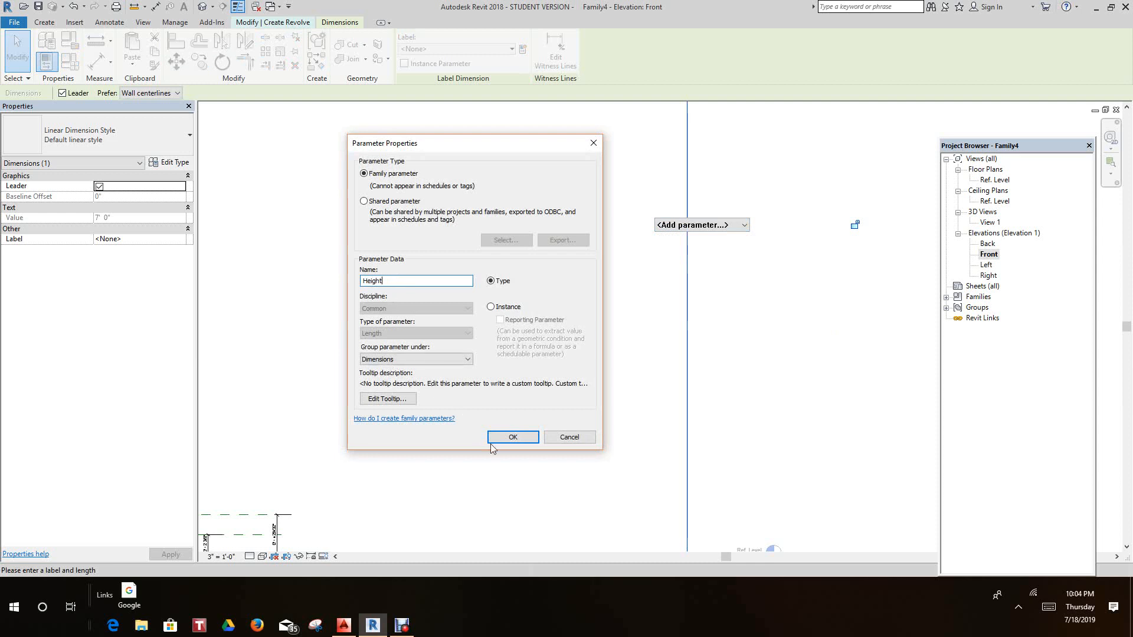
left_click(508, 435)
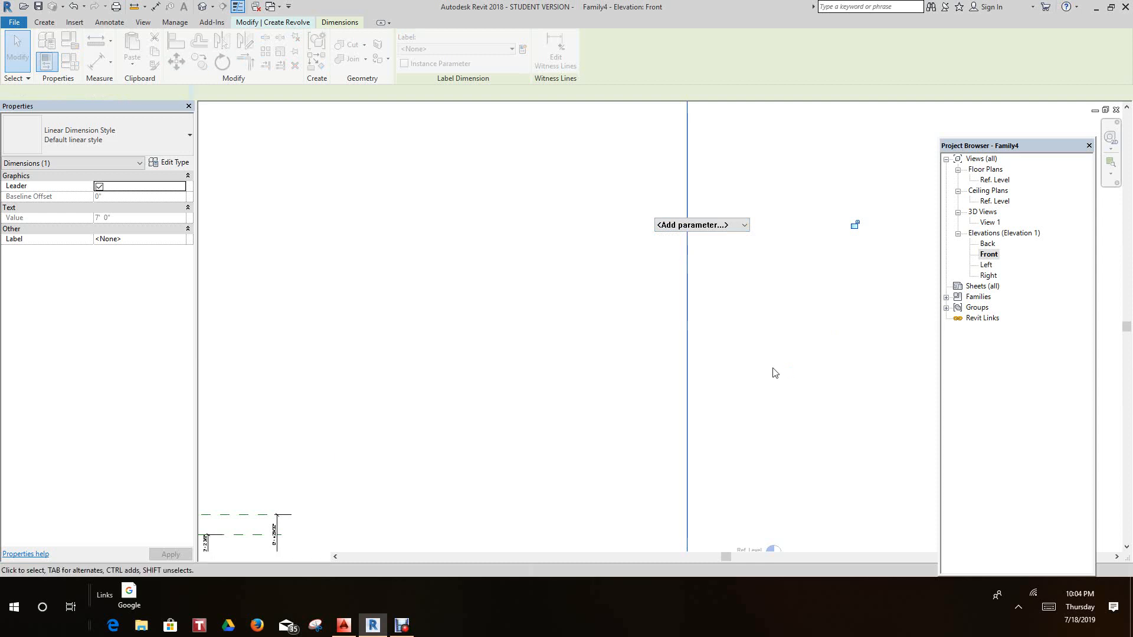
left_click(739, 280)
- Set the front elevation's view scale to 1 1/2" = 1'-0"
scroll(738, 277, "up", 2)
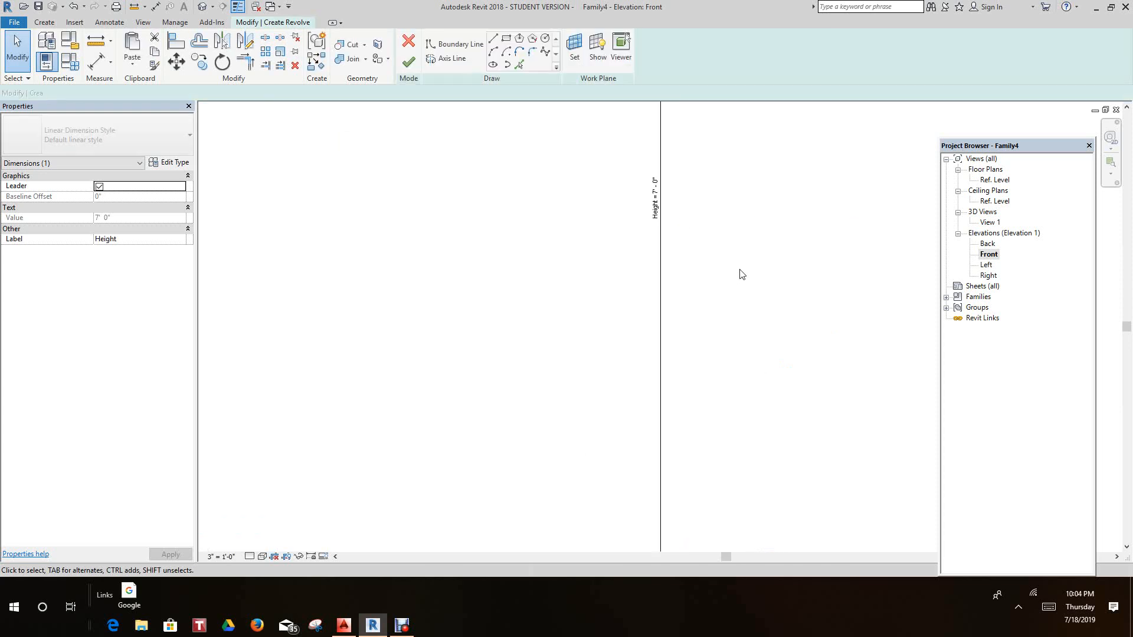
left_click(222, 557)
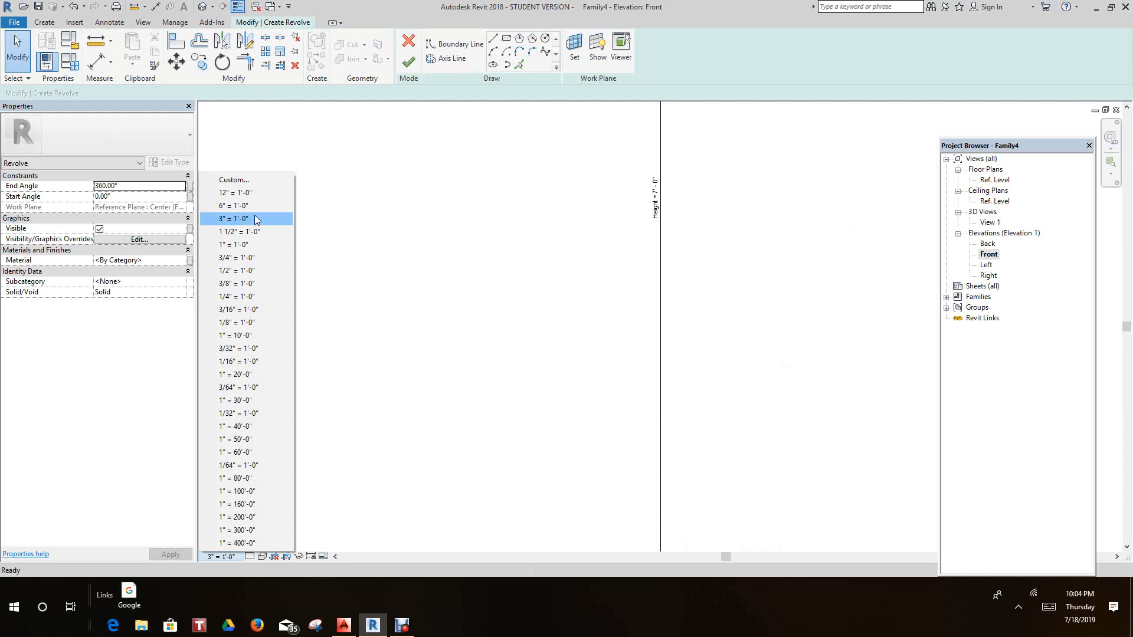
left_click(255, 233)
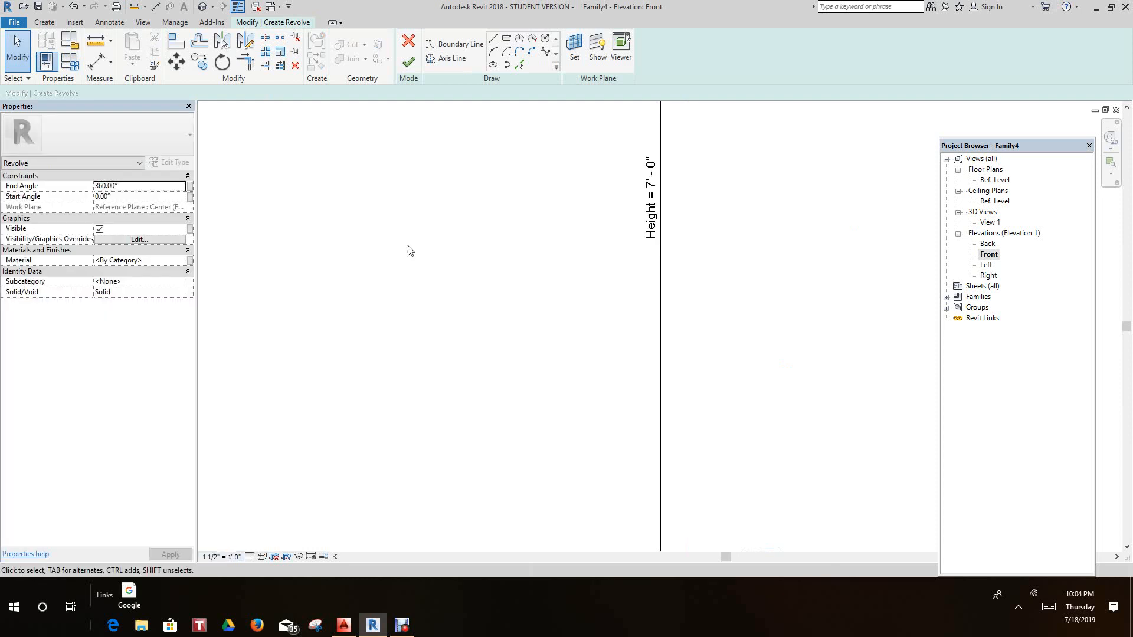
- Add an aligned dimension from the base's outer vertical profile edge to the center reference plane, placed below the Ref. Level
scroll(450, 265, "down", 6)
middle_click_drag(467, 280, 573, 308)
scroll(485, 285, "up", 3)
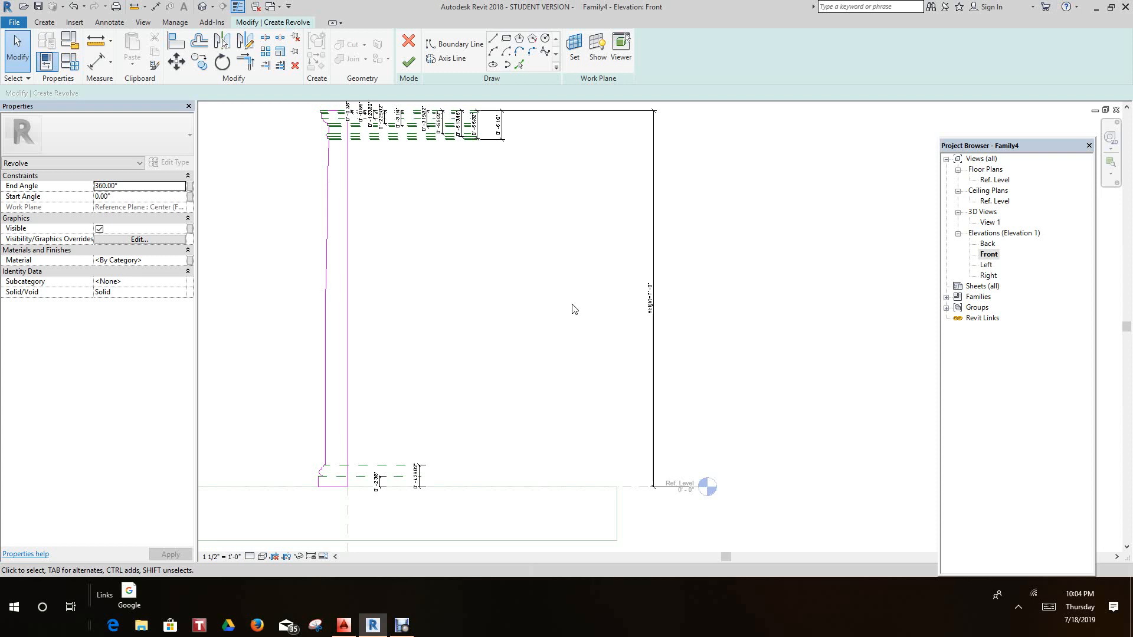
middle_click_drag(451, 360, 523, 208)
scroll(524, 208, "down", 1)
left_click(104, 64)
scroll(448, 302, "up", 2)
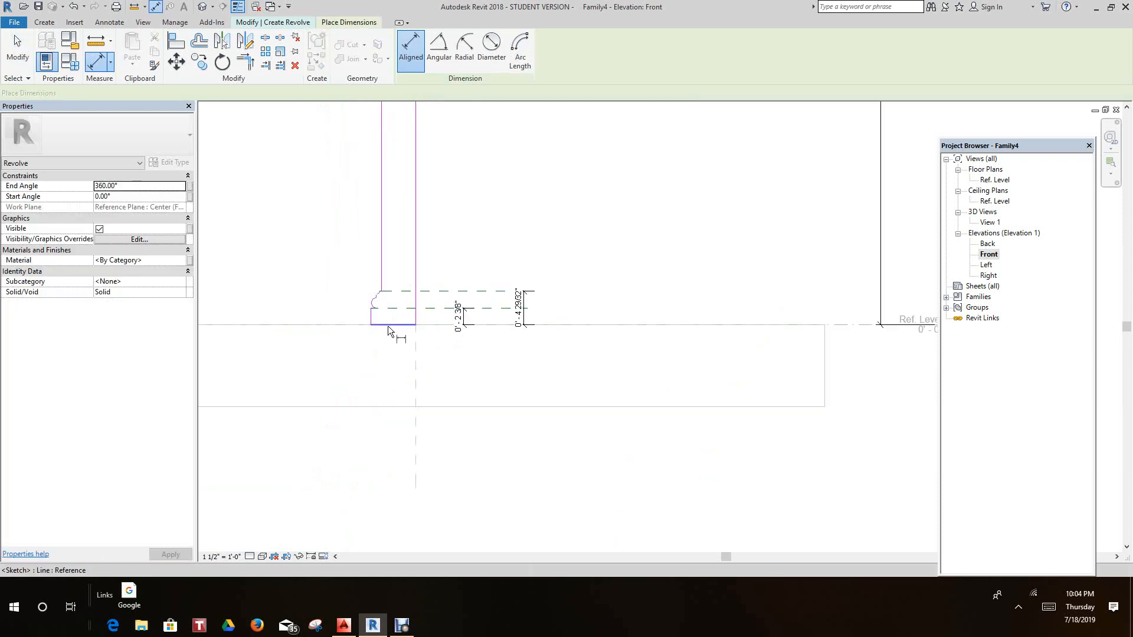
scroll(387, 326, "up", 2)
left_click(360, 314)
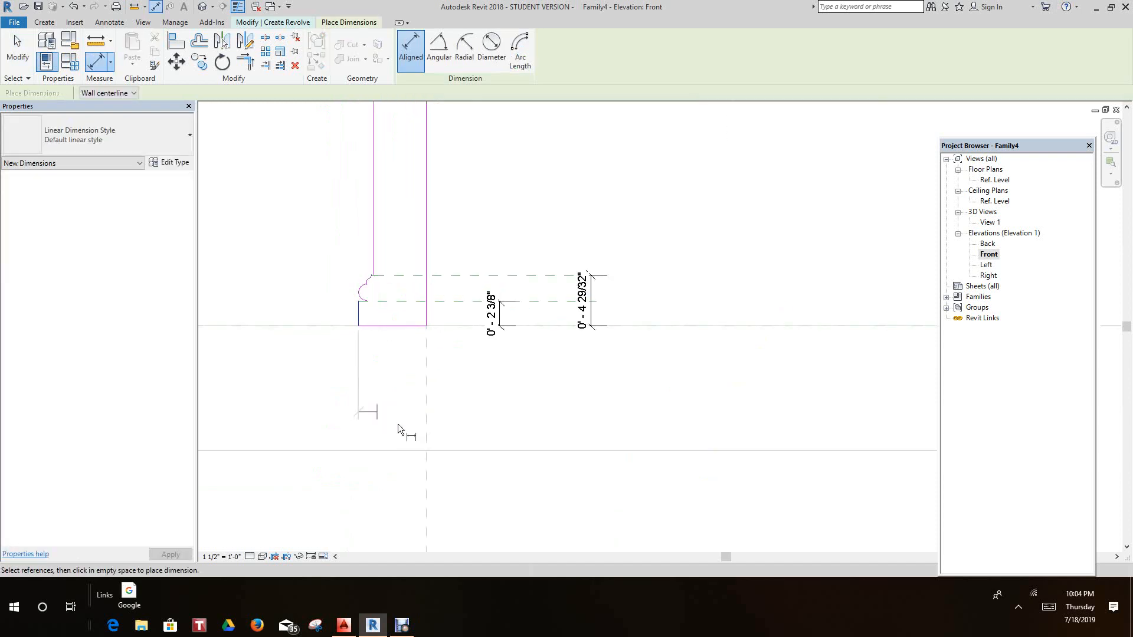
left_click(427, 424)
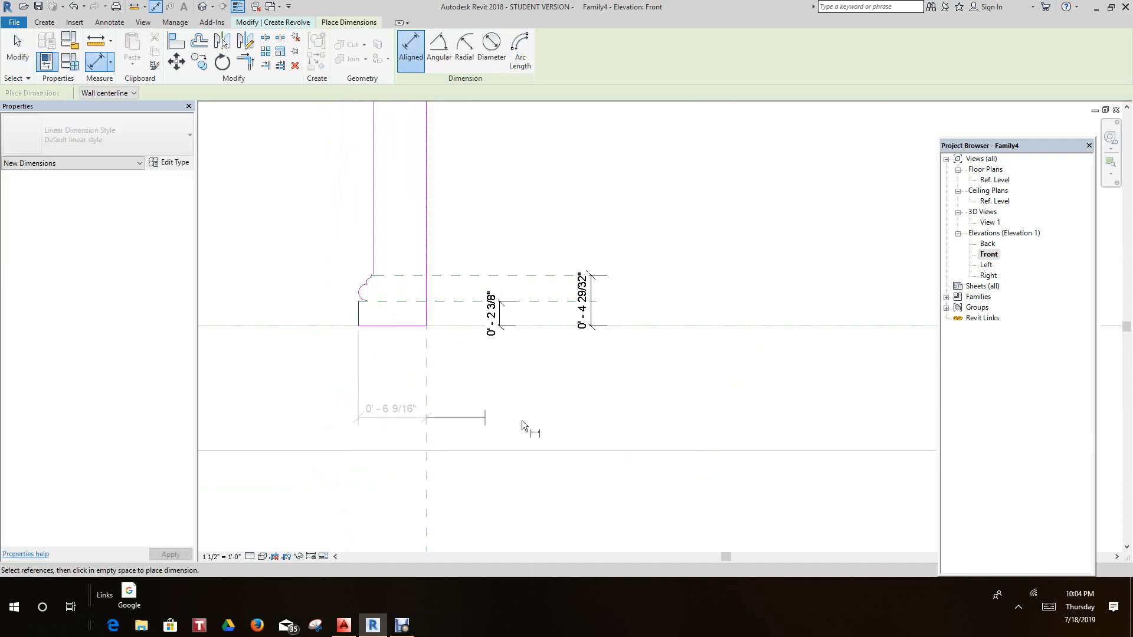
left_click(565, 419)
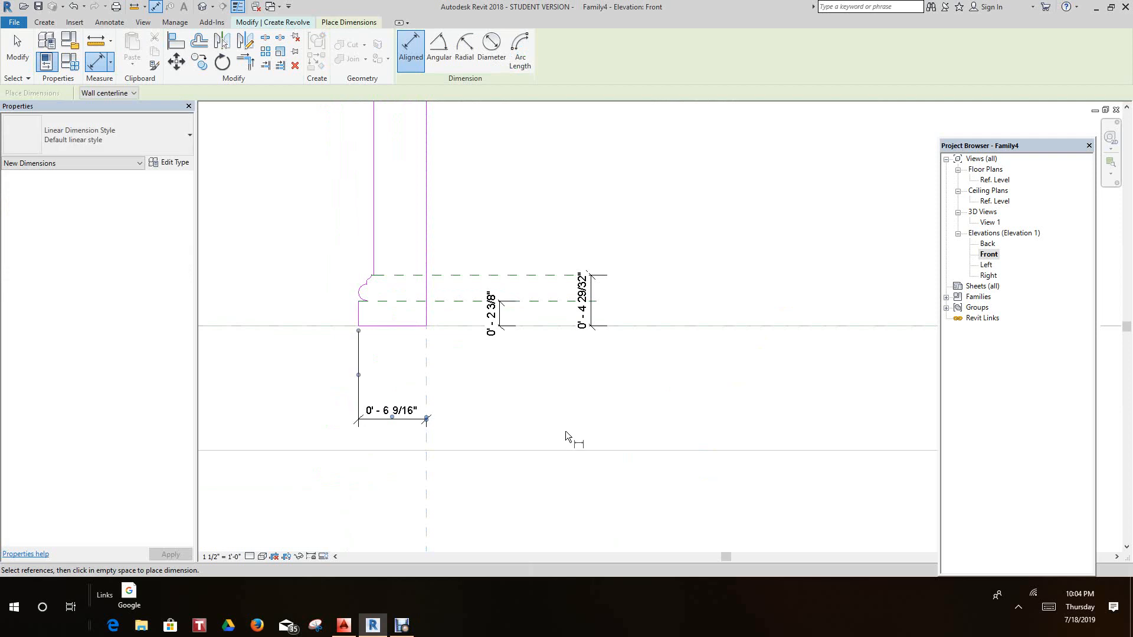
right_click(478, 474)
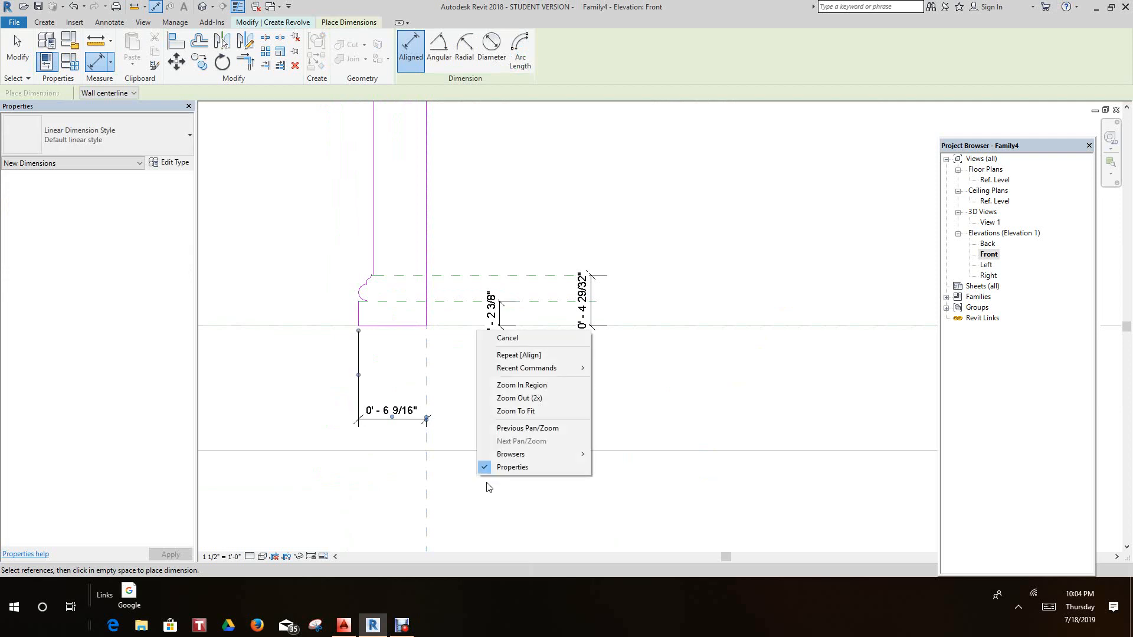
left_click(522, 338)
right_click(392, 430)
left_click(407, 433)
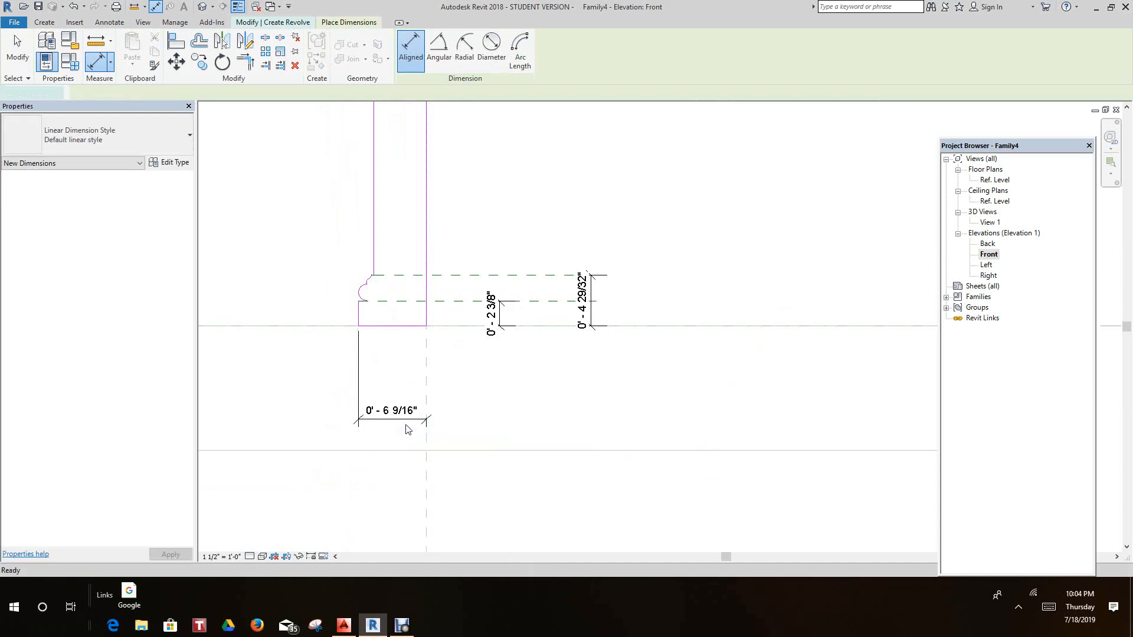
- Label the horizontal dimension below the base with a new family type parameter named "Base Radius"
left_click(407, 421)
right_click(407, 420)
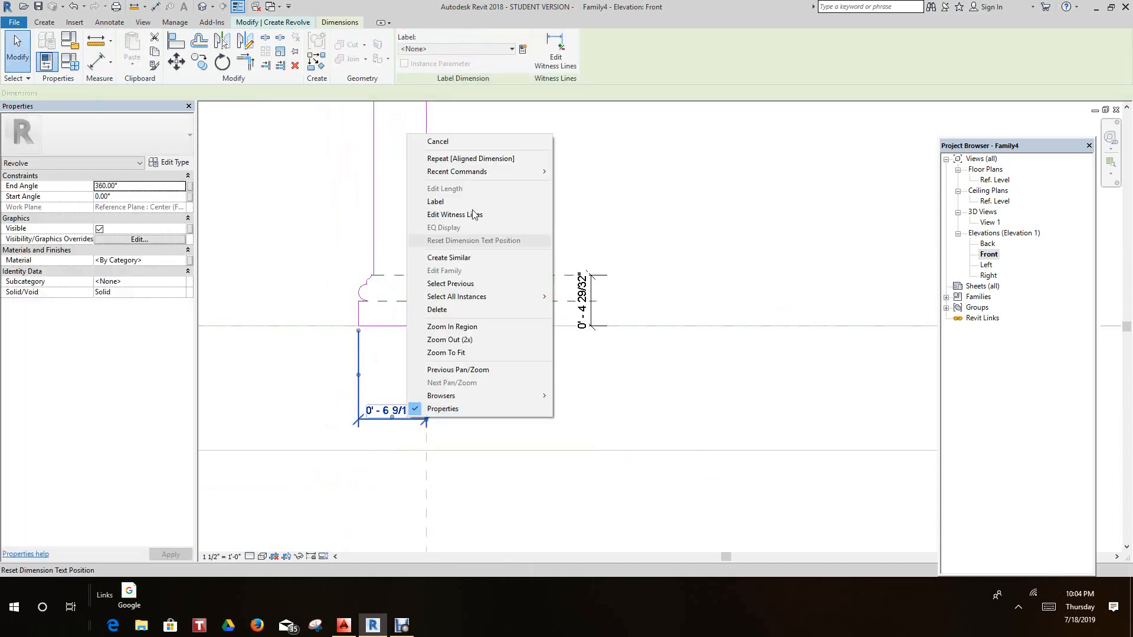
left_click(440, 201)
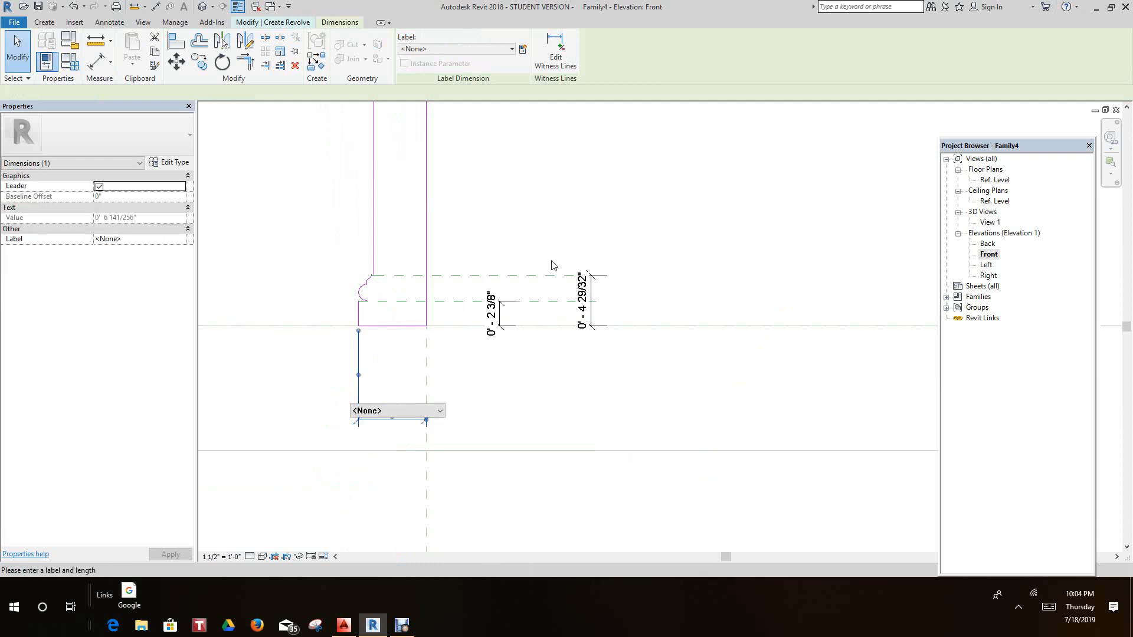
left_click(440, 413)
left_click(394, 432)
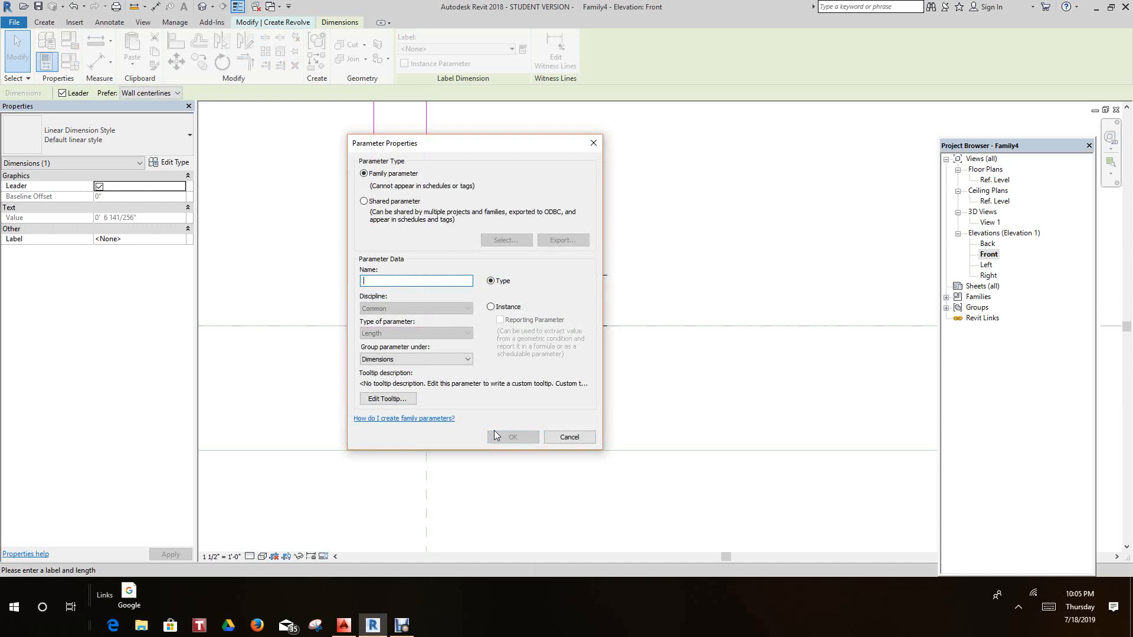
type("Base Radius")
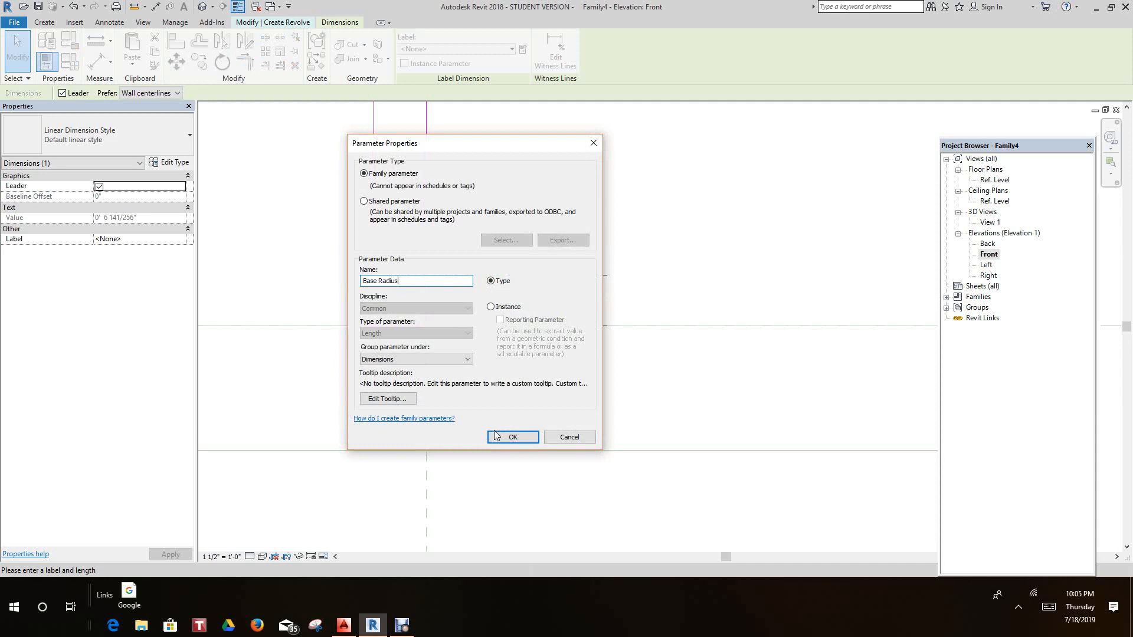
left_click(514, 440)
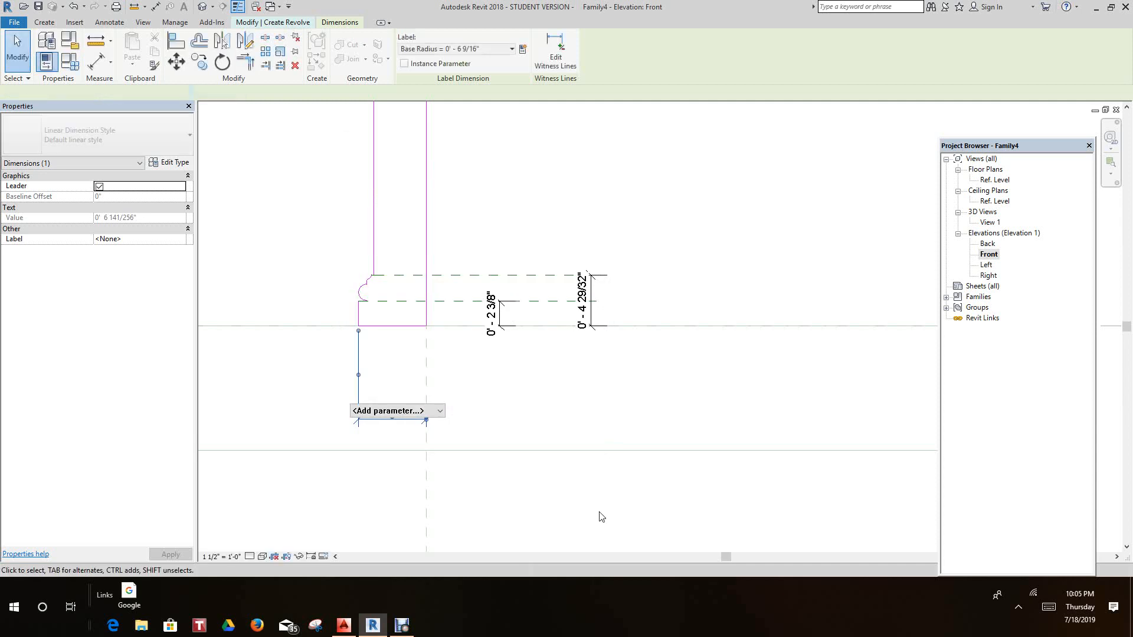
left_click(567, 466)
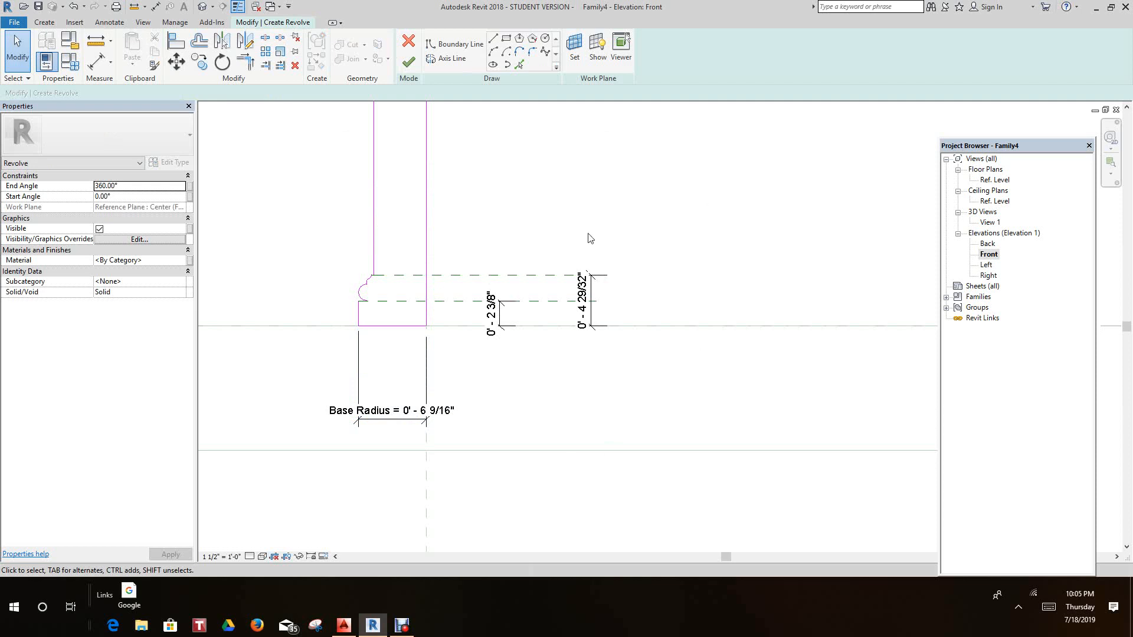
- Add an aligned dimension from the capital's outermost vertical profile edge to the center reference plane, placed above the column
scroll(589, 236, "down", 2)
mouse_move(555, 183)
middle_mouse_down()
mouse_move(539, 391)
mouse_move(553, 338)
middle_mouse_up()
middle_click_drag(526, 162, 560, 460)
scroll(539, 365, "down", 1)
scroll(538, 364, "up", 4)
scroll(508, 324, "up", 3)
middle_click_drag(474, 286, 371, 99)
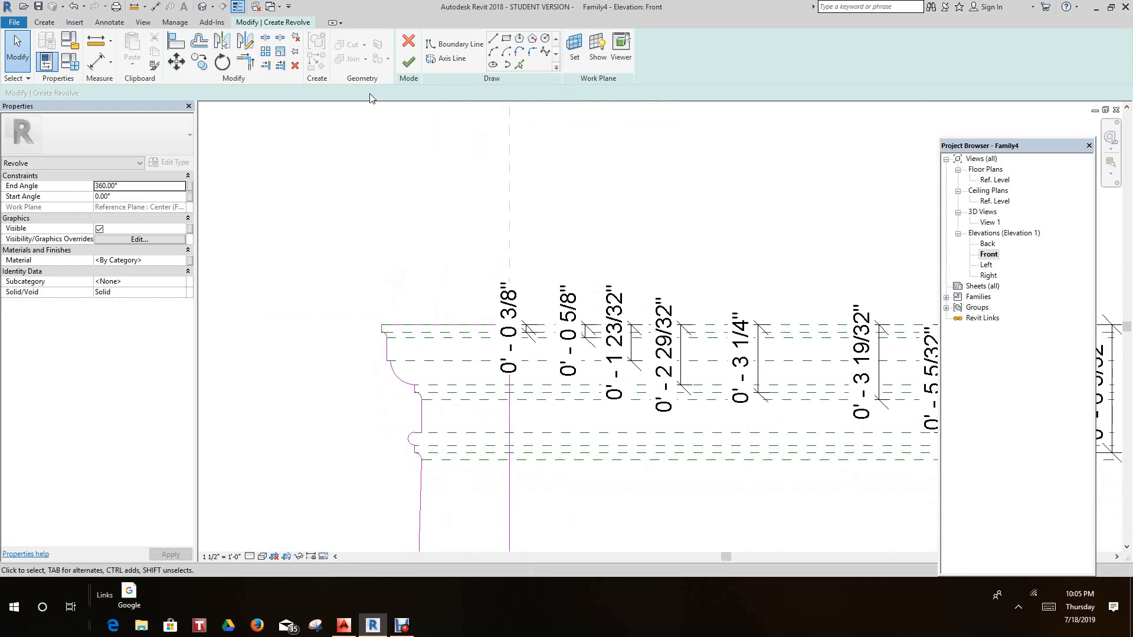
scroll(347, 302, "up", 3)
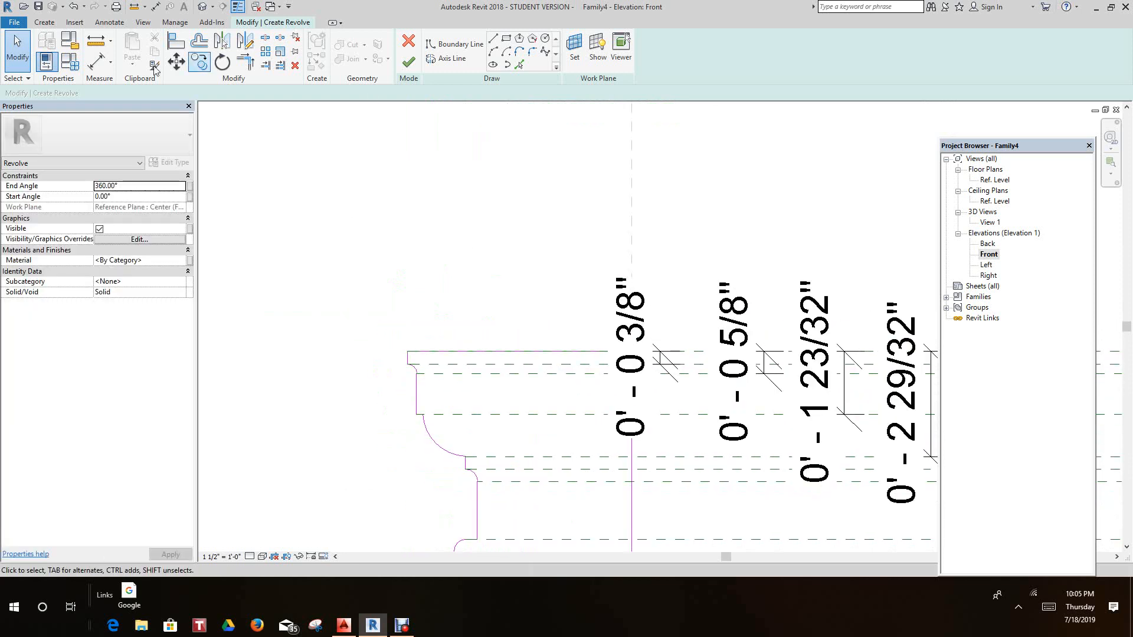
left_click(96, 62)
scroll(425, 359, "up", 1)
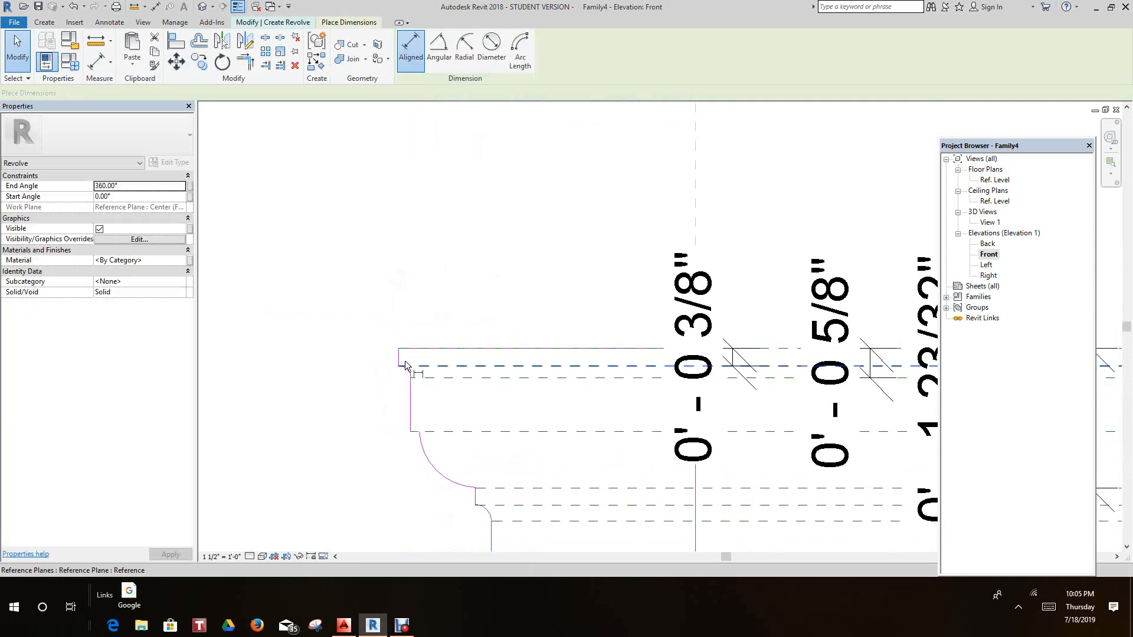
left_click(408, 359)
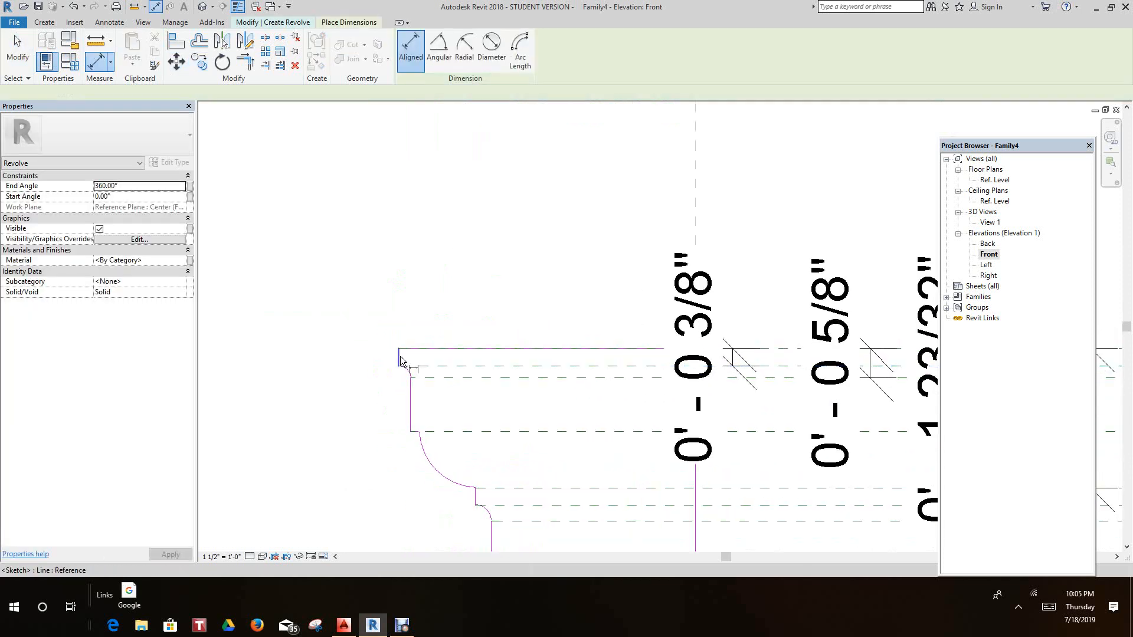
left_click(696, 177)
middle_click_drag(701, 222, 682, 284)
scroll(683, 284, "down", 1)
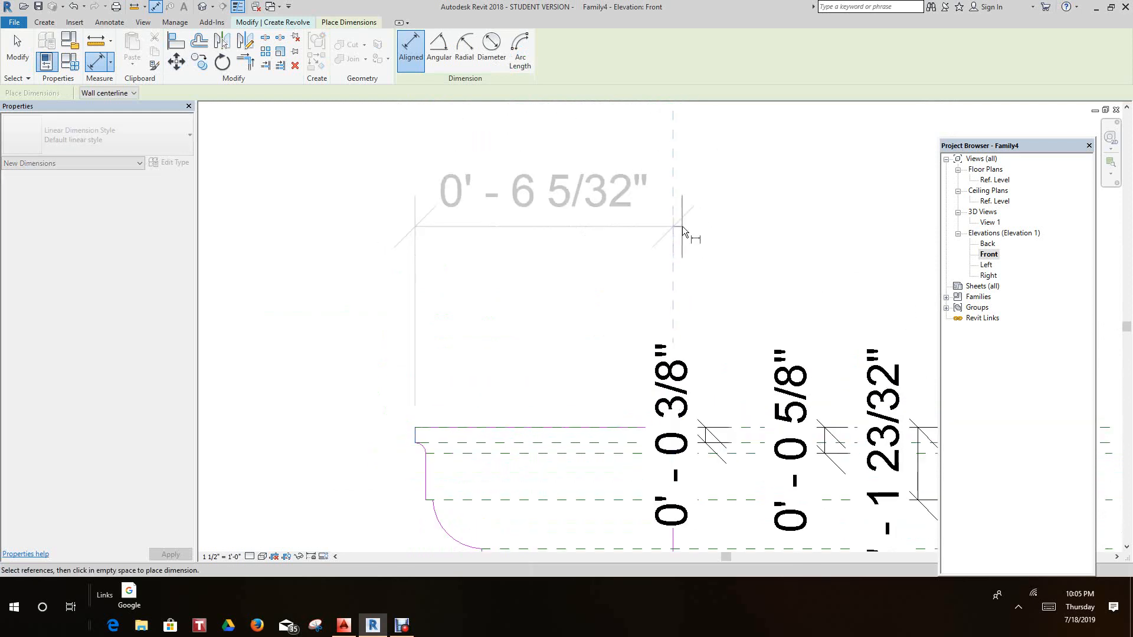
left_click(740, 177)
right_click(757, 188)
left_click(782, 202)
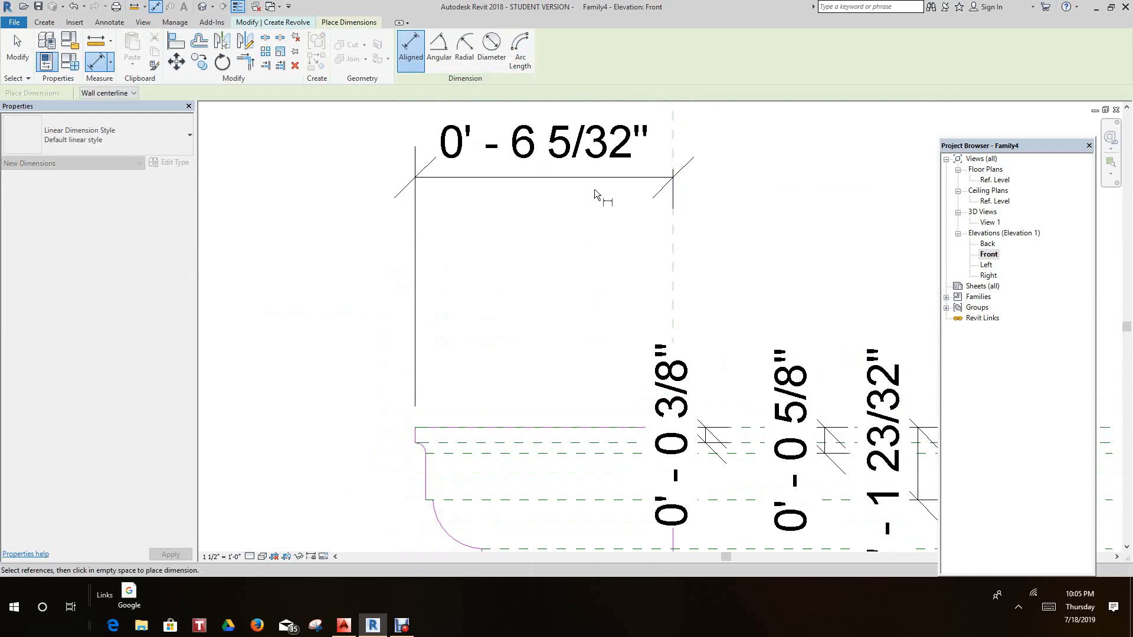
right_click(570, 212)
left_click(596, 219)
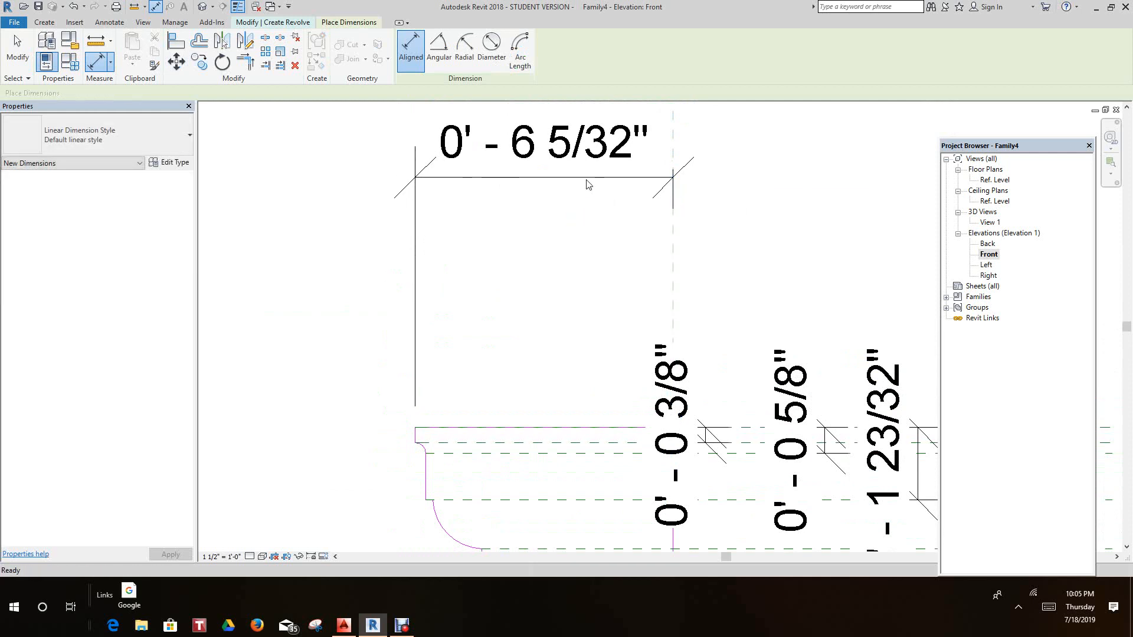
- Label the horizontal dimension above the capital with a new family type parameter named "Top Radius"
right_click(588, 182)
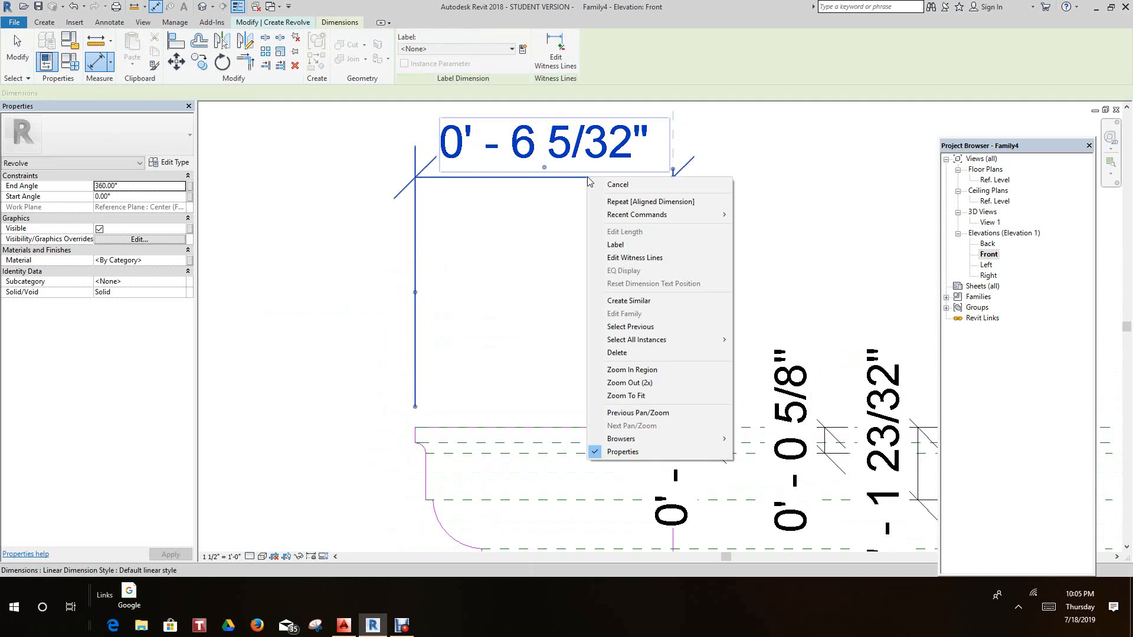
left_click(666, 239)
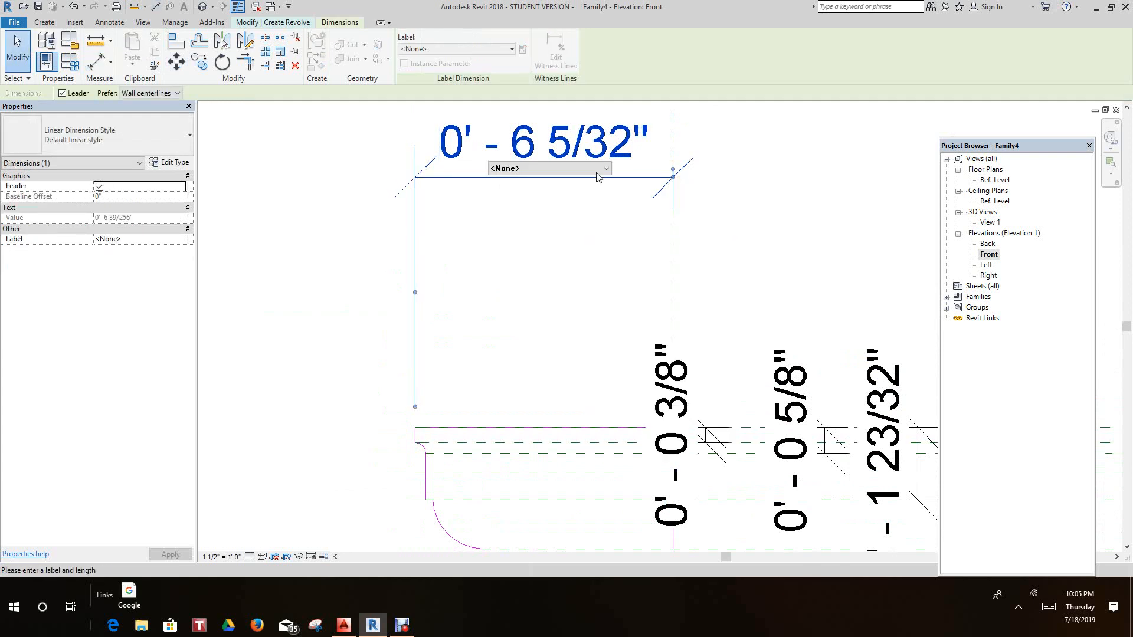
left_click(548, 168)
left_click(553, 191)
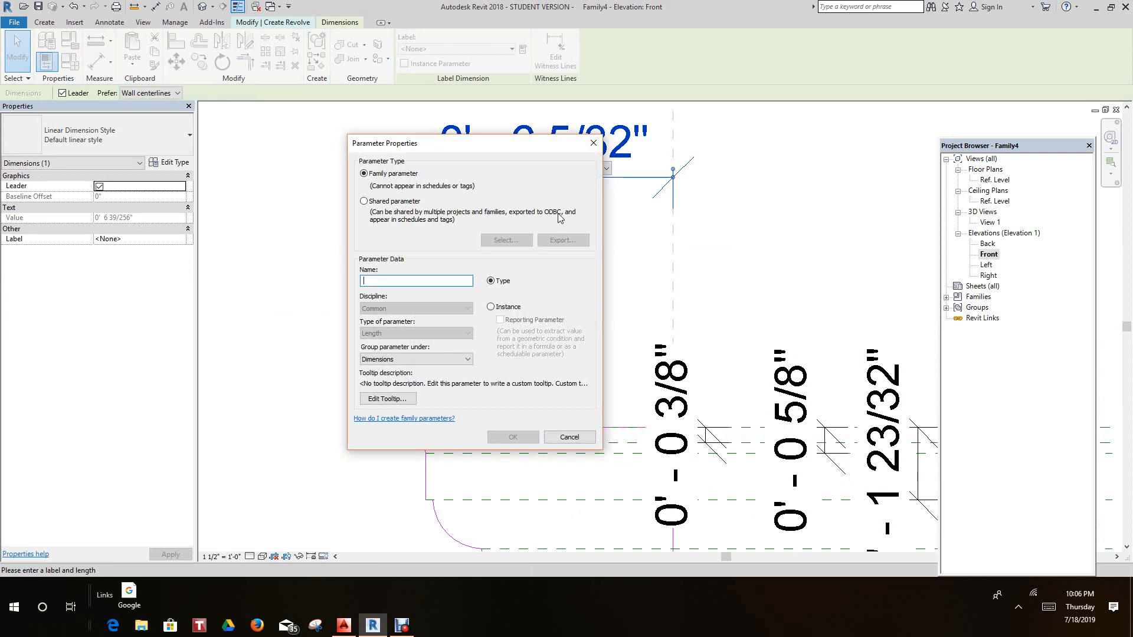
type("Top Radius")
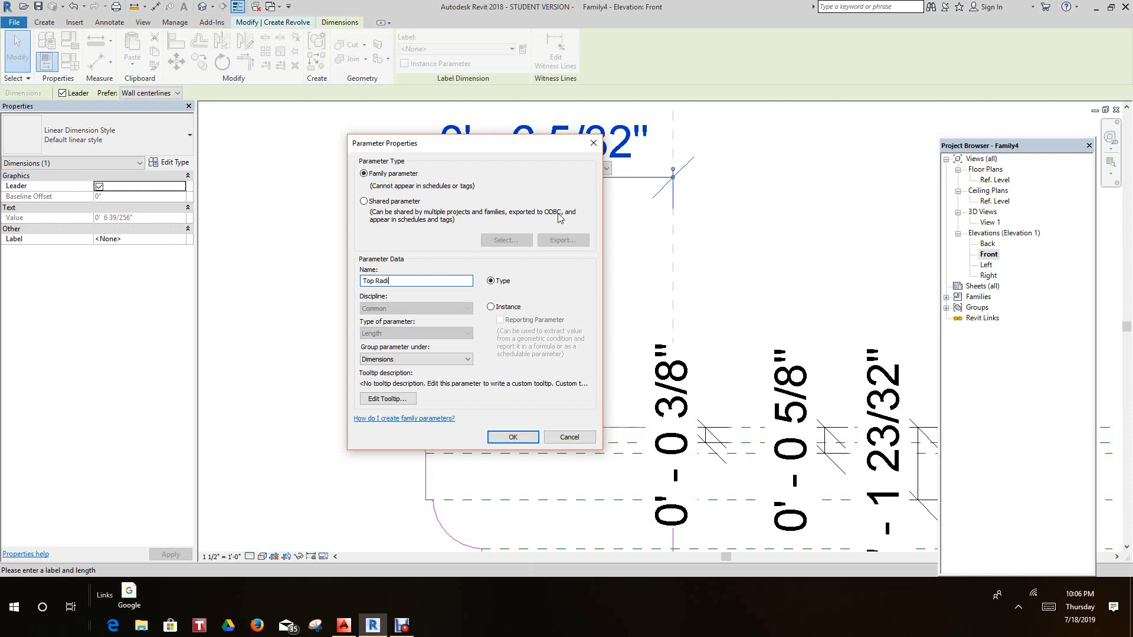
left_click(513, 438)
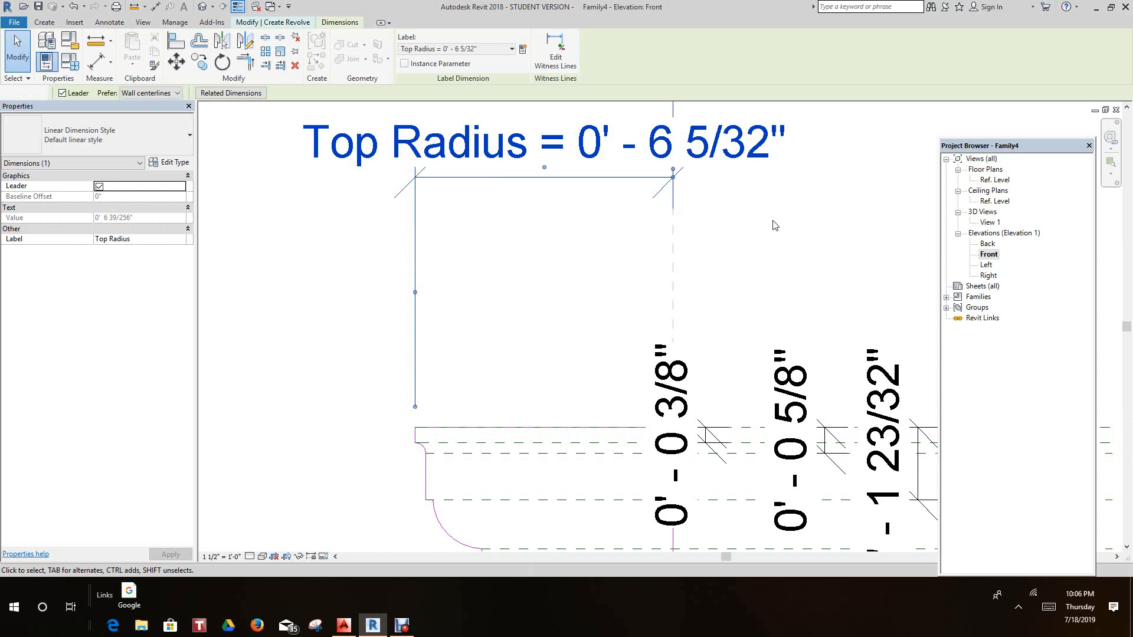
left_click(772, 216)
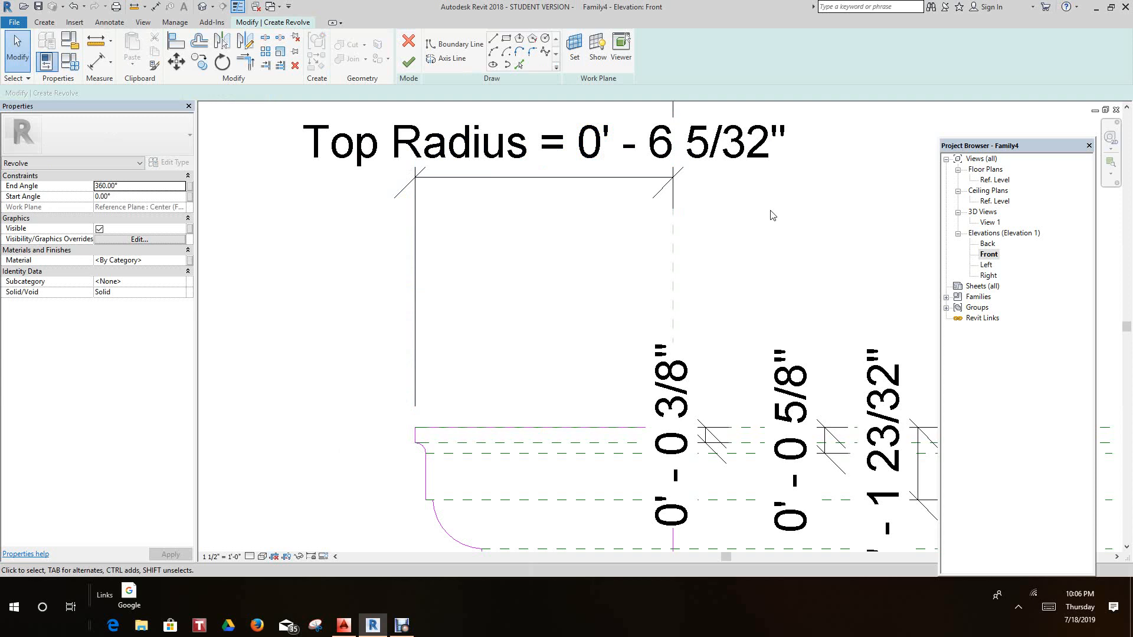
- Set the Front elevation's view scale to 3" = 1'-0"
scroll(607, 391, "down", 4)
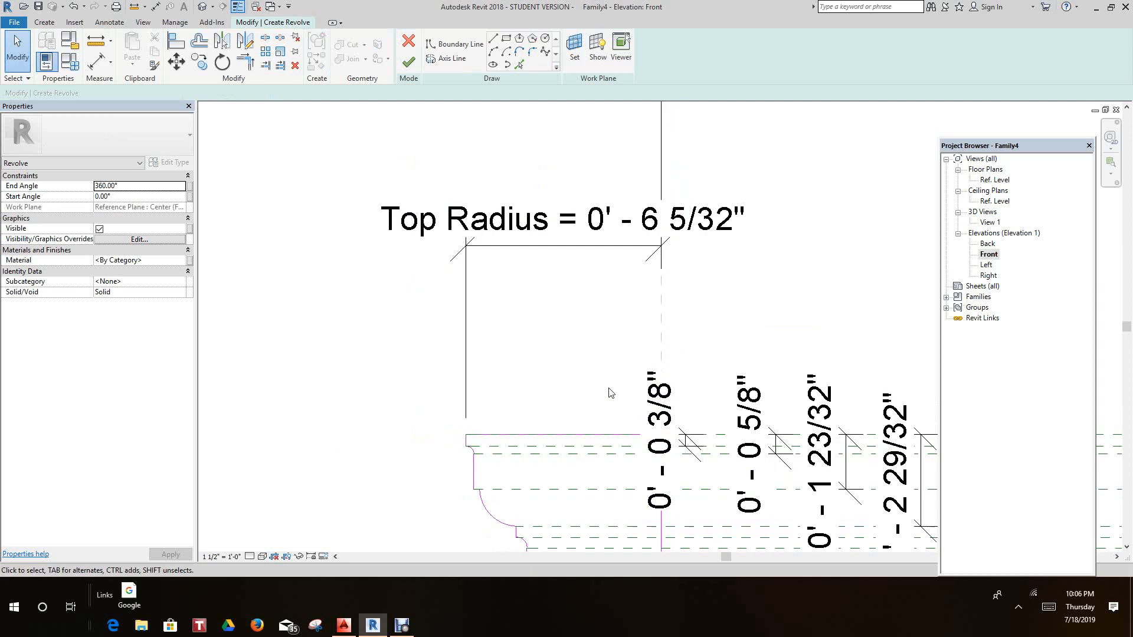
middle_click_drag(566, 374, 546, 331)
scroll(546, 331, "down", 1)
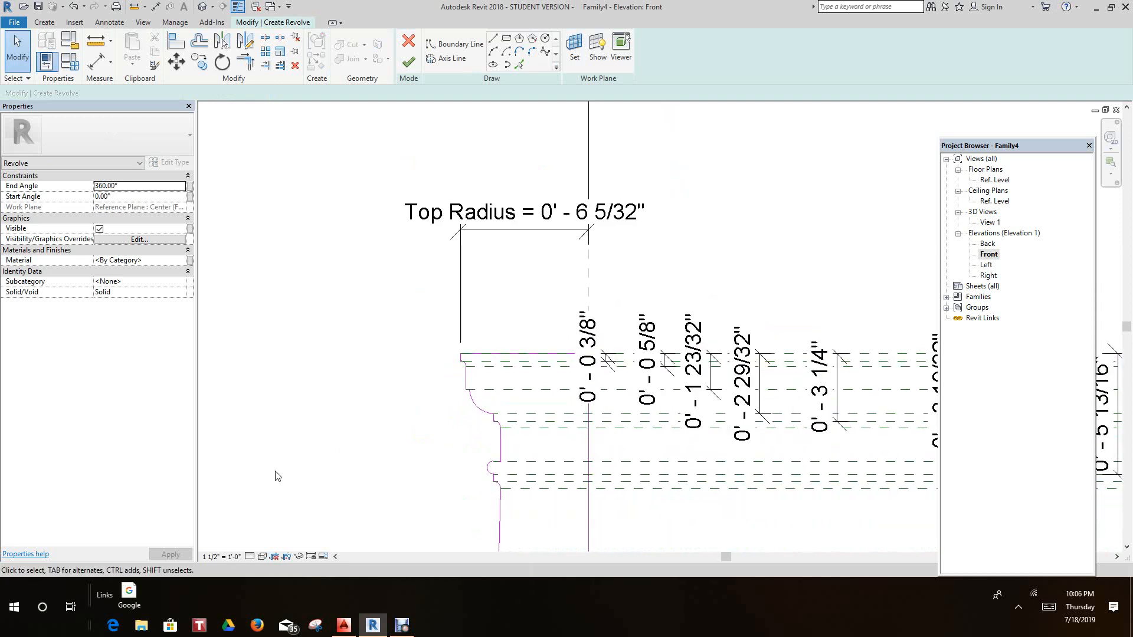
left_click(221, 557)
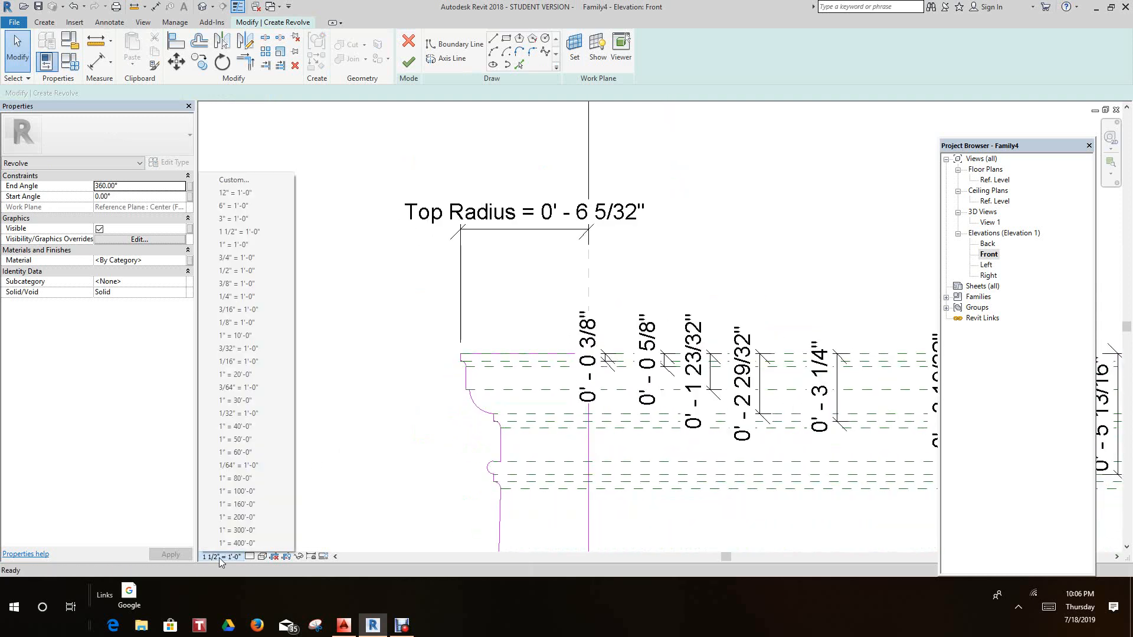
left_click(246, 219)
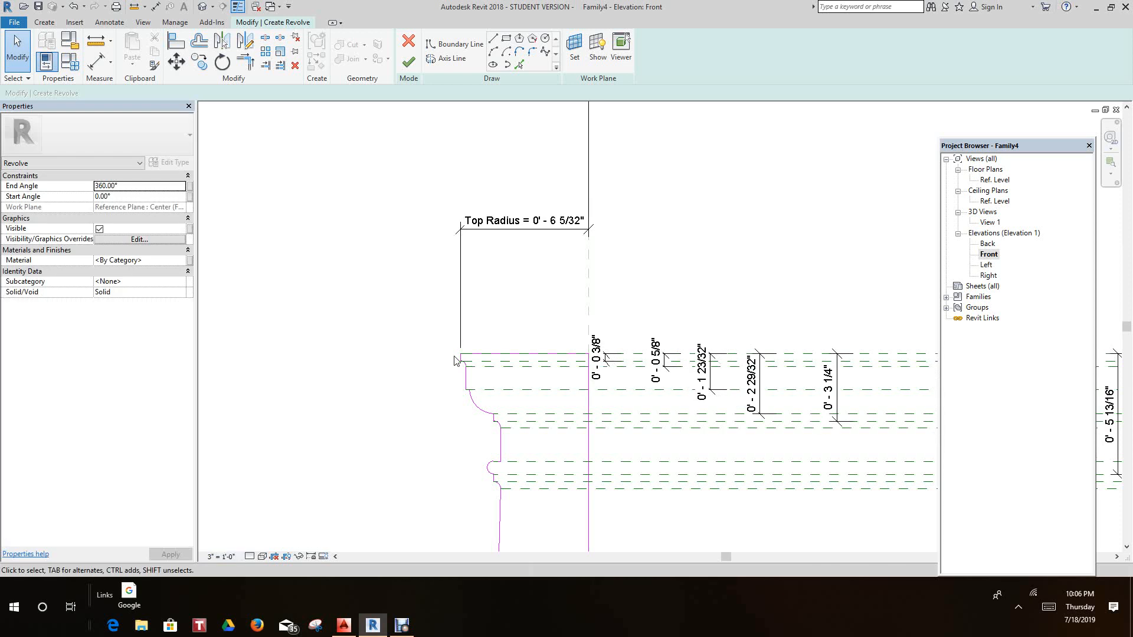
- Make the center mark visible for the small arc just beneath the capital's top edge
scroll(457, 361, "up", 3)
left_click(435, 337)
scroll(516, 450, "down", 2)
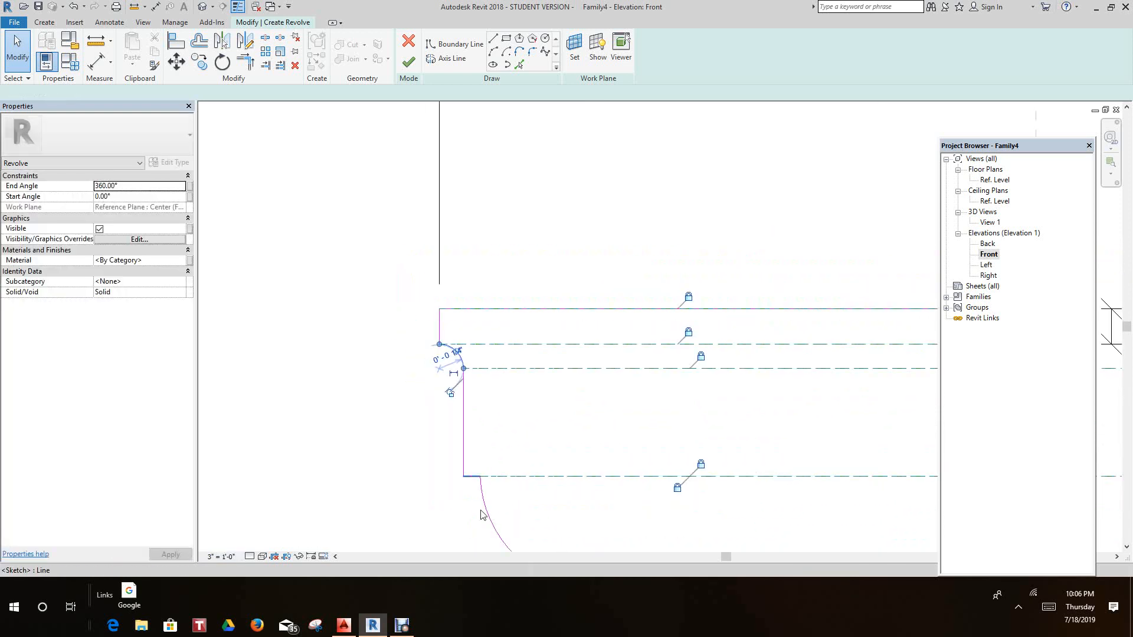
scroll(513, 417, "up", 3)
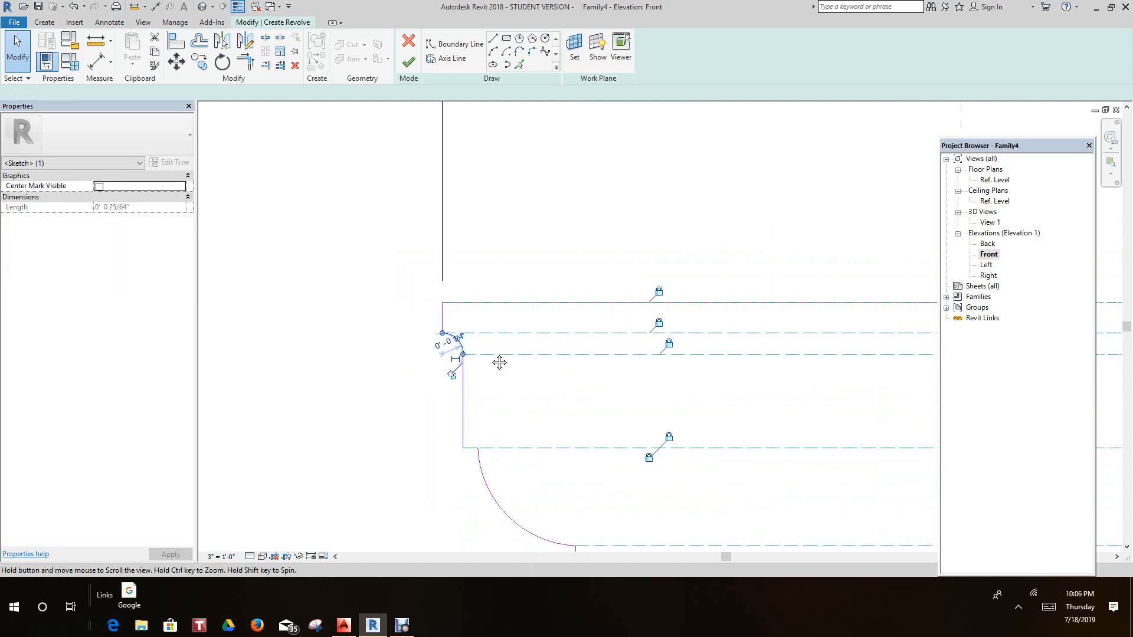
scroll(463, 321, "up", 4)
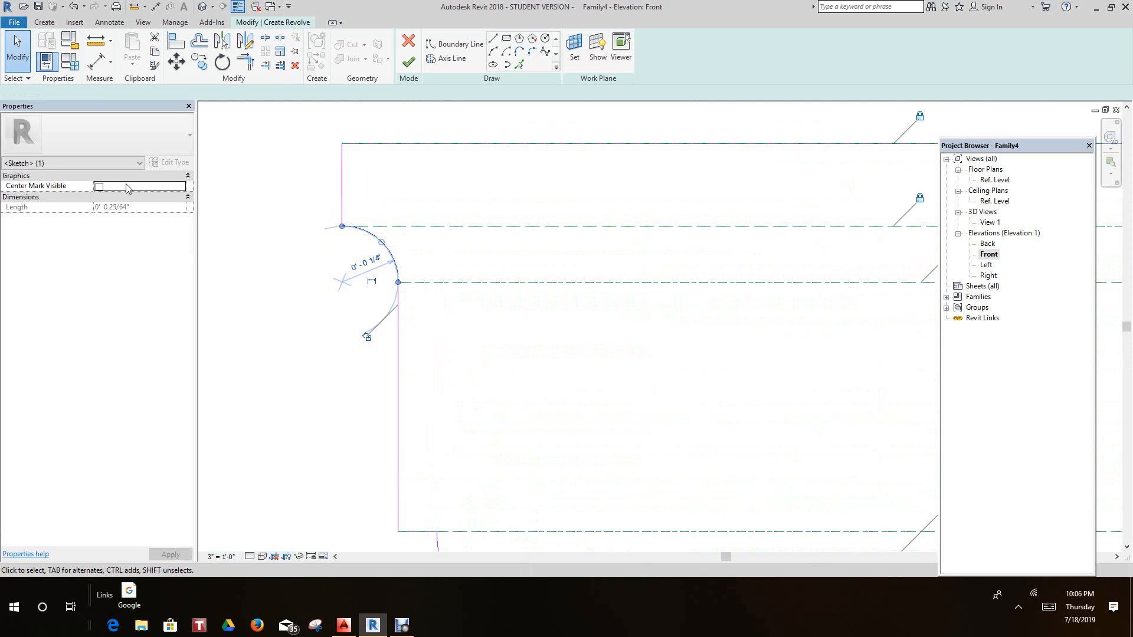
left_click(99, 186)
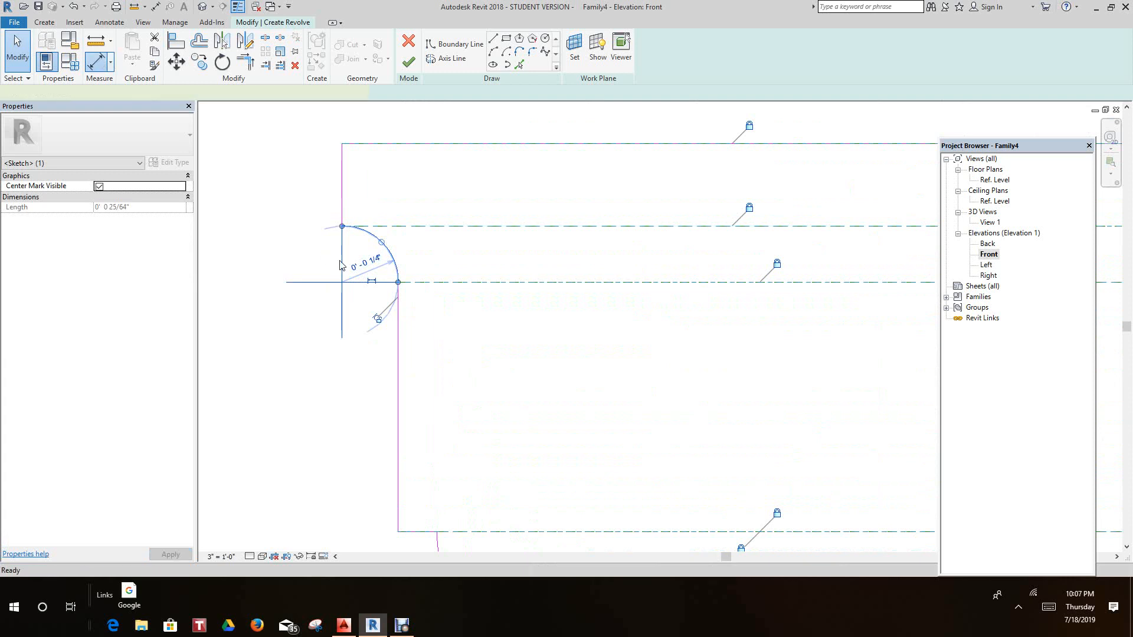
- Add an aligned dimension from the uppermost arc's center mark to the center reference plane, placed between the capital and the Top Radius dimension
left_click(97, 61)
scroll(482, 310, "down", 4)
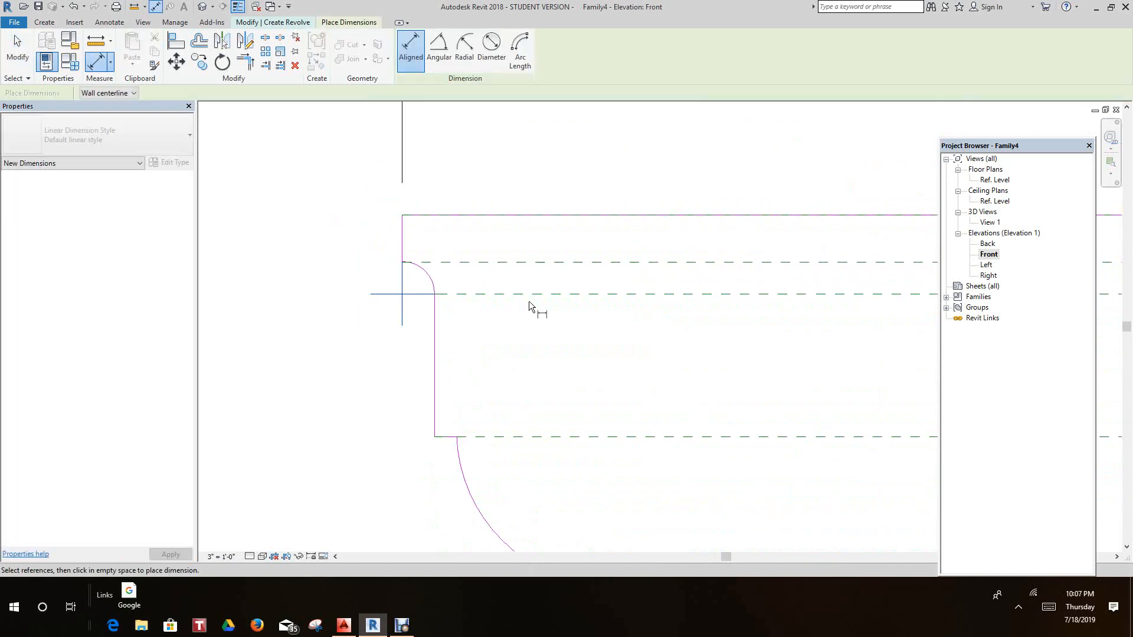
scroll(556, 297, "down", 5)
left_click(638, 220)
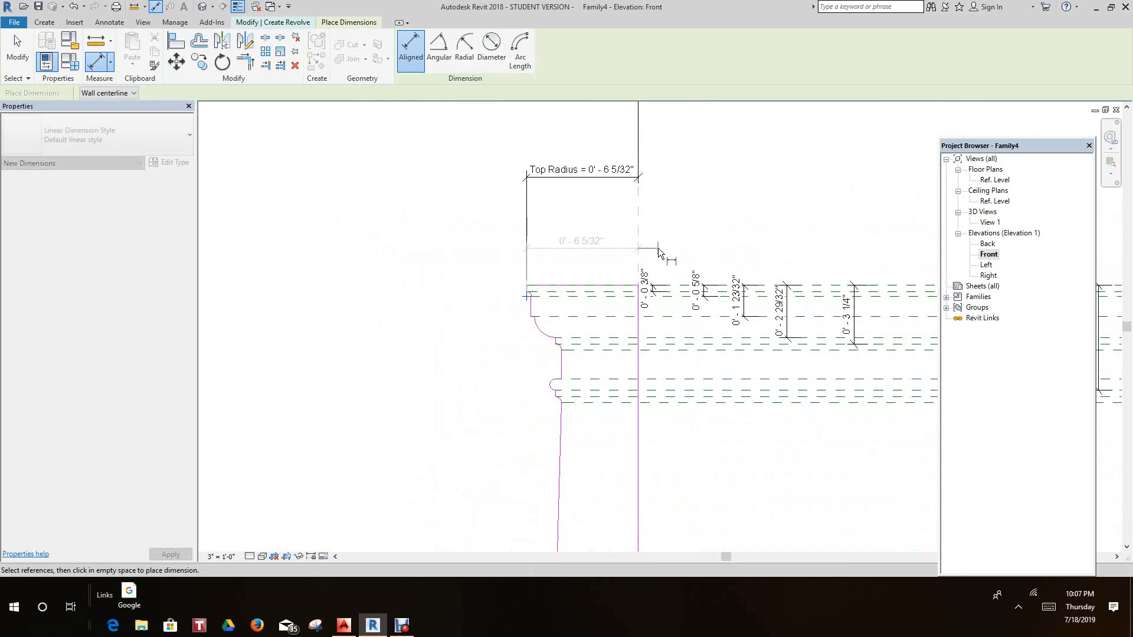
left_click(658, 248)
scroll(530, 299, "up", 5)
right_click(296, 246)
left_click(331, 250)
right_click(514, 379)
left_click(542, 382)
- Make the center mark visible for the large quarter arc of the capital profile
left_click(579, 388)
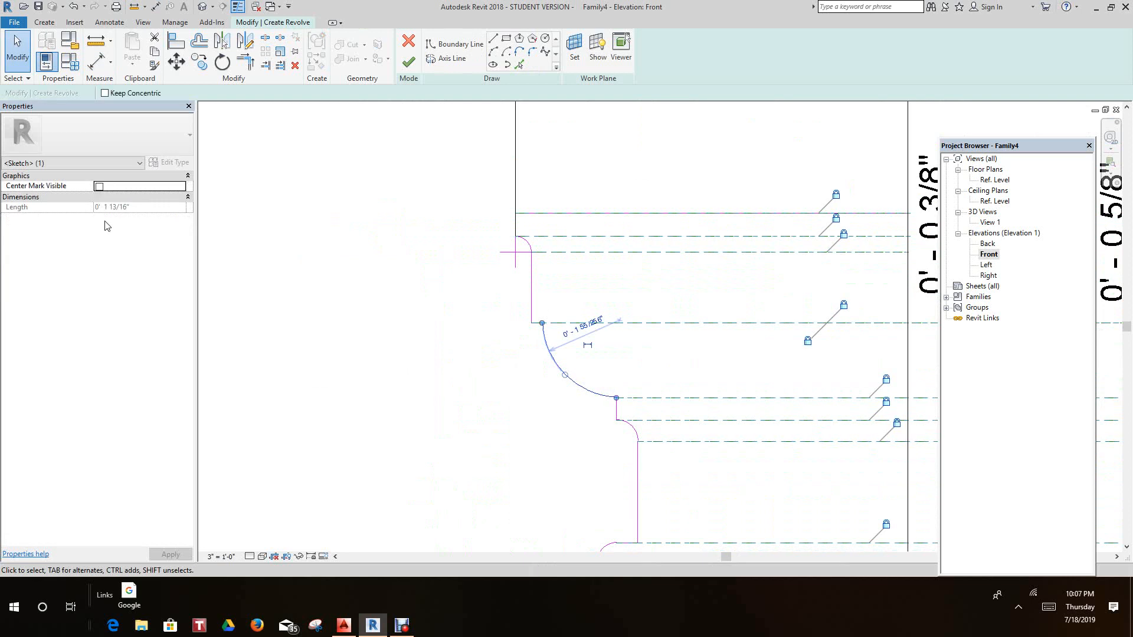
left_click(99, 186)
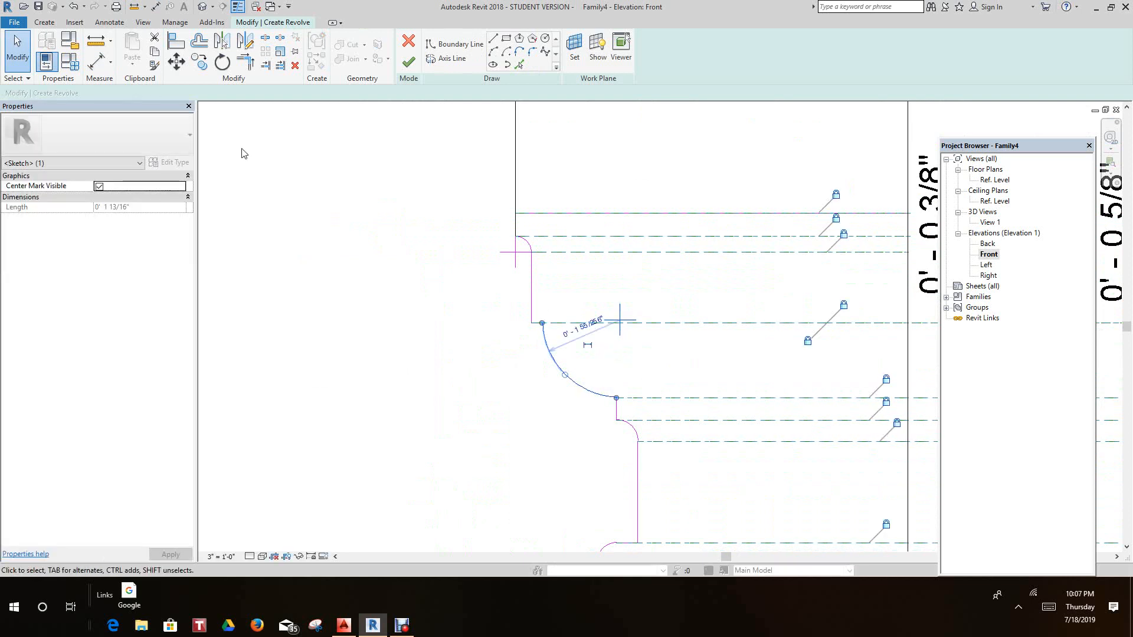
key("Escape")
- Add an aligned dimension from the large arc's center mark to the center reference plane, placed just below the Top Radius dimension
key("d")
key("i")
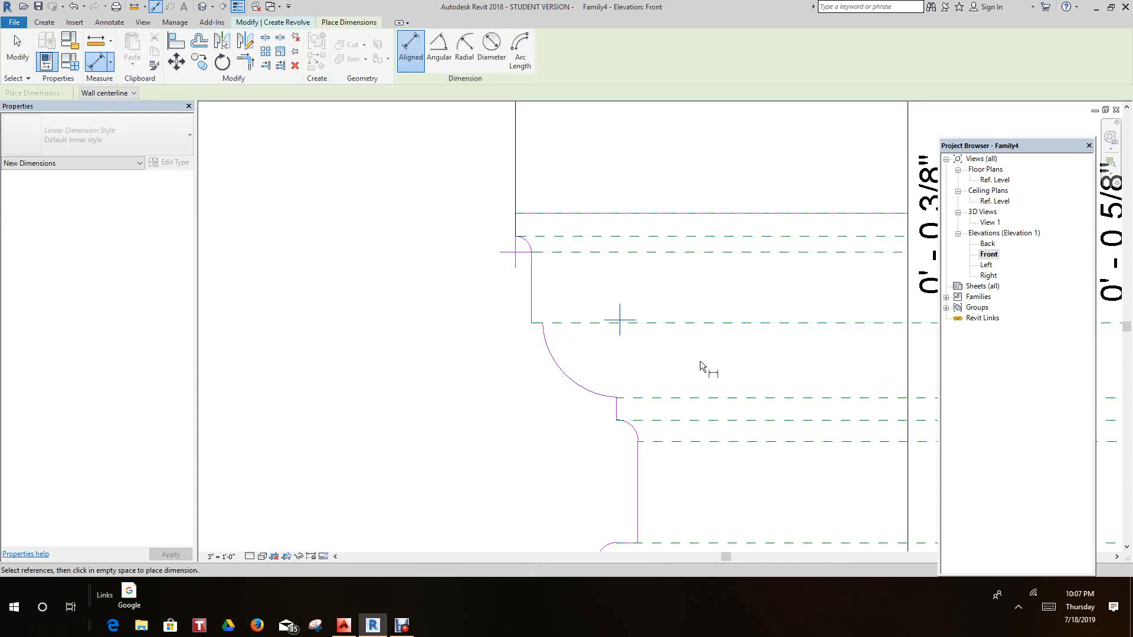
scroll(699, 360, "down", 5)
scroll(731, 283, "up", 2)
left_click(720, 197)
scroll(749, 370, "up", 3)
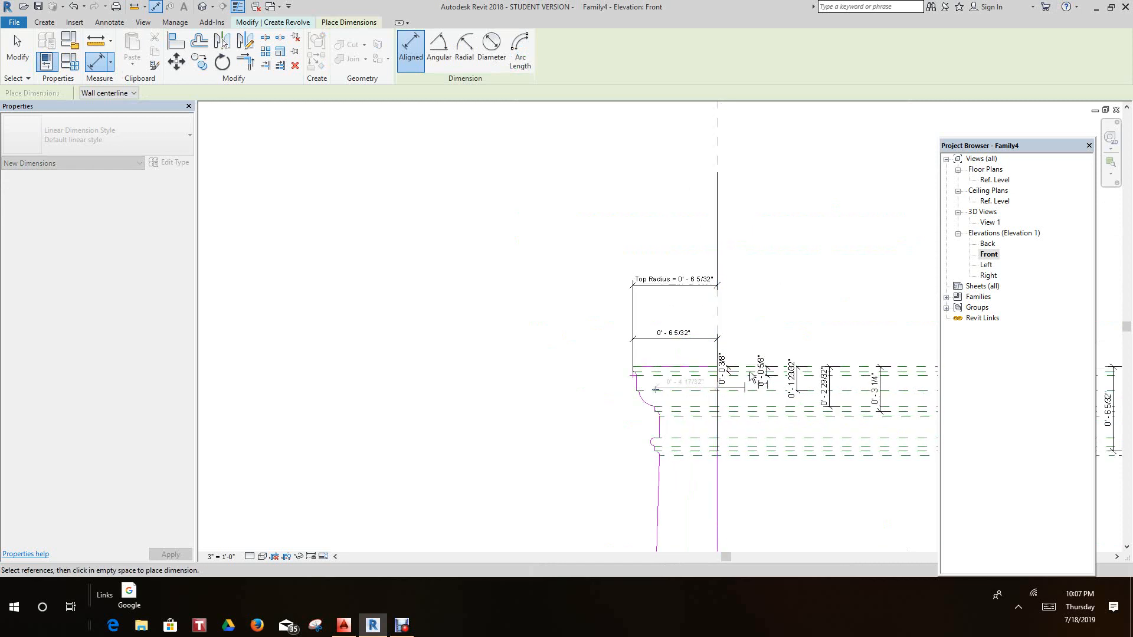
scroll(749, 316, "up", 1)
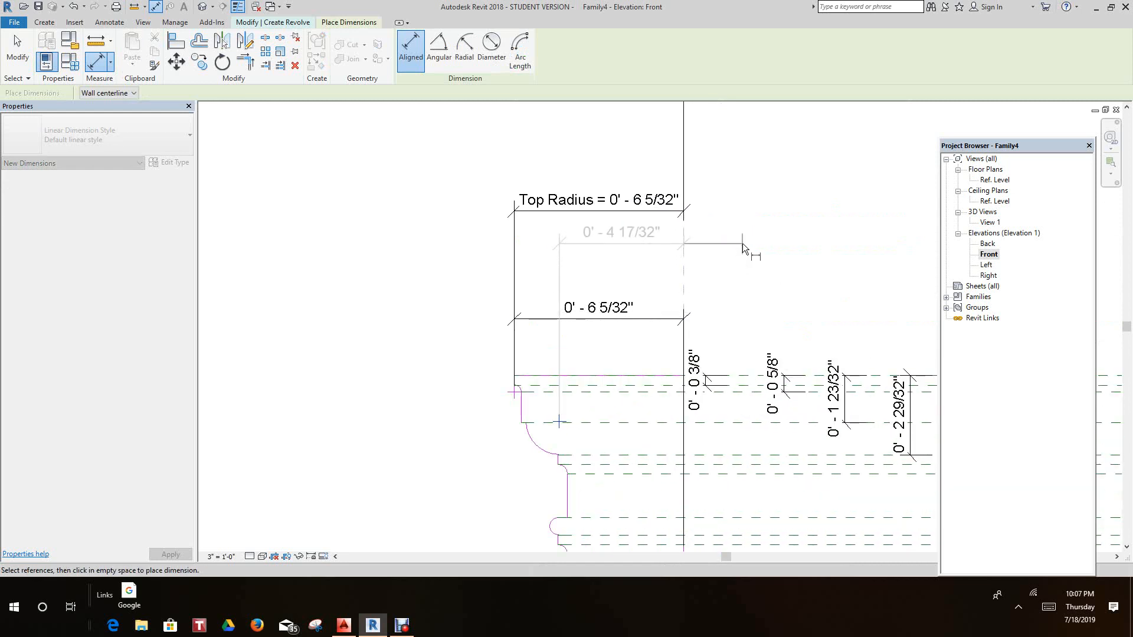
left_click(742, 243)
middle_click_drag(735, 271, 719, 208)
scroll(708, 222, "down", 1)
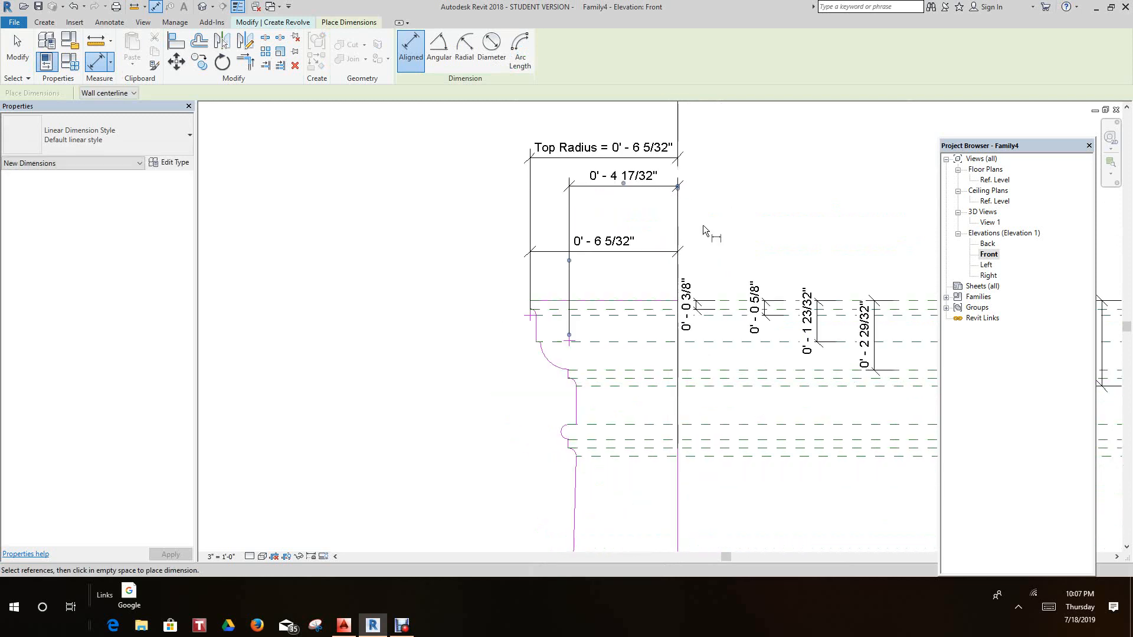
scroll(561, 371, "up", 5)
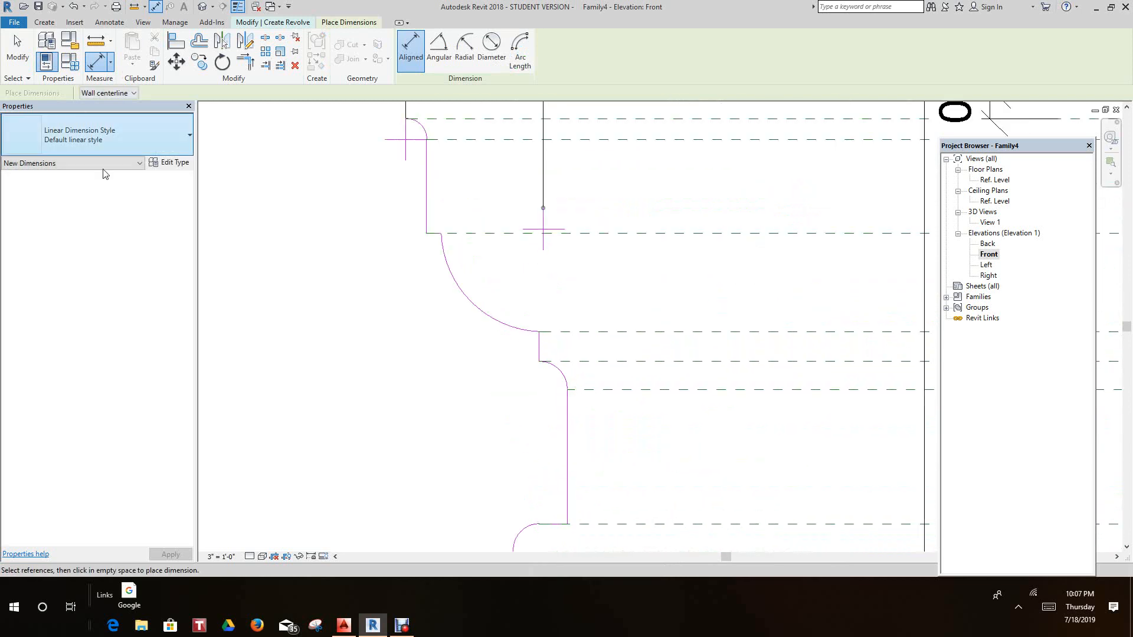
right_click(221, 217)
left_click(242, 220)
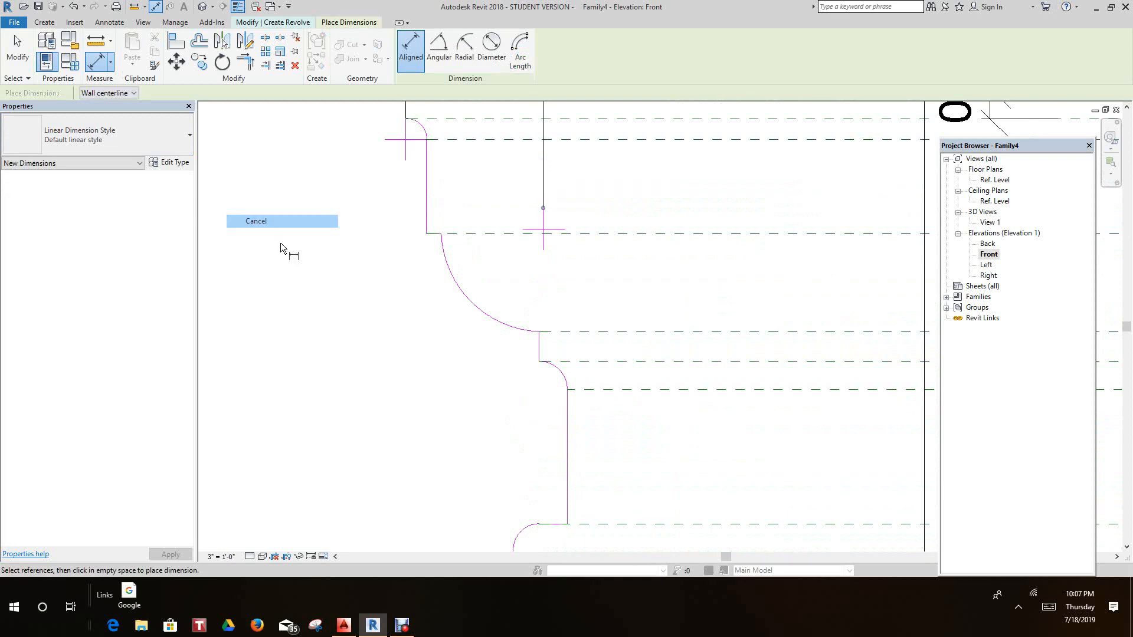
right_click(489, 409)
left_click(525, 414)
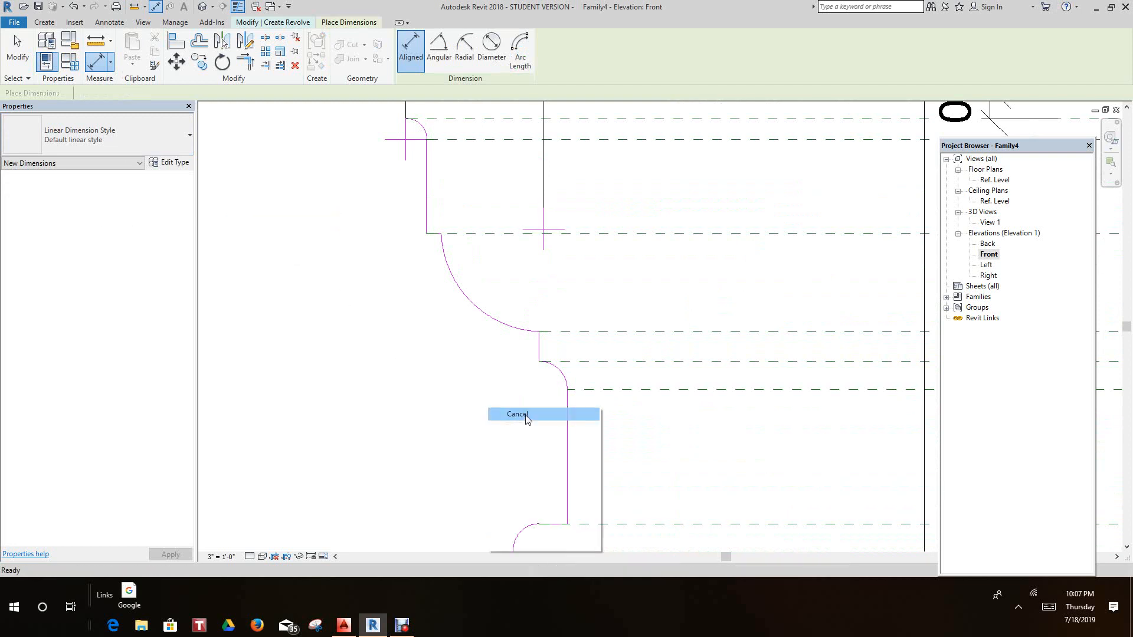
- Show the center mark of the small arc below the large quarter arc and dimension it to the center reference plane, just above the capital
left_click(565, 379)
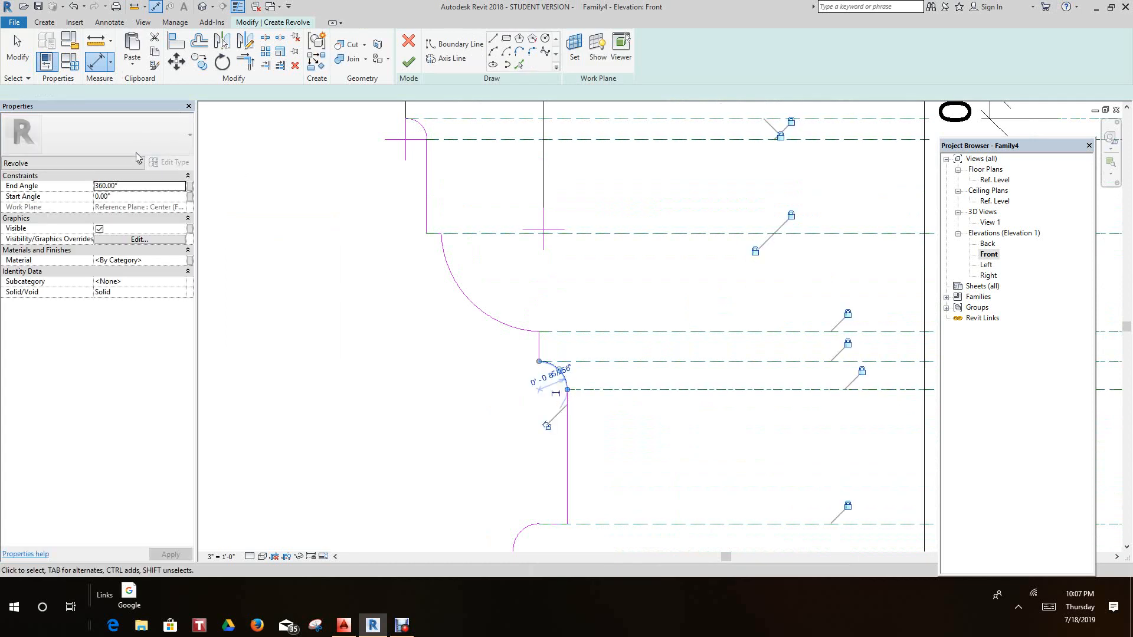
left_click(99, 187)
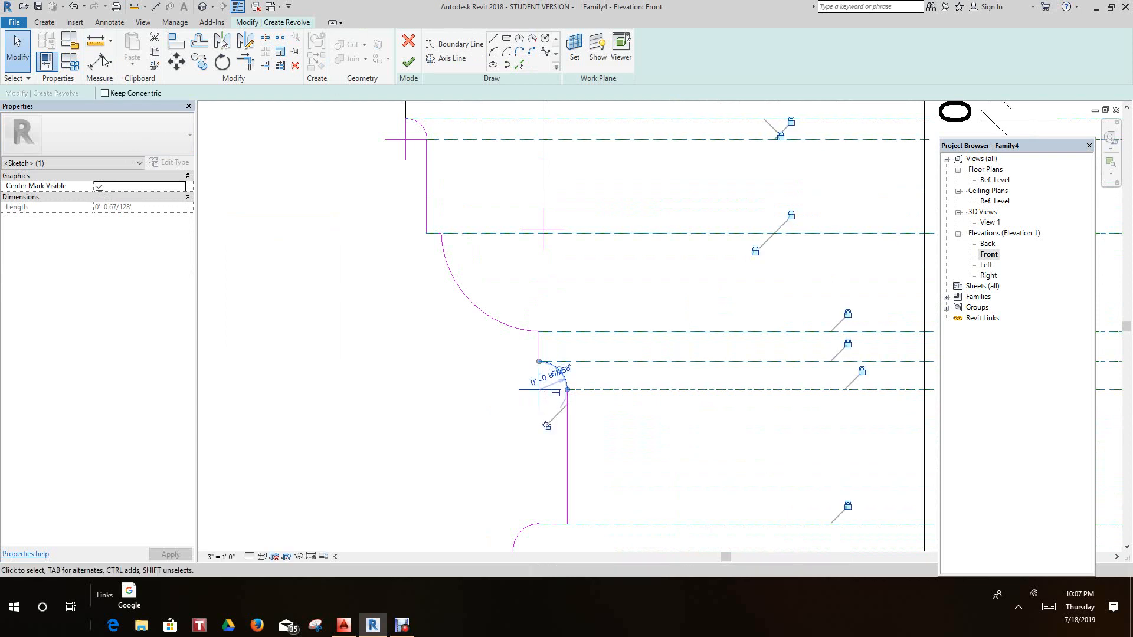
key("d")
key("i")
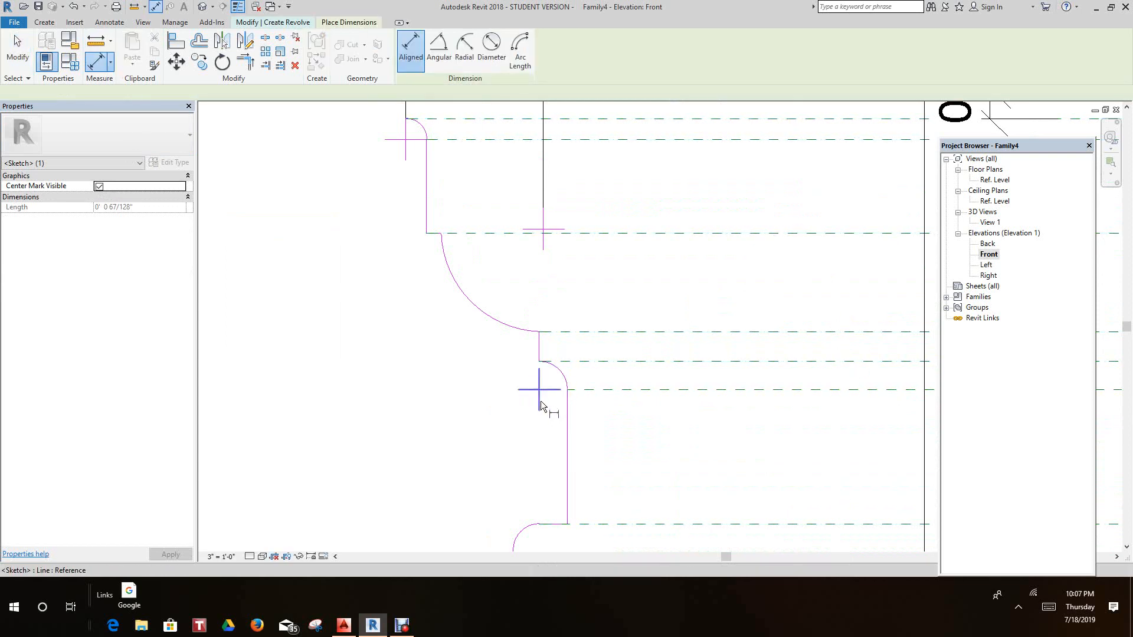
scroll(660, 407, "down", 5)
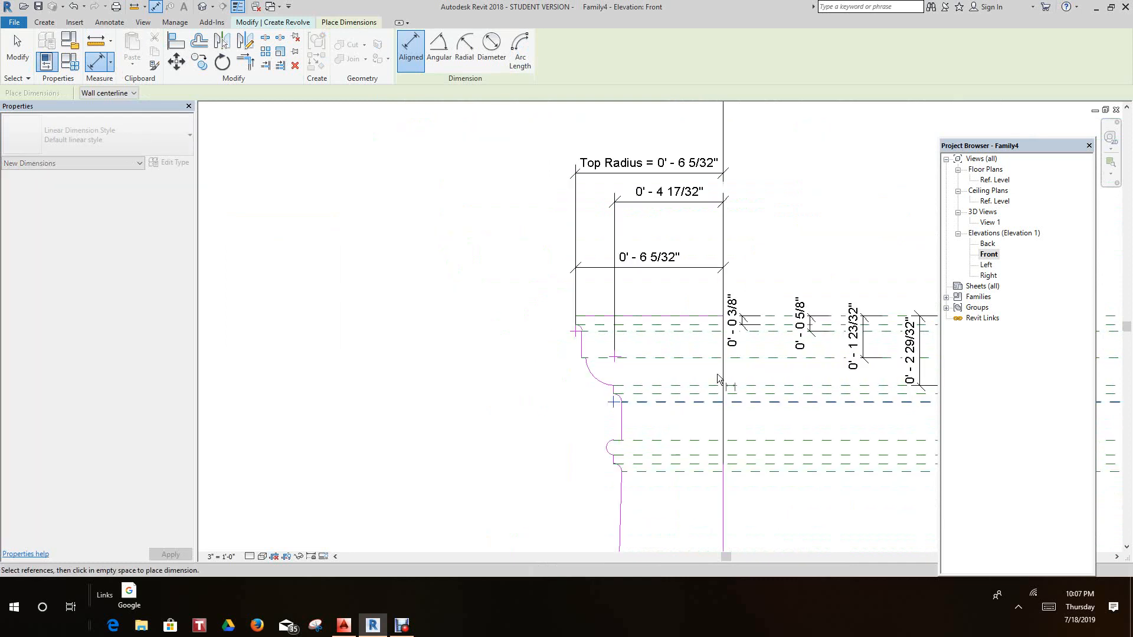
left_click(728, 142)
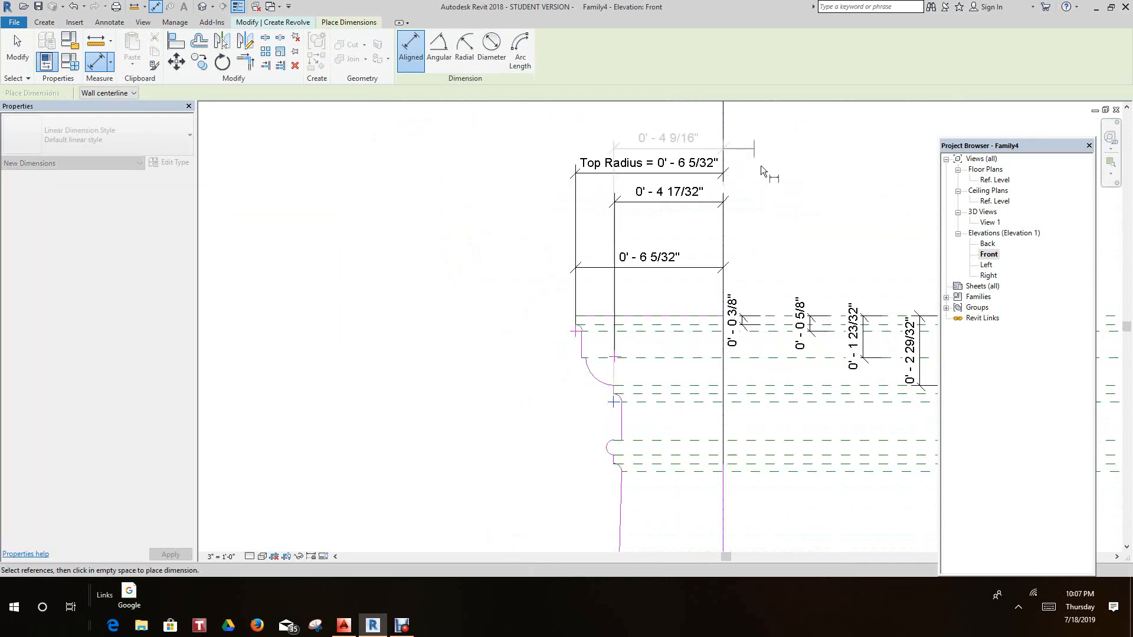
left_click(776, 288)
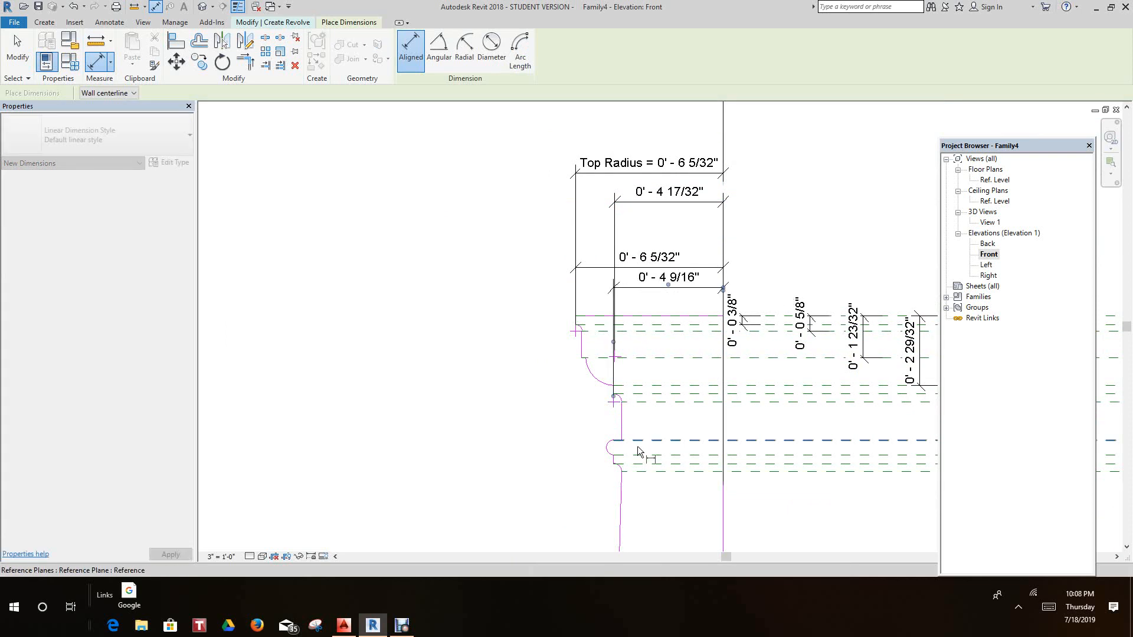
scroll(638, 444, "up", 2)
scroll(600, 452, "up", 3)
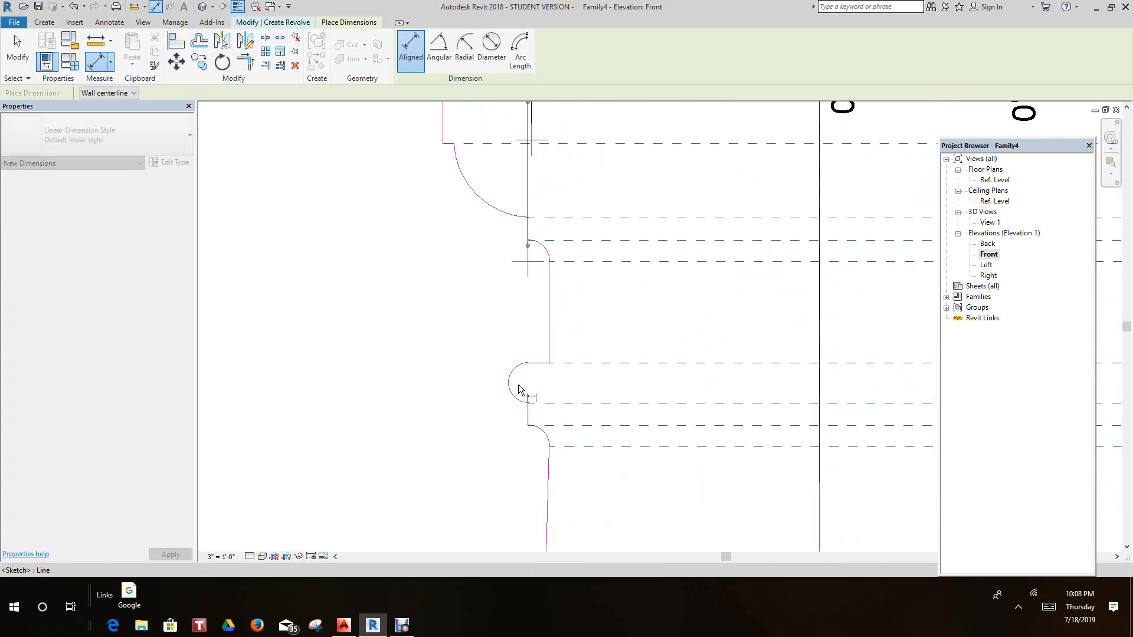
right_click(406, 364)
left_click(437, 372)
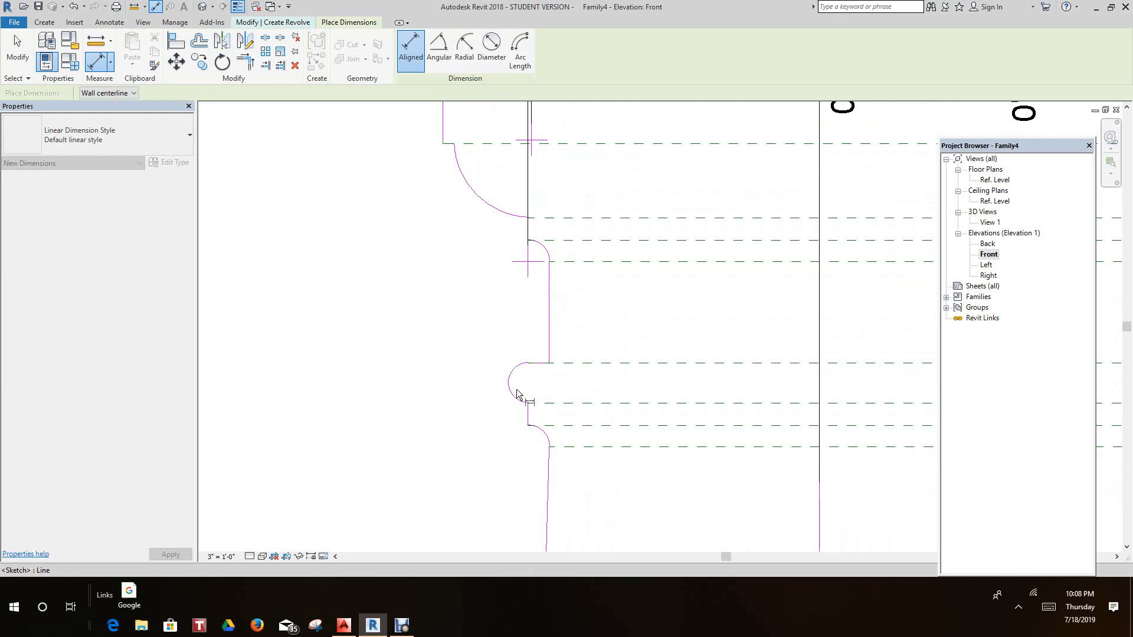
key("Escape")
key("Escape")
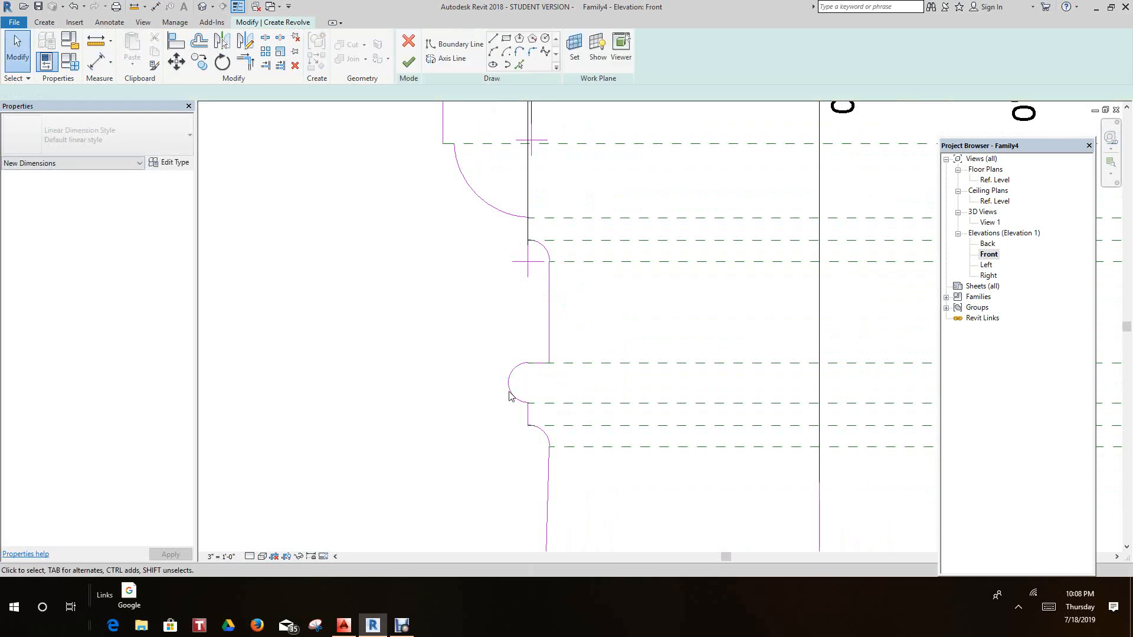
- Show the center mark of the half-round bead below the capital and dimension it to the center reference plane, above the Top Radius dimension
left_click(510, 395)
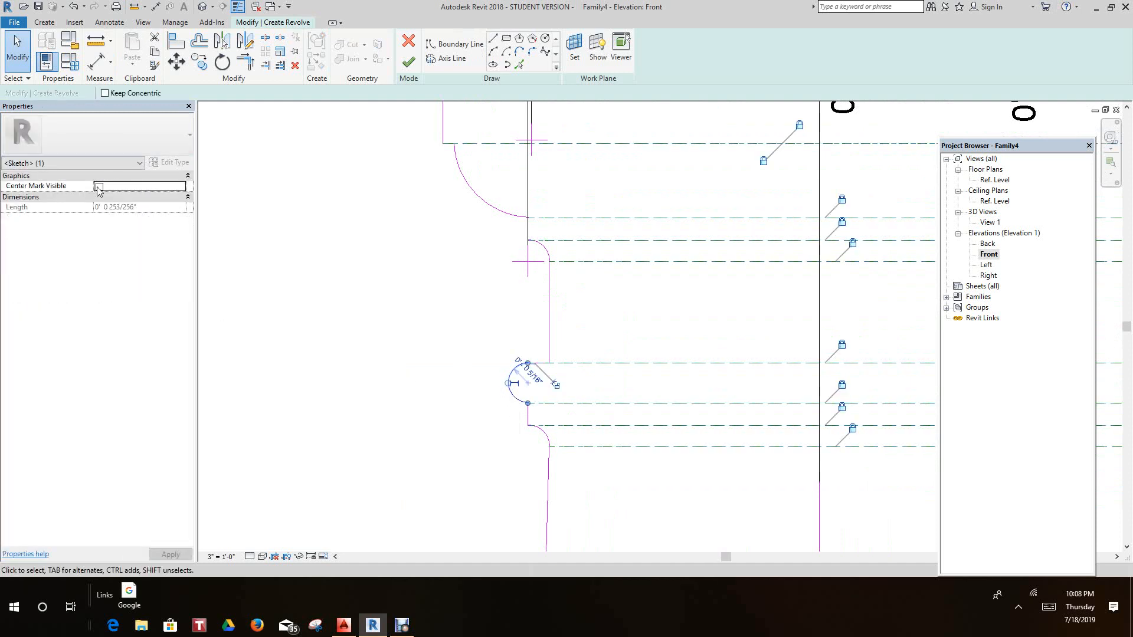
left_click(98, 187)
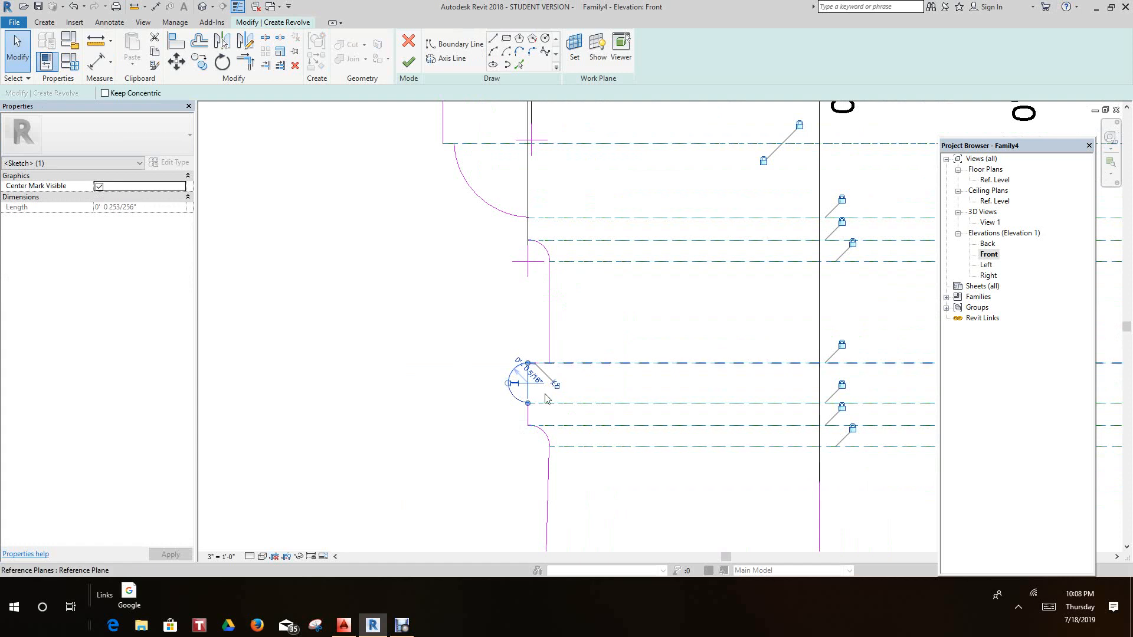
left_click(104, 66)
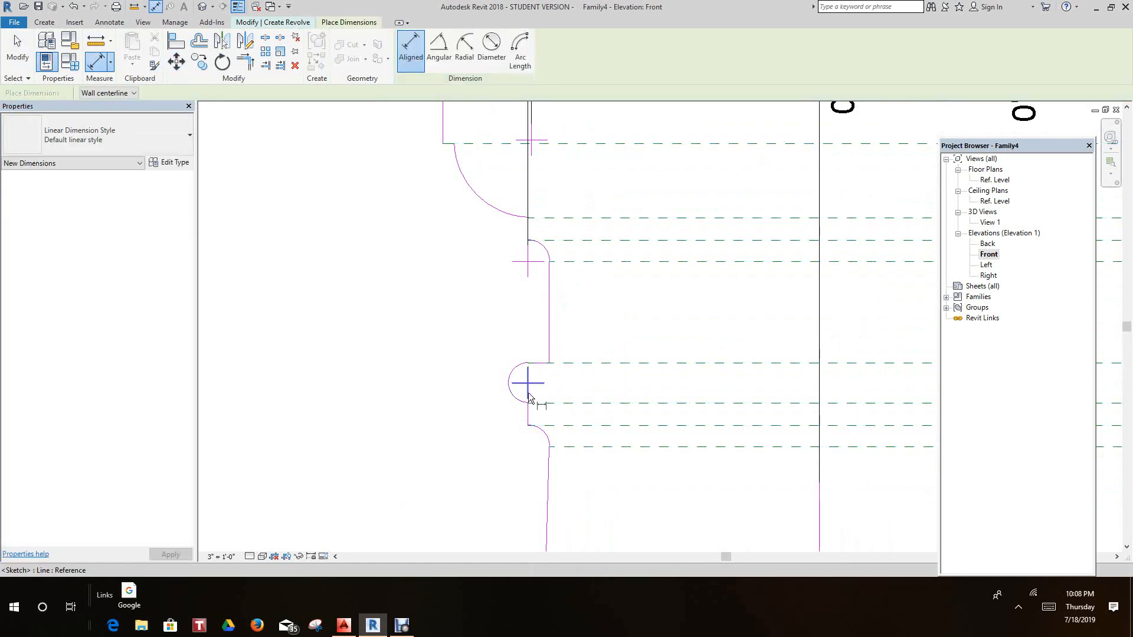
scroll(642, 420, "down", 5)
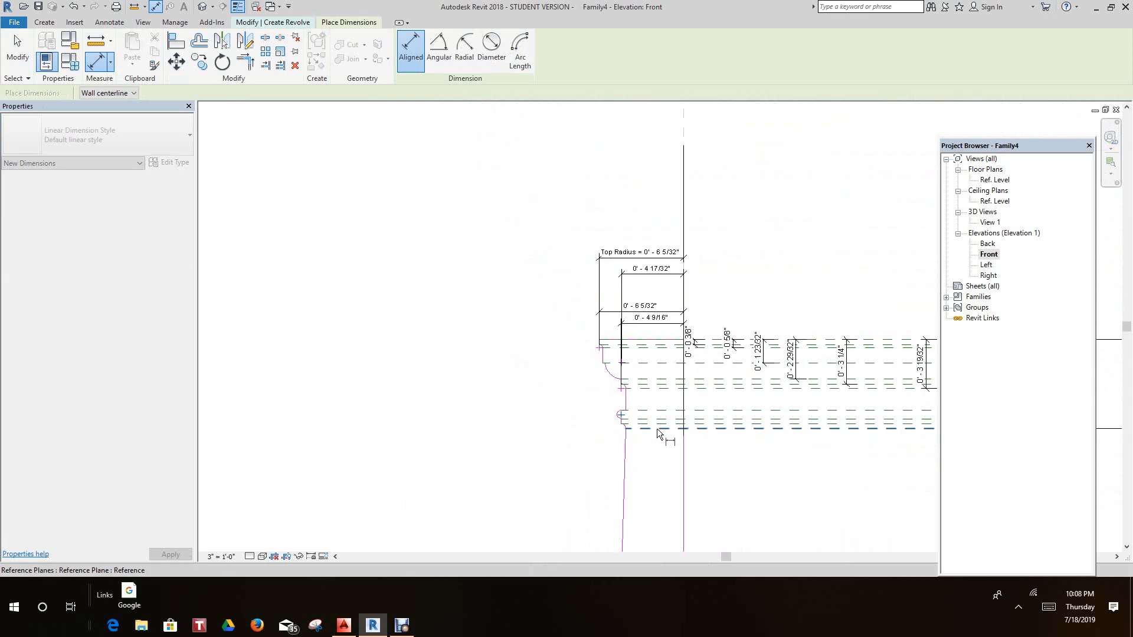
left_click(684, 124)
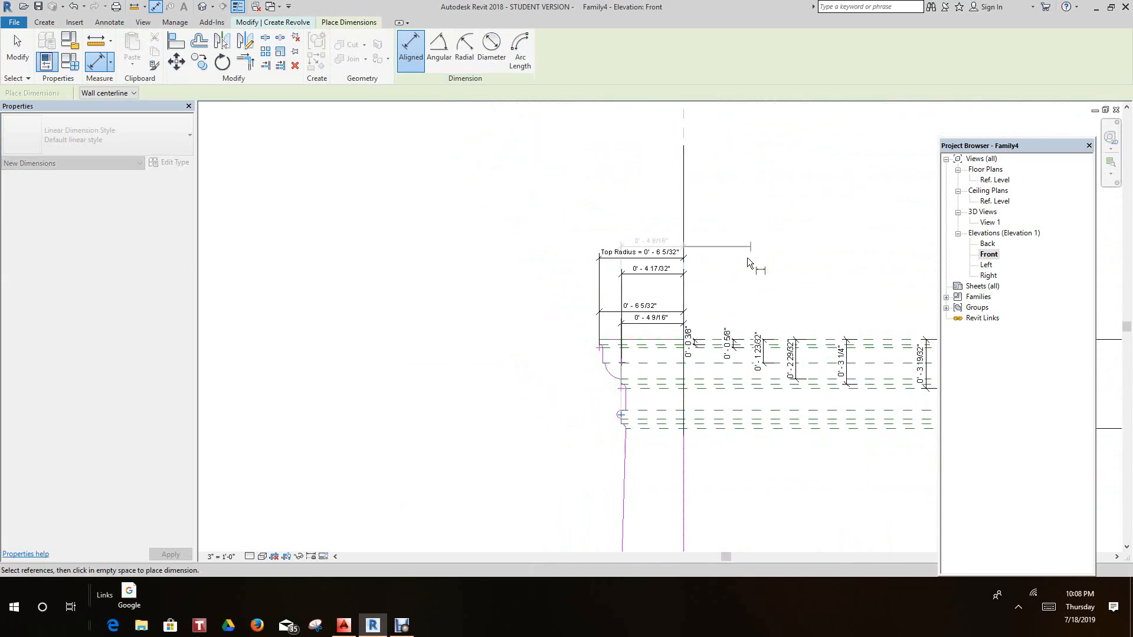
left_click(776, 217)
middle_click_drag(753, 266, 739, 219)
scroll(740, 218, "down", 1)
scroll(629, 363, "up", 5)
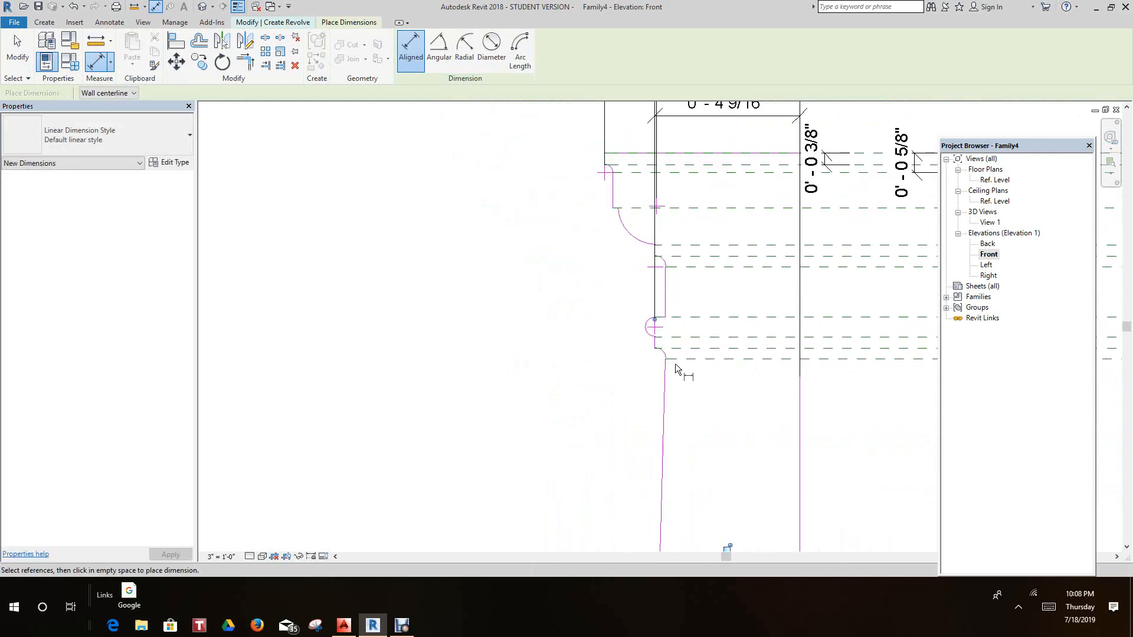
middle_click_drag(671, 363, 614, 336)
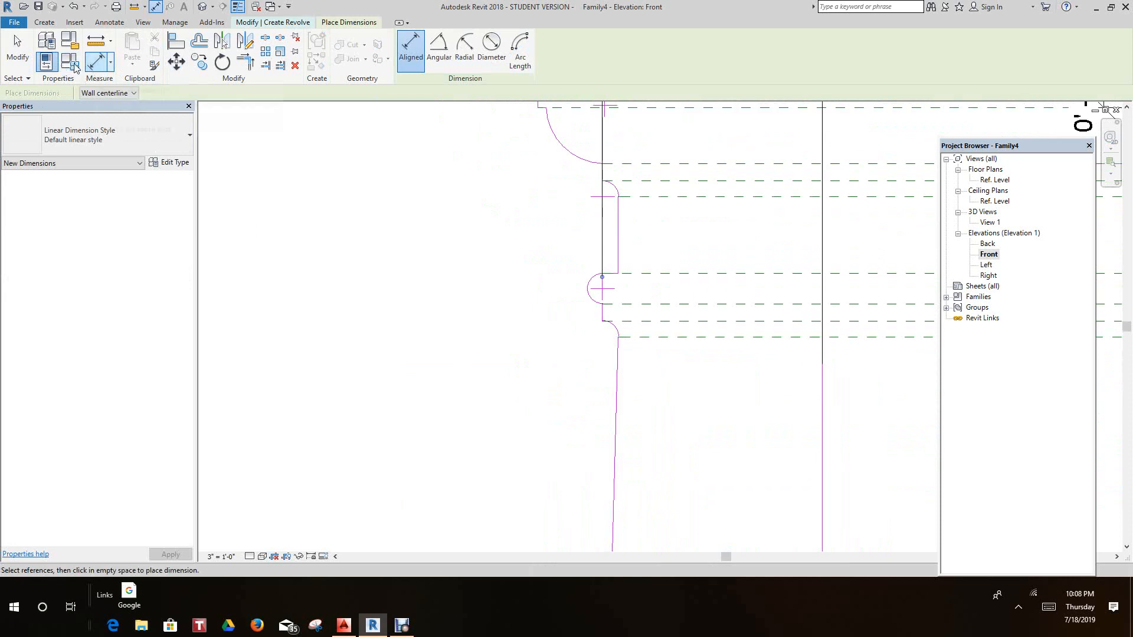
- Show the center mark of the small arc beneath the half-round bead and dimension it to the center reference plane, just below the capital
left_click(17, 48)
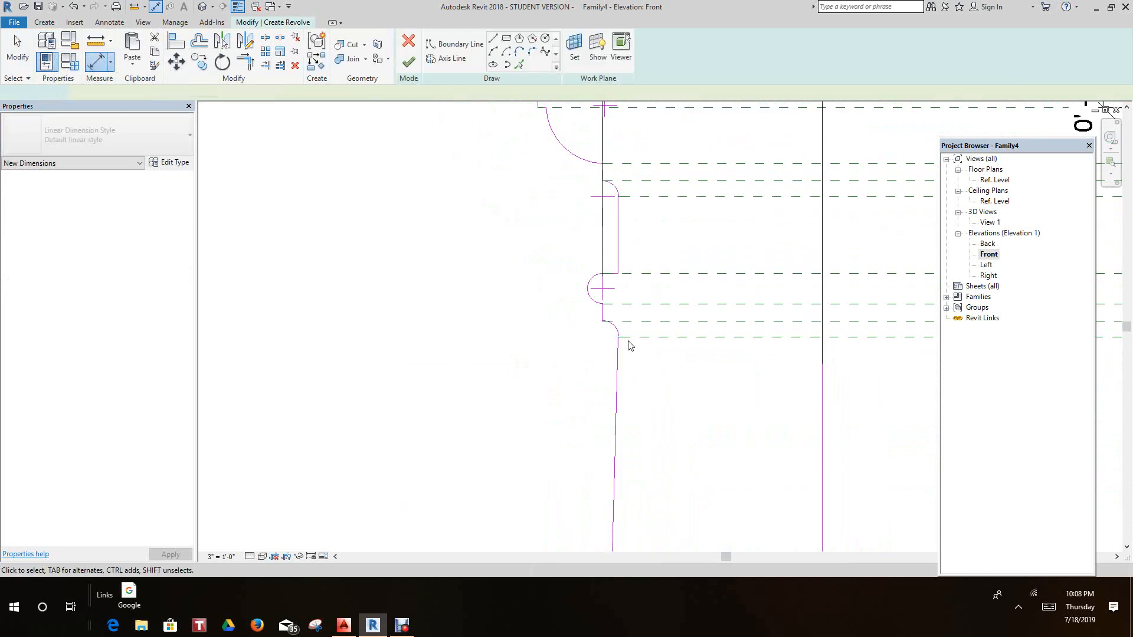
left_click(611, 328)
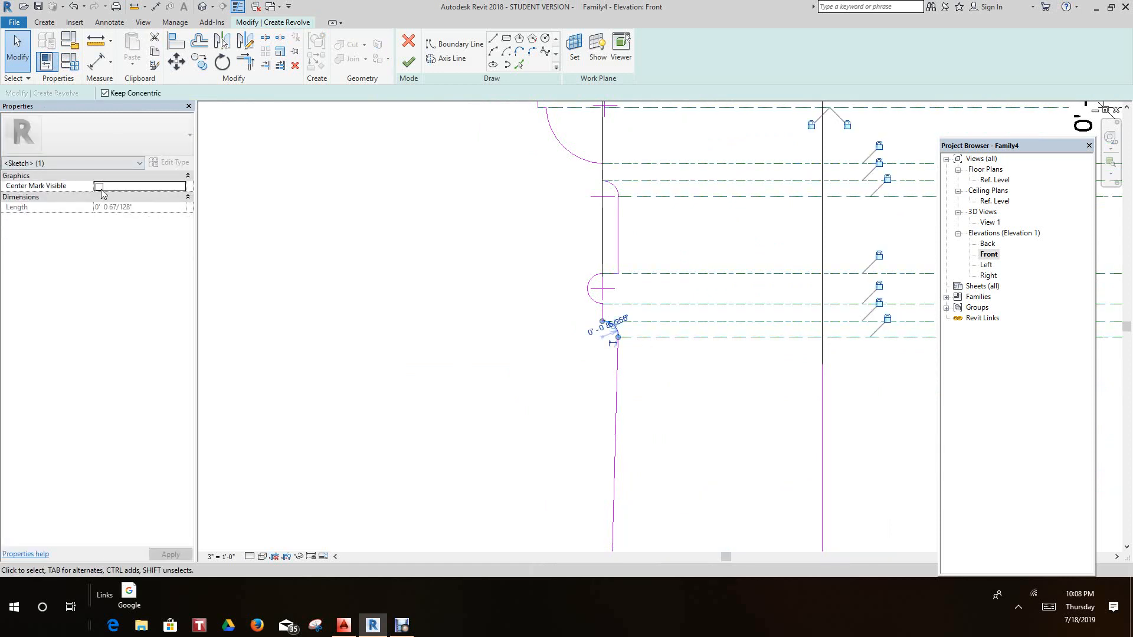
left_click(99, 187)
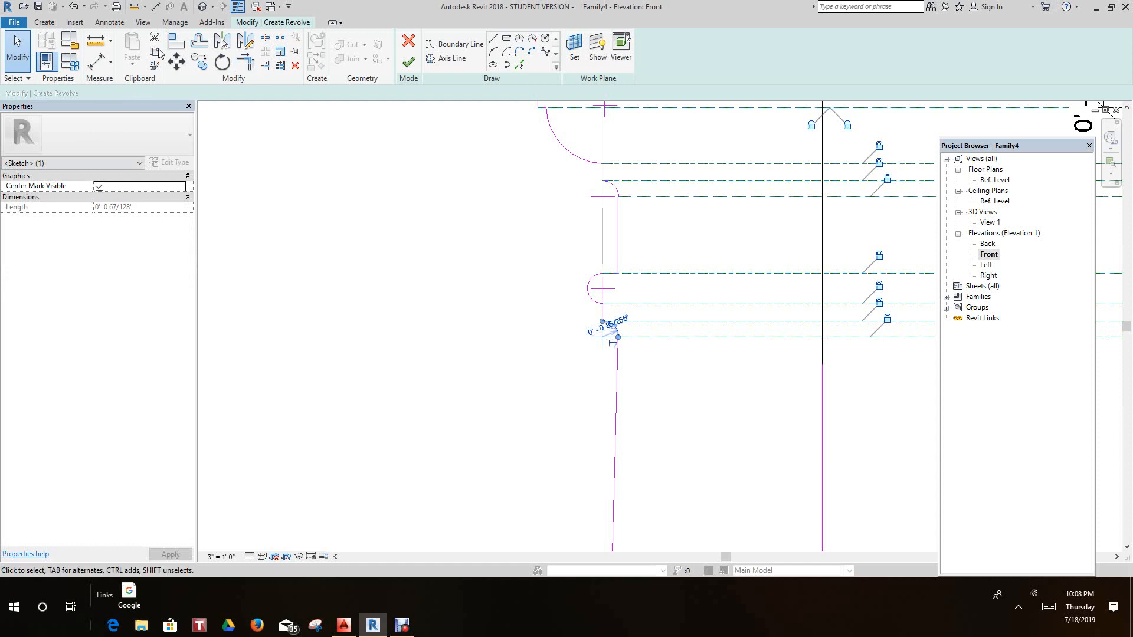
key("d")
key("i")
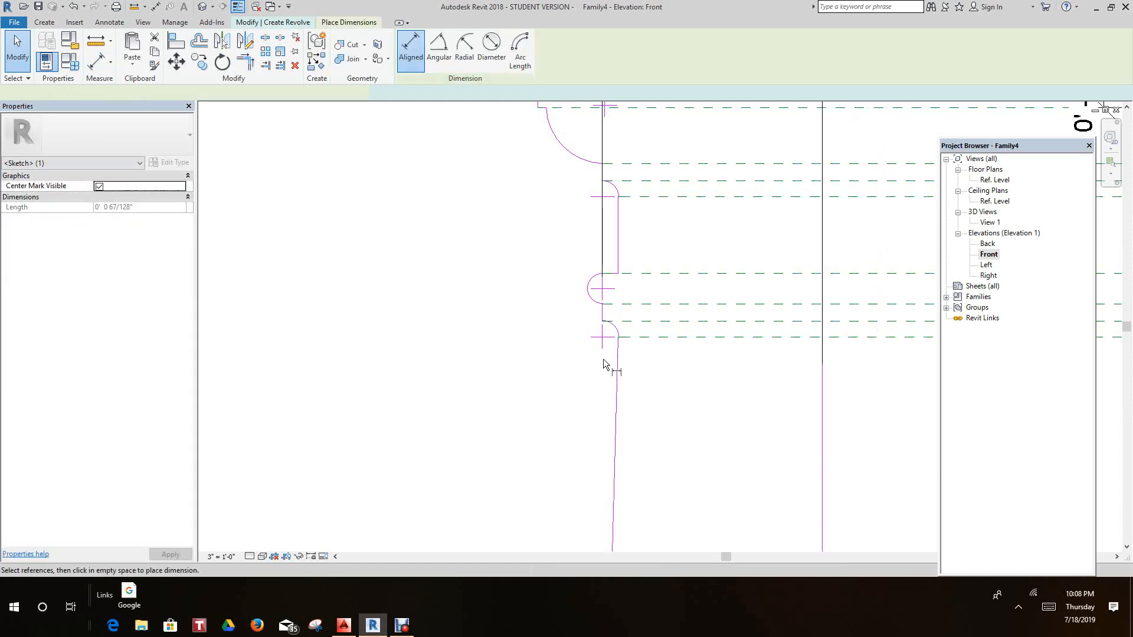
scroll(695, 398, "down", 3)
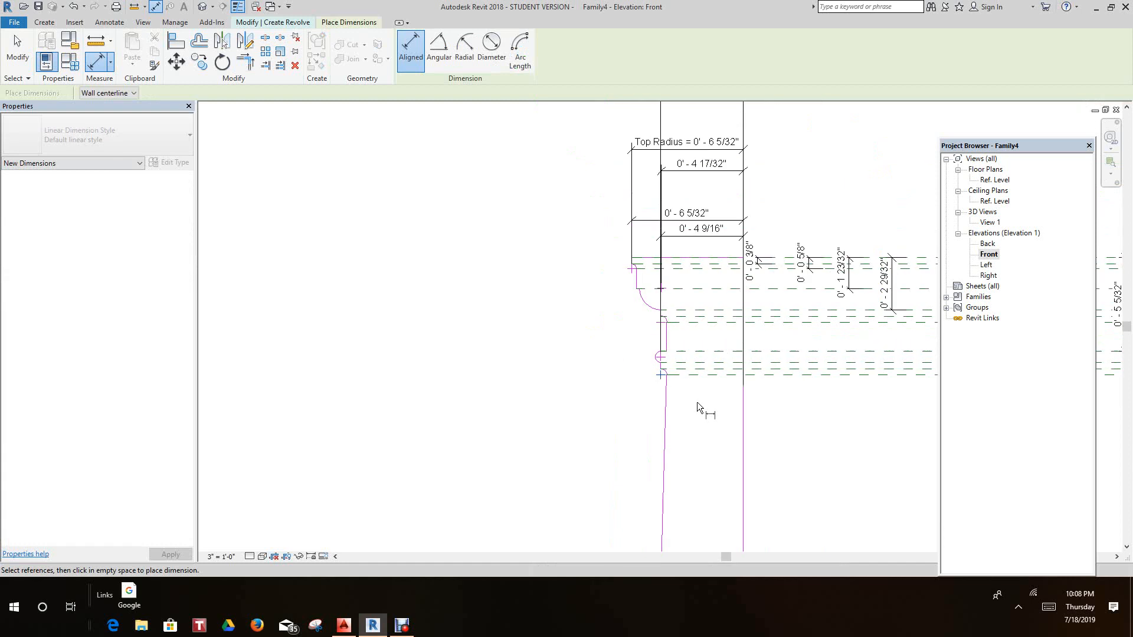
scroll(708, 390, "down", 3)
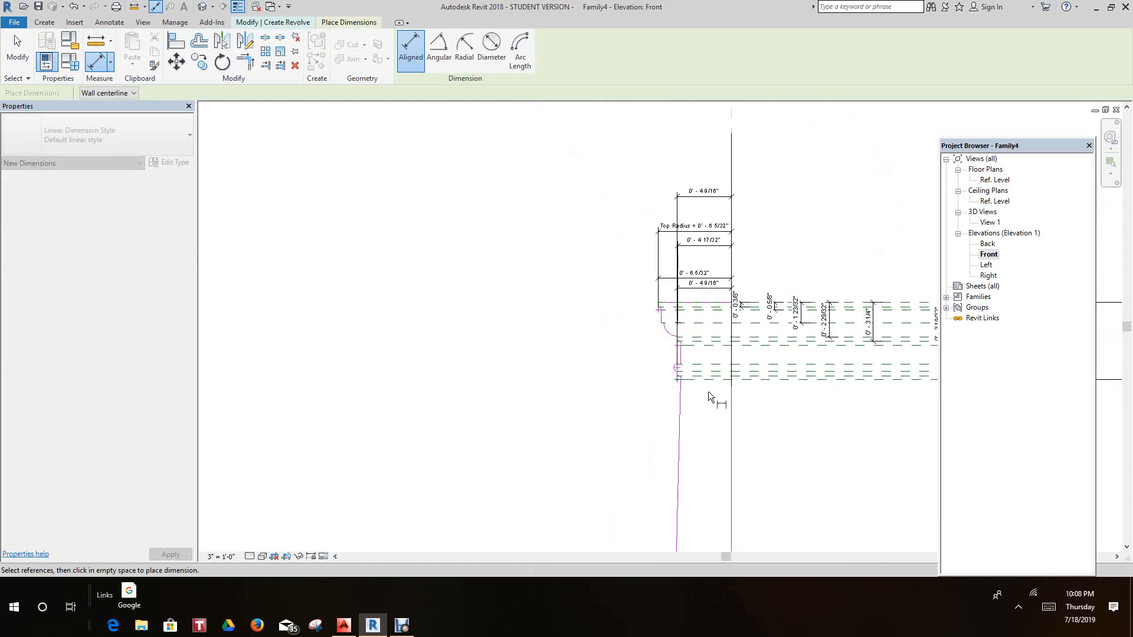
left_click(730, 177)
scroll(745, 386, "up", 2)
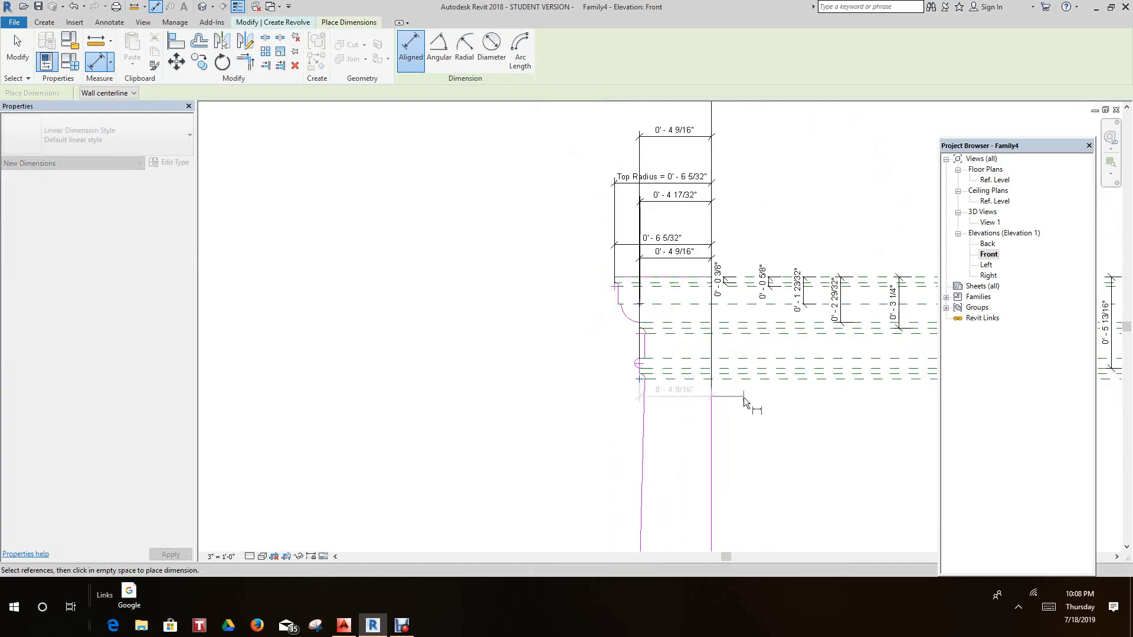
scroll(744, 402, "up", 2)
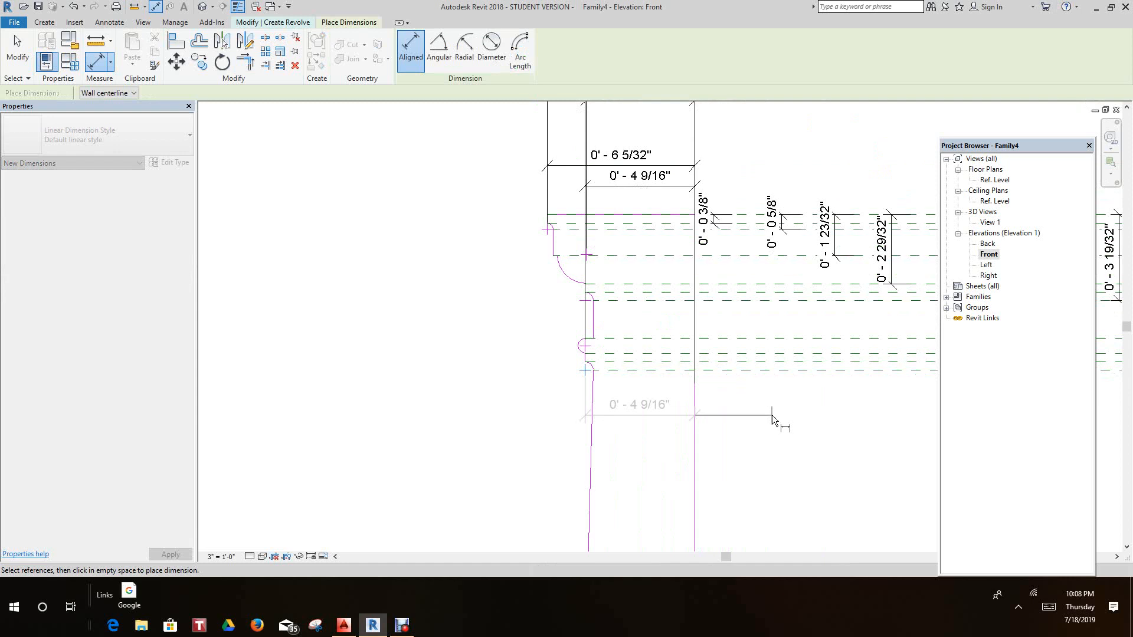
left_click(772, 415)
- Make the center mark visible for the small concave arc at the top of the column's base profile
scroll(769, 427, "down", 5, "ctrl")
scroll(747, 378, "down", 1)
mouse_move(740, 318)
middle_mouse_down()
mouse_move(706, 260)
mouse_move(689, 106)
middle_mouse_up()
middle_click_drag(689, 342, 678, 118)
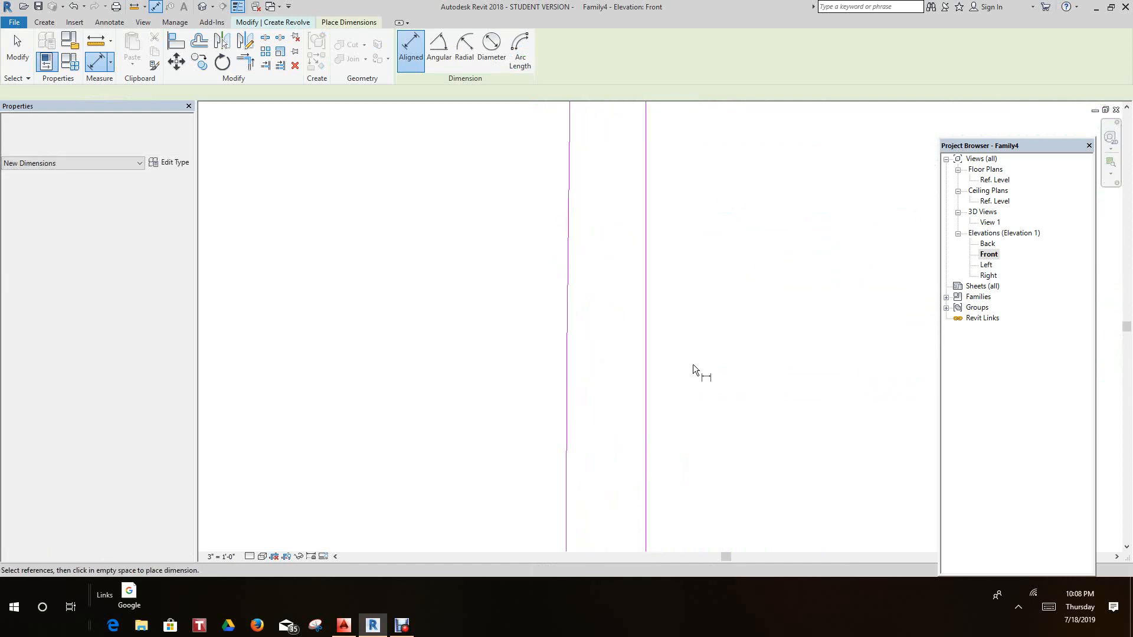
scroll(677, 391, "down", 4)
scroll(660, 363, "up", 5)
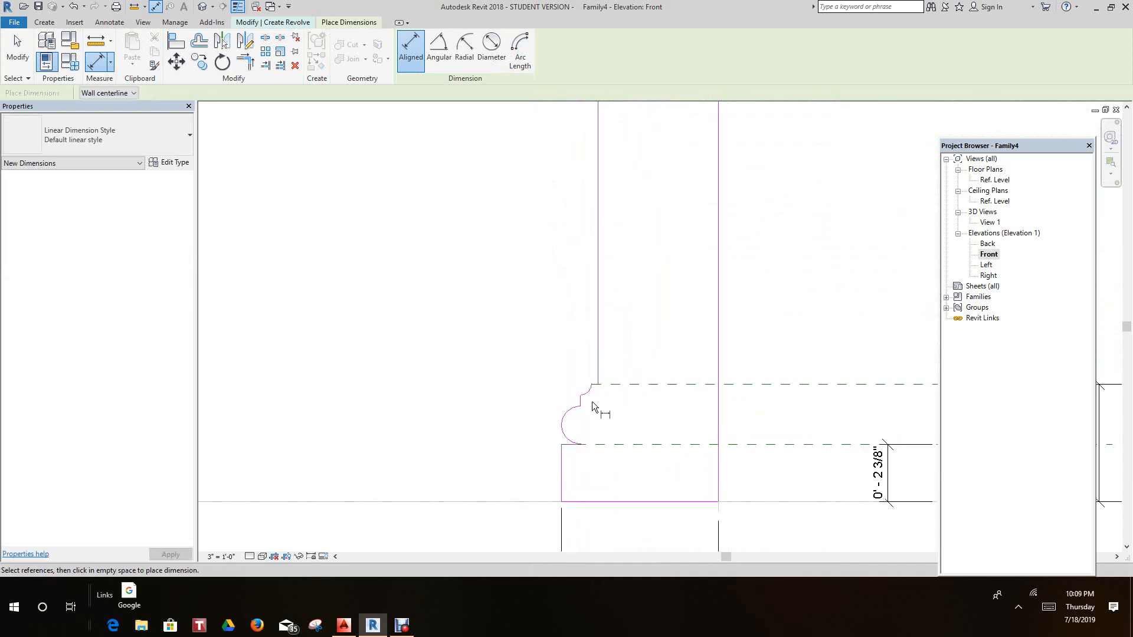
left_click(17, 50)
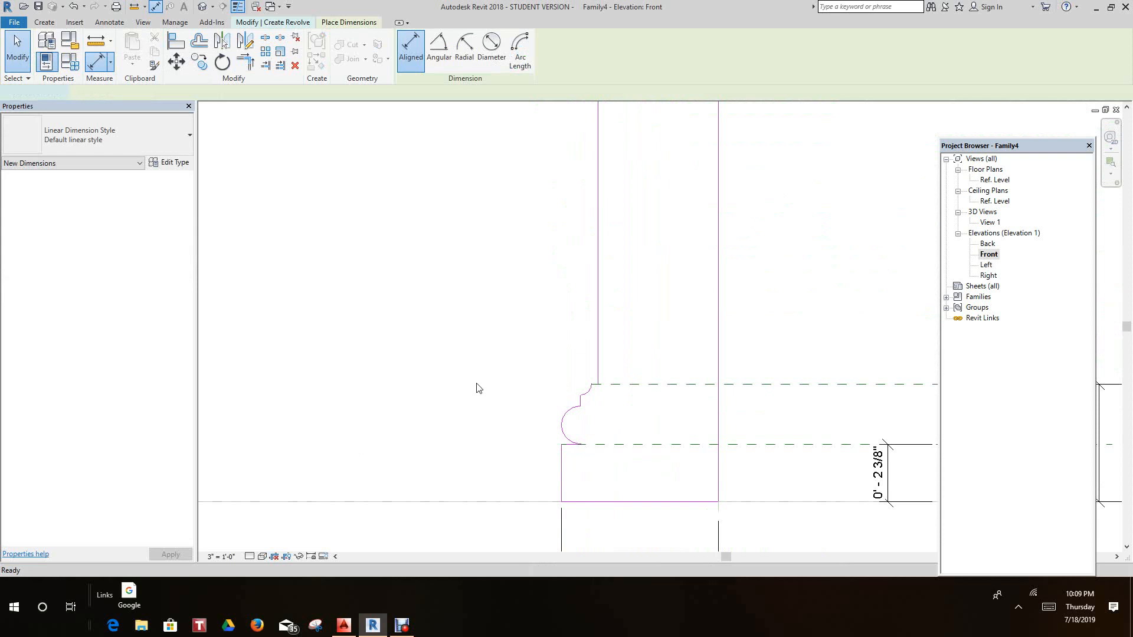
key("Escape")
left_click(589, 392)
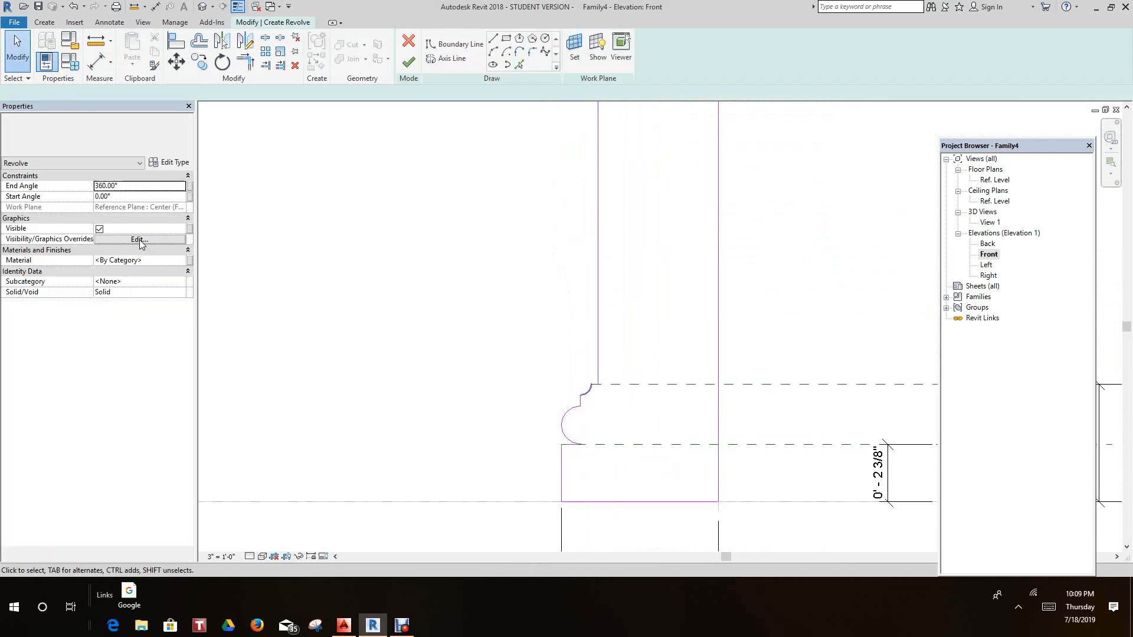
left_click(103, 187)
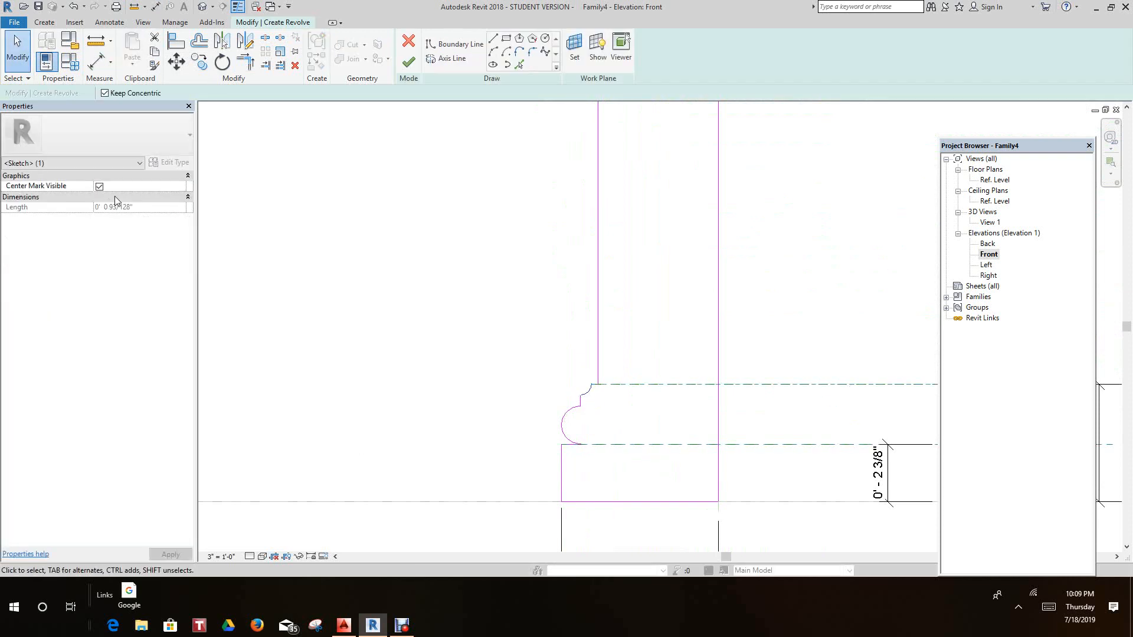
- Add an aligned dimension from the small base arc's center mark to the center reference plane, placed above the base moldings
key("d")
key("i")
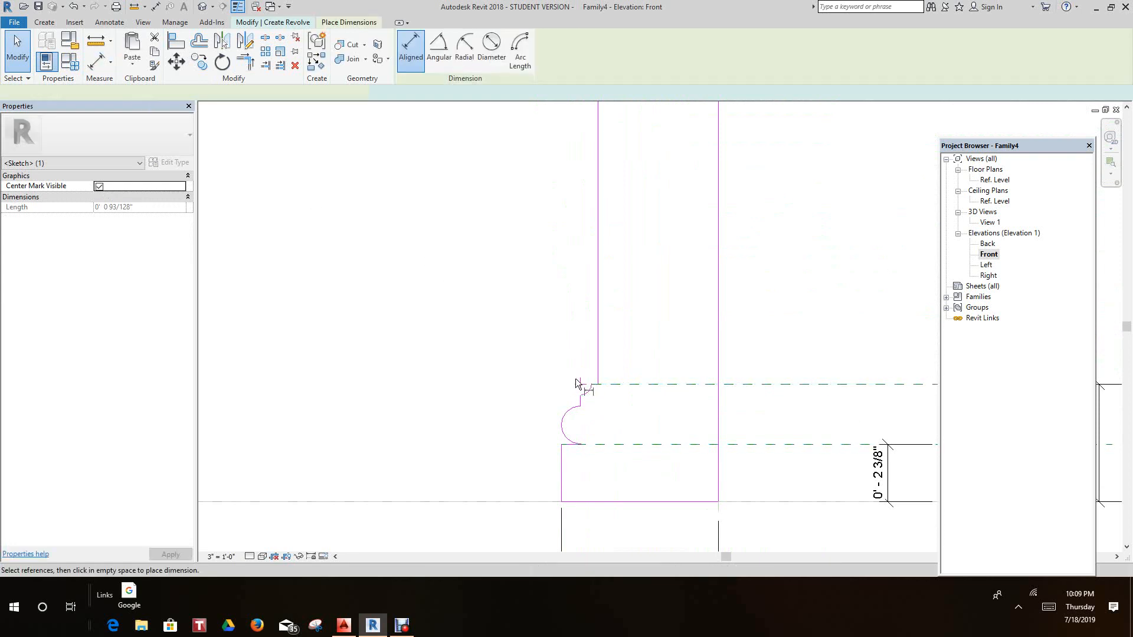
scroll(628, 408, "down", 3)
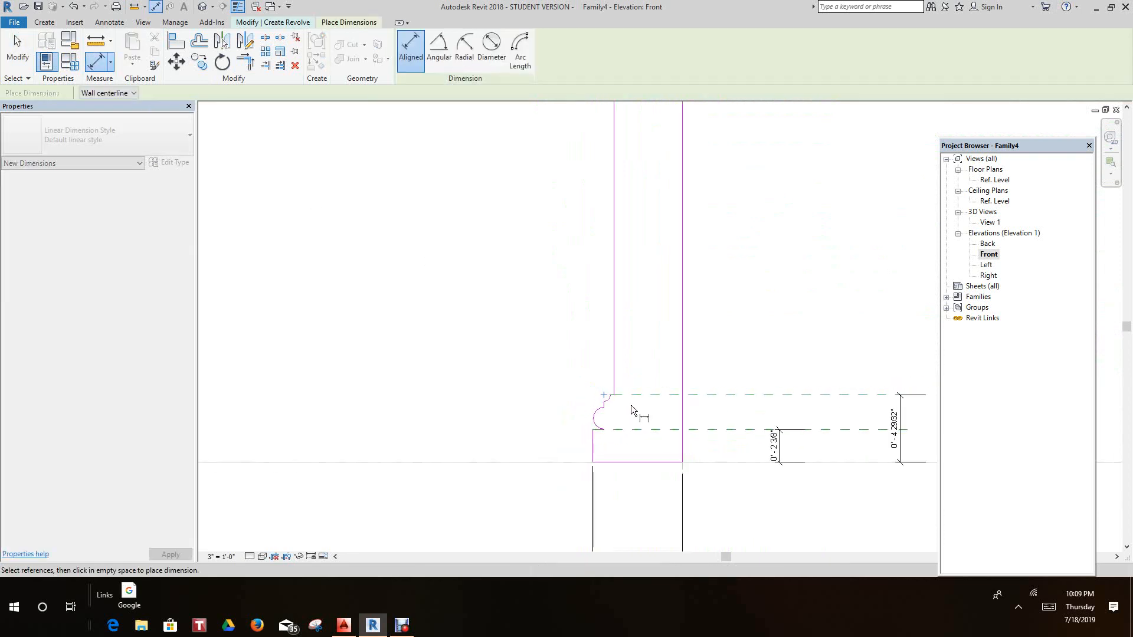
left_click(623, 459)
left_click(675, 183)
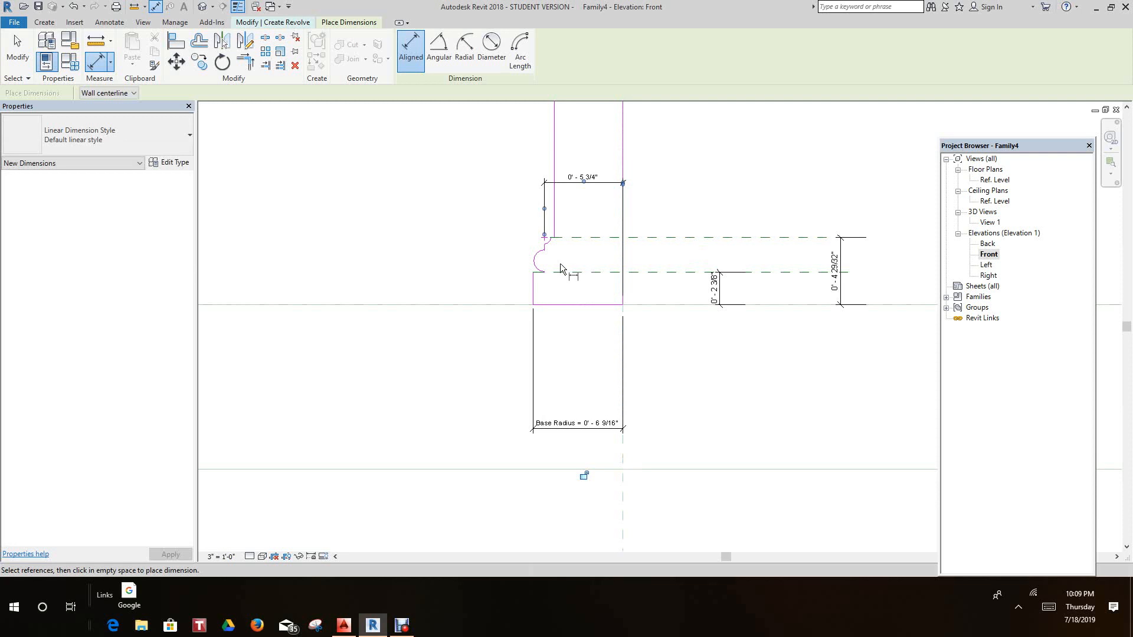
- Make the center mark visible for the half-round molding just above the base block
scroll(540, 264, "up", 4)
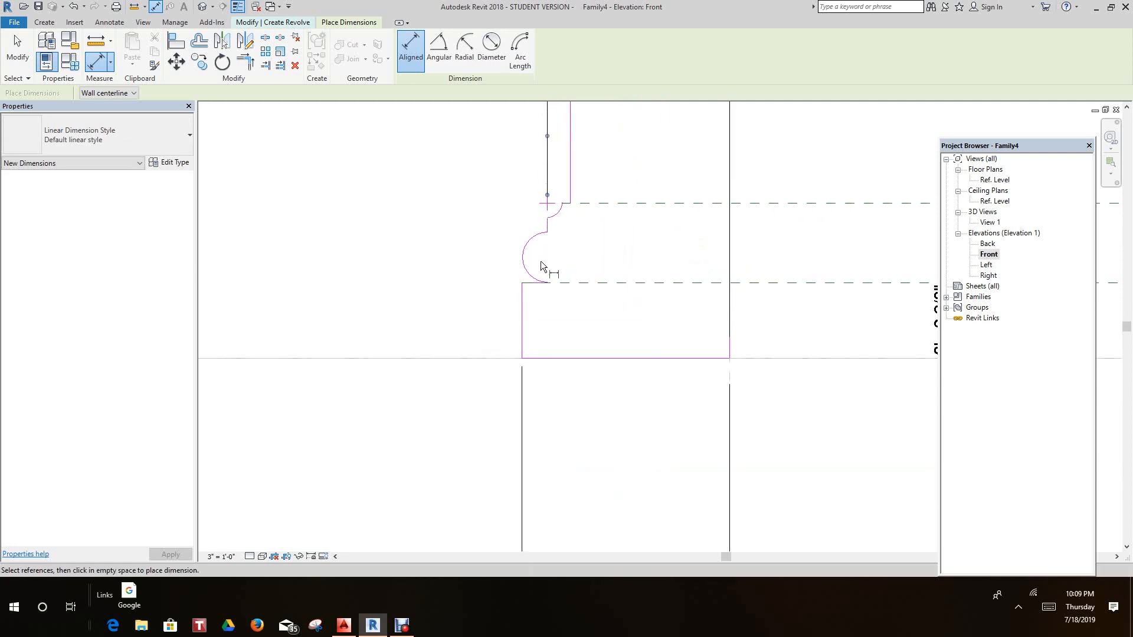
scroll(536, 256, "up", 2)
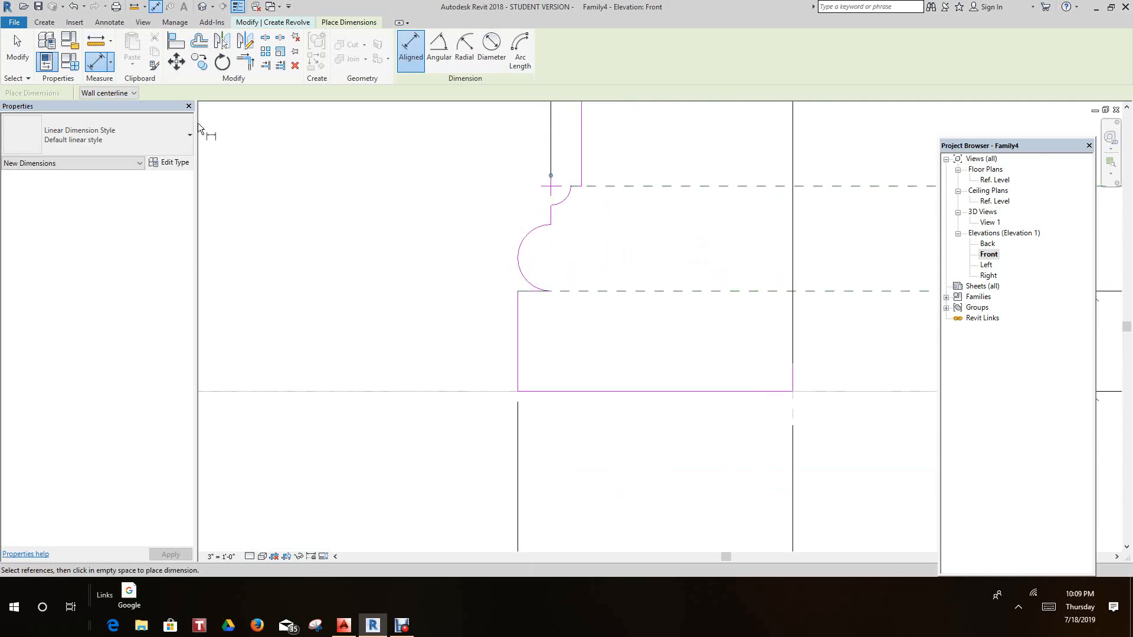
left_click(18, 50)
left_click(519, 265)
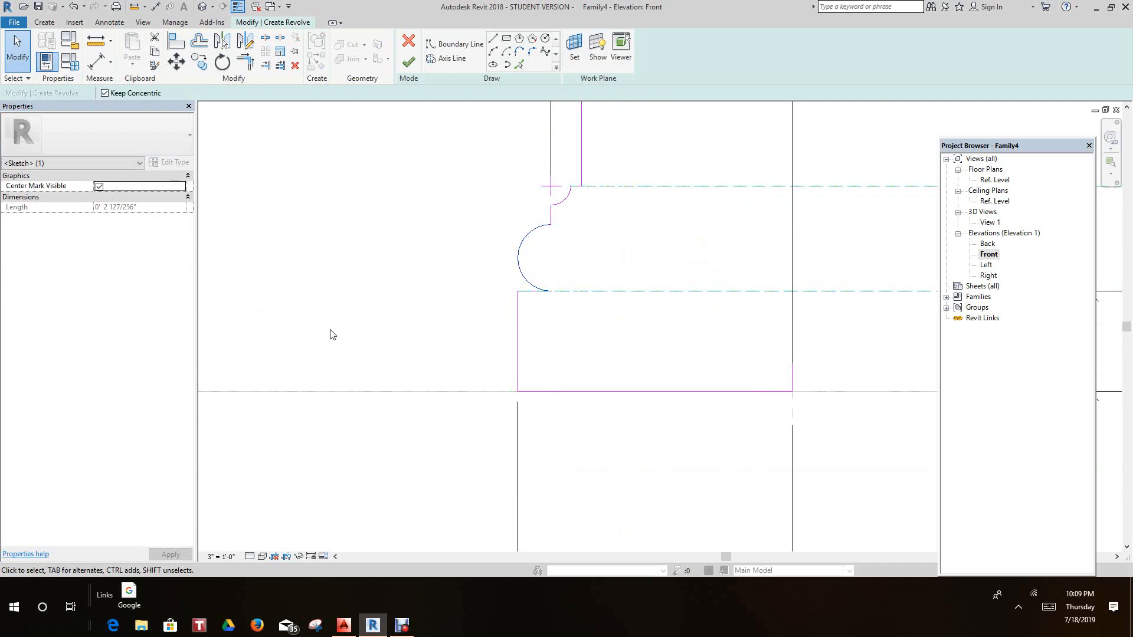
left_click(534, 286)
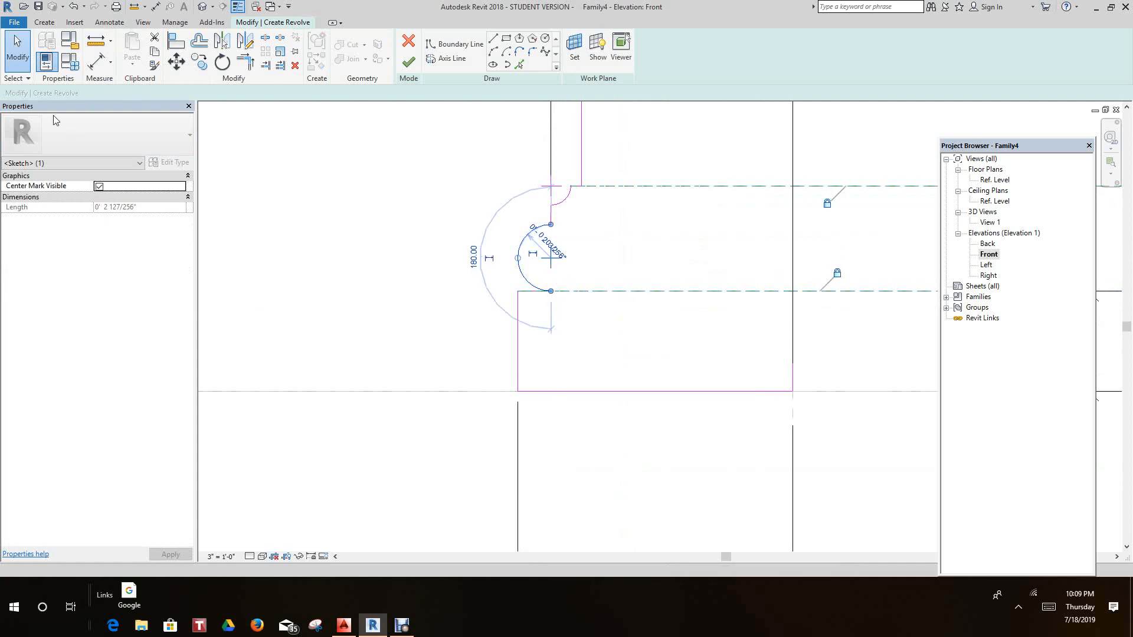
- Dimension the half-round base molding's center mark to the center reference plane, placed between the base and the Base Radius dimension
key("d")
key("i")
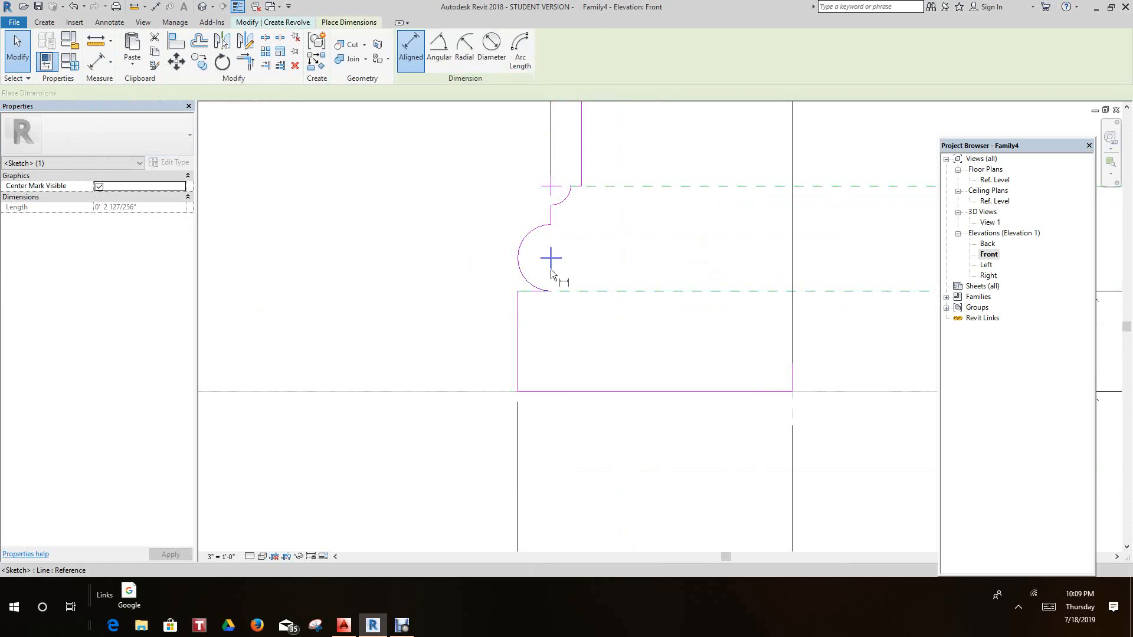
left_click(551, 264)
scroll(636, 360, "down", 2)
middle_click_drag(627, 346, 589, 197)
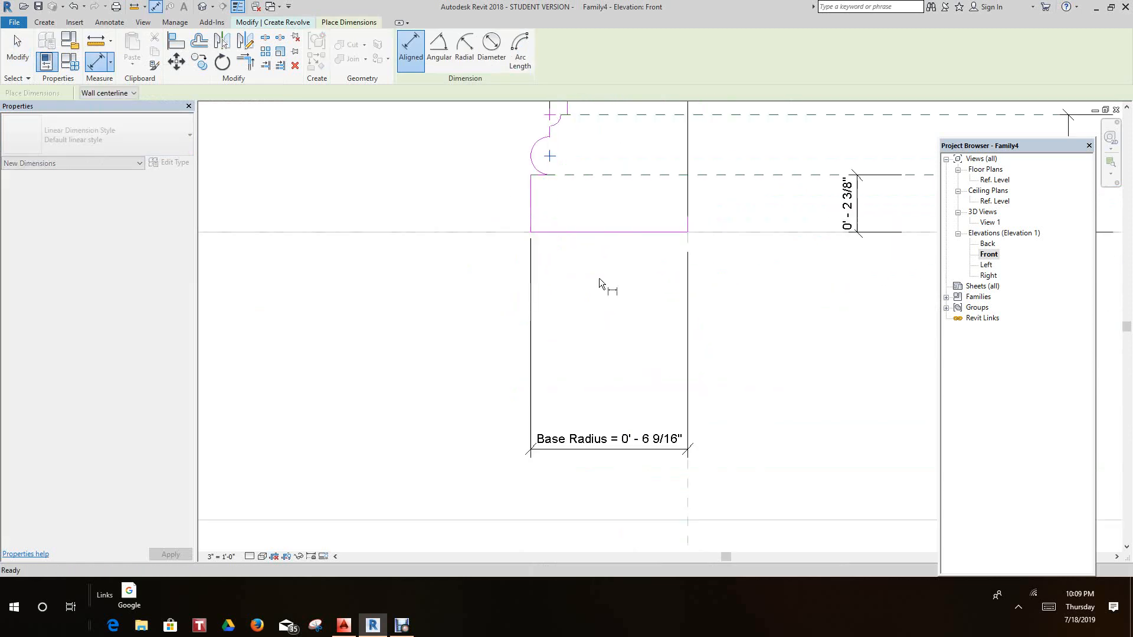
left_click(689, 480)
left_click(717, 322)
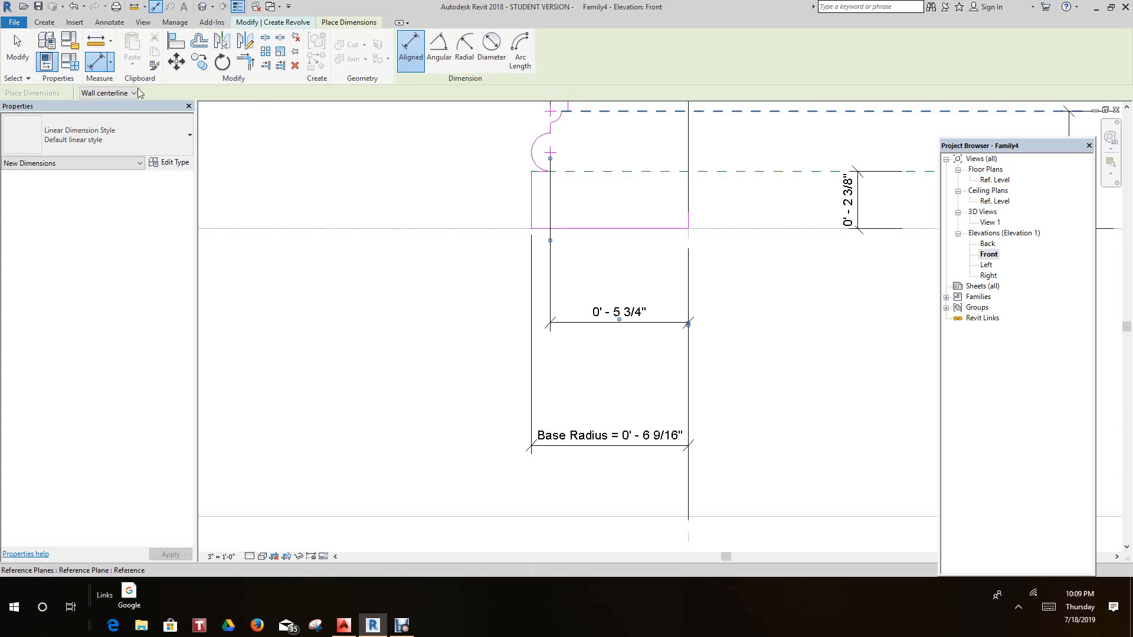
- Try a view scale of 1" = 1'-0" for the front elevation
left_click(77, 64)
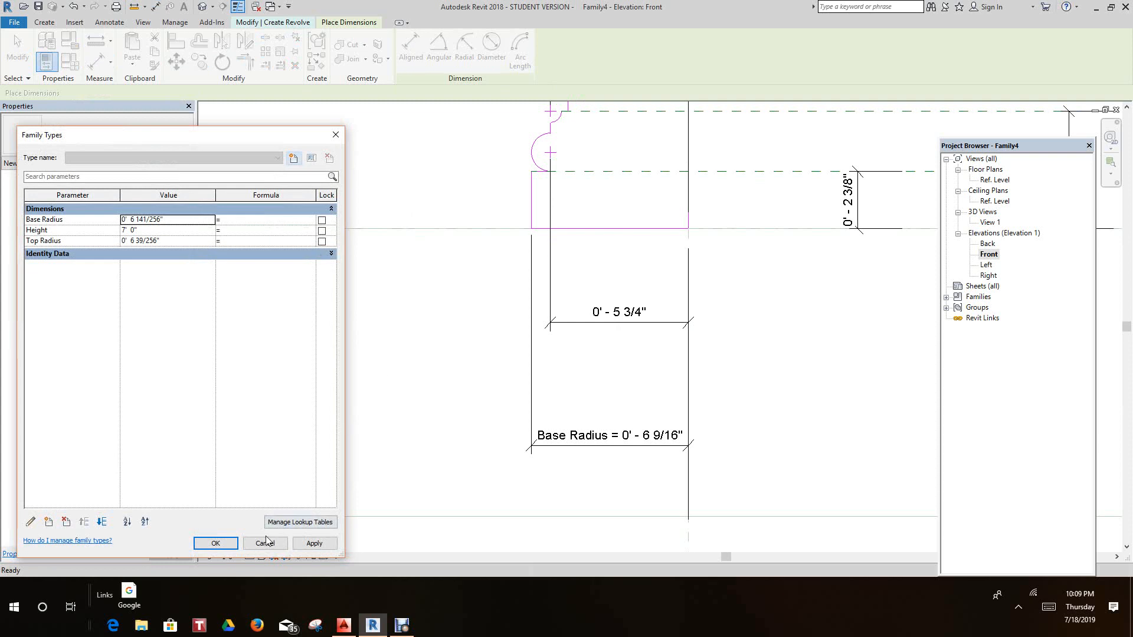
left_click(265, 541)
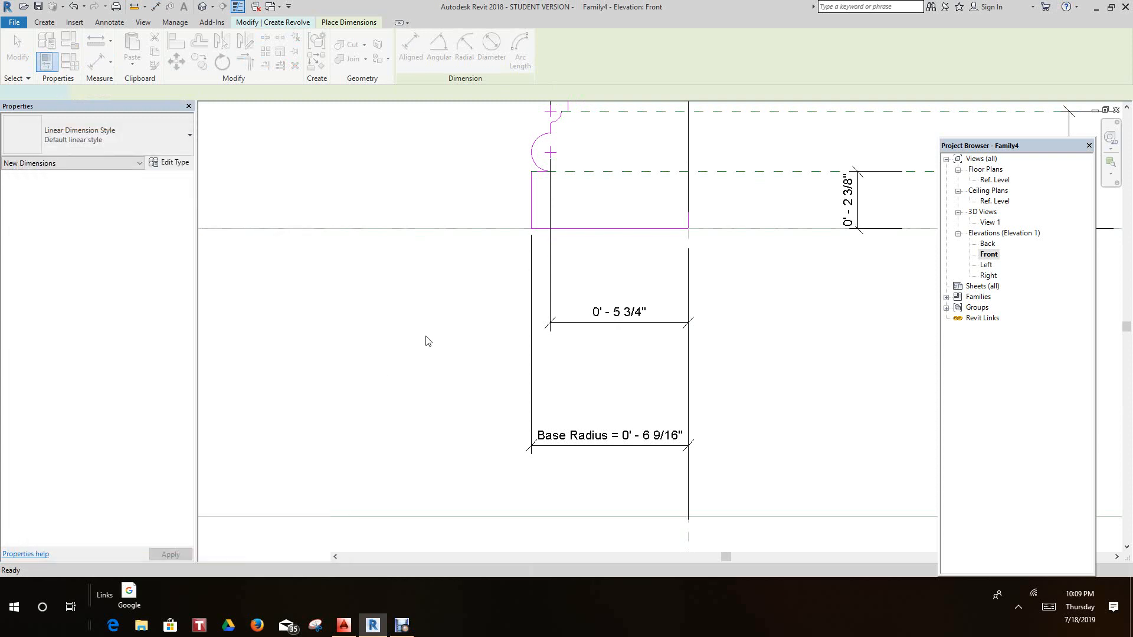
scroll(432, 339, "down", 7)
scroll(442, 347, "down", 2)
middle_click_drag(544, 344, 624, 416)
middle_click_drag(627, 281, 693, 239)
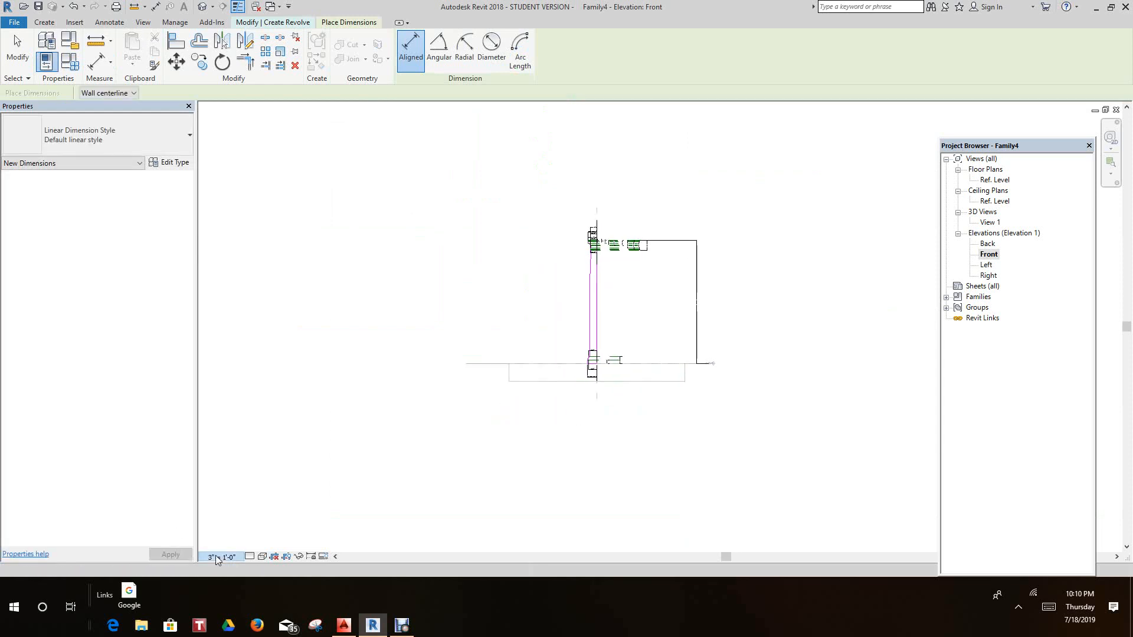
left_click(221, 556)
left_click(238, 245)
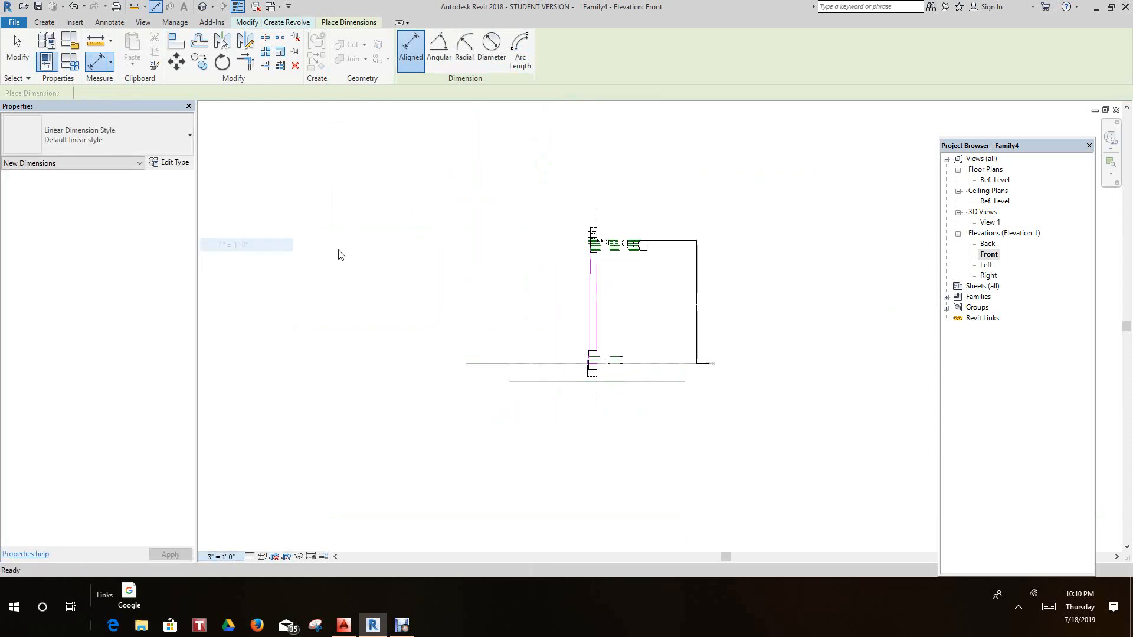
scroll(543, 241, "up", 2)
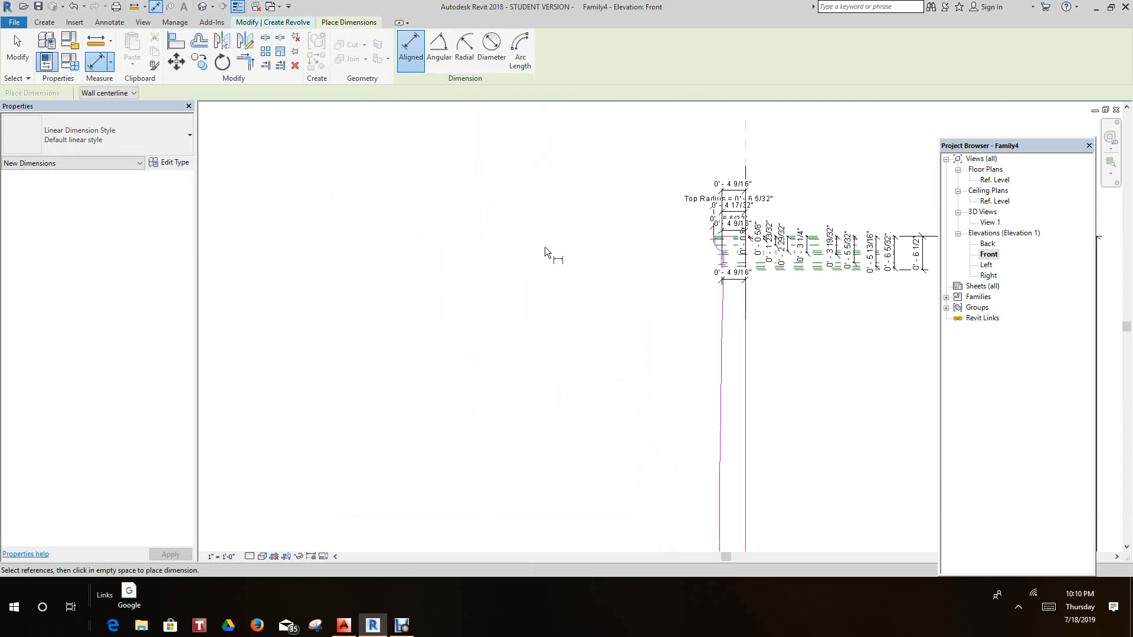
scroll(537, 256, "down", 1)
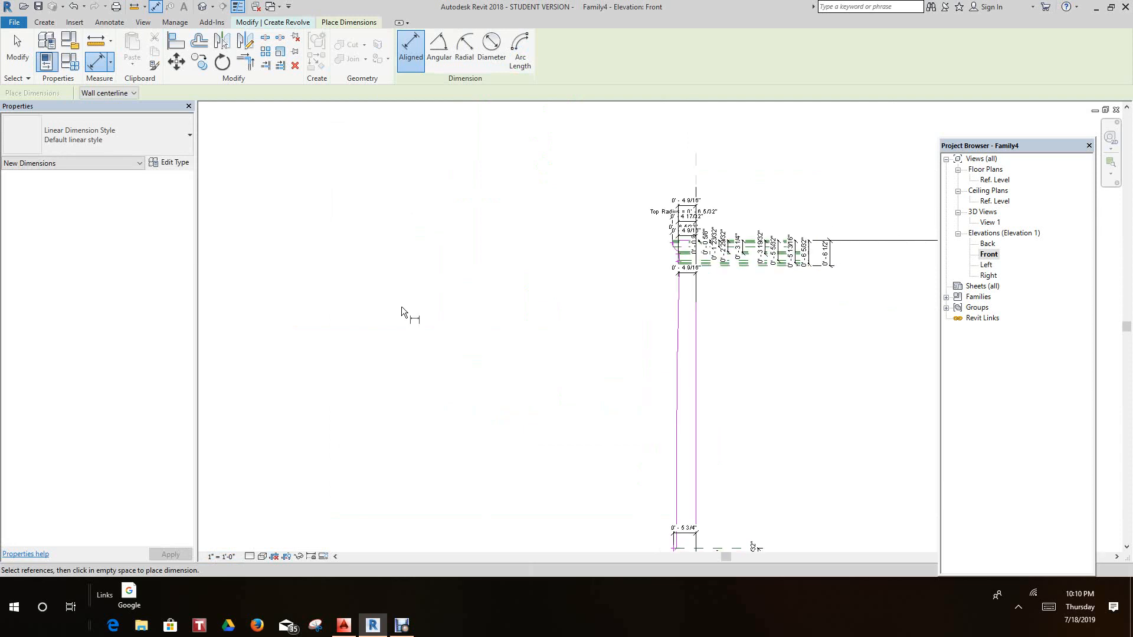
- Set the front elevation's view scale back to 3" = 1'-0"
left_click(221, 556)
left_click(250, 221)
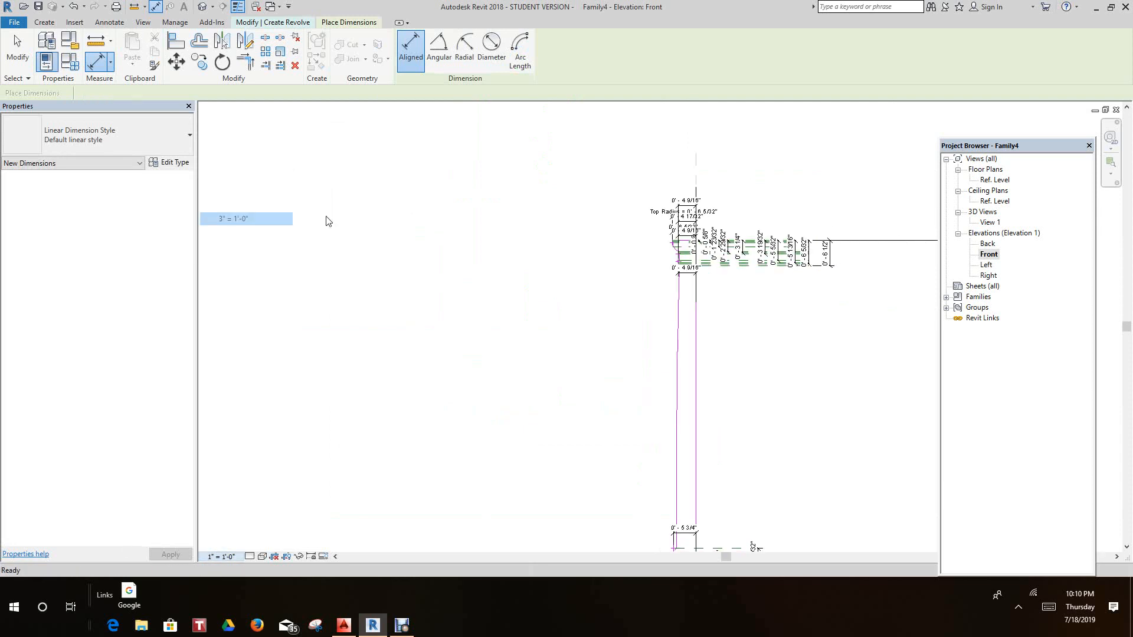
scroll(761, 283, "up", 3)
scroll(760, 282, "up", 2)
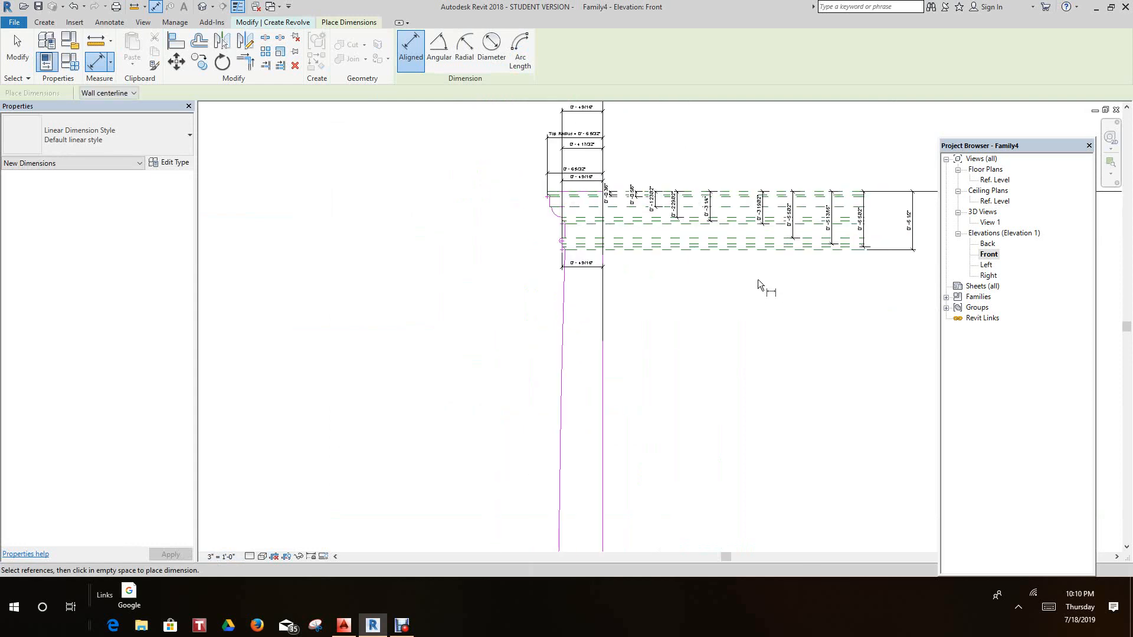
- Create a new family type named "7 0 H x 1 0 D"
left_click(69, 62)
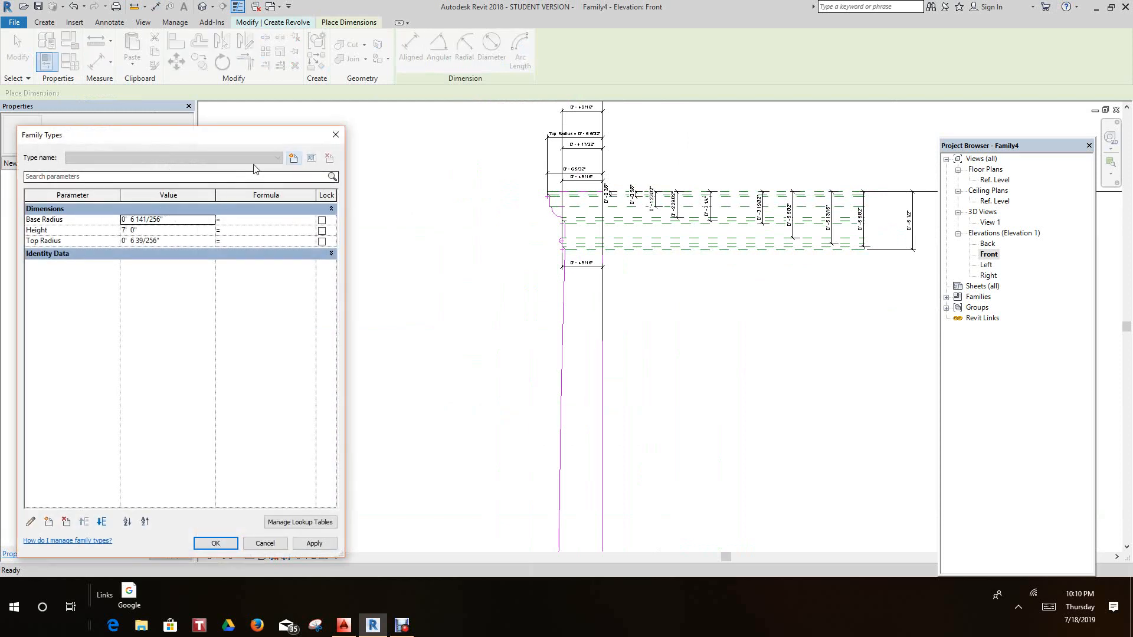
left_click(293, 158)
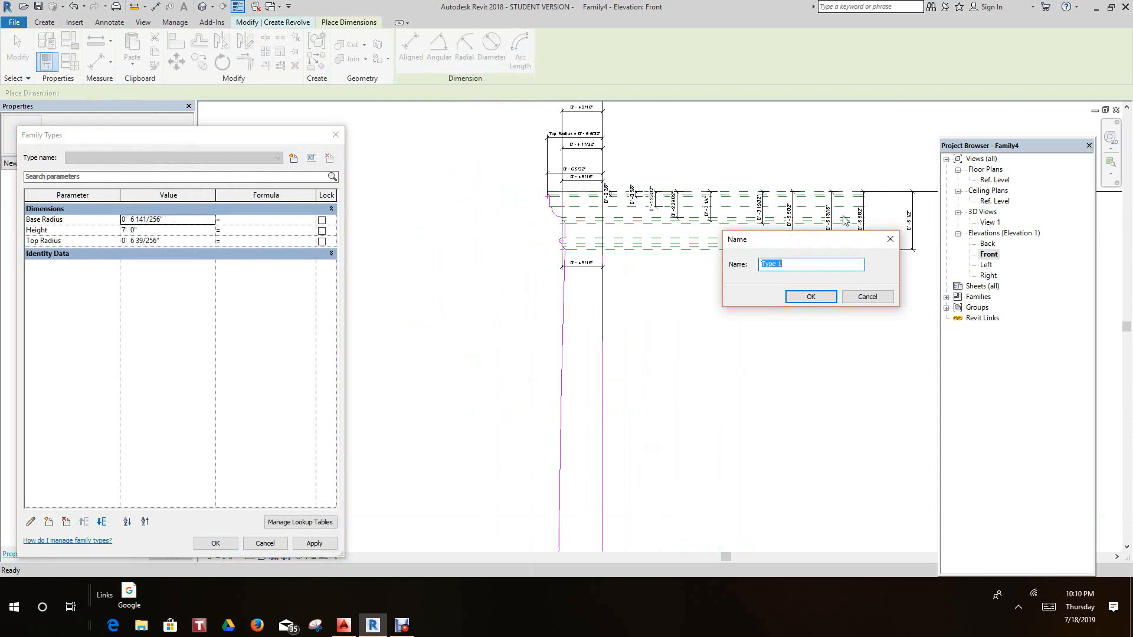
type("7 0 H x 1 0 D")
left_click(812, 299)
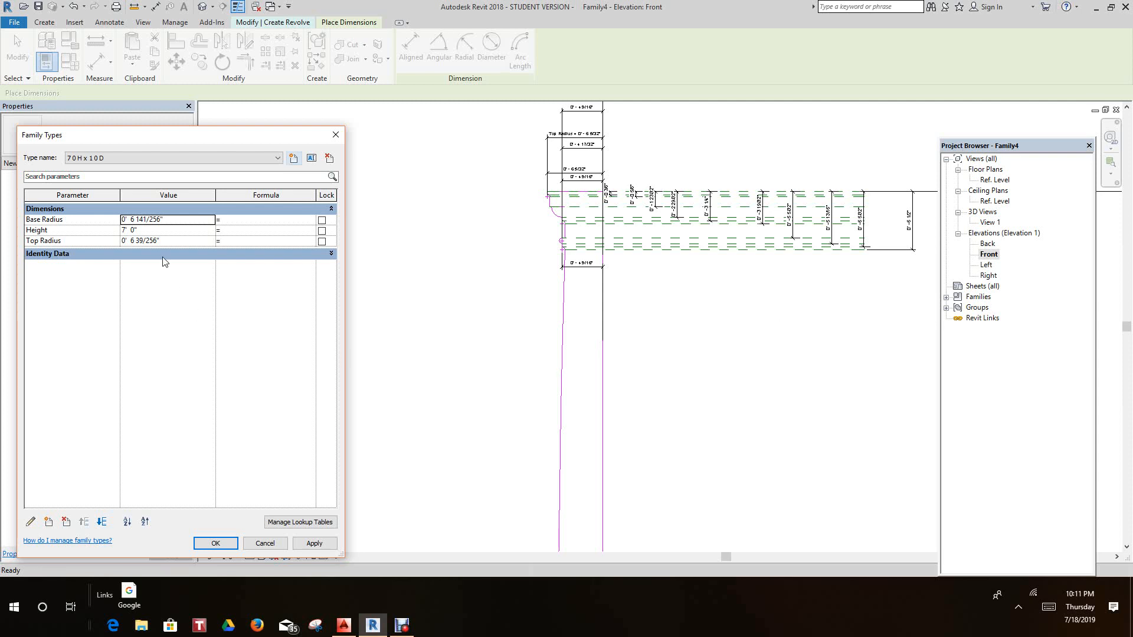
- Set the Base Radius of the 7 0 H x 1 0 D family type to 0' 6" and check the column base
left_click(159, 241)
left_click(164, 220)
left_click_drag(164, 219, 136, 220)
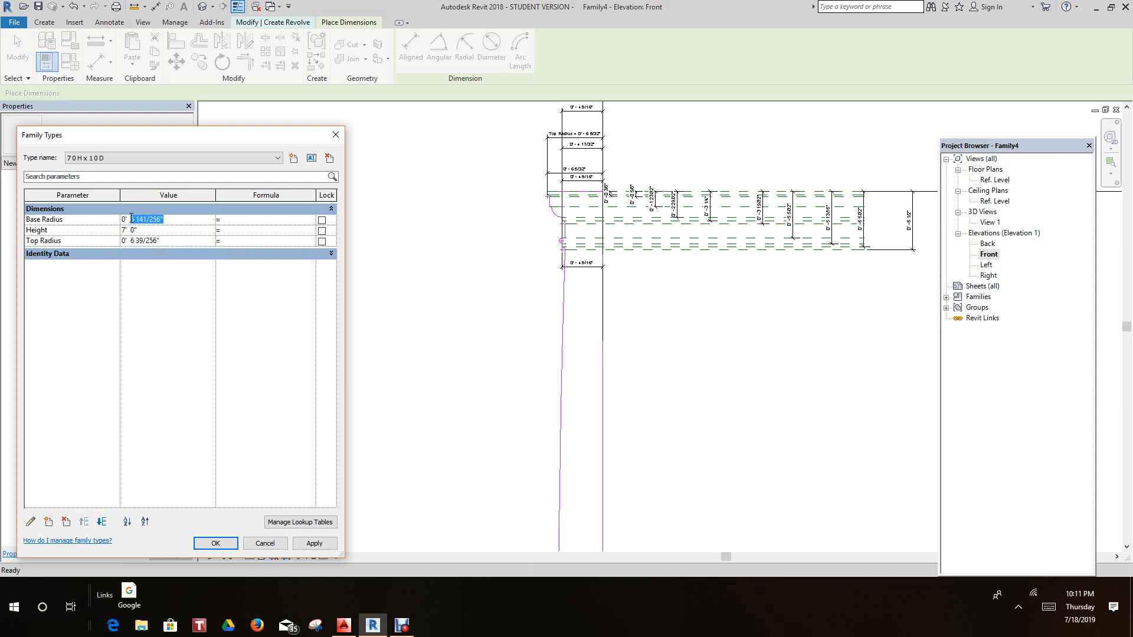
type("5")
left_click(324, 543)
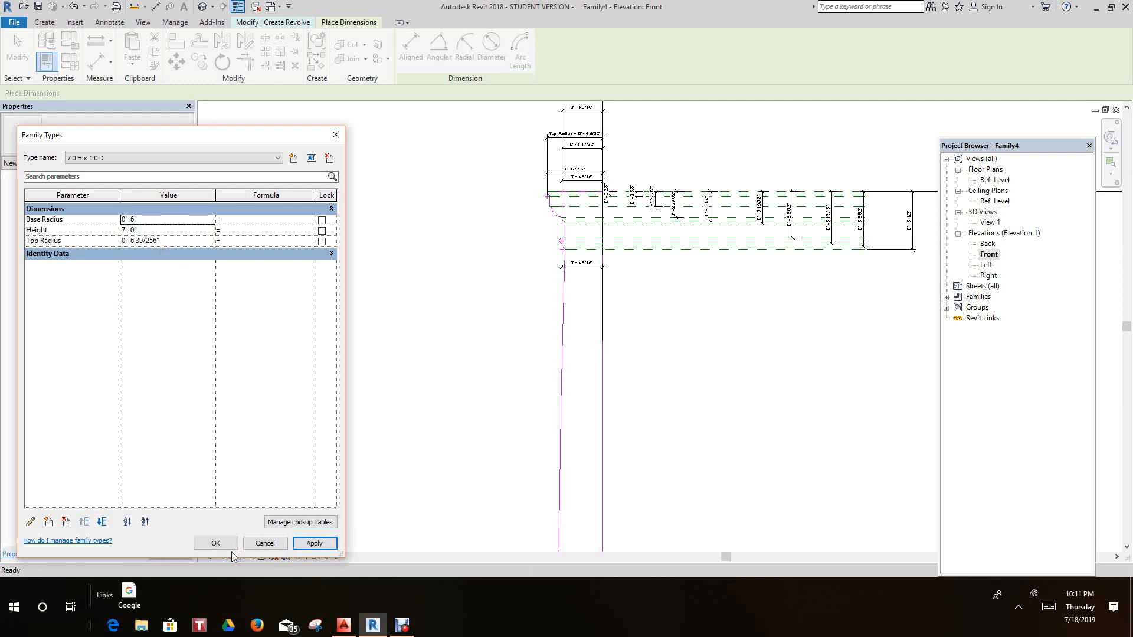
left_click(216, 543)
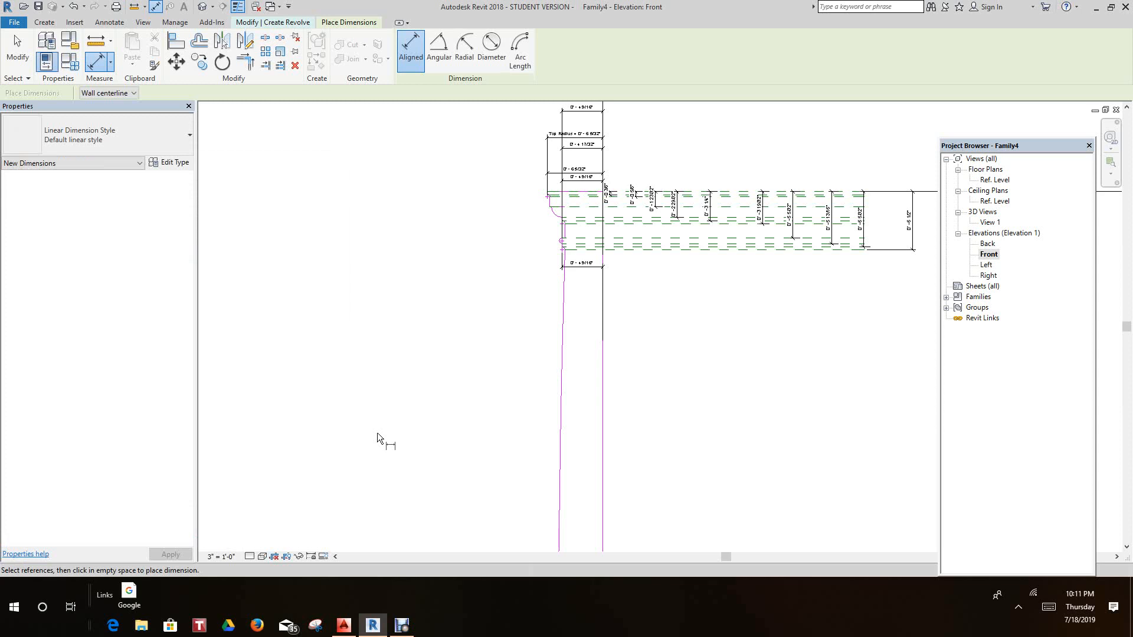
scroll(493, 232, "down", 1)
scroll(603, 406, "down", 3)
middle_click_drag(604, 408, 584, 430)
scroll(540, 462, "up", 8)
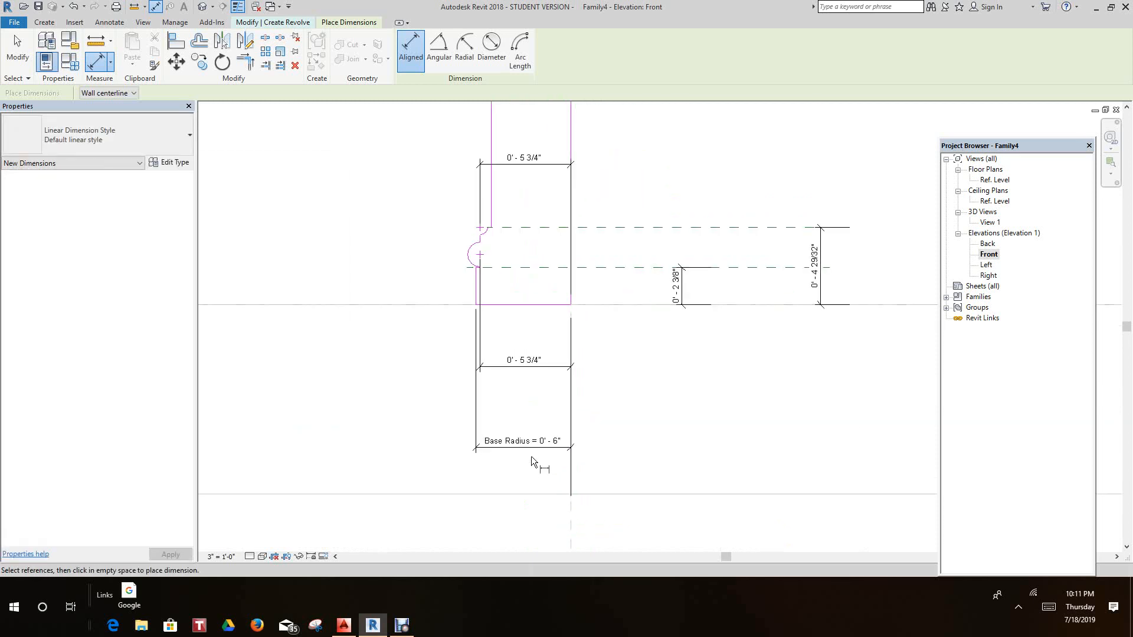
scroll(531, 455, "down", 3)
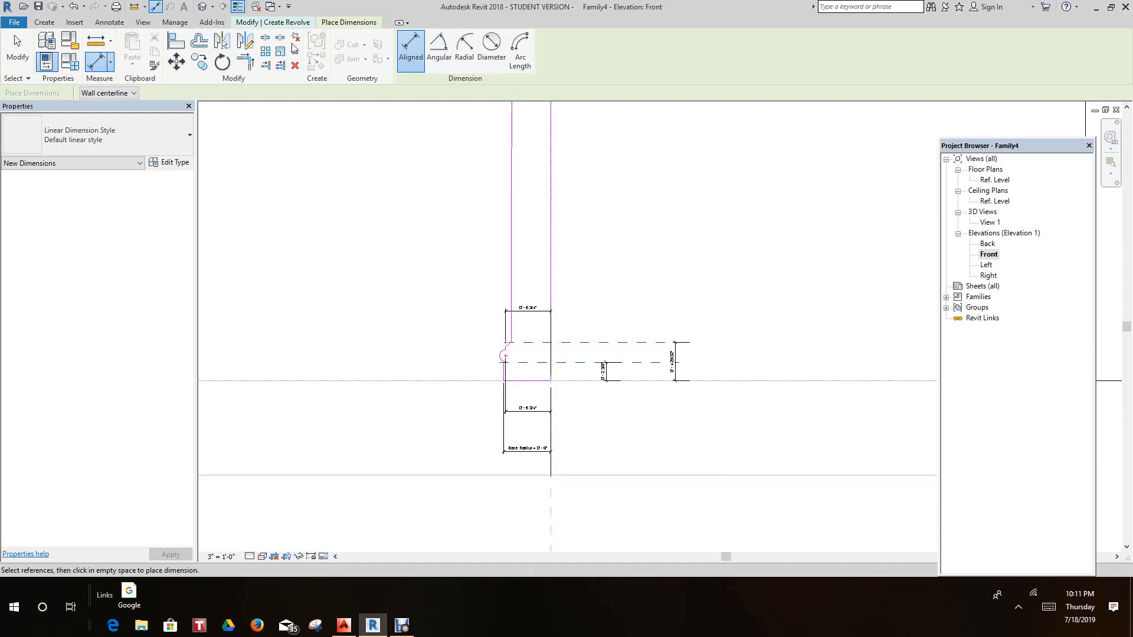
- Define the revolve's axis line by picking the vertical center reference plane in the front elevation
left_click(286, 26)
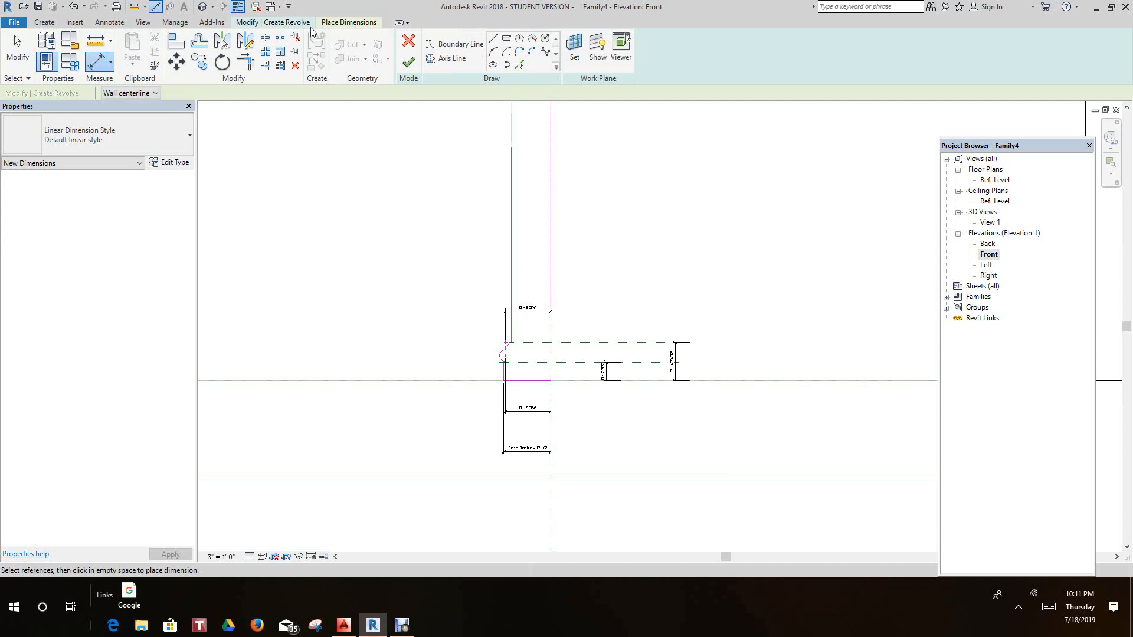
left_click(332, 25)
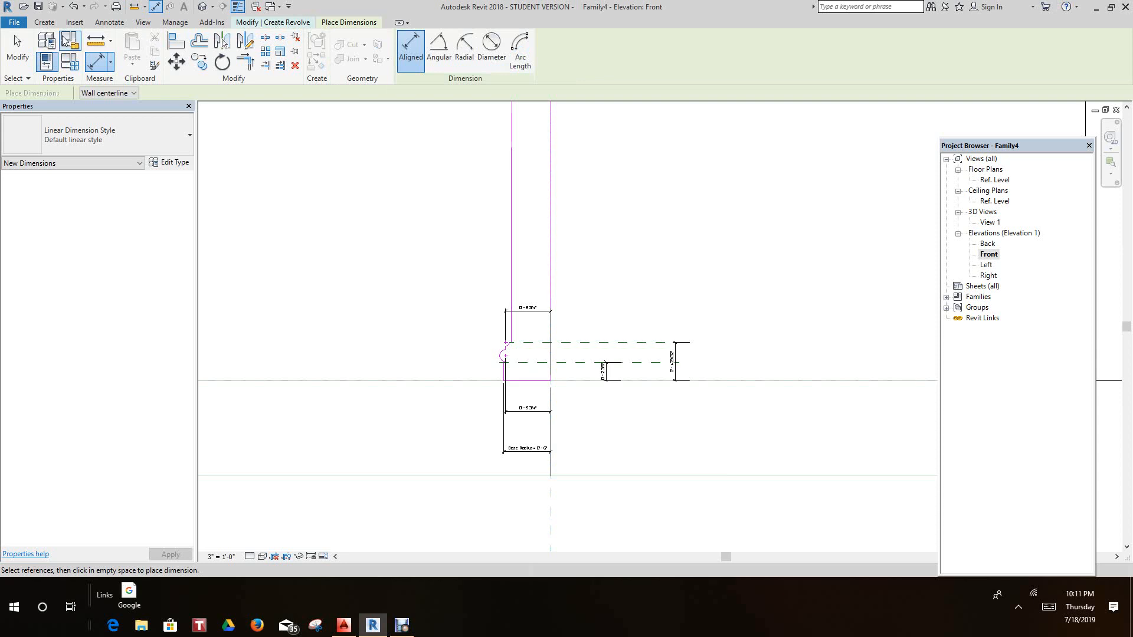
left_click(47, 24)
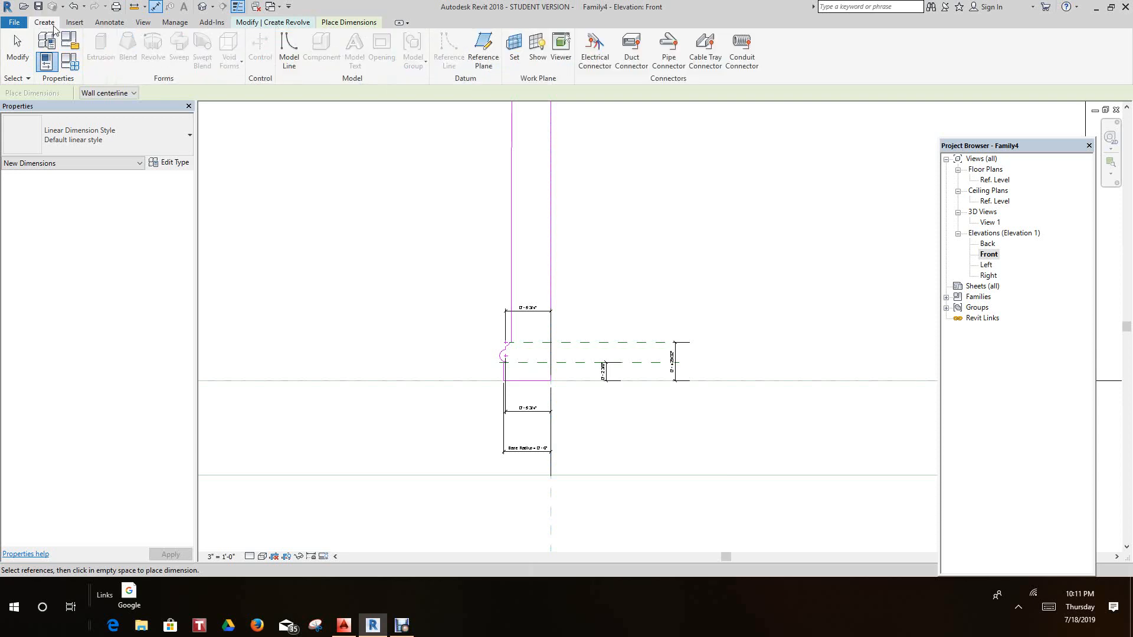
left_click(247, 23)
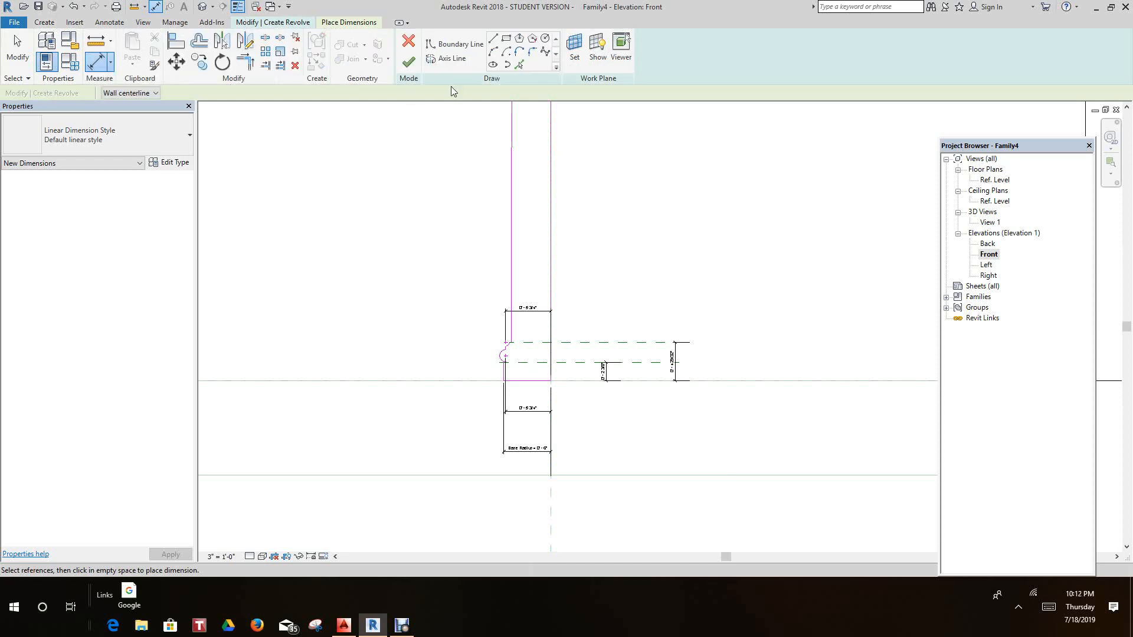
left_click(450, 59)
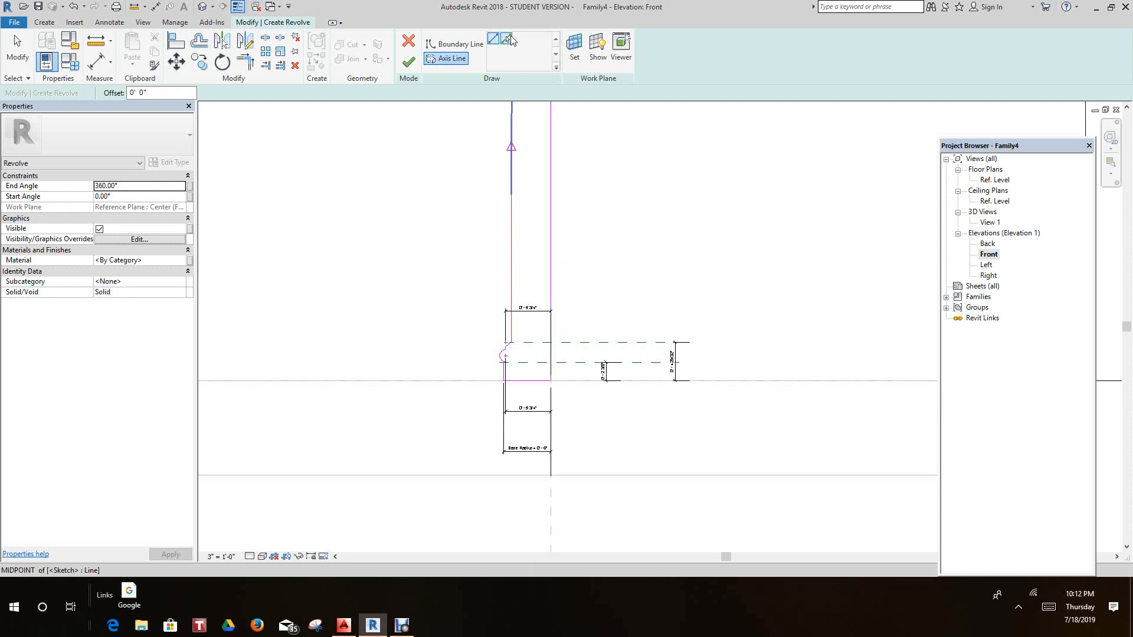
middle_click_drag(579, 177, 561, 376)
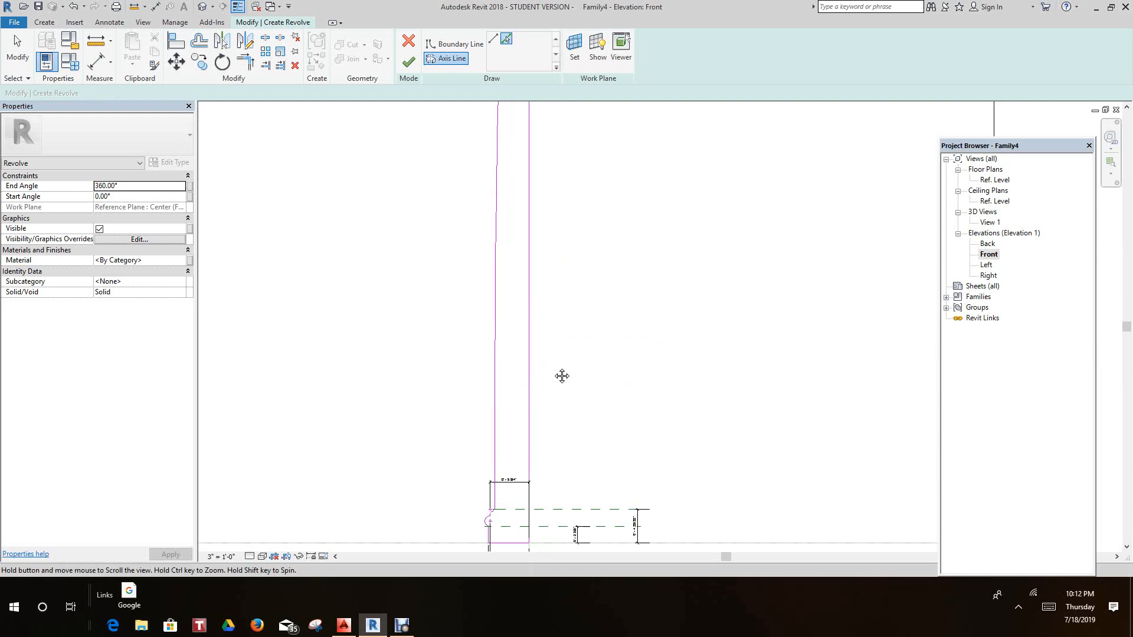
scroll(564, 325, "down", 4)
scroll(564, 317, "up", 2)
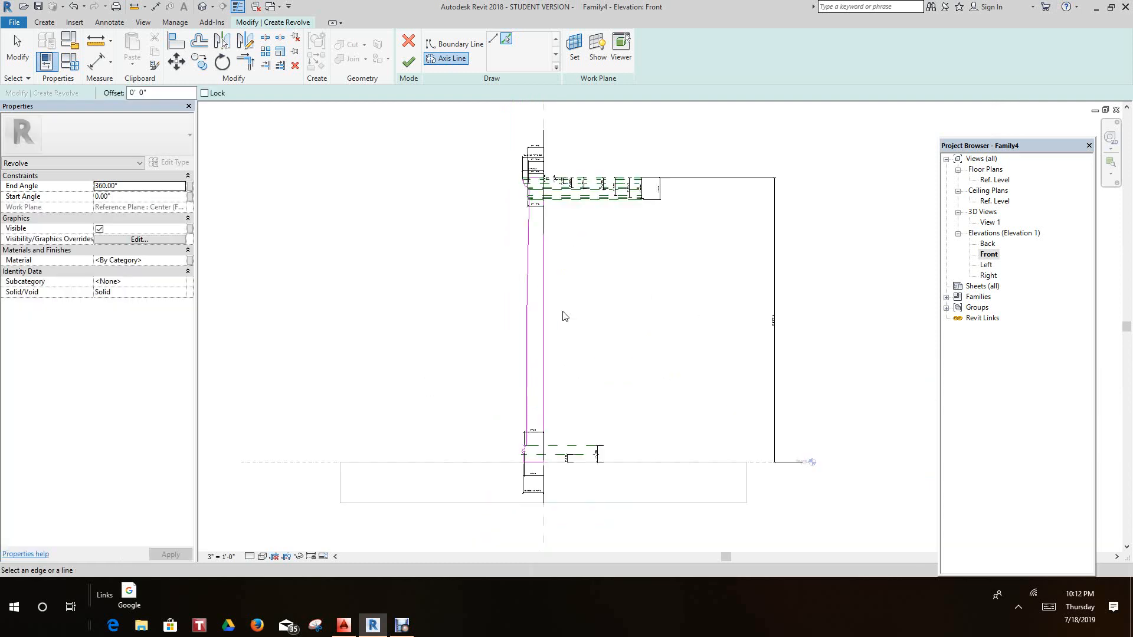
left_click(544, 321)
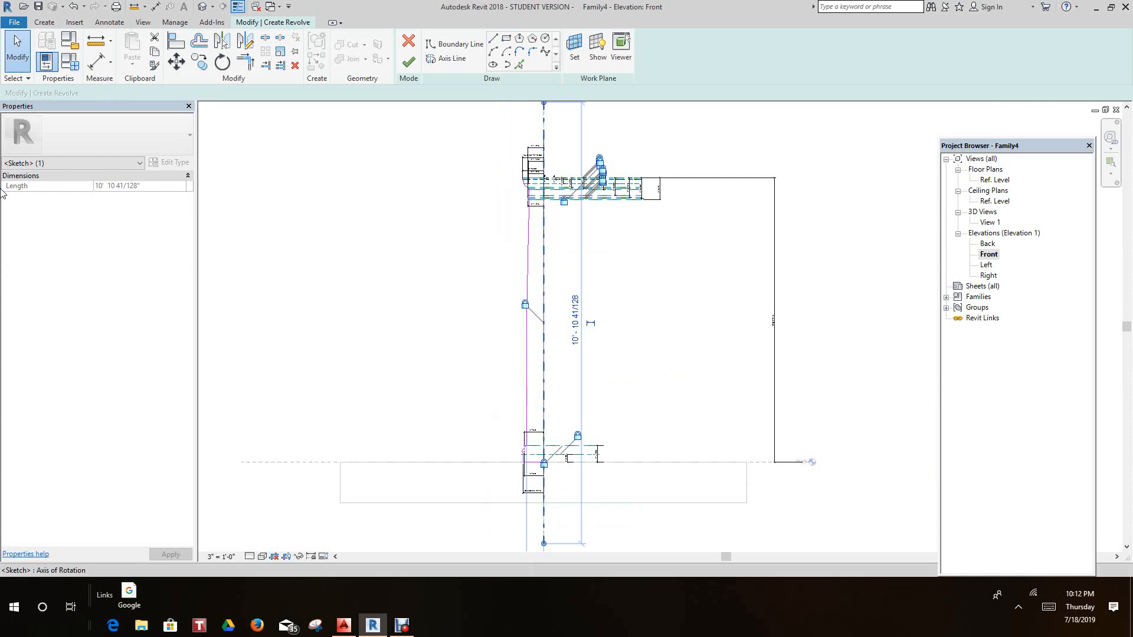
left_click(400, 266)
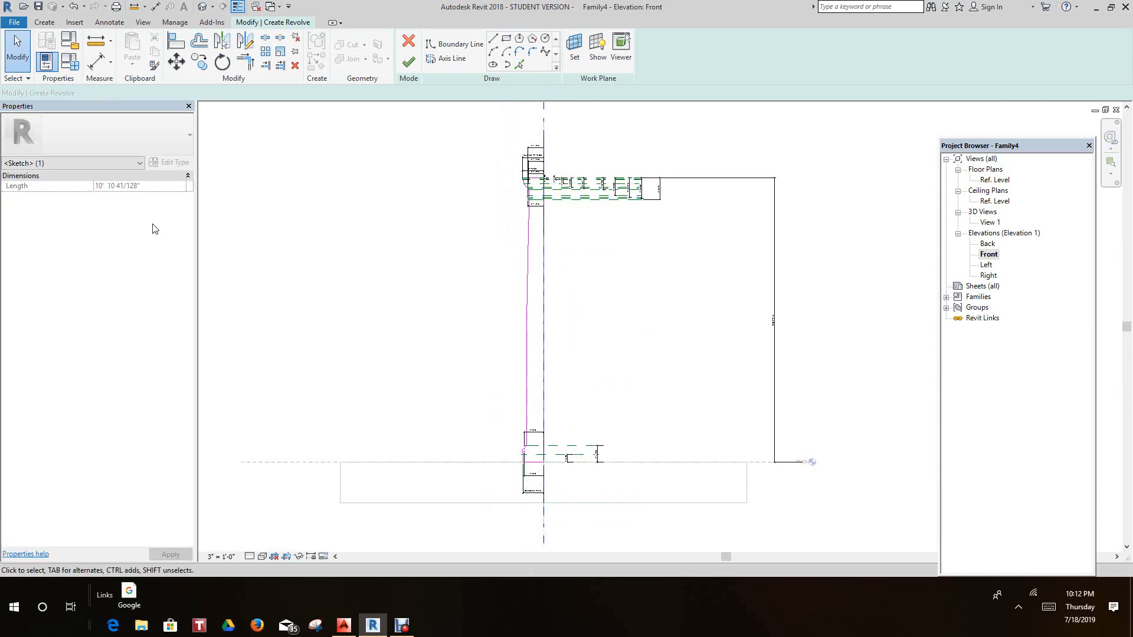
- Assign the Concrete, Precast library material to the revolve, using its render appearance for shading
left_click(168, 260)
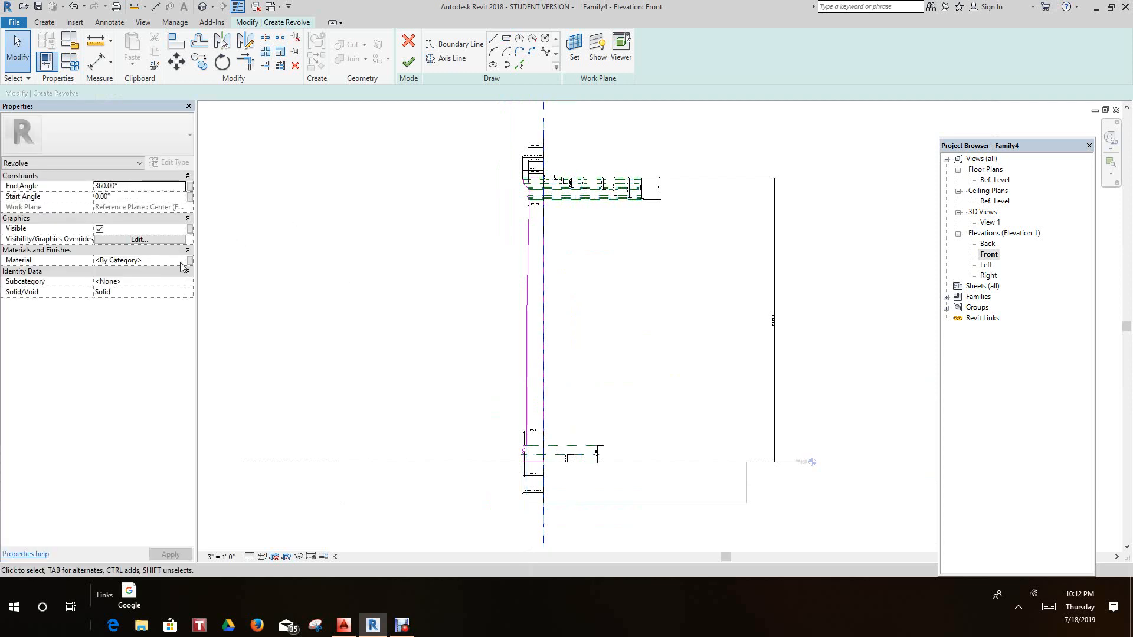
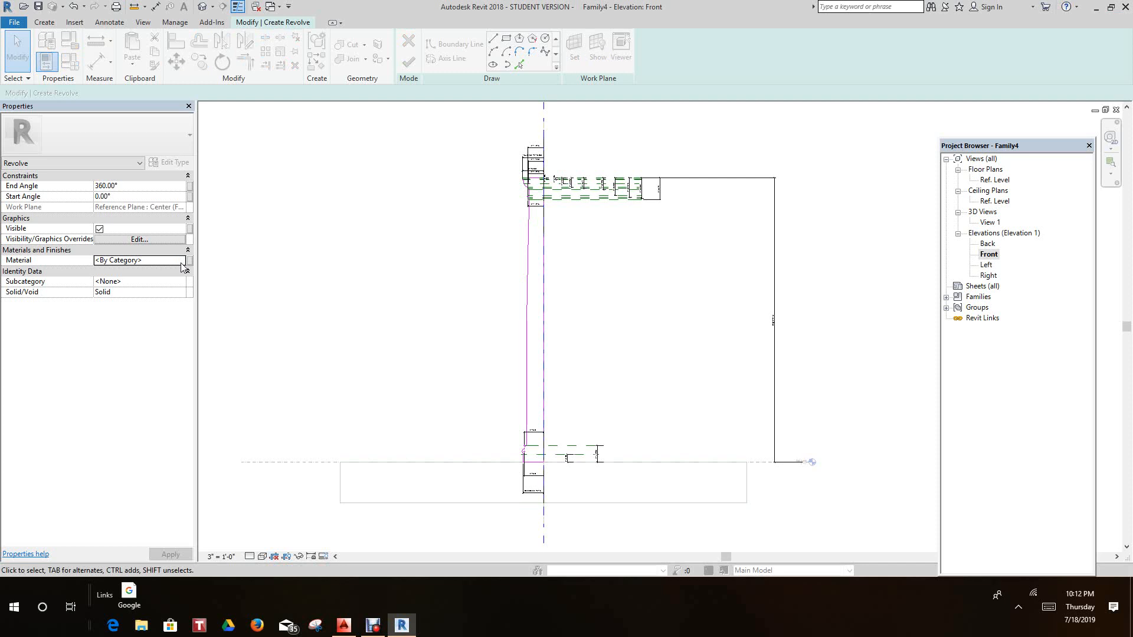
left_click(182, 263)
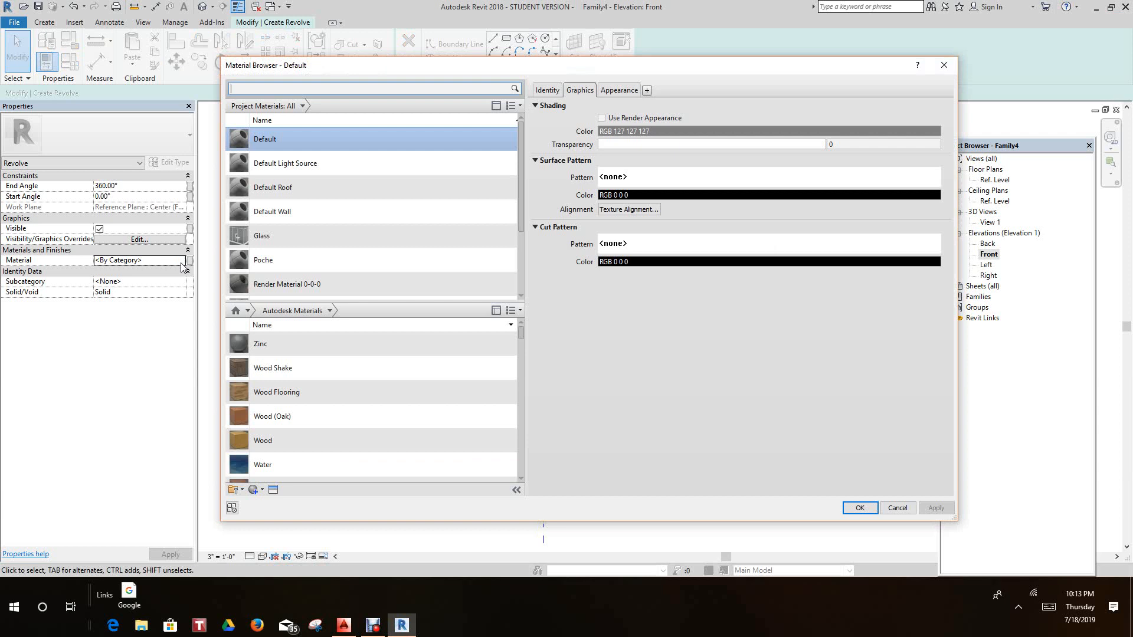
scroll(437, 260, "down", 1)
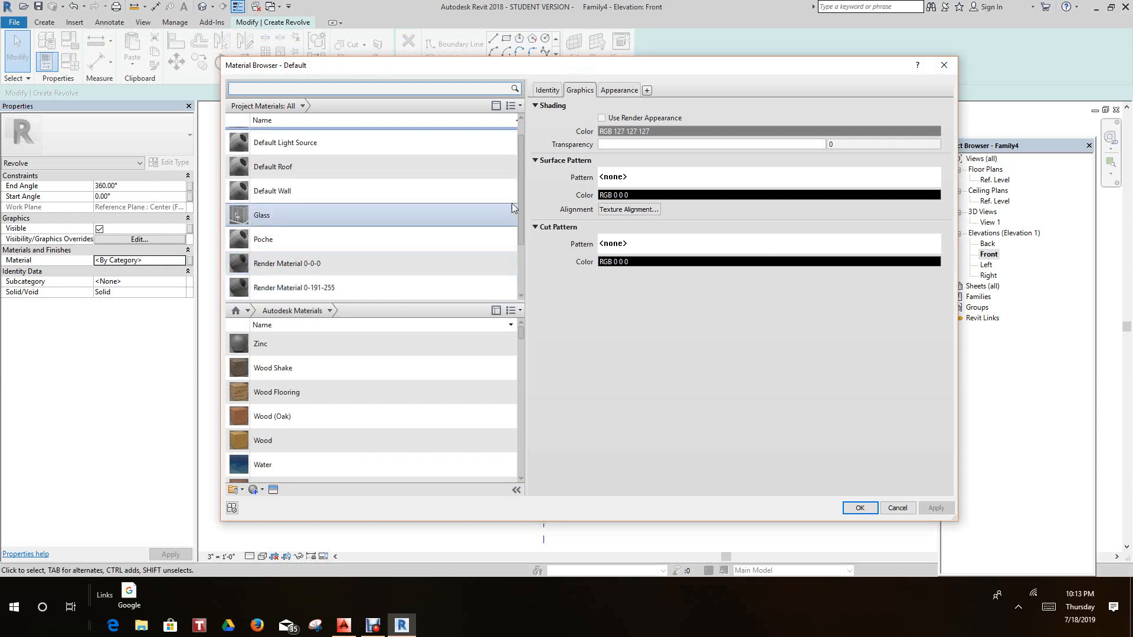
scroll(511, 203, "up", 1)
left_click(315, 89)
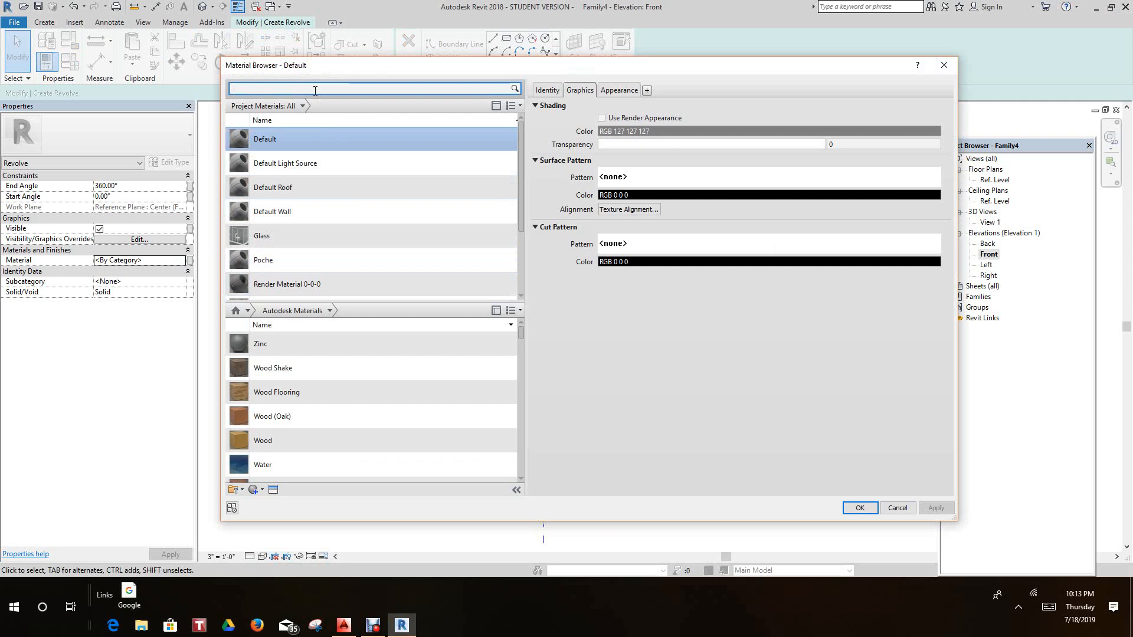
type("Pre")
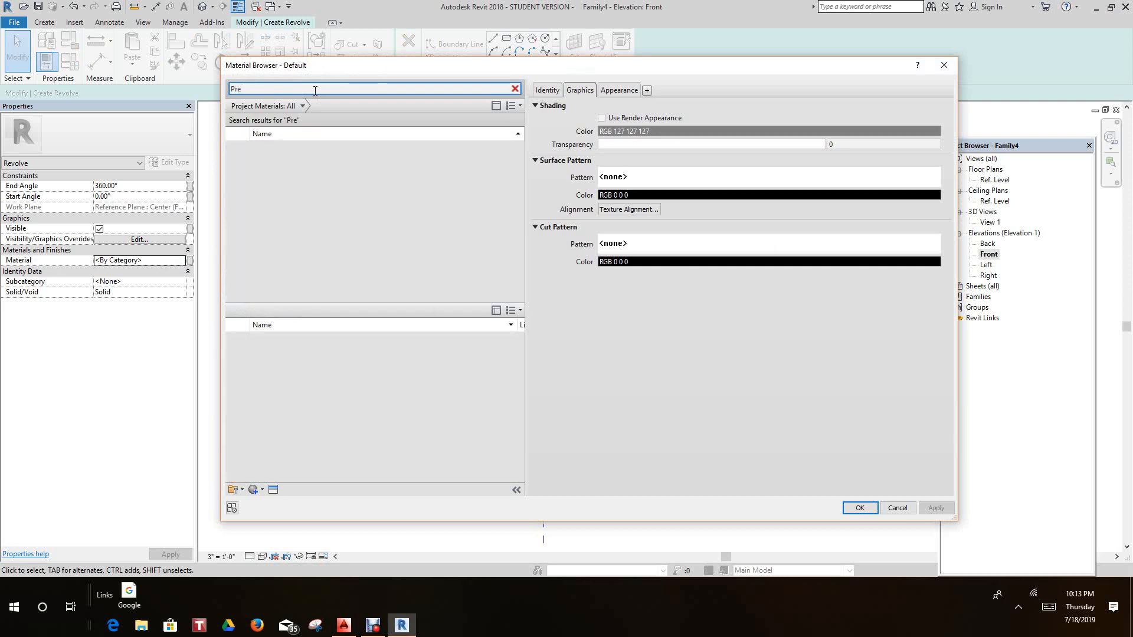
type("cast")
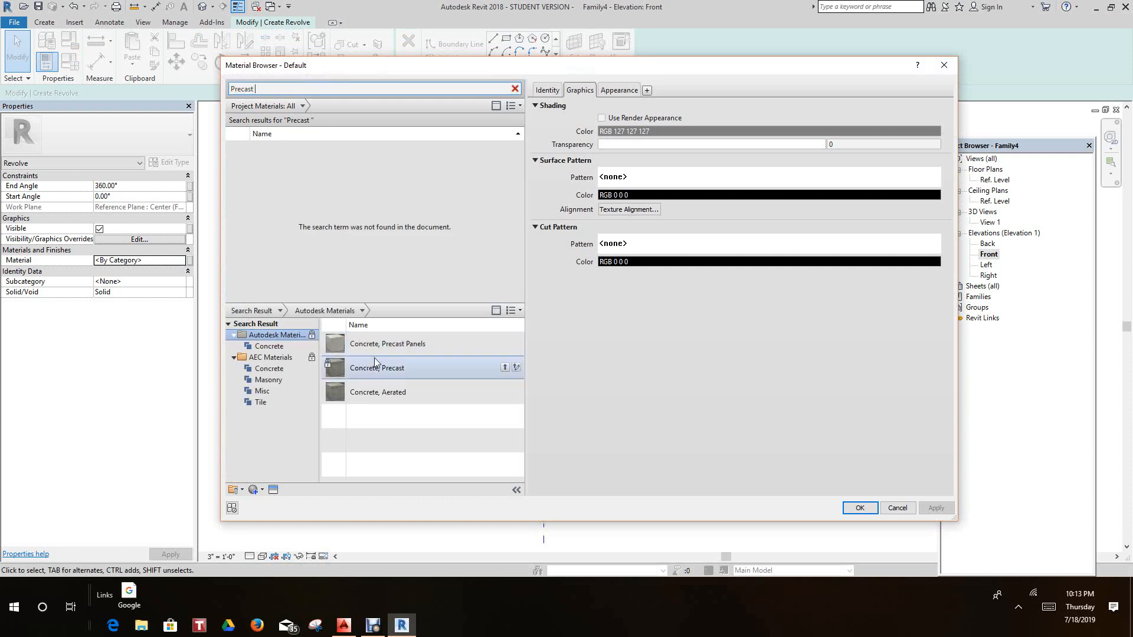
left_click(504, 367)
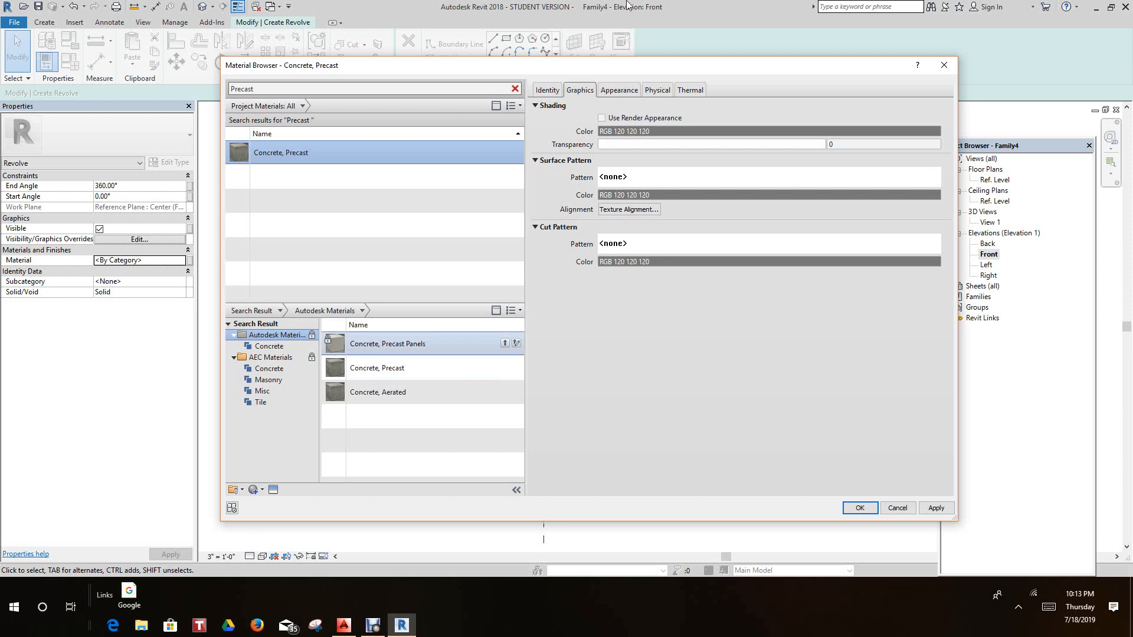
left_click(601, 118)
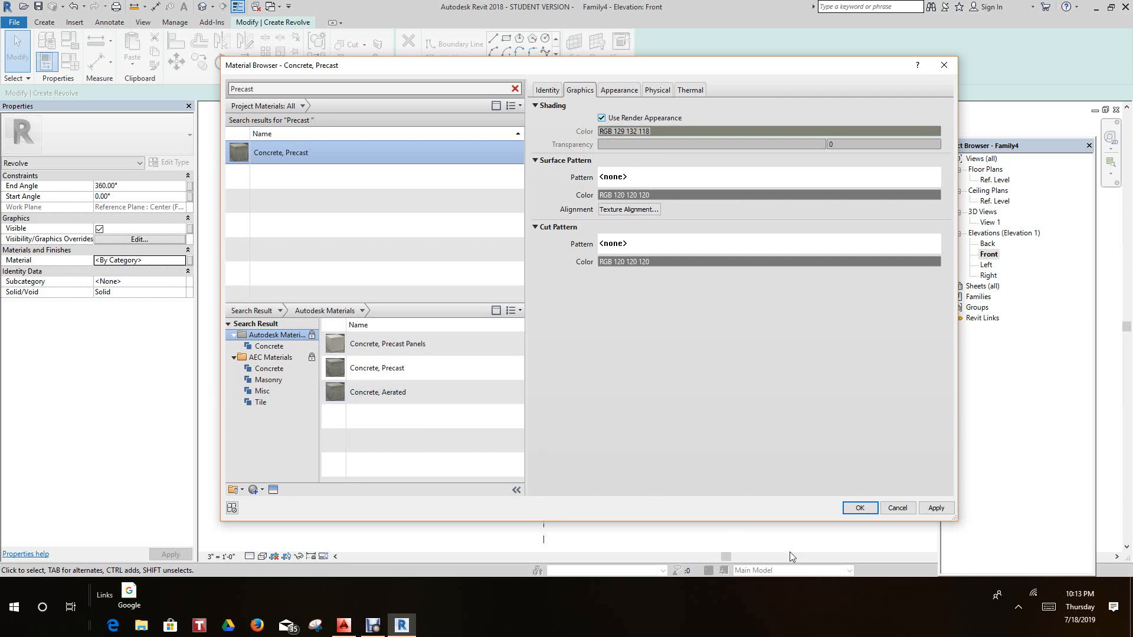
left_click(869, 510)
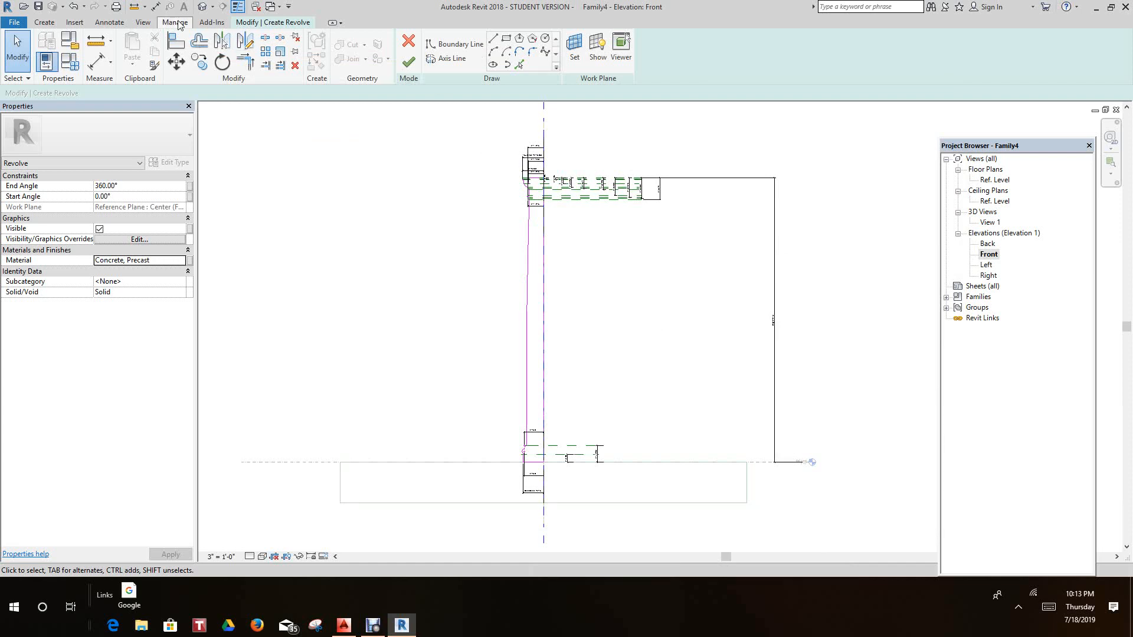
- Switch to the default 3D view and finish the revolve sketch to generate the solid column
left_click(203, 7)
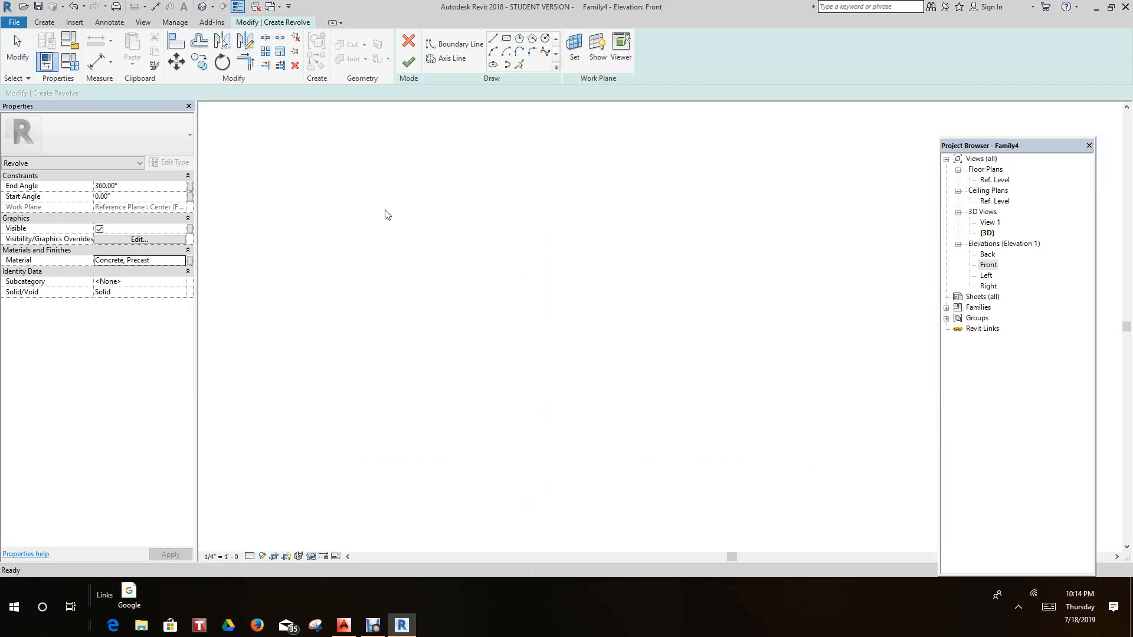
left_click(409, 61)
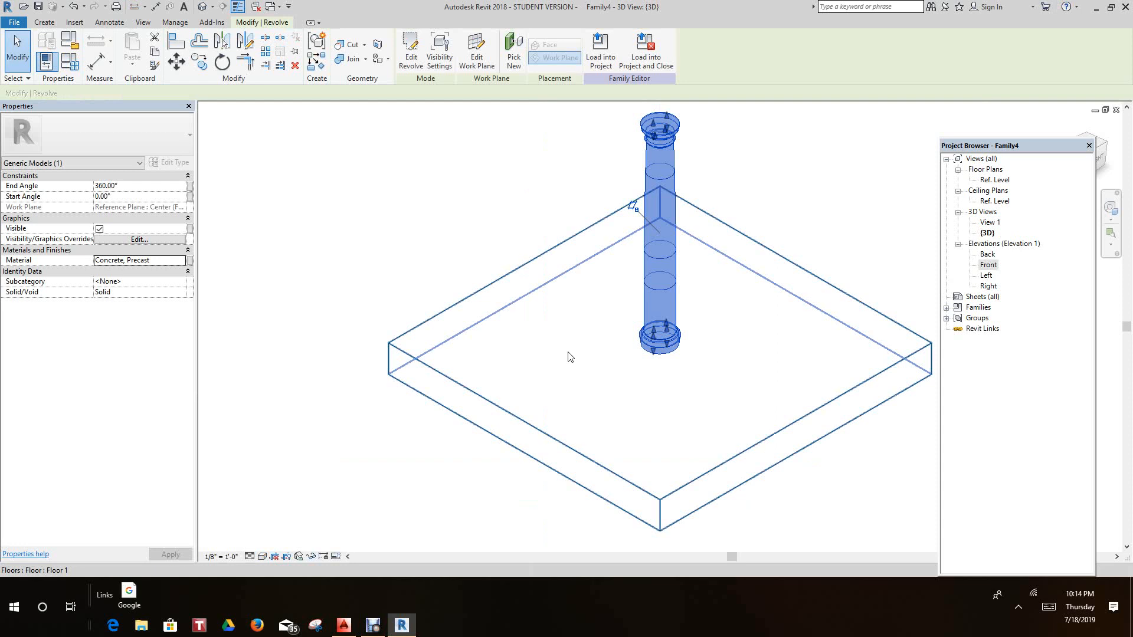
left_click(497, 222)
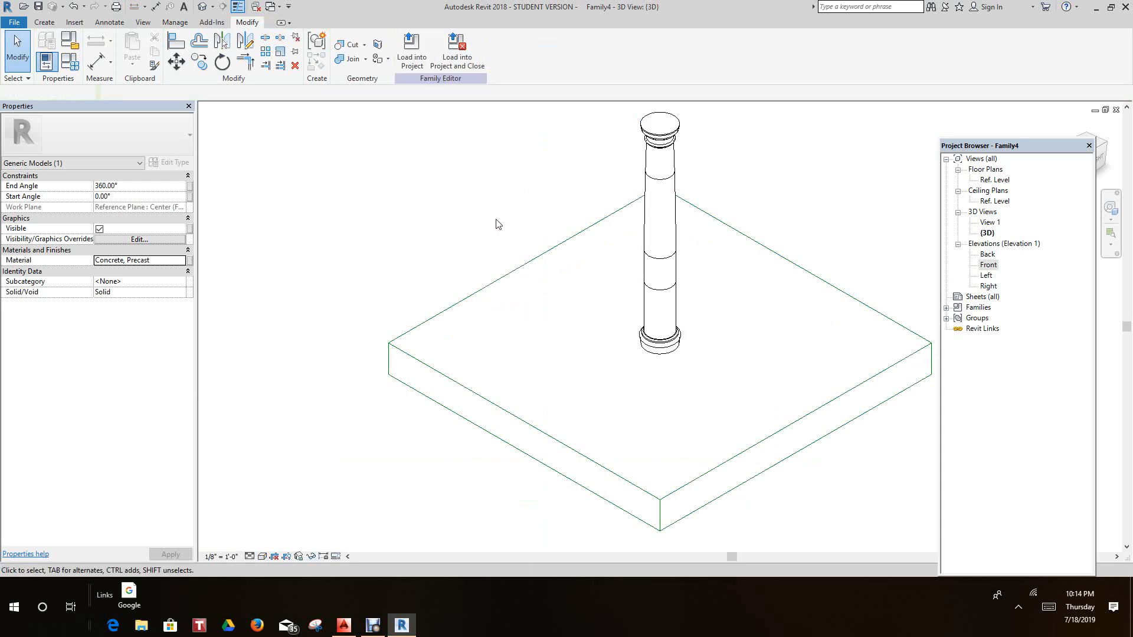
- Set the 3D view to Fine detail level with the Realistic visual style
left_click(251, 557)
left_click(261, 543)
left_click(262, 556)
left_click(282, 531)
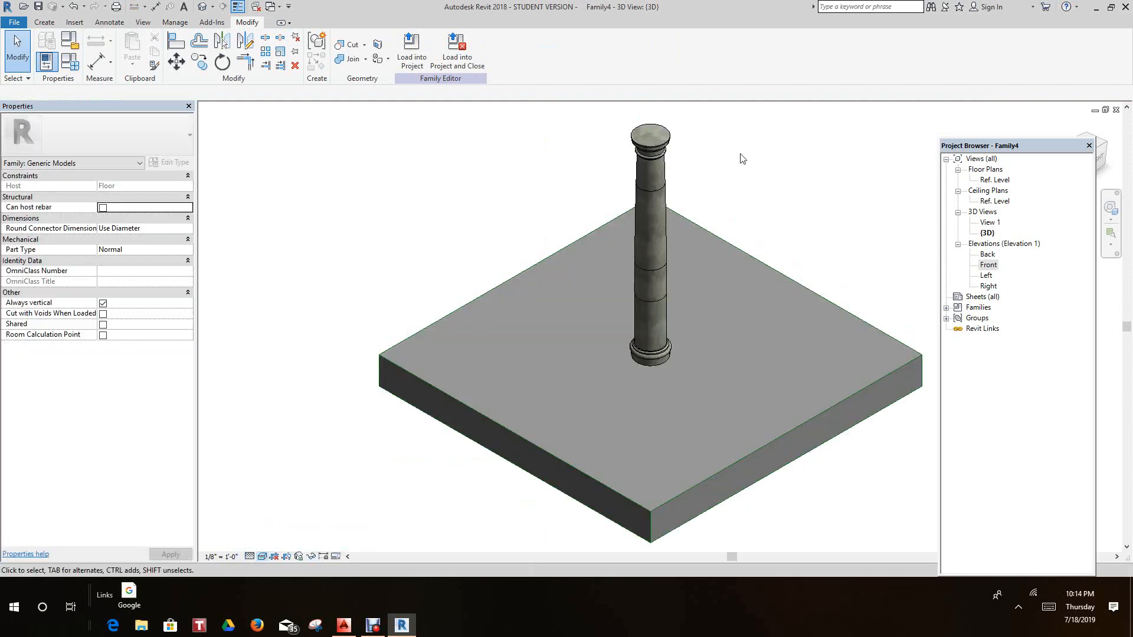
scroll(732, 189, "up", 5)
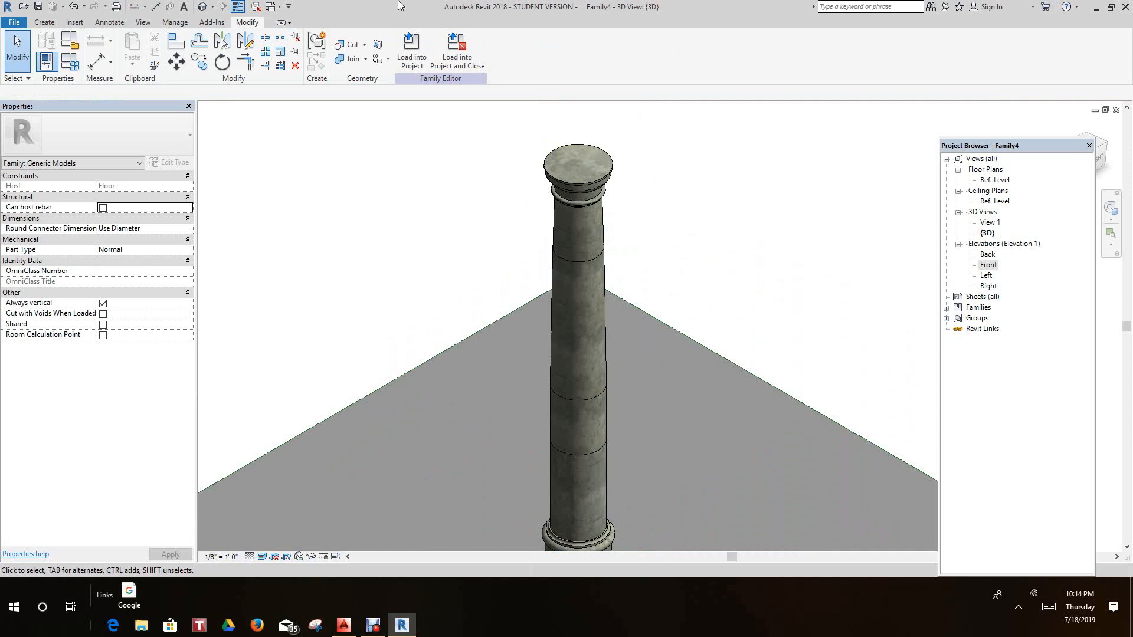
- Add Structure to the category filter and change the family category to Structural Columns
left_click(71, 42)
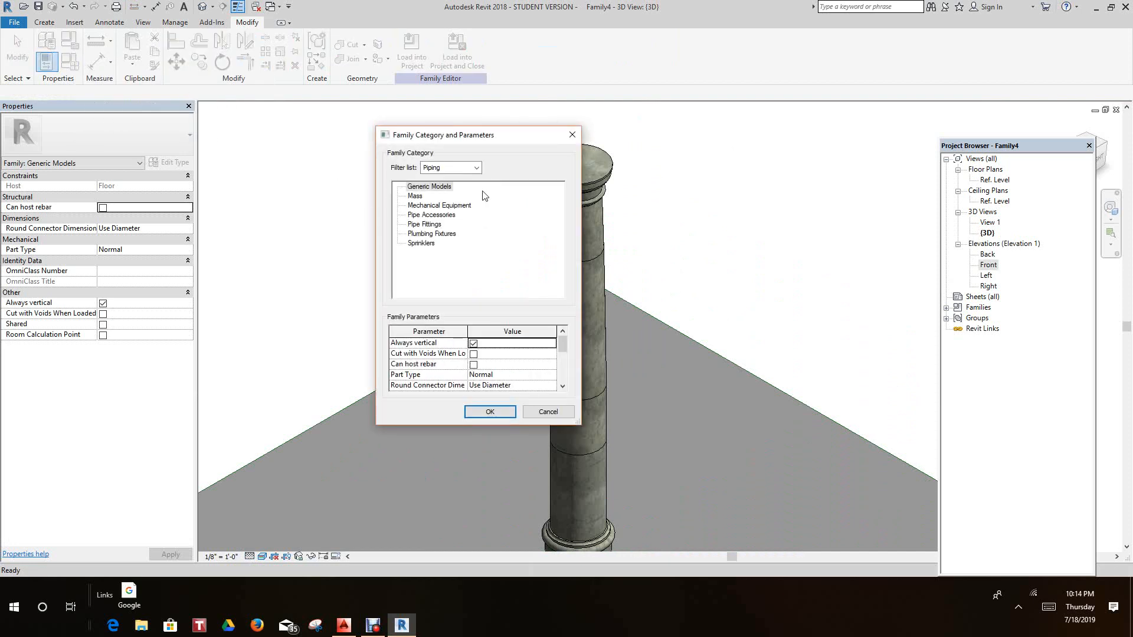
left_click(476, 169)
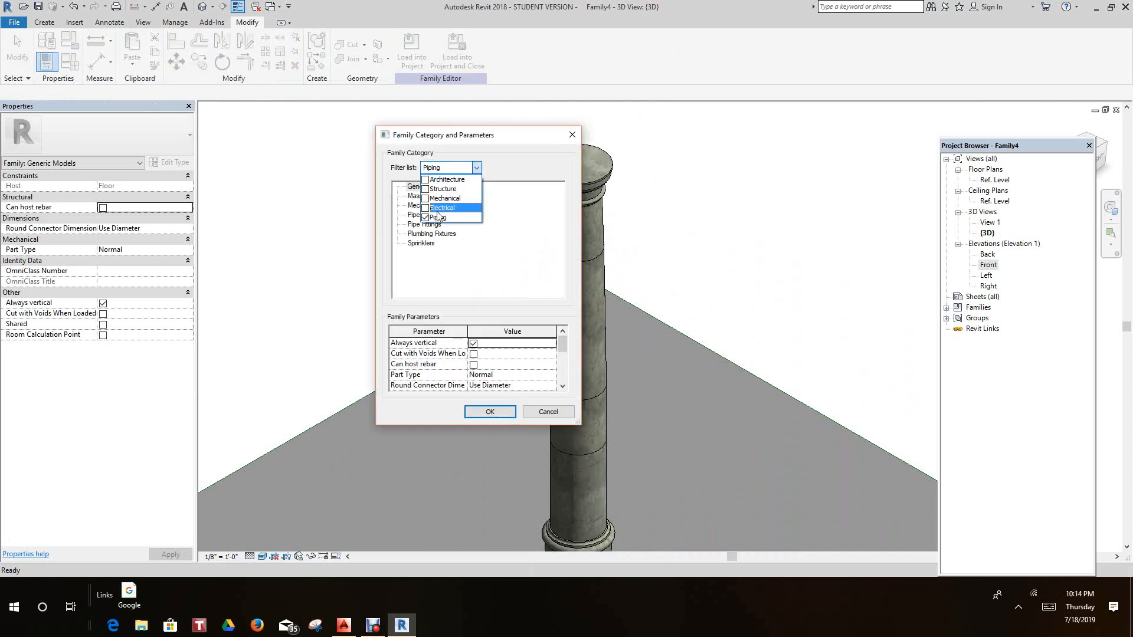
left_click(426, 189)
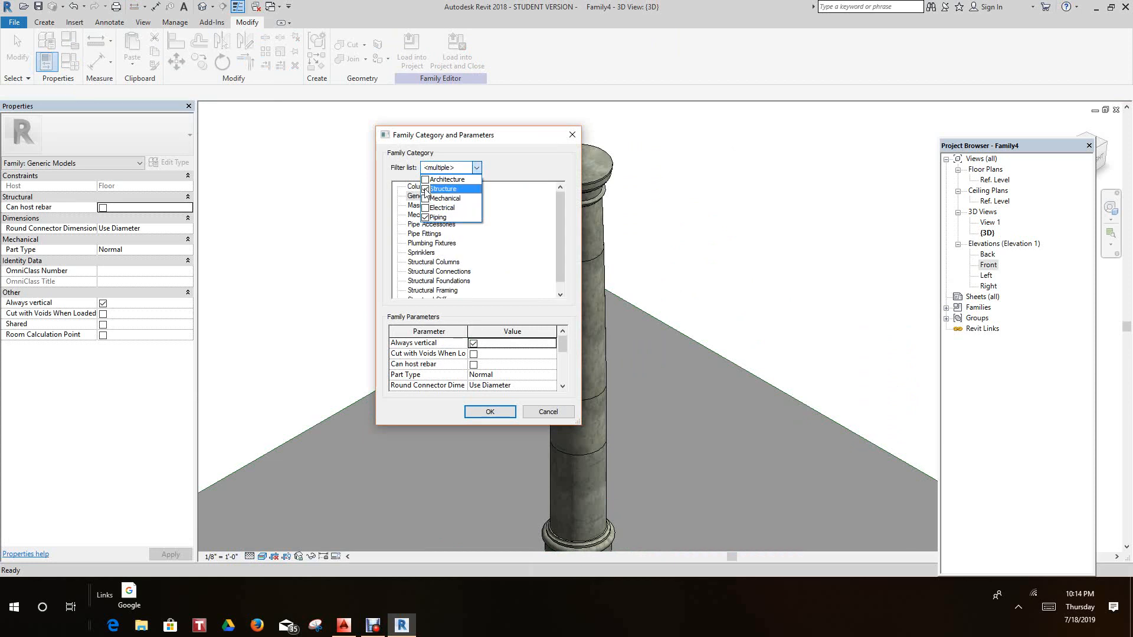
left_click(499, 229)
scroll(449, 234, "down", 1)
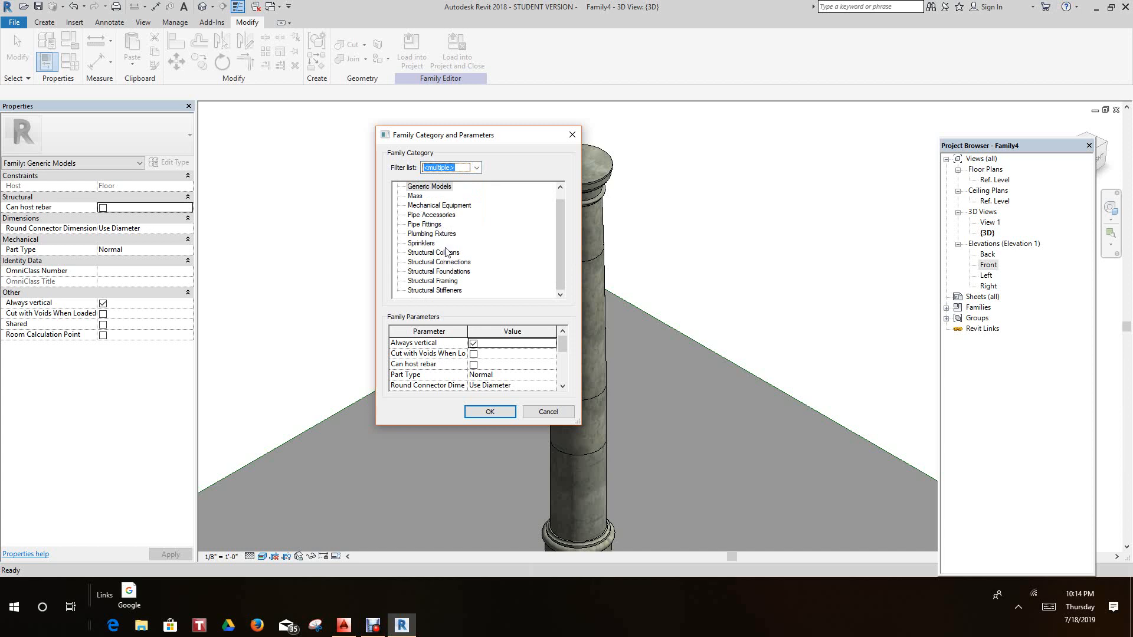
left_click(454, 253)
left_click(489, 411)
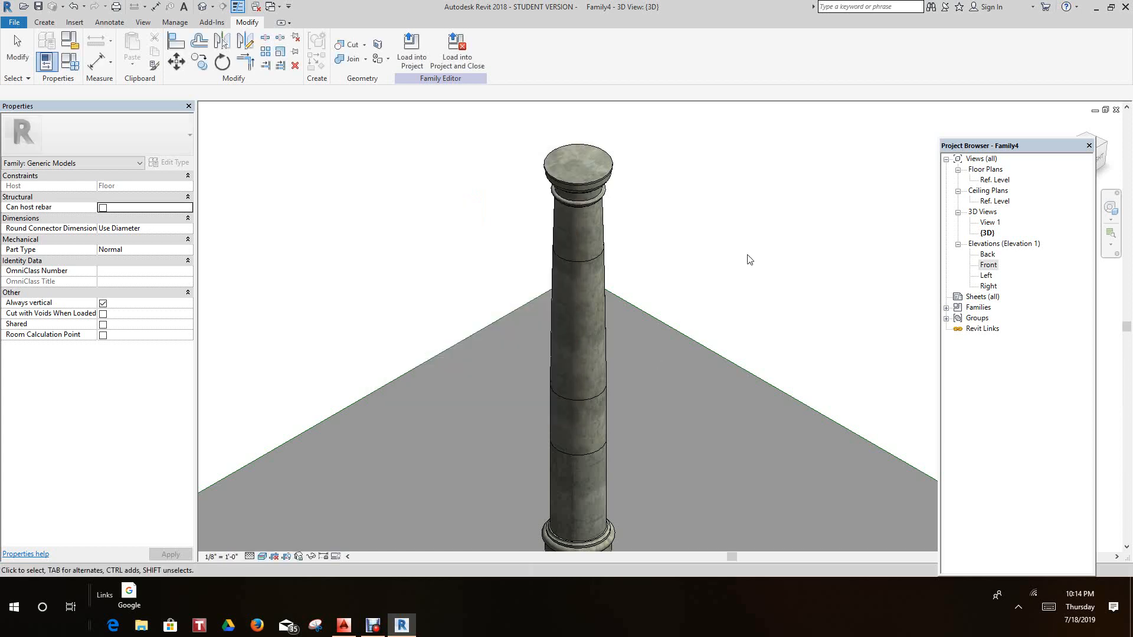
scroll(744, 261, "down", 2)
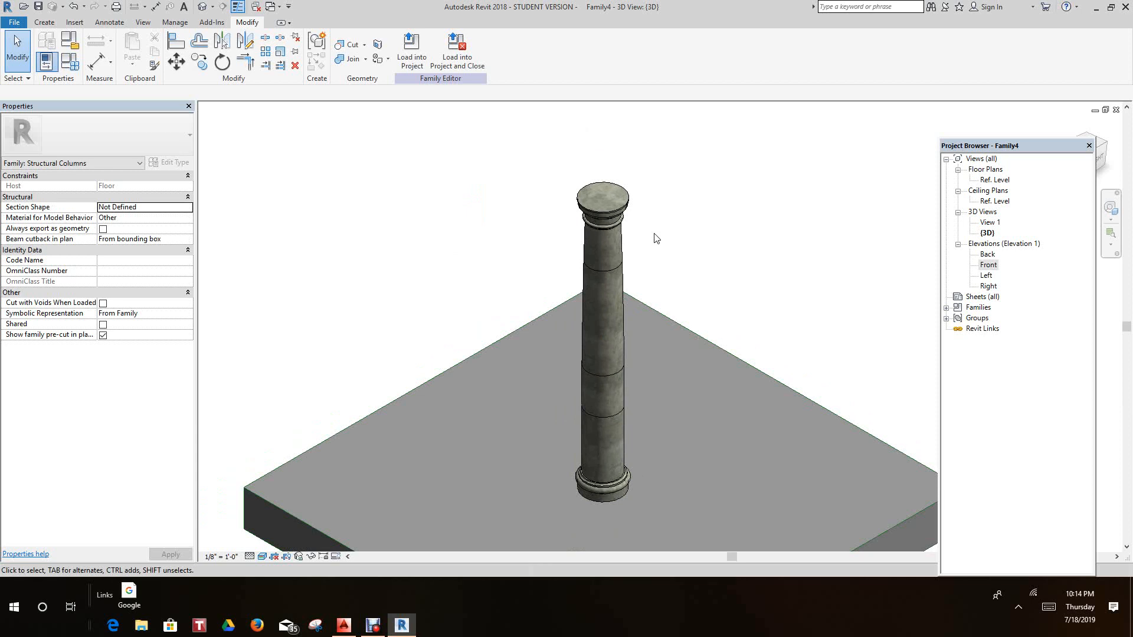
scroll(662, 280, "down", 4)
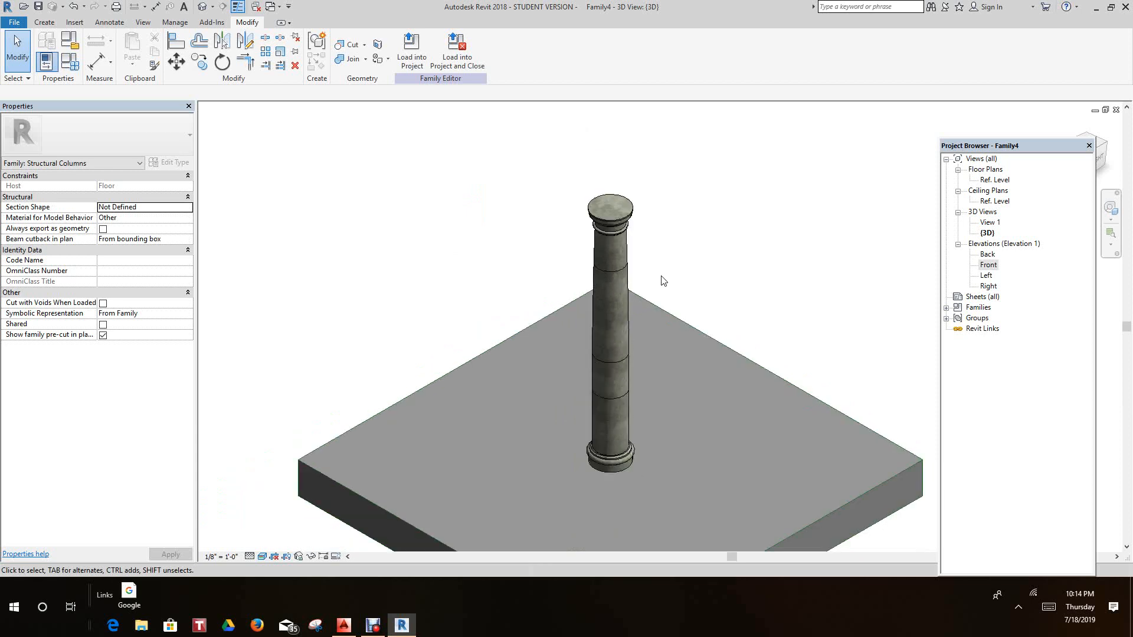